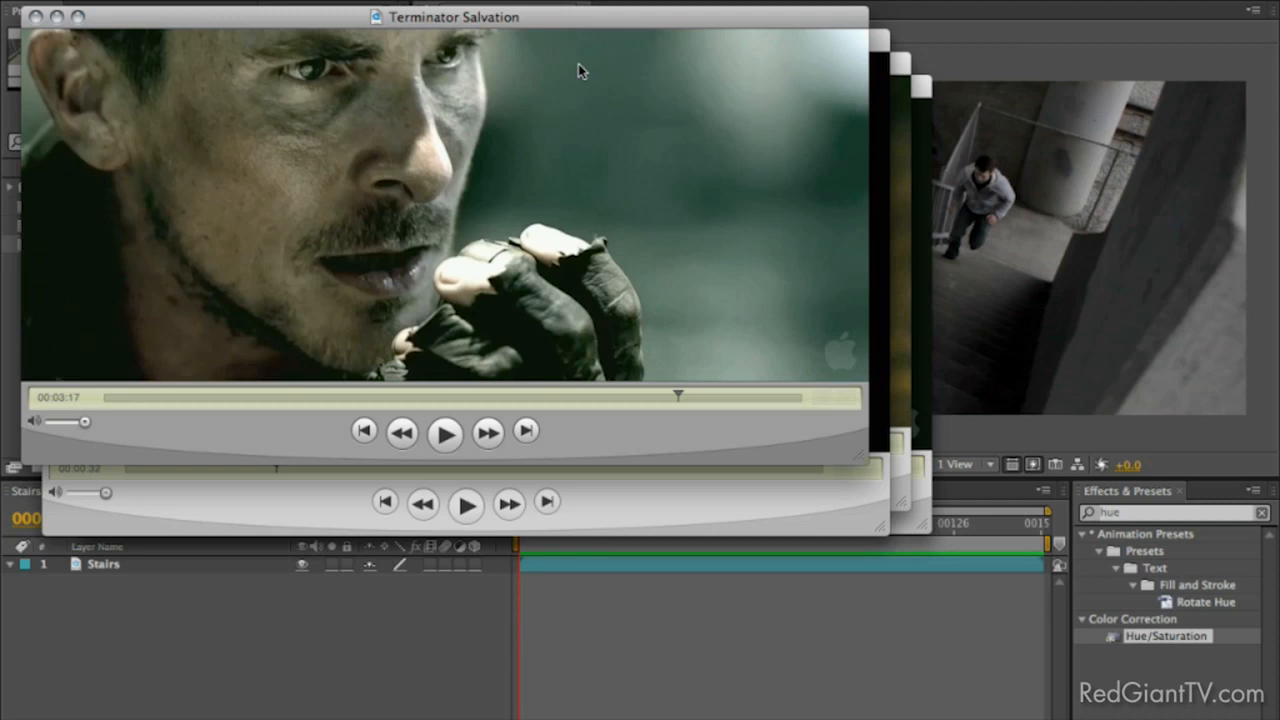
Play a moment of The Taking of Pelham 123 trailer, then advance Where The Wild Things Are to 00:01:25 to study their grading.
left_click(883, 71)
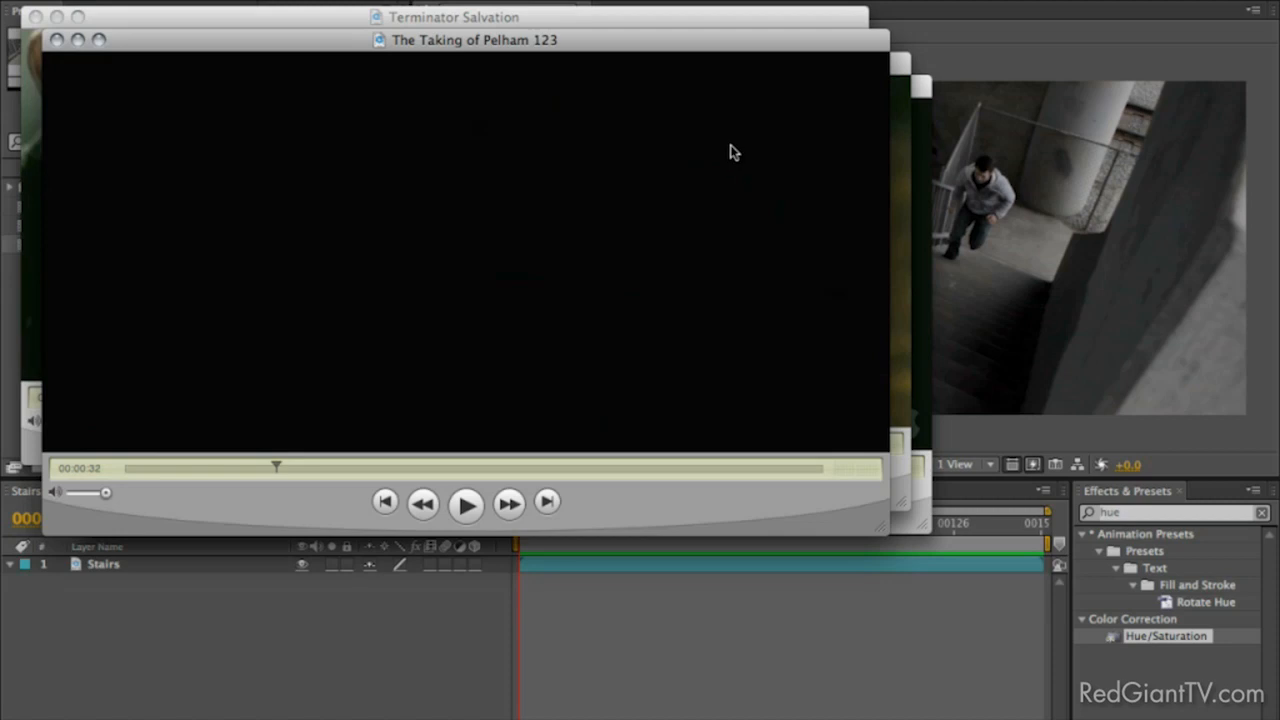
key("space")
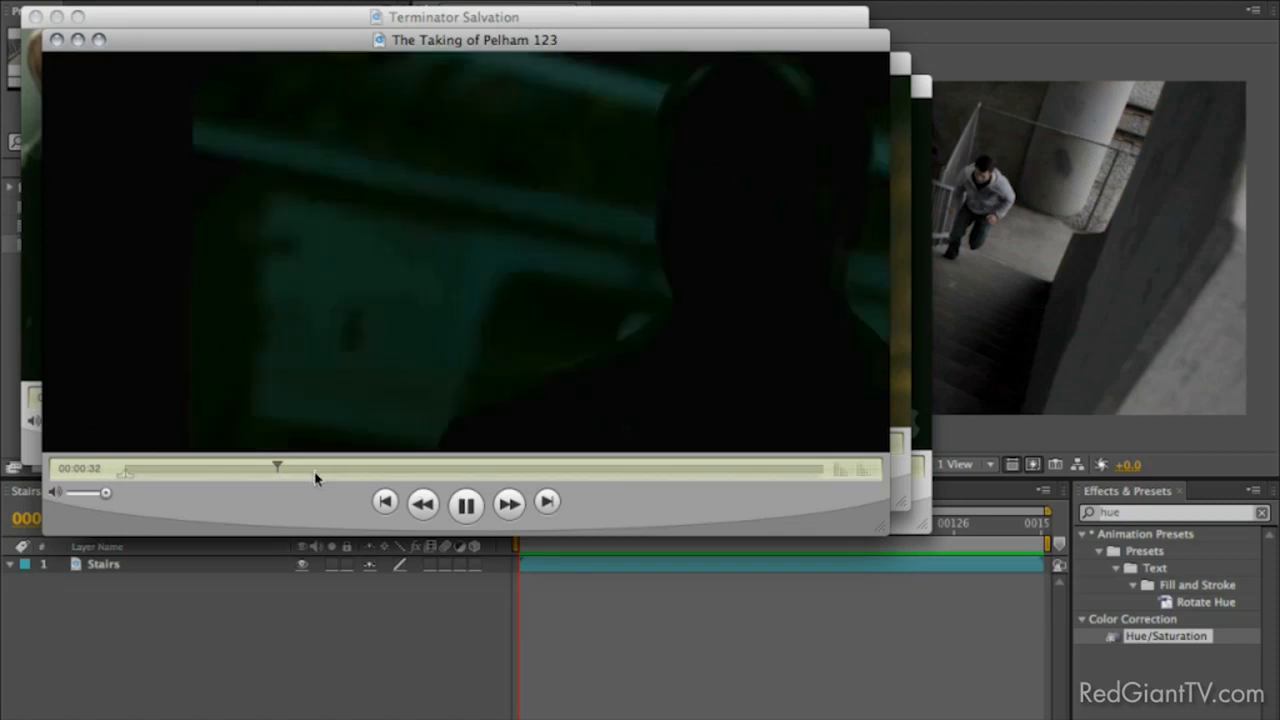
key("space")
left_click(895, 133)
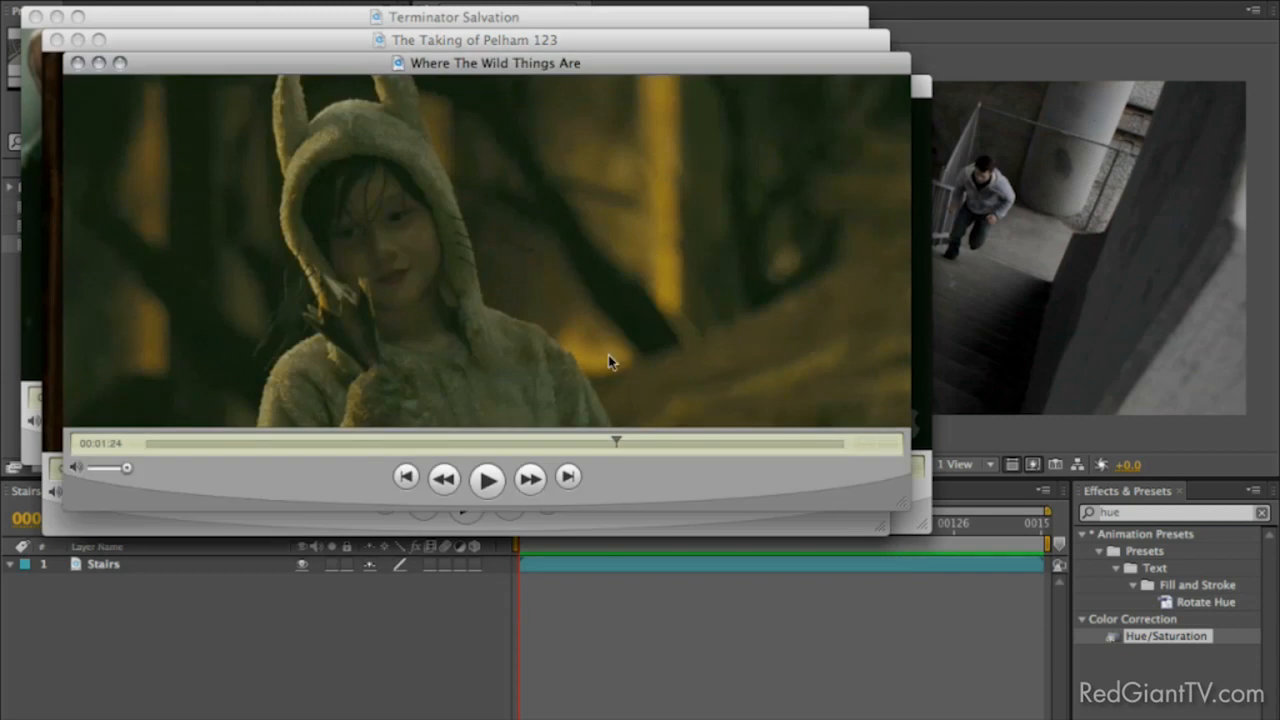
left_click_drag(617, 443, 622, 443)
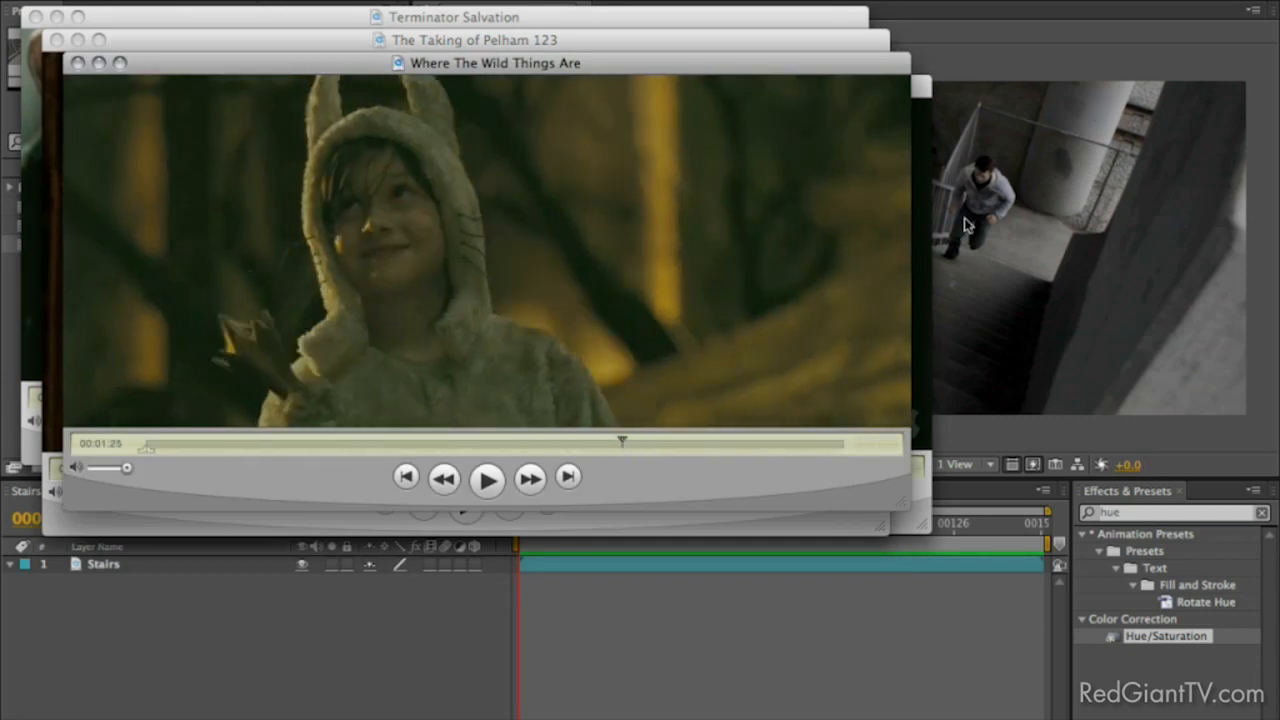
Bring up the Transformers: Revenge of The Fallen trailer and find the motorcycle close-up at 00:00:28.
left_click(922, 240)
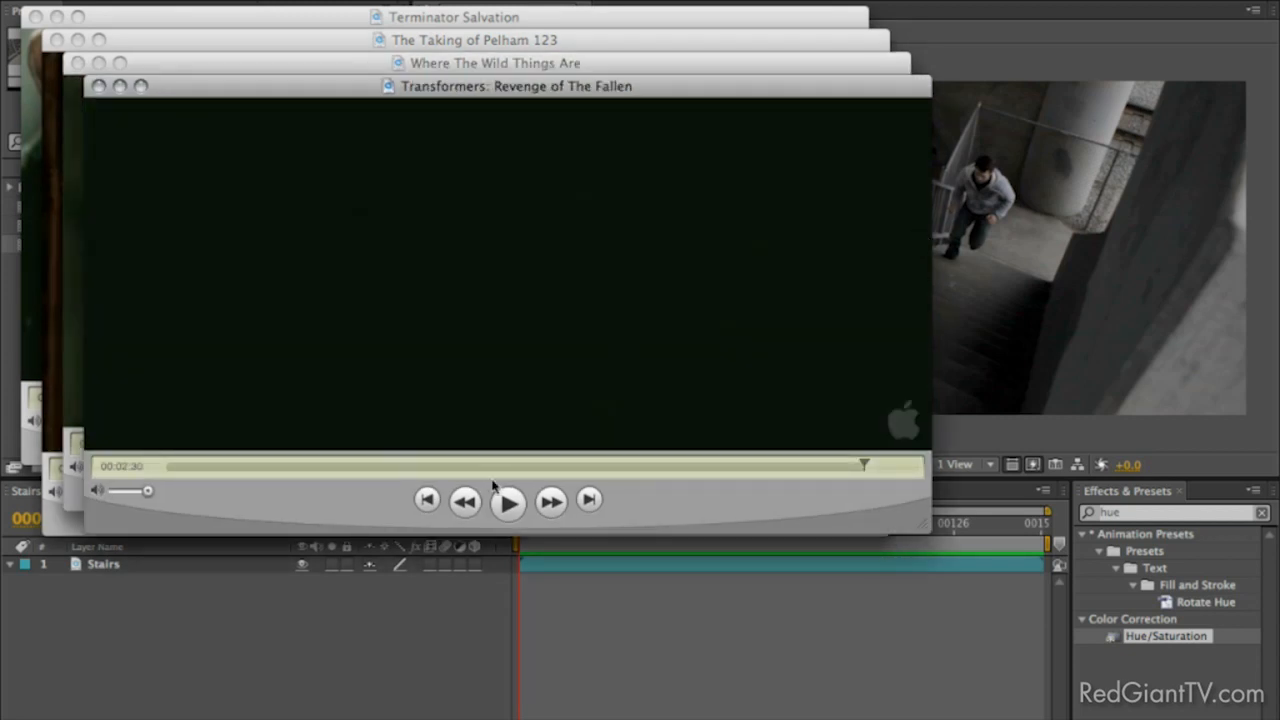
left_click(645, 467)
left_click_drag(645, 470, 300, 468)
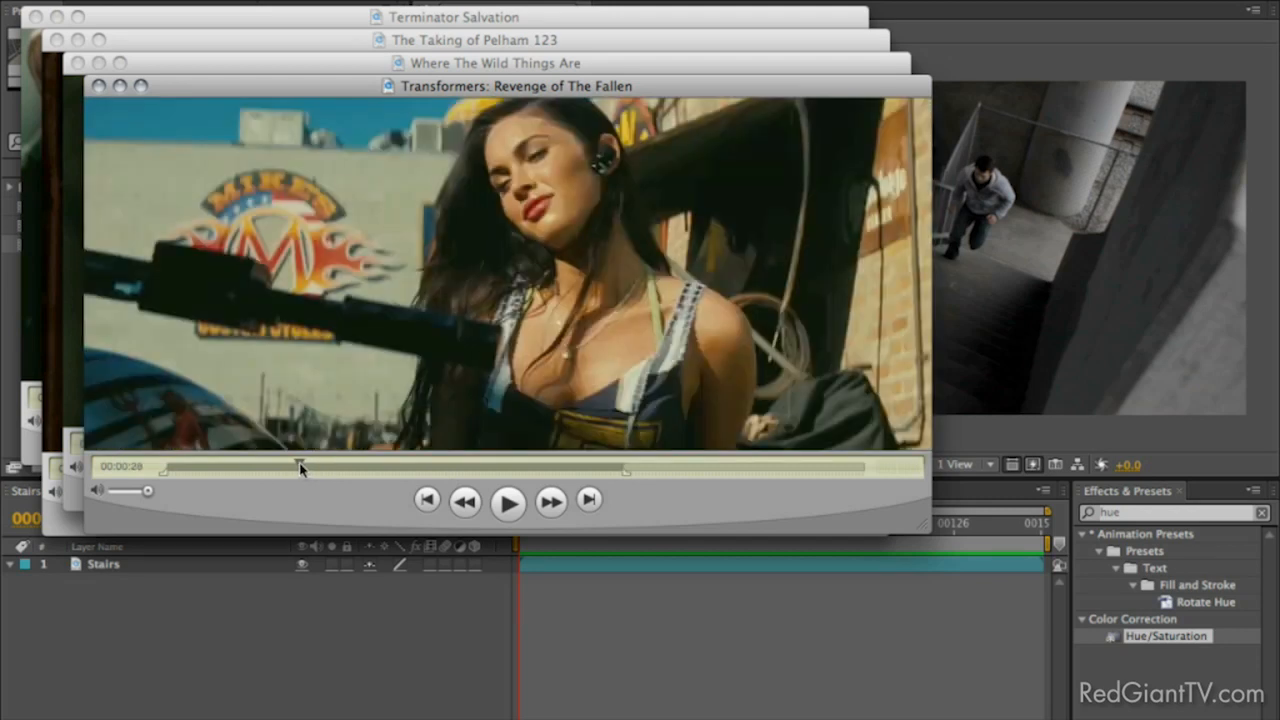
key("Left")
key("Left")
key("Left")
key("Left")
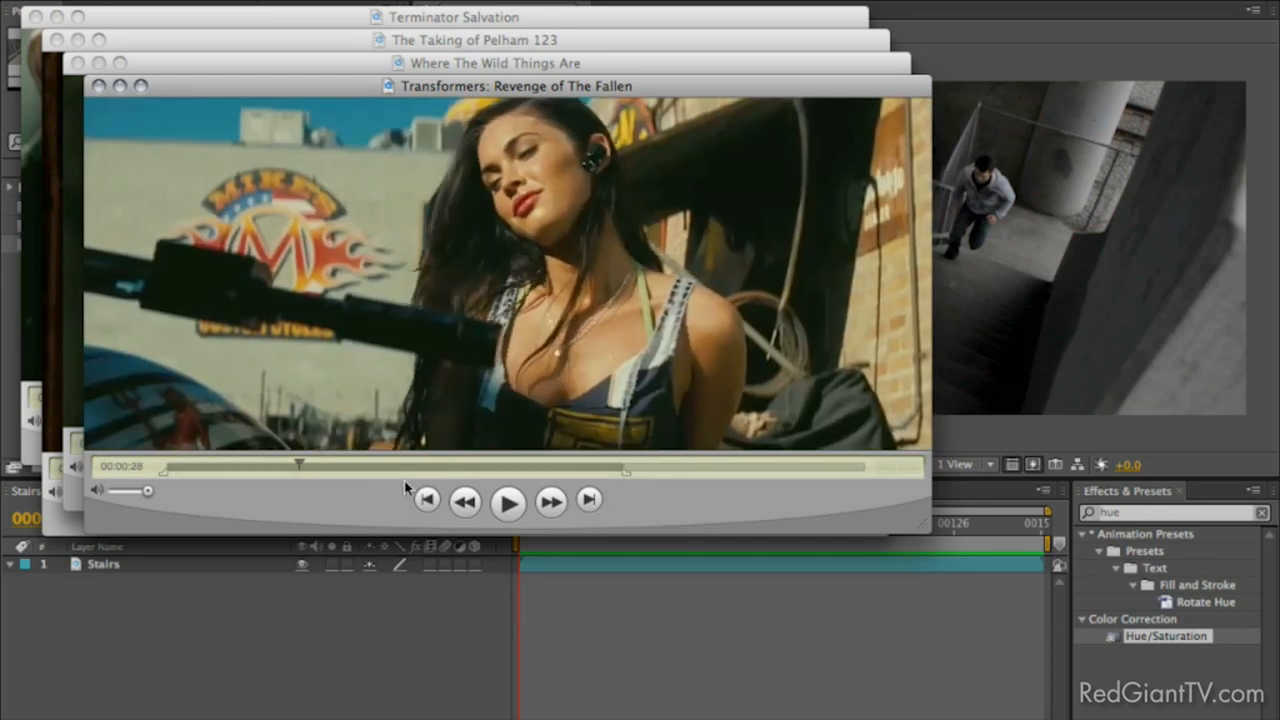
Compare the color looks of the four trailer stills, ending on Transformers: Revenge of The Fallen.
left_click(424, 22)
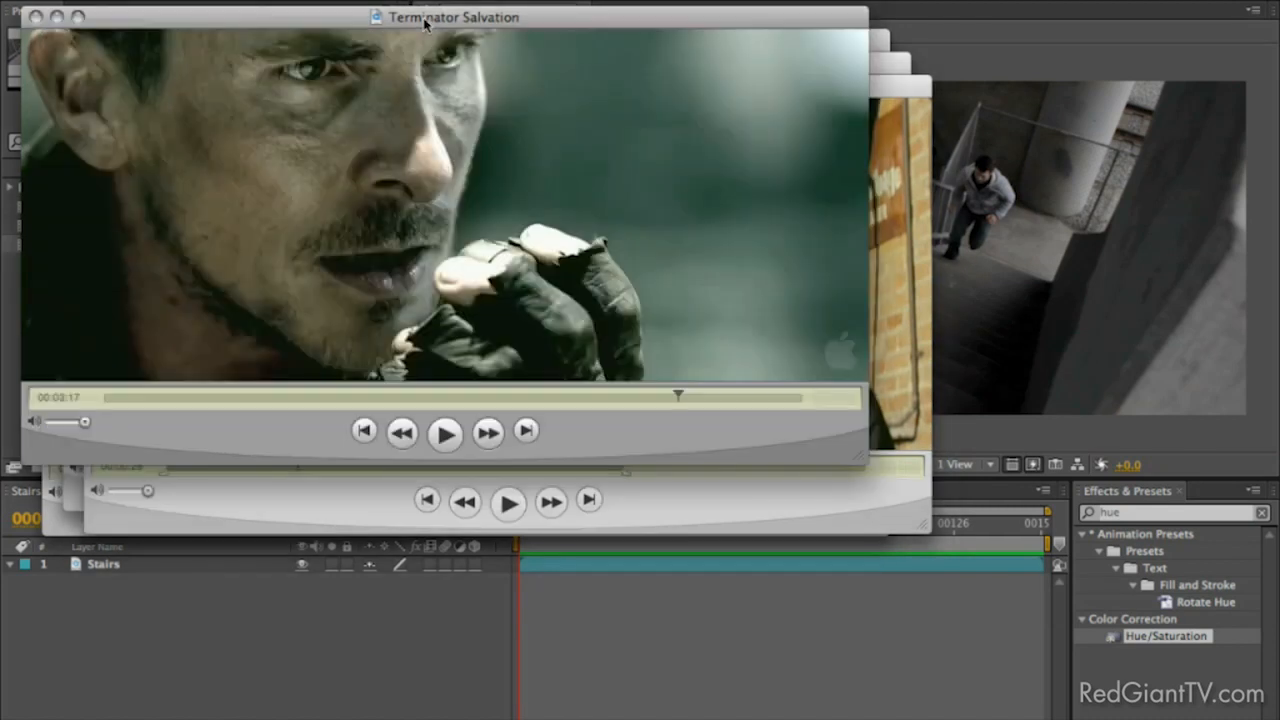
left_click(876, 46)
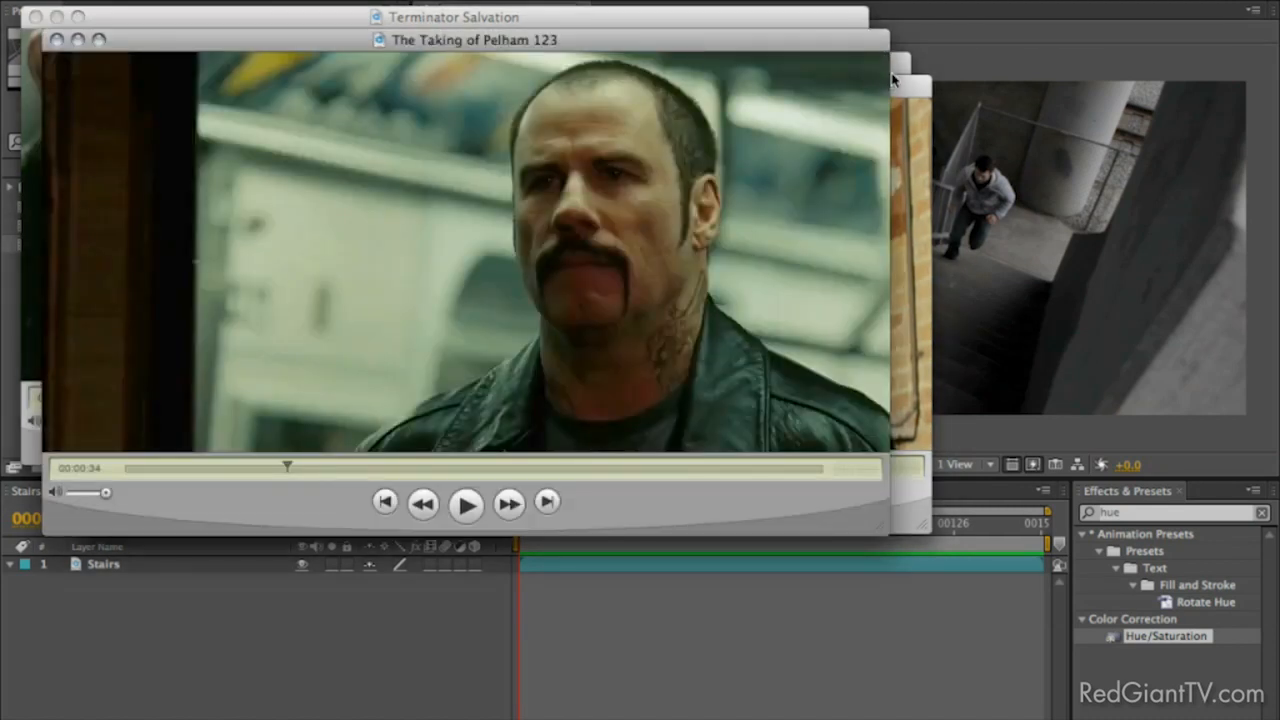
left_click(895, 82)
left_click(920, 101)
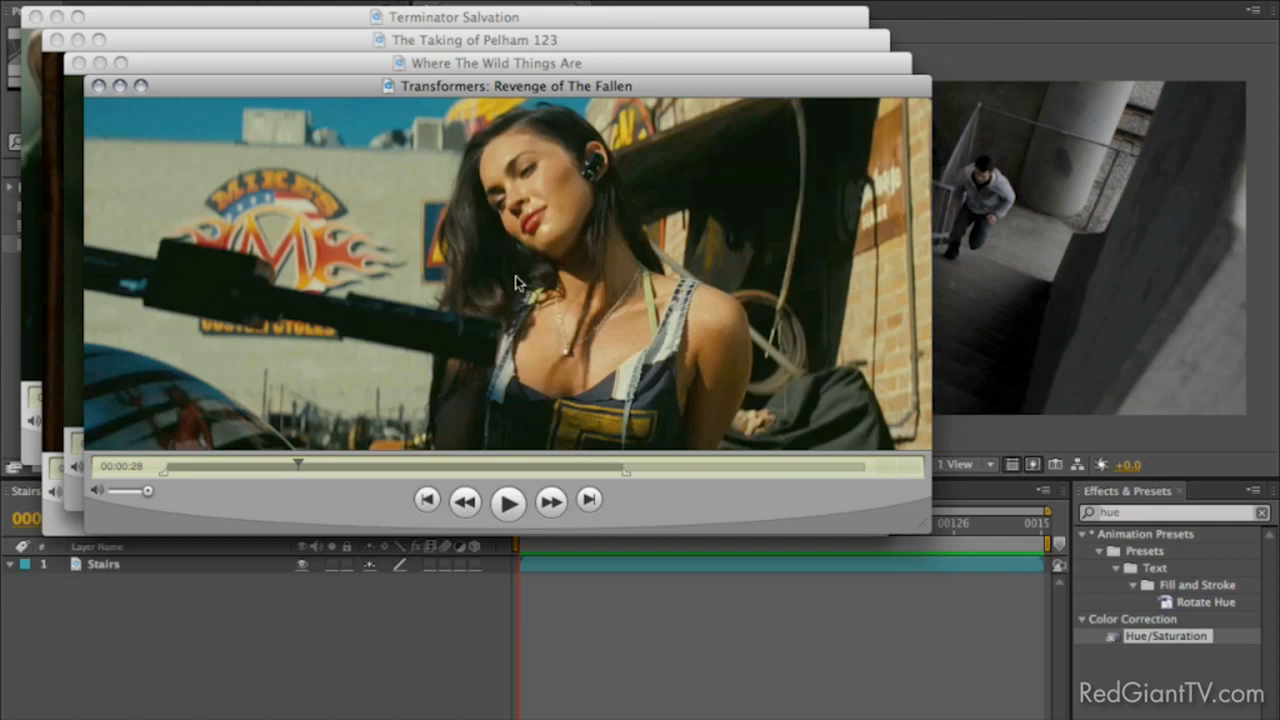
Switch to After Effects and preview the ungraded Stairs, Gun Wide and Pilar CU compositions.
key("super+Tab")
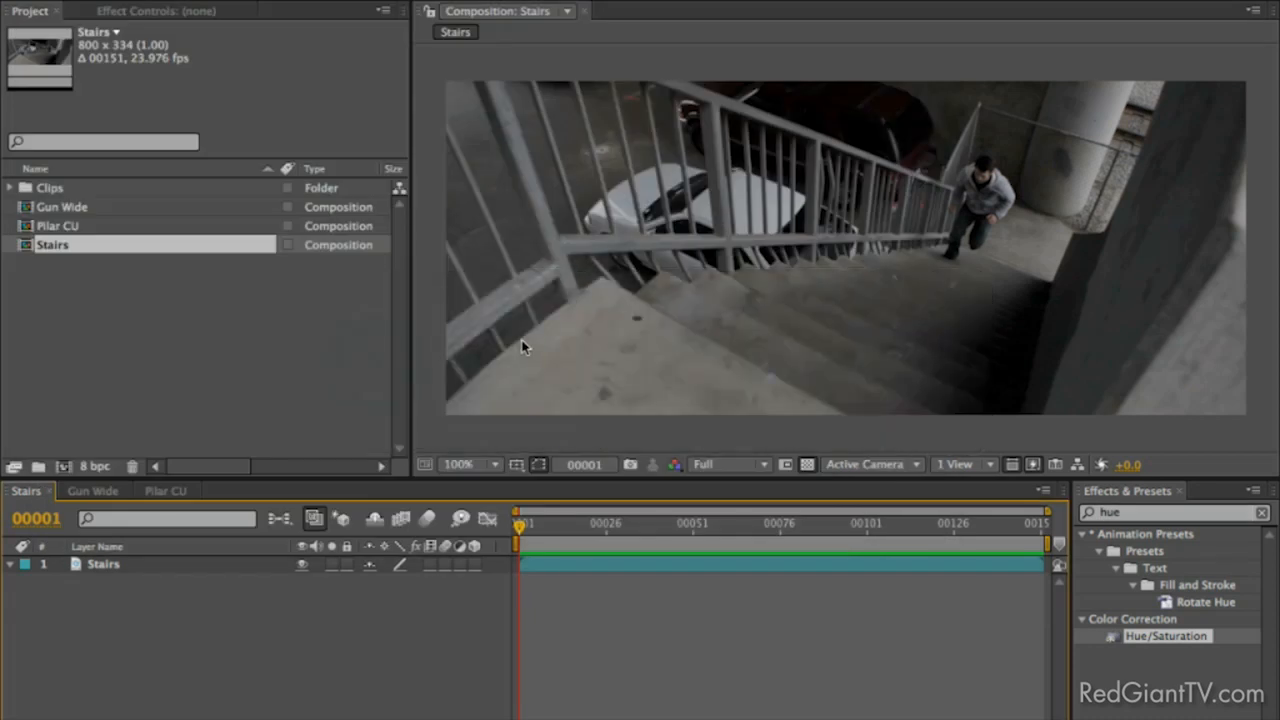
mouse_move(520, 528)
left_mouse_down()
mouse_move(535, 530)
mouse_move(505, 530)
left_mouse_up()
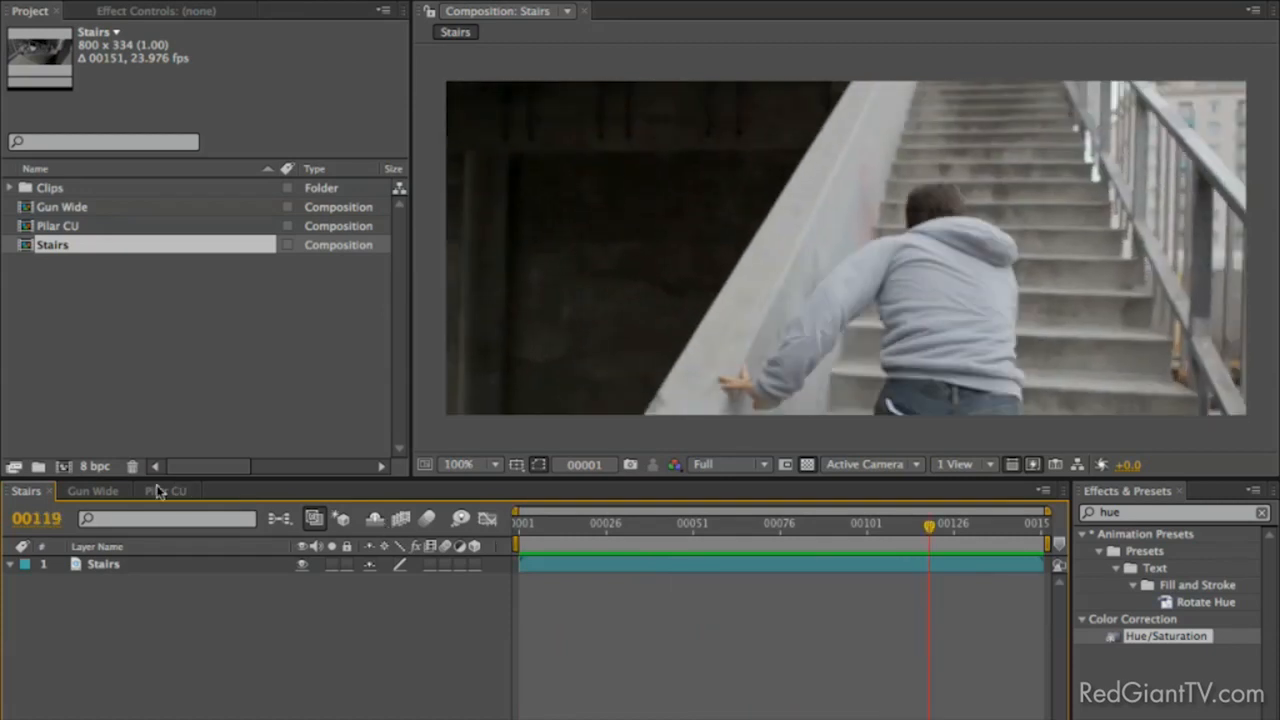
left_click(106, 491)
key("KP_0")
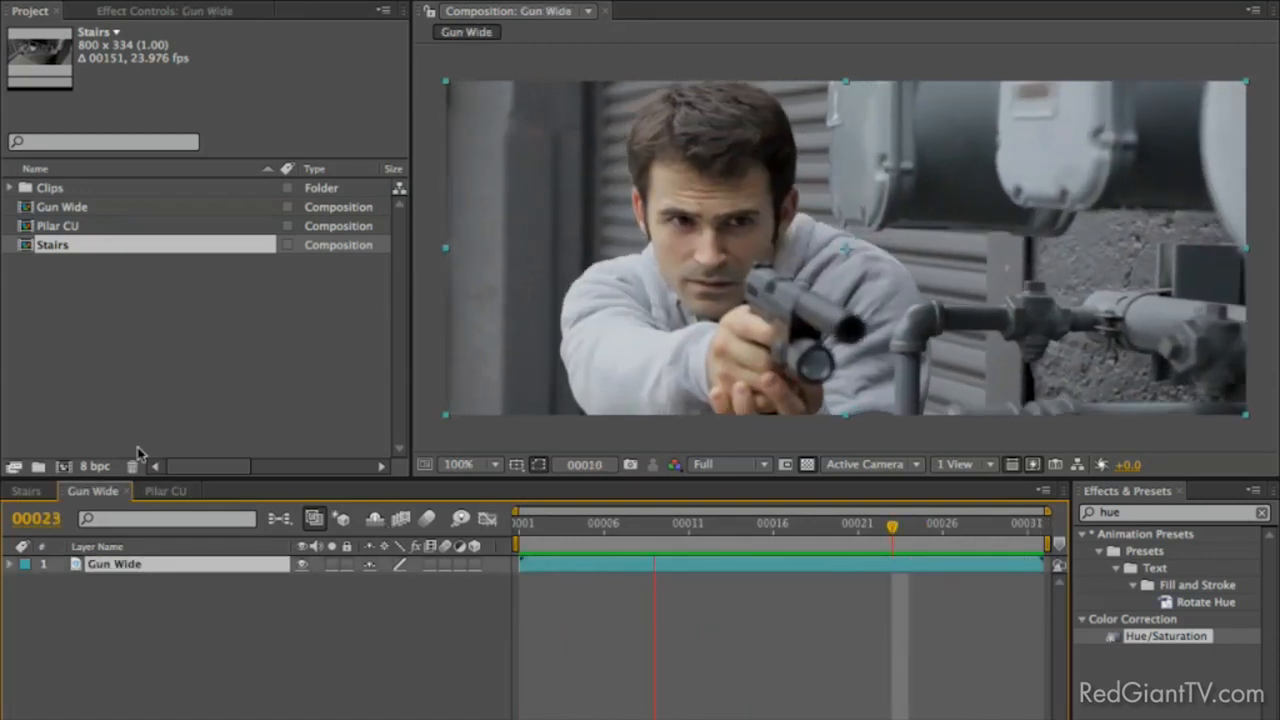
left_click(166, 492)
key("KP_0")
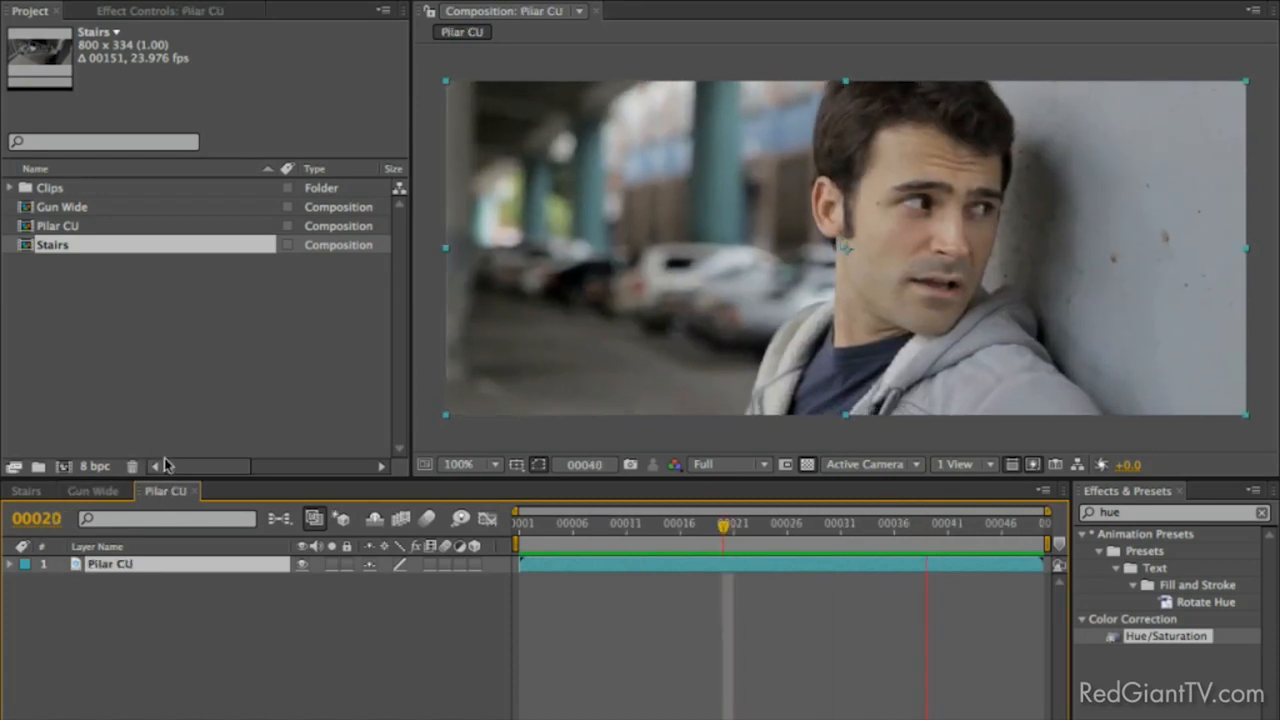
Examine the actor's skin tones at frame 45 of Pilar CU, frame 11 of Gun Wide and frame 84 of Stairs.
left_click_drag(718, 529, 990, 526)
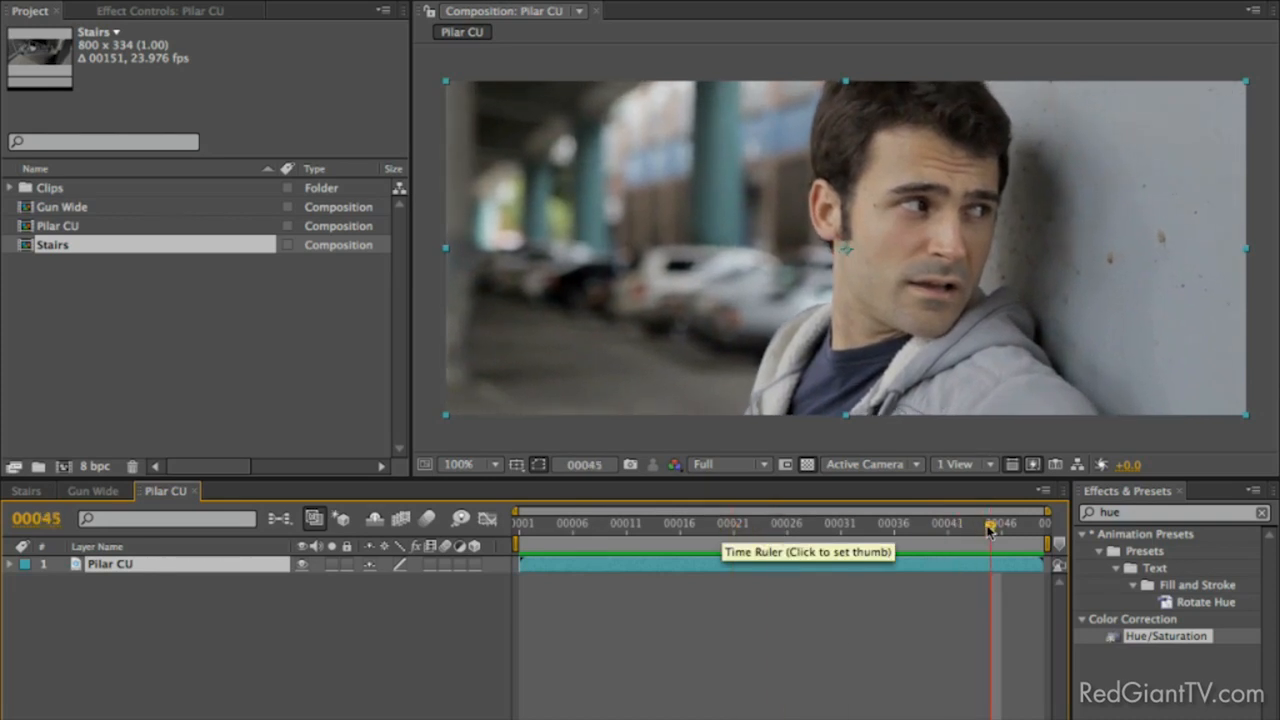
left_click(118, 492)
left_click_drag(952, 526, 688, 527)
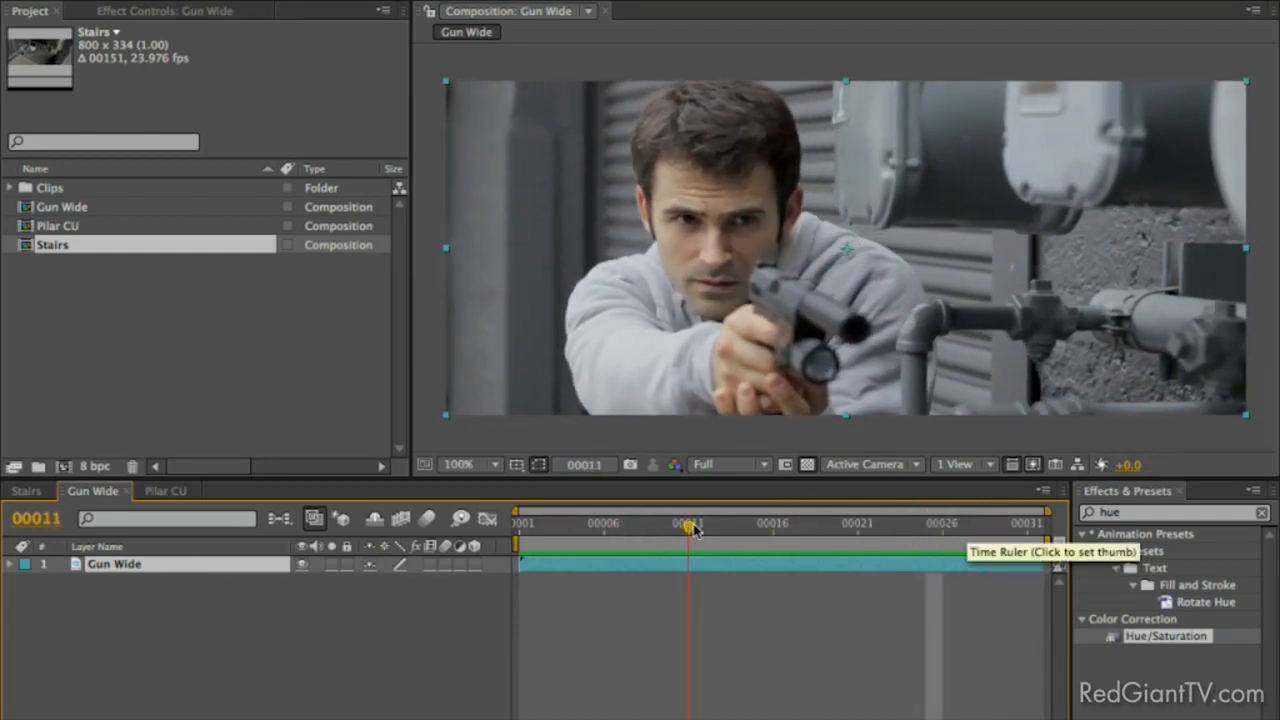
left_click(30, 491)
mouse_move(786, 527)
left_mouse_down()
mouse_move(869, 528)
mouse_move(664, 527)
mouse_move(808, 530)
left_mouse_up()
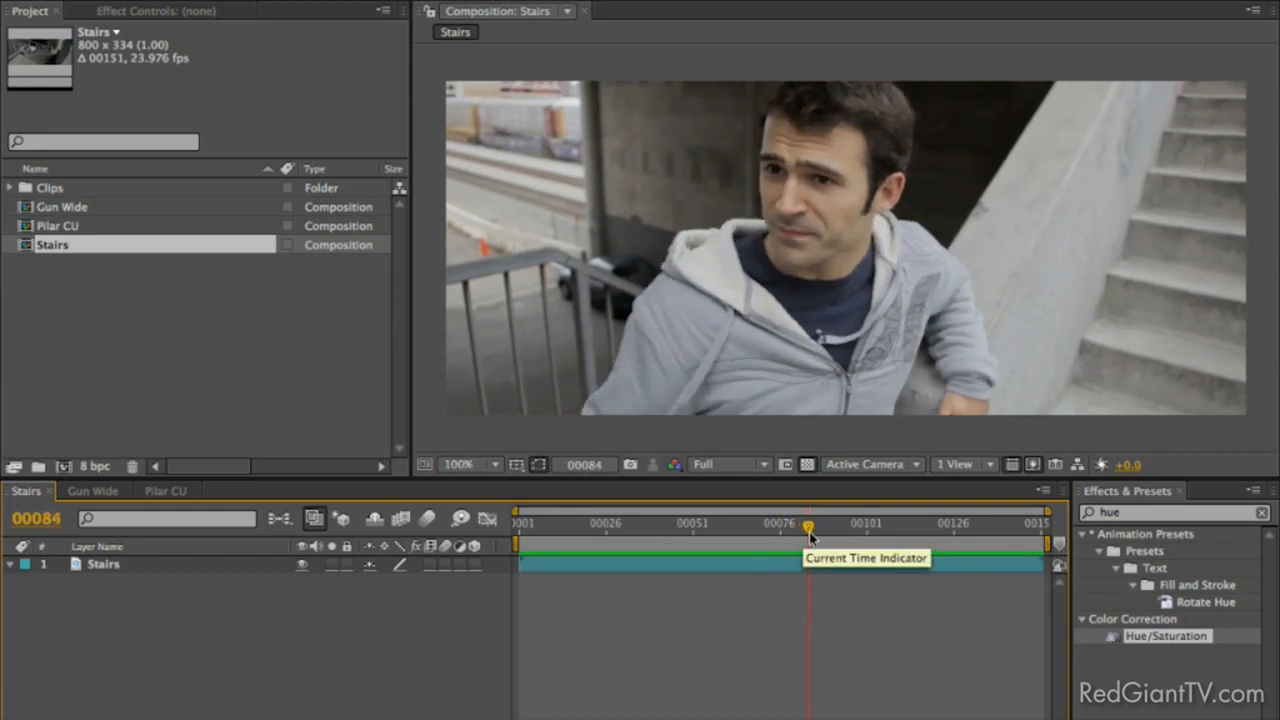
mouse_move(810, 534)
left_mouse_down()
mouse_move(845, 532)
mouse_move(752, 536)
mouse_move(806, 537)
mouse_move(808, 525)
left_mouse_up()
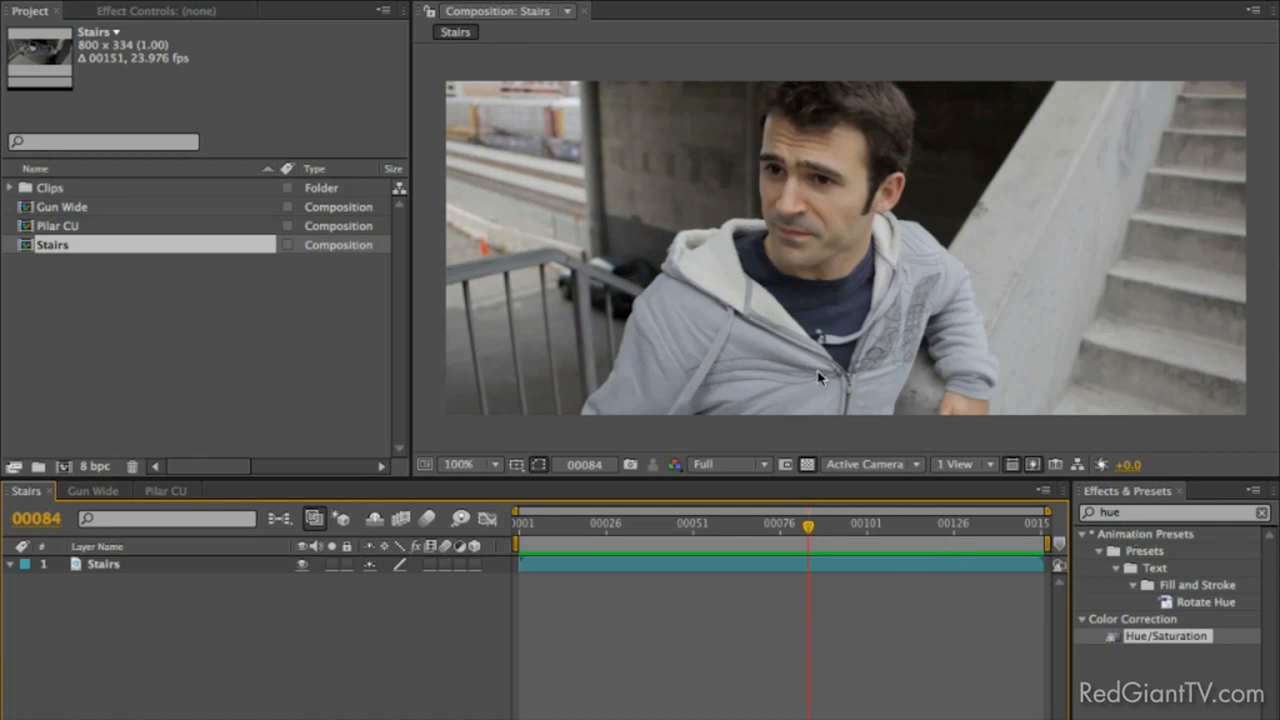
Switch to QuickTime Player and review the Transformers trailer's skin and background colors, stopping on the lecture hall shot at 00:00:42.
key("super+Tab")
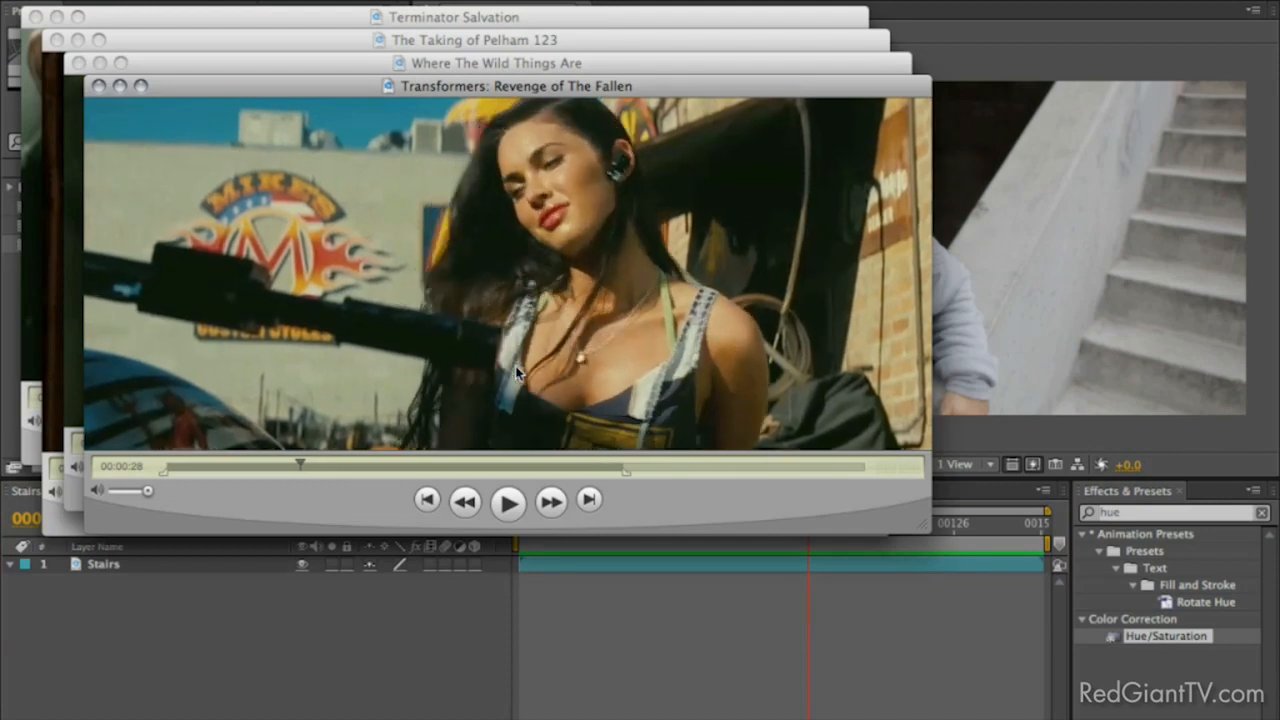
key("space")
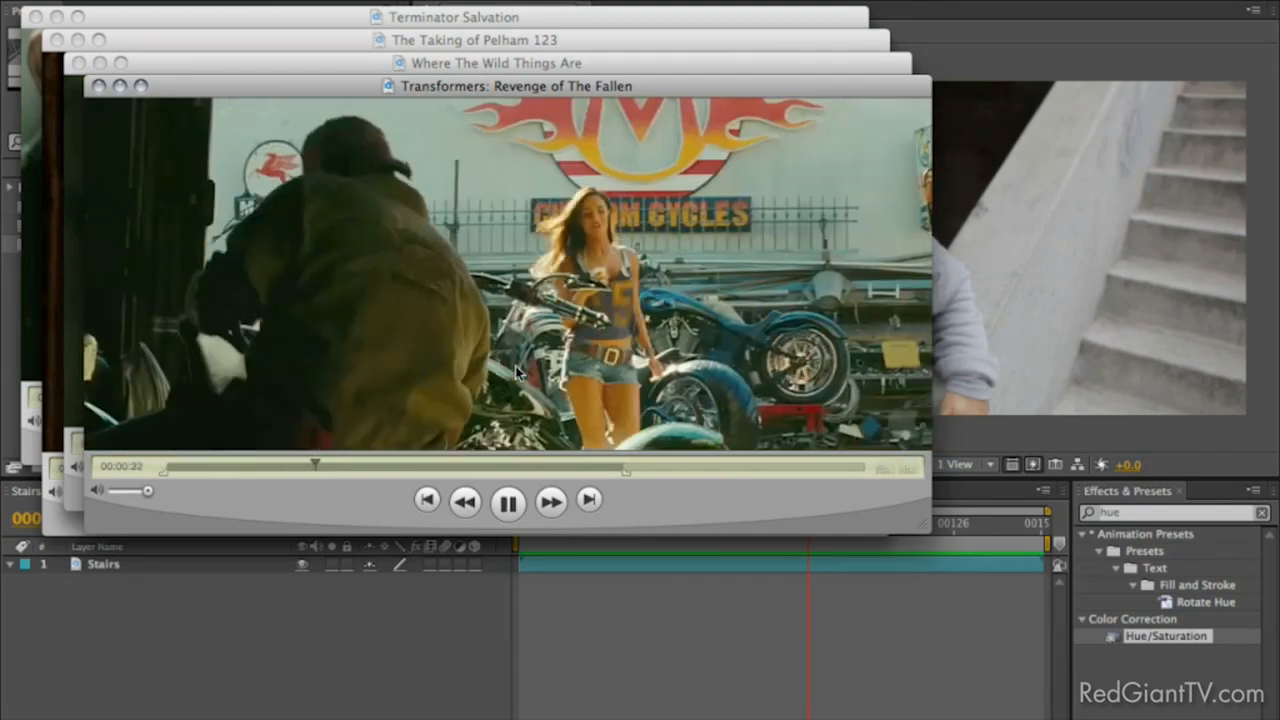
key("space")
key("space")
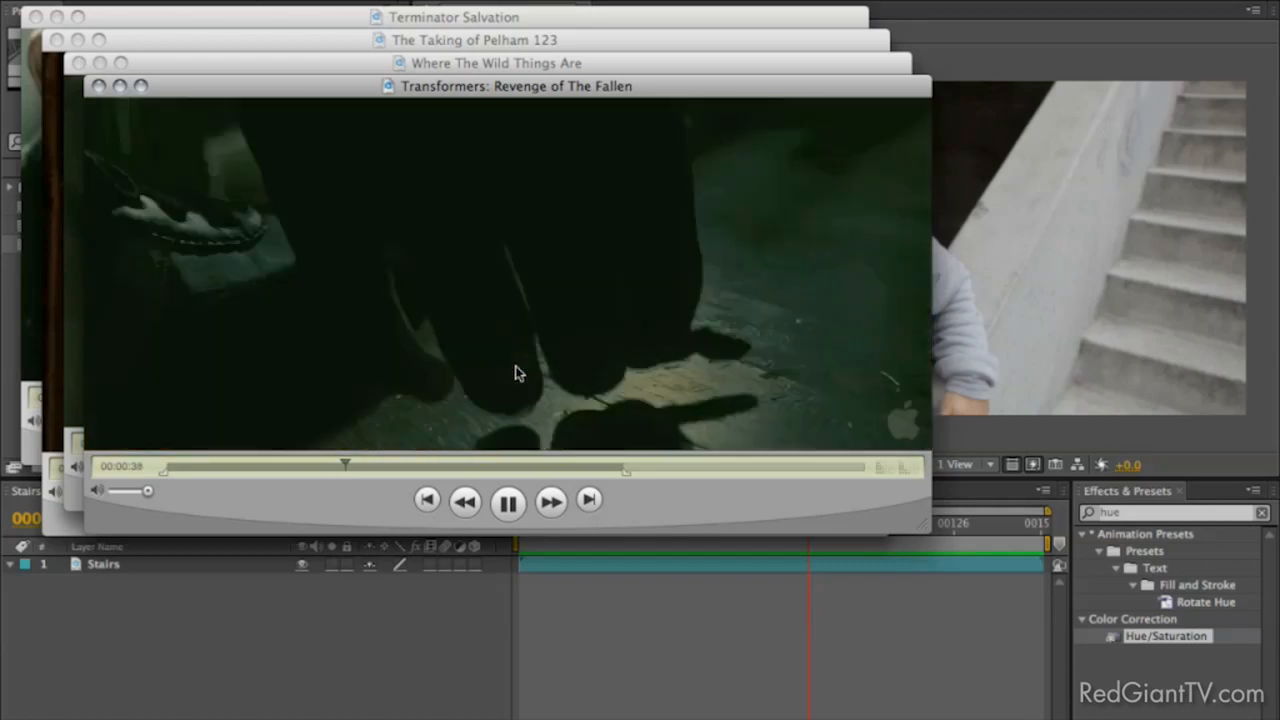
key("space")
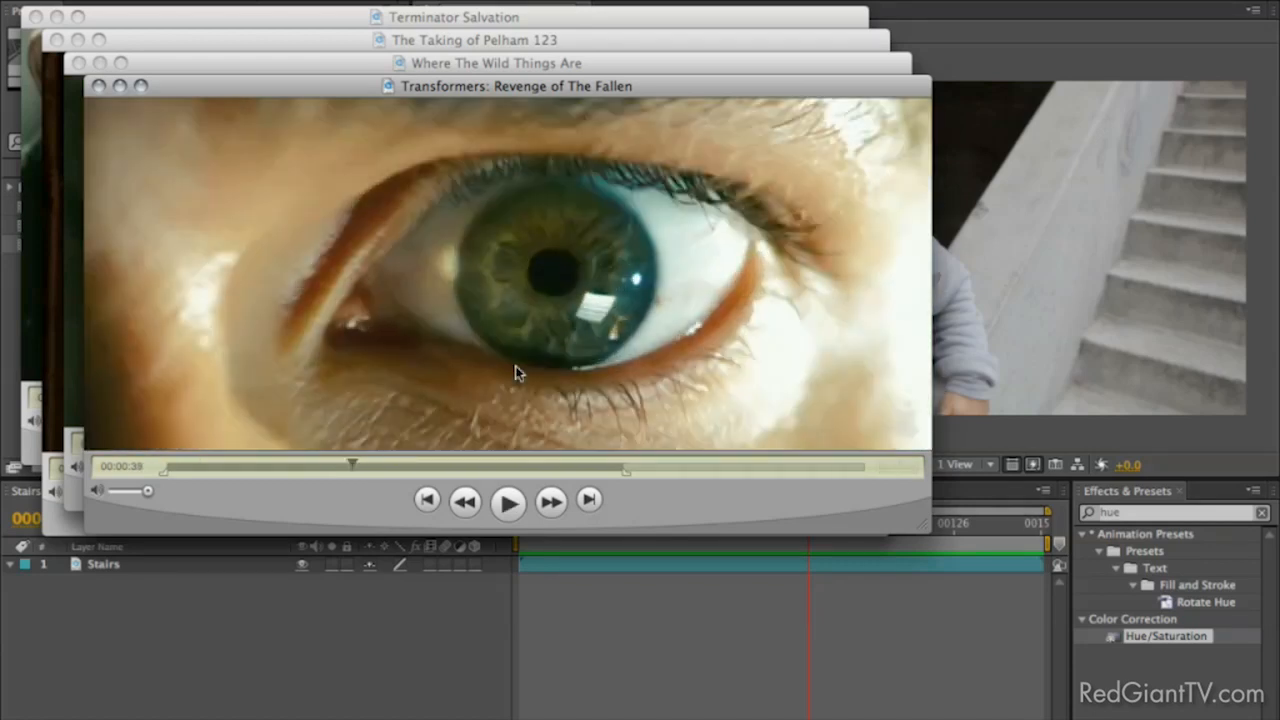
left_click_drag(351, 470, 319, 470)
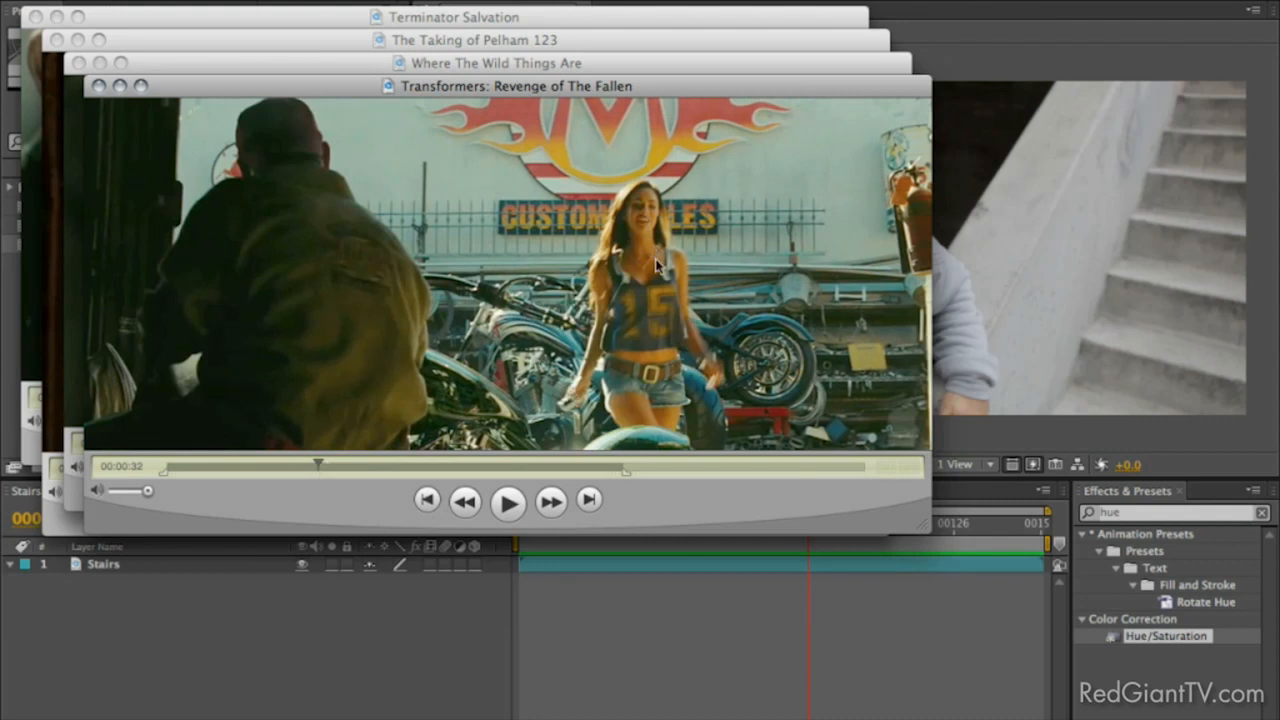
left_click_drag(320, 466, 362, 466)
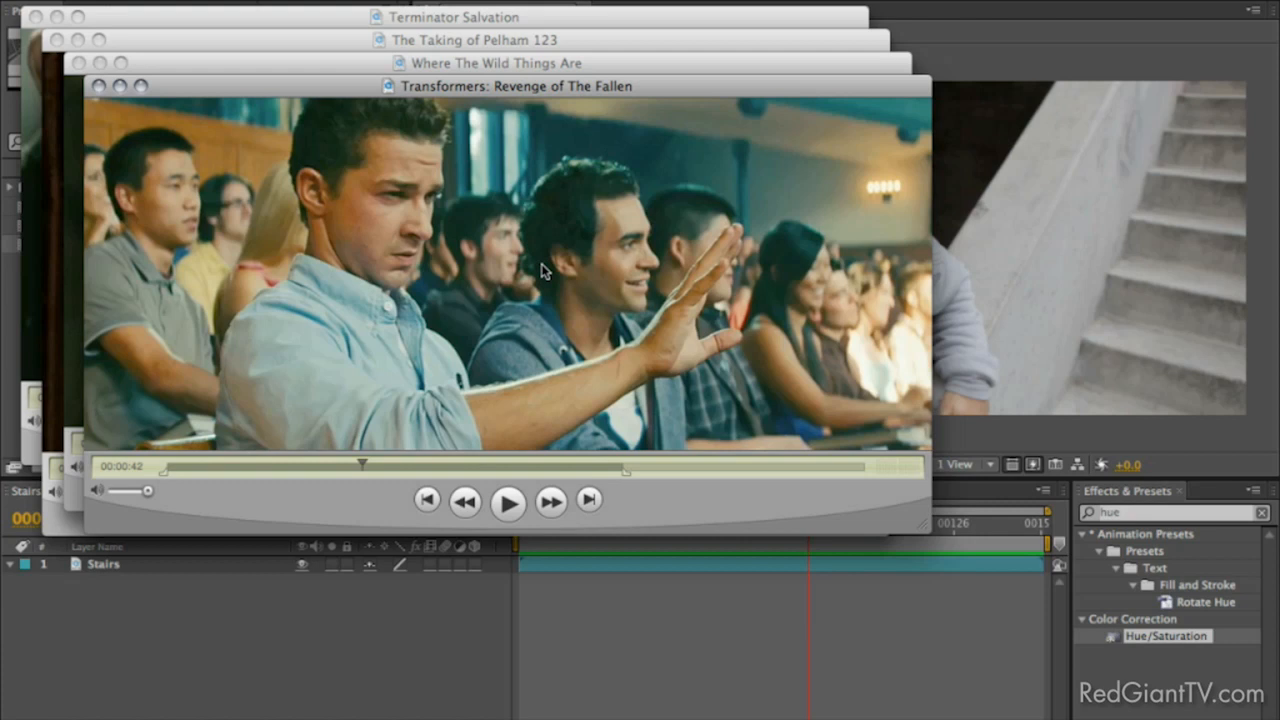
Switch to Safari, show the kuler color page and point out its address, kuler.adobe.com.
key("super+Tab")
key("super+Tab")
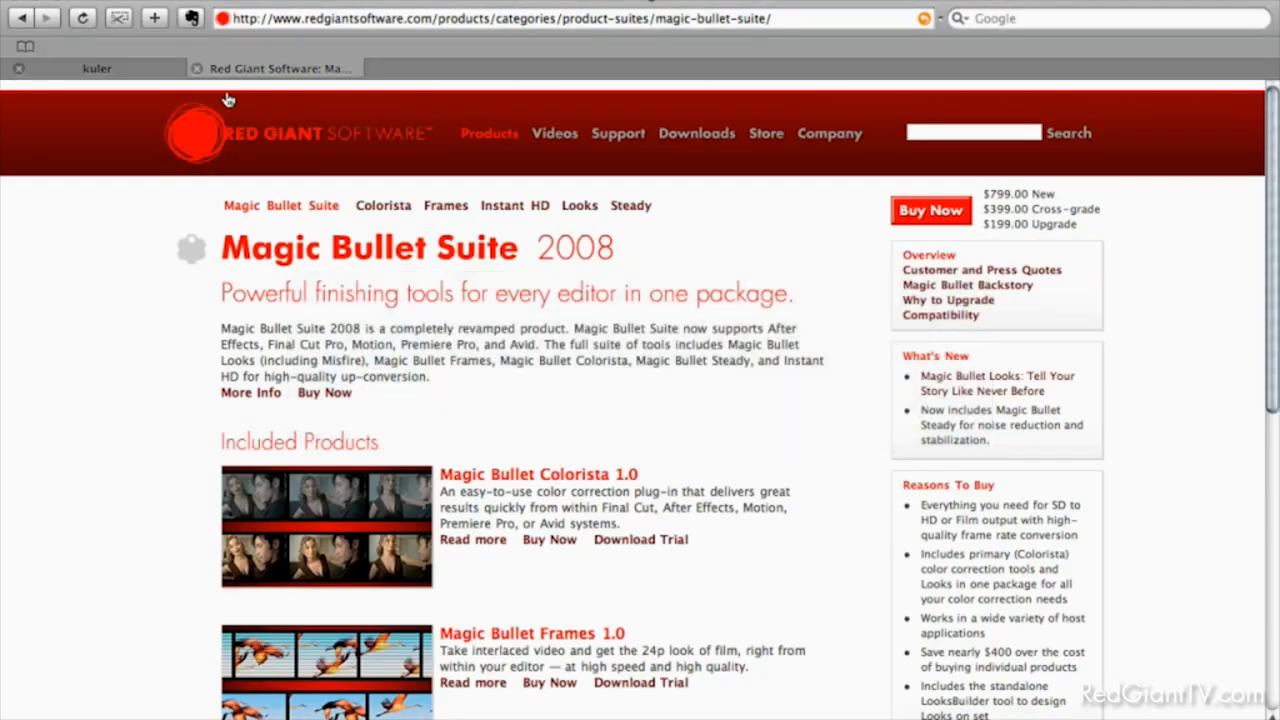
left_click(148, 72)
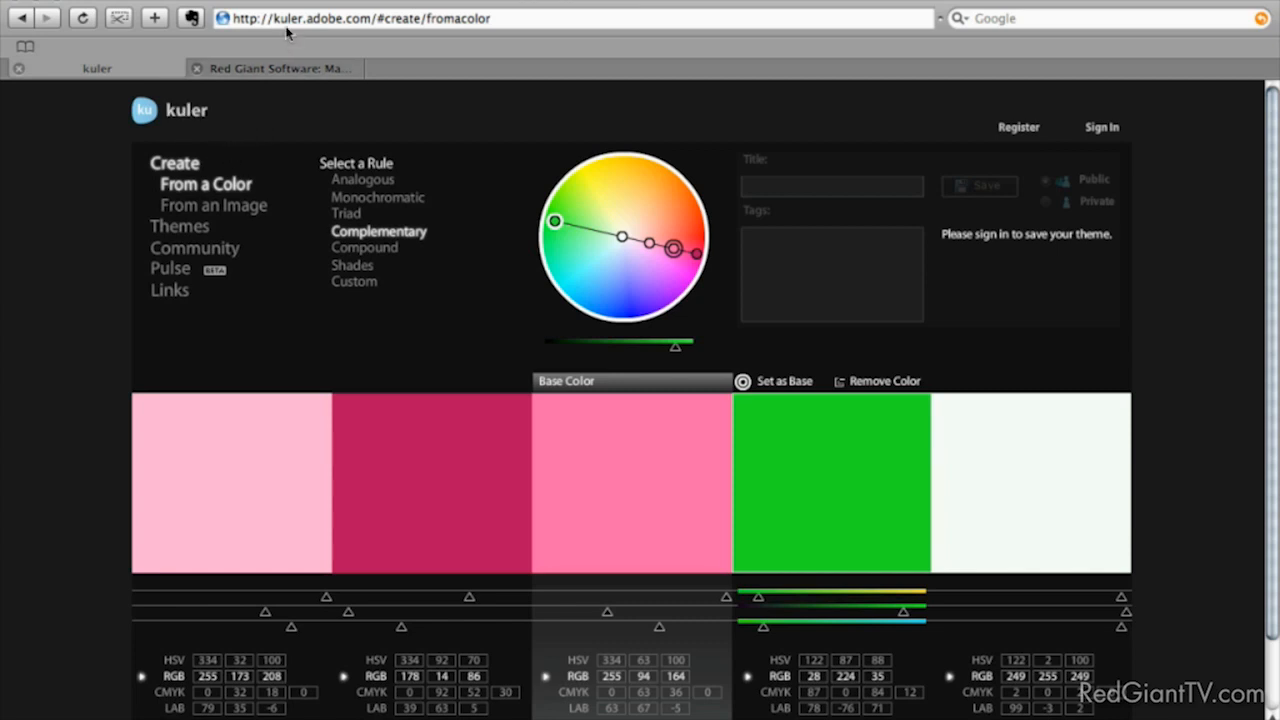
left_click_drag(276, 21, 370, 27)
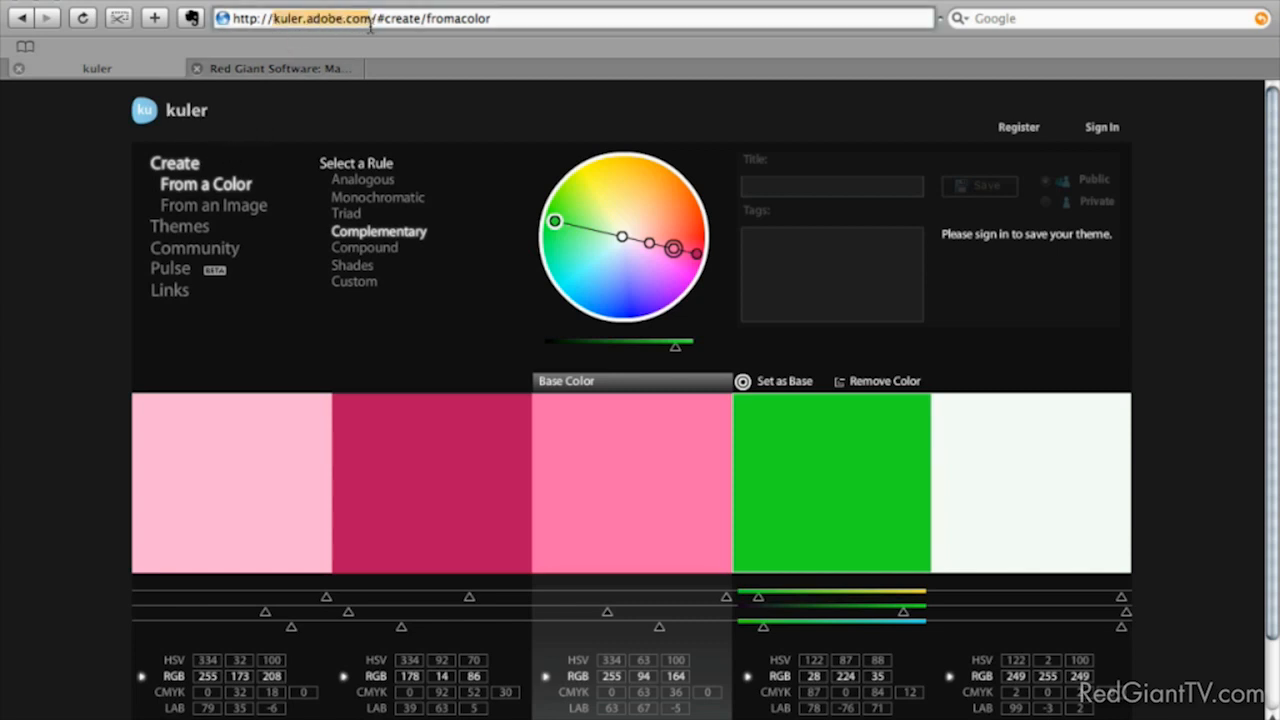
left_click(287, 21)
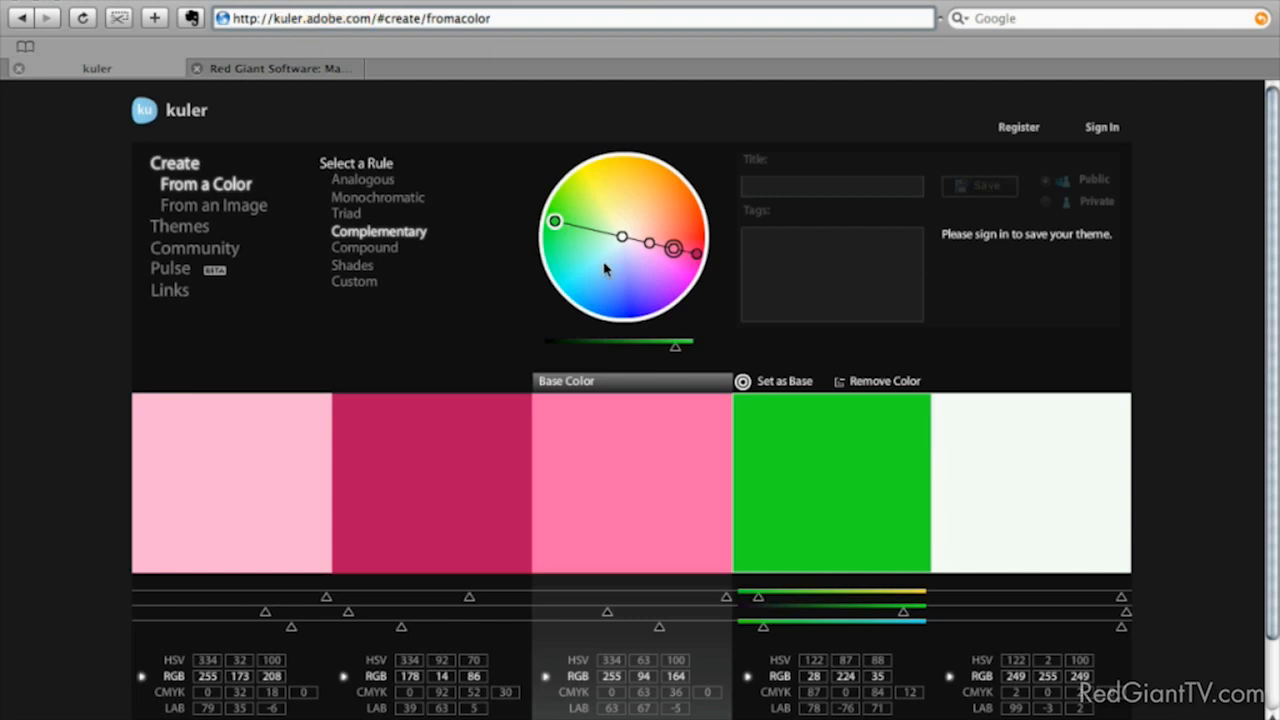
Shift the theme's base color to purple and try the Triad and Monochromatic rules before returning to Complementary.
left_click_drag(556, 222, 657, 276)
left_click(346, 214)
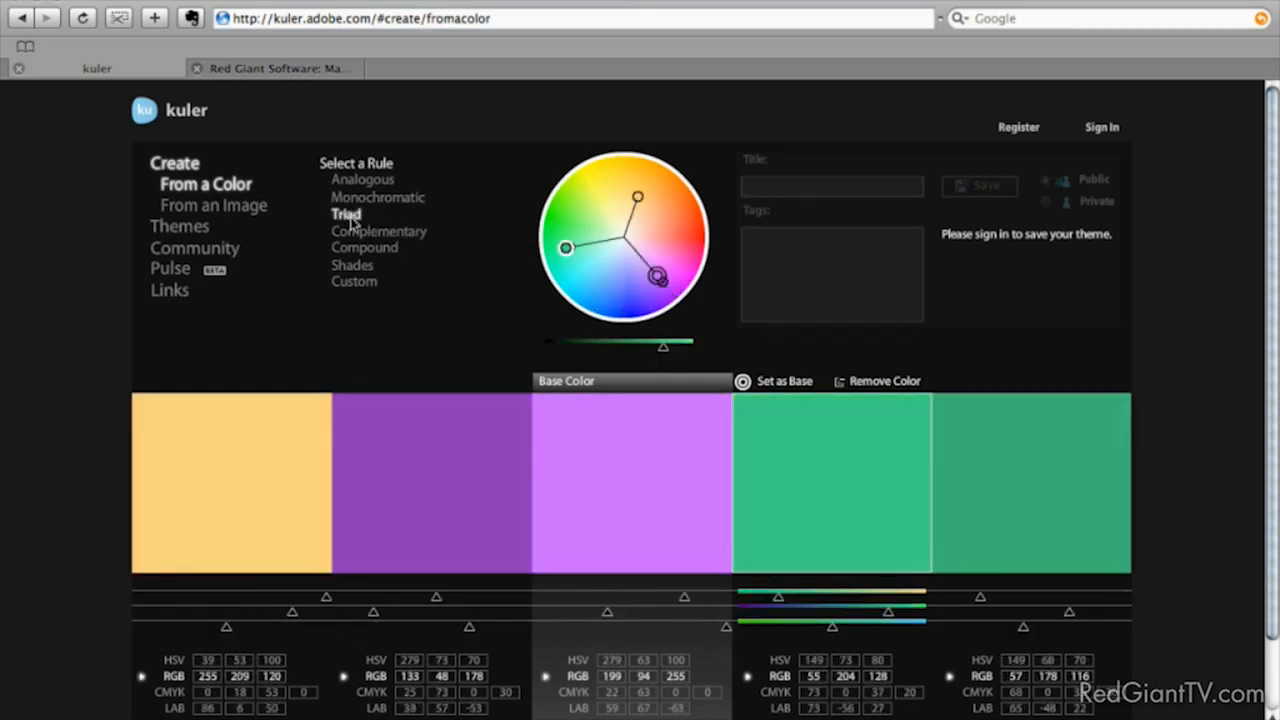
left_click(350, 200)
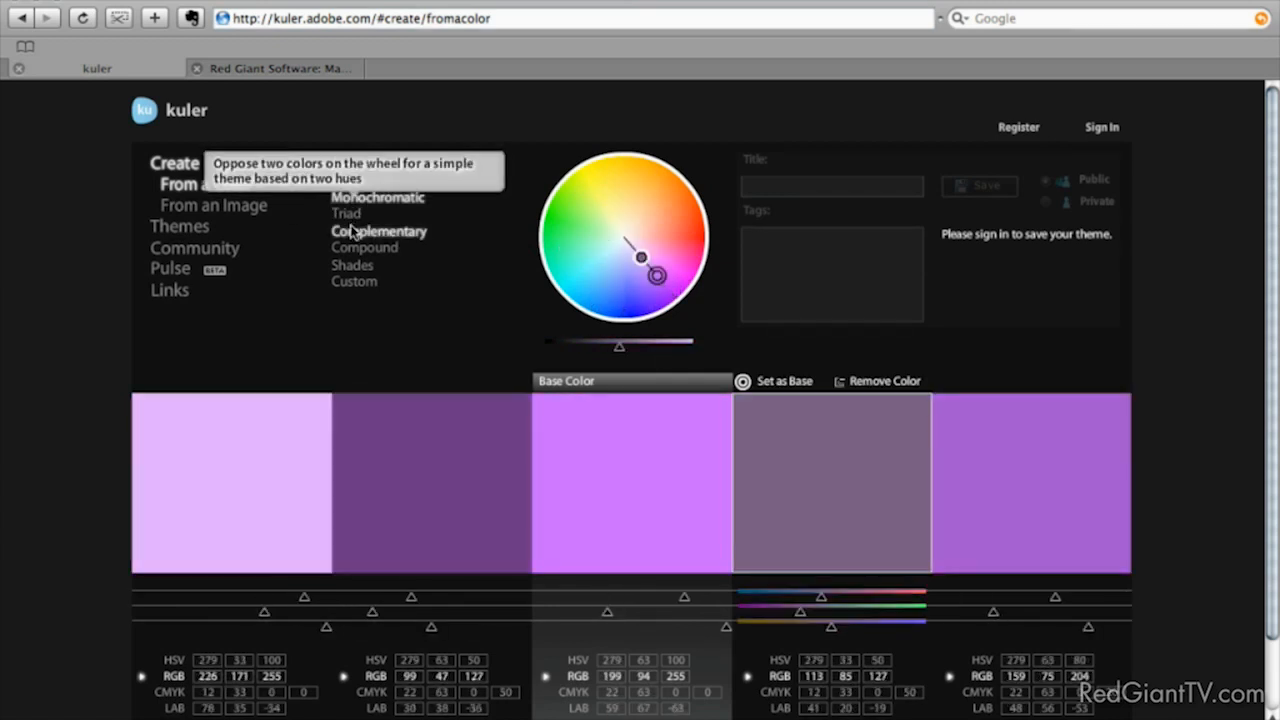
left_click(357, 231)
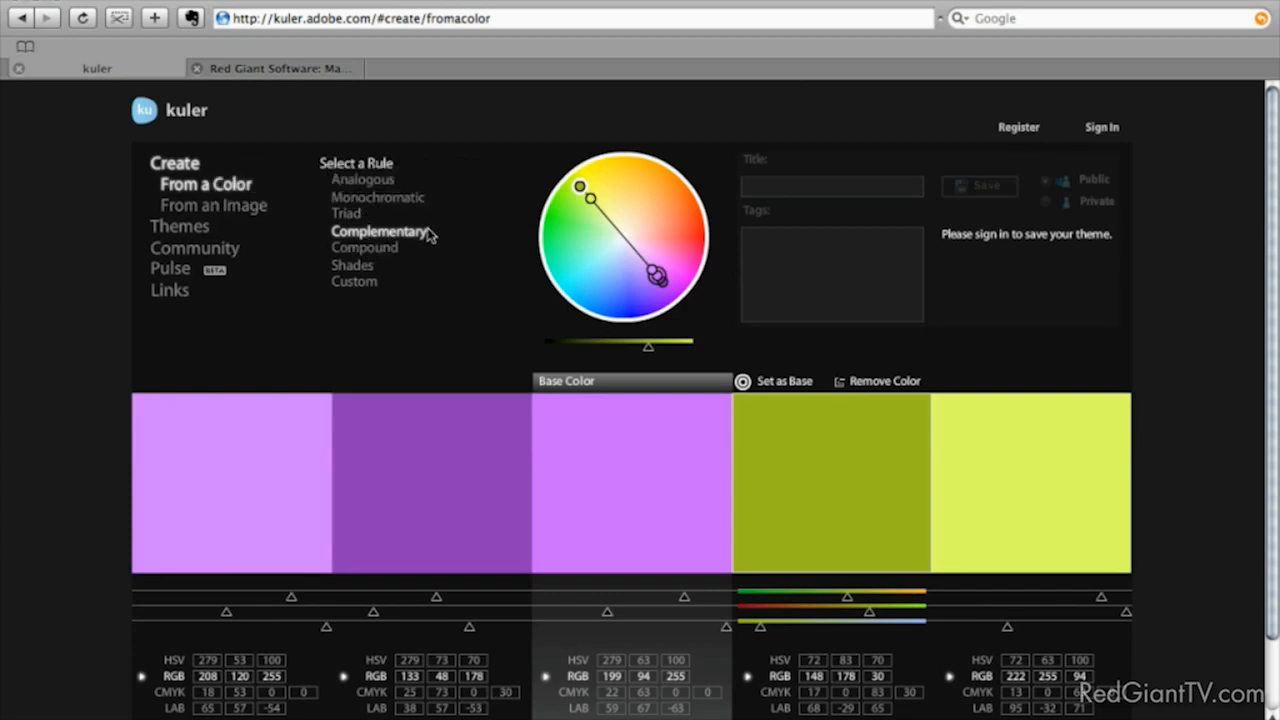
Adjust the complementary theme to a light blue base (RGB 103, 214, 255) with a skin-tone orange fourth swatch (RGB 227, 175, 119).
left_click_drag(655, 276, 668, 290)
left_click_drag(592, 197, 638, 220)
left_click_drag(649, 347, 665, 349)
left_click_drag(642, 229, 649, 207)
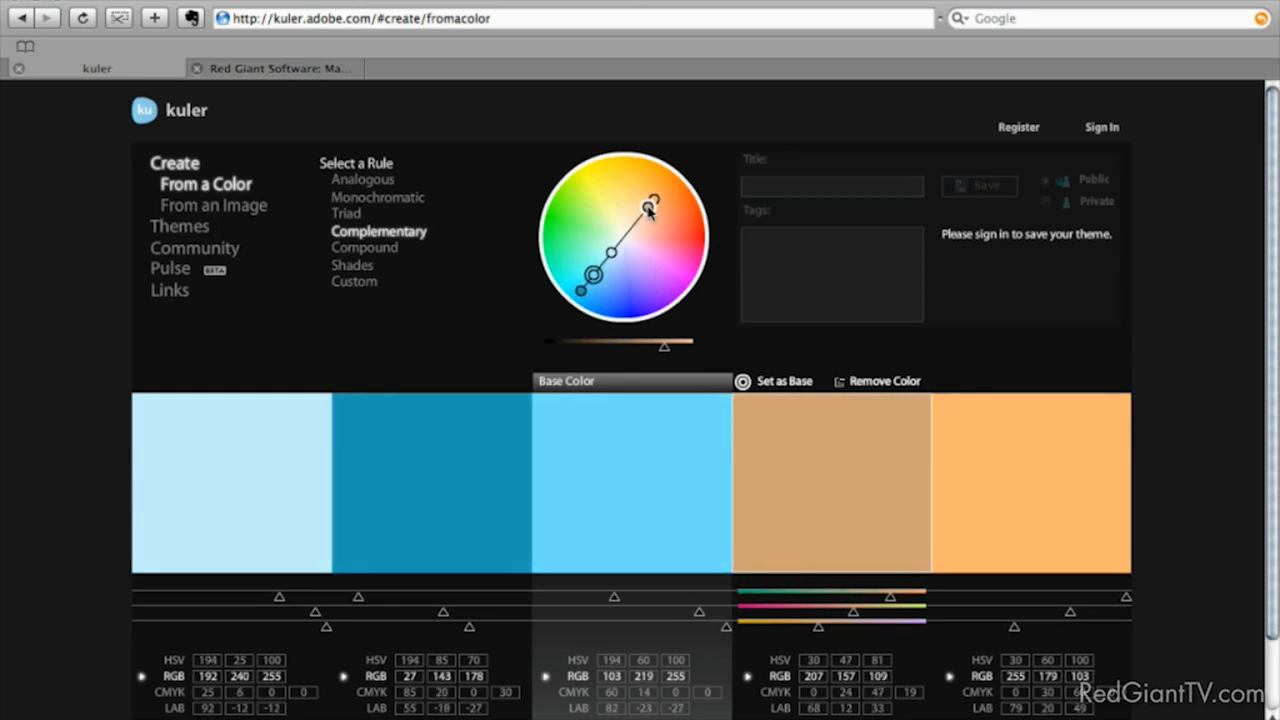
mouse_move(648, 207)
left_mouse_down()
mouse_move(645, 221)
mouse_move(648, 205)
left_mouse_up()
left_click_drag(666, 348, 681, 349)
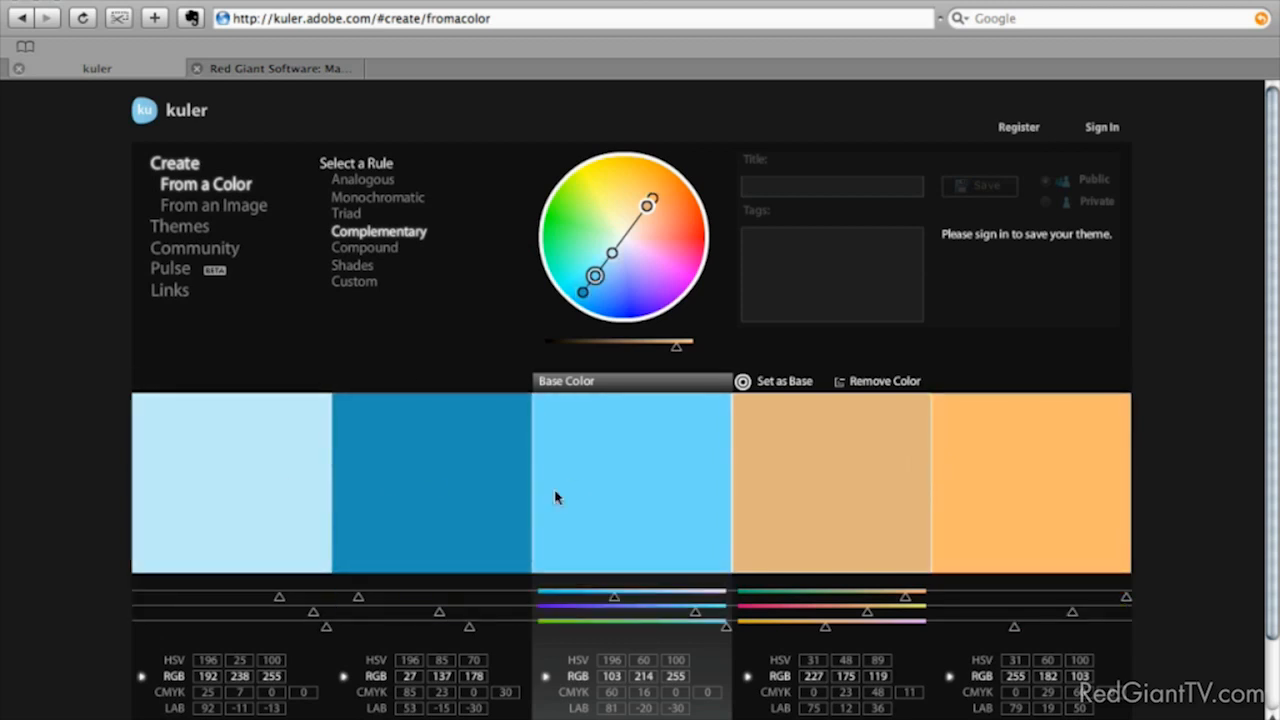
Switch to QuickTime Player and compare the Transformers lecture hall shot with the kuler swatches by moving its window over and off the palette.
key("super+Tab")
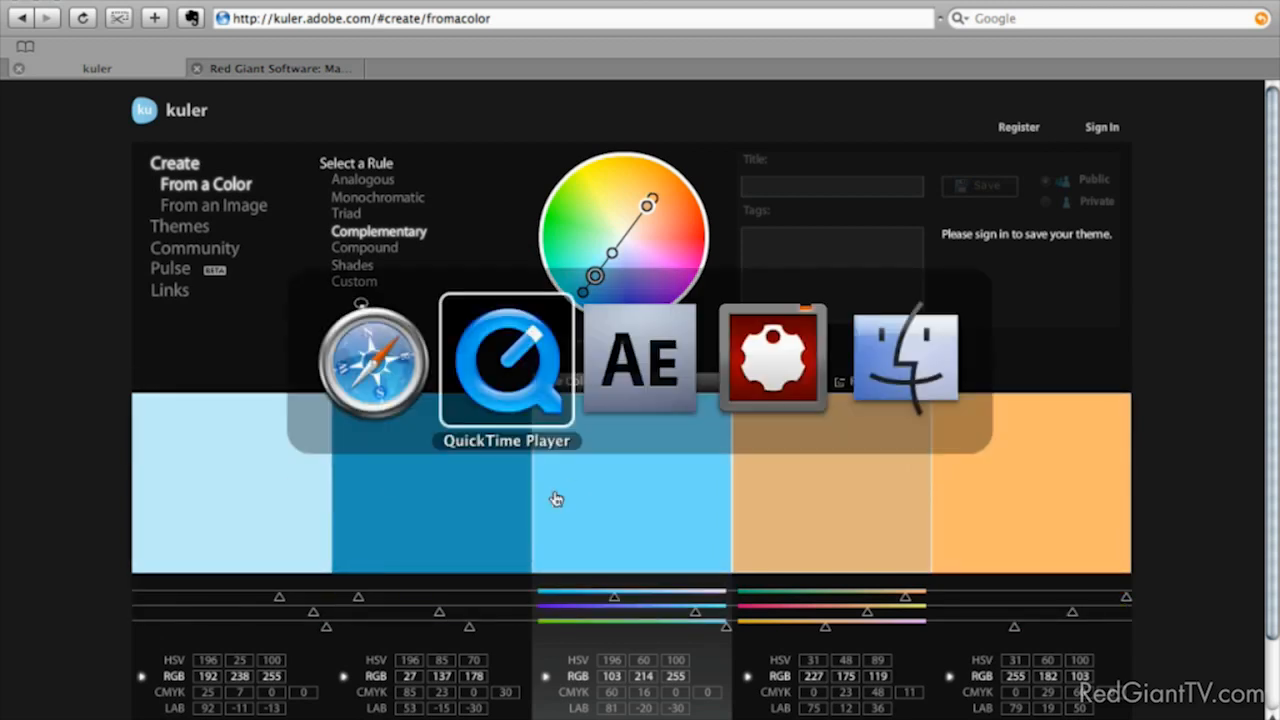
left_click(543, 402)
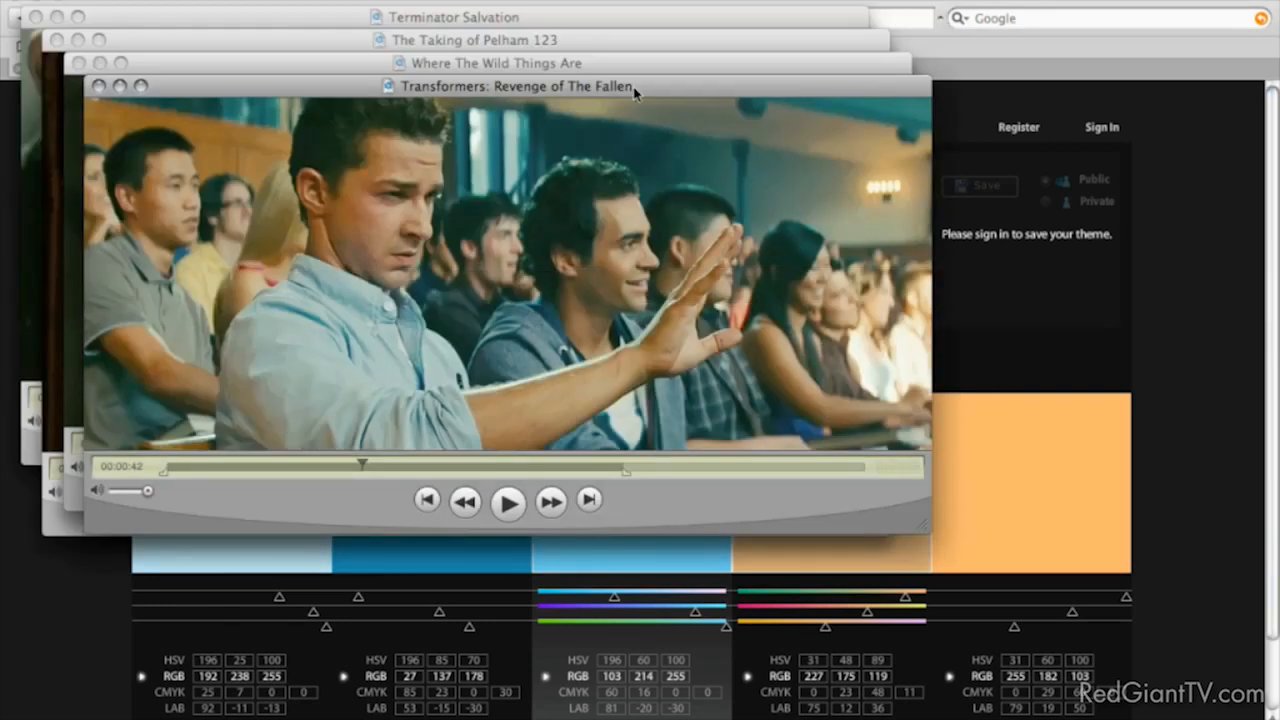
left_click_drag(634, 88, 721, 20)
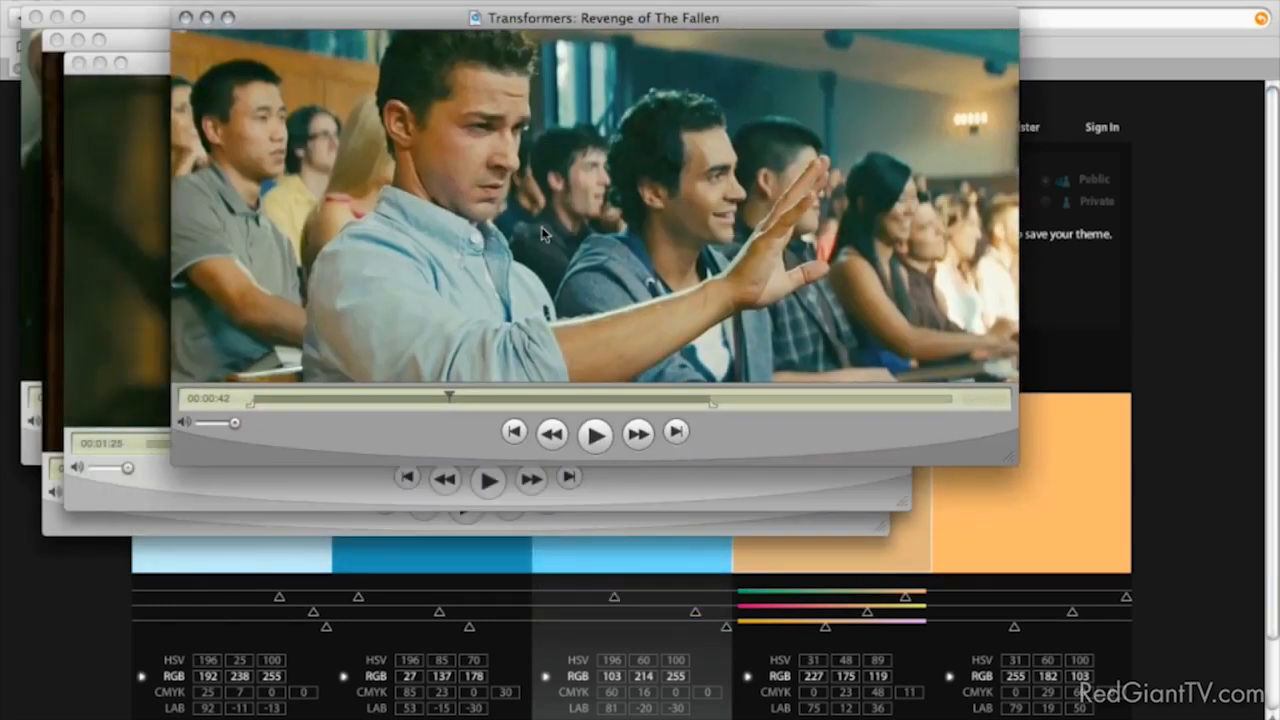
left_click_drag(634, 53, 606, 598)
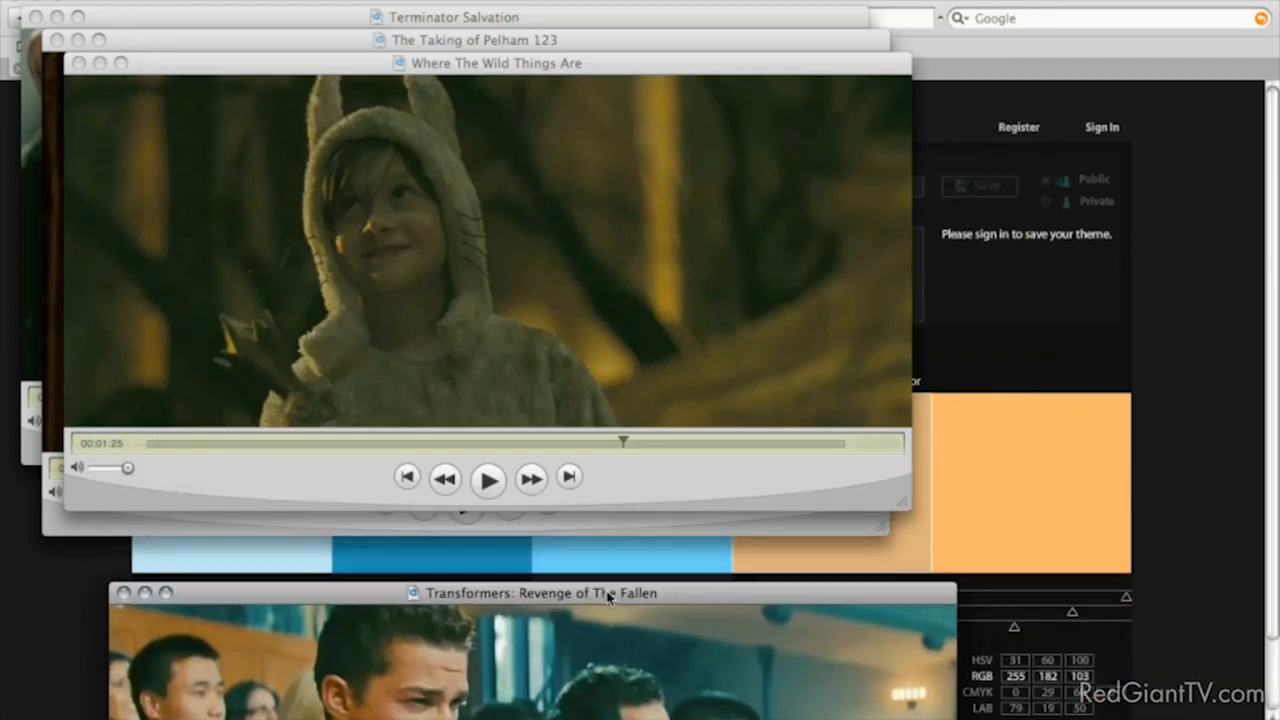
left_click(614, 542)
key("super+Tab")
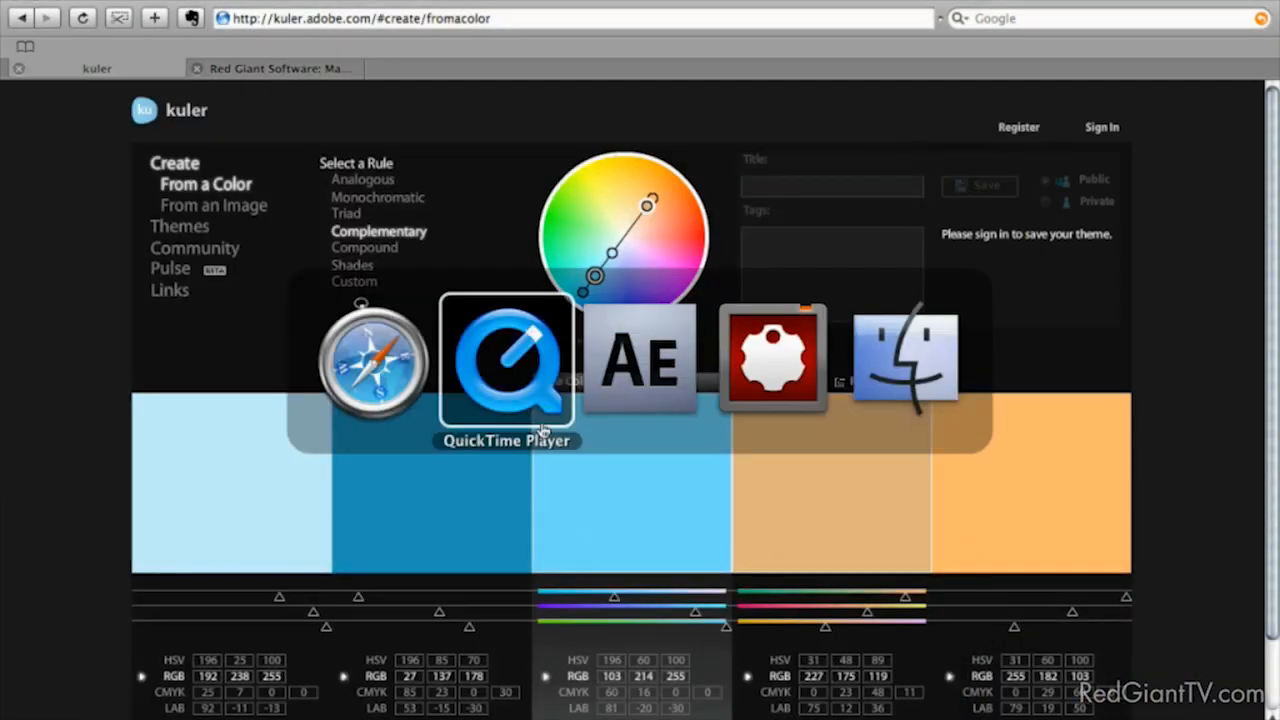
left_click(537, 410)
left_click_drag(575, 595, 511, 0)
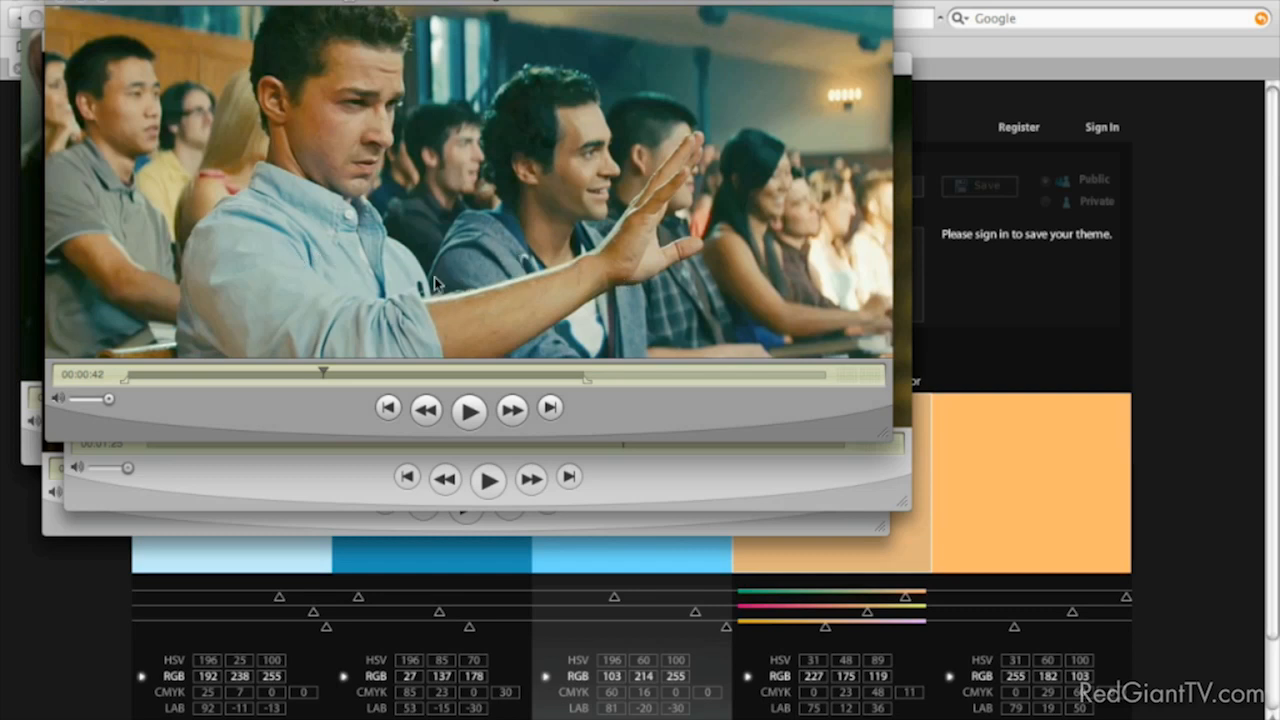
Switch to After Effects and set the Stairs composition's current time to frame 00083.
key("super+Tab")
key("super+Tab")
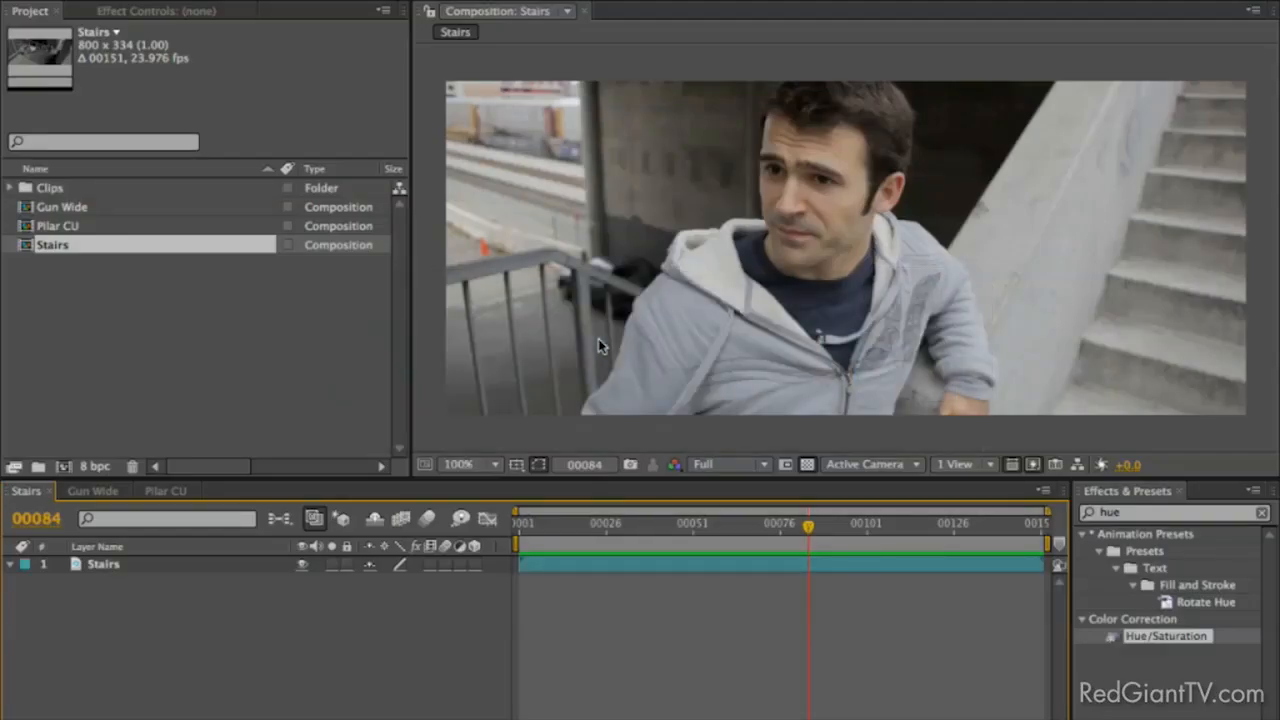
mouse_move(808, 527)
left_mouse_down()
mouse_move(790, 530)
mouse_move(805, 536)
left_mouse_up()
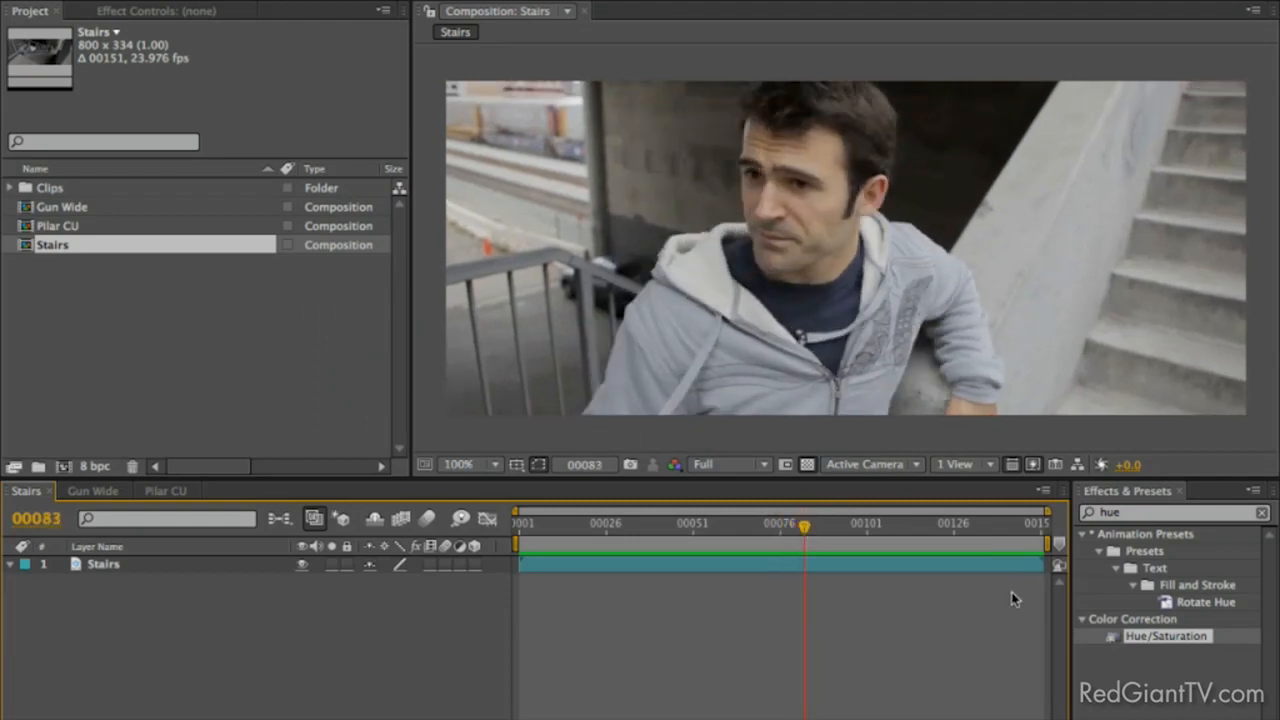
Search the effects for "colorista" and apply Magic Bullet Colorista to the Stairs clip.
left_click(1138, 513)
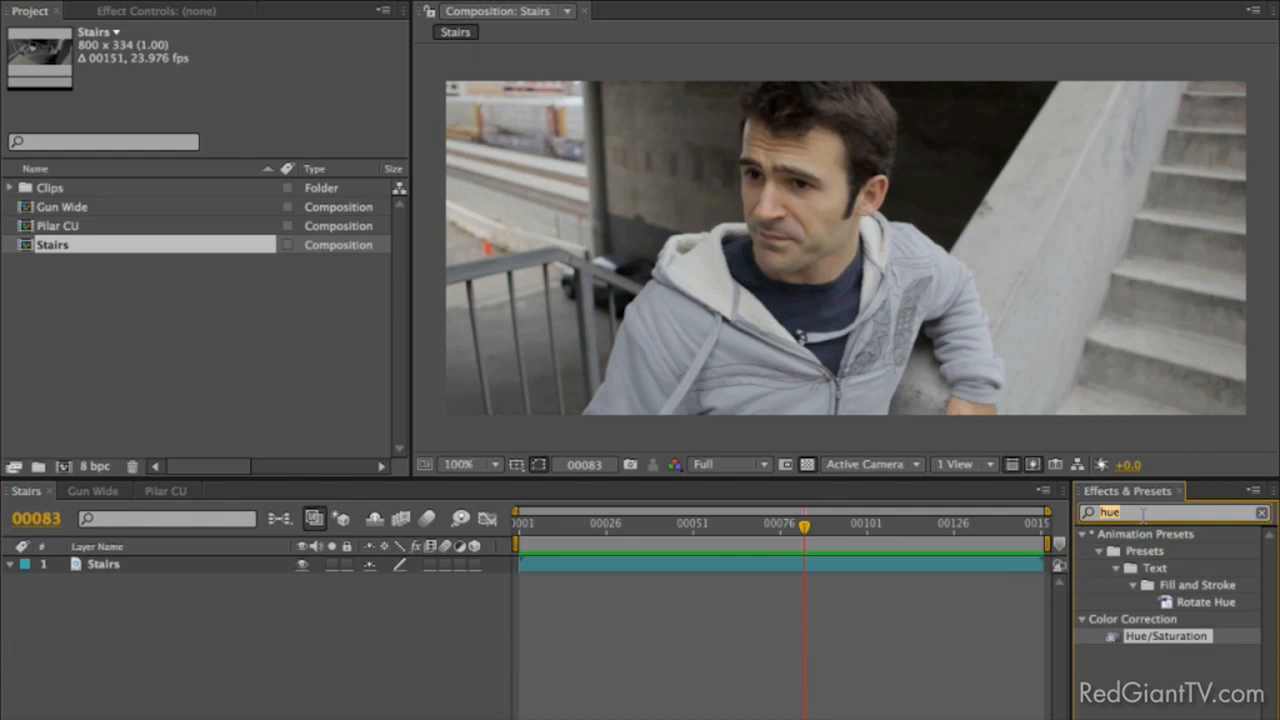
type("corl")
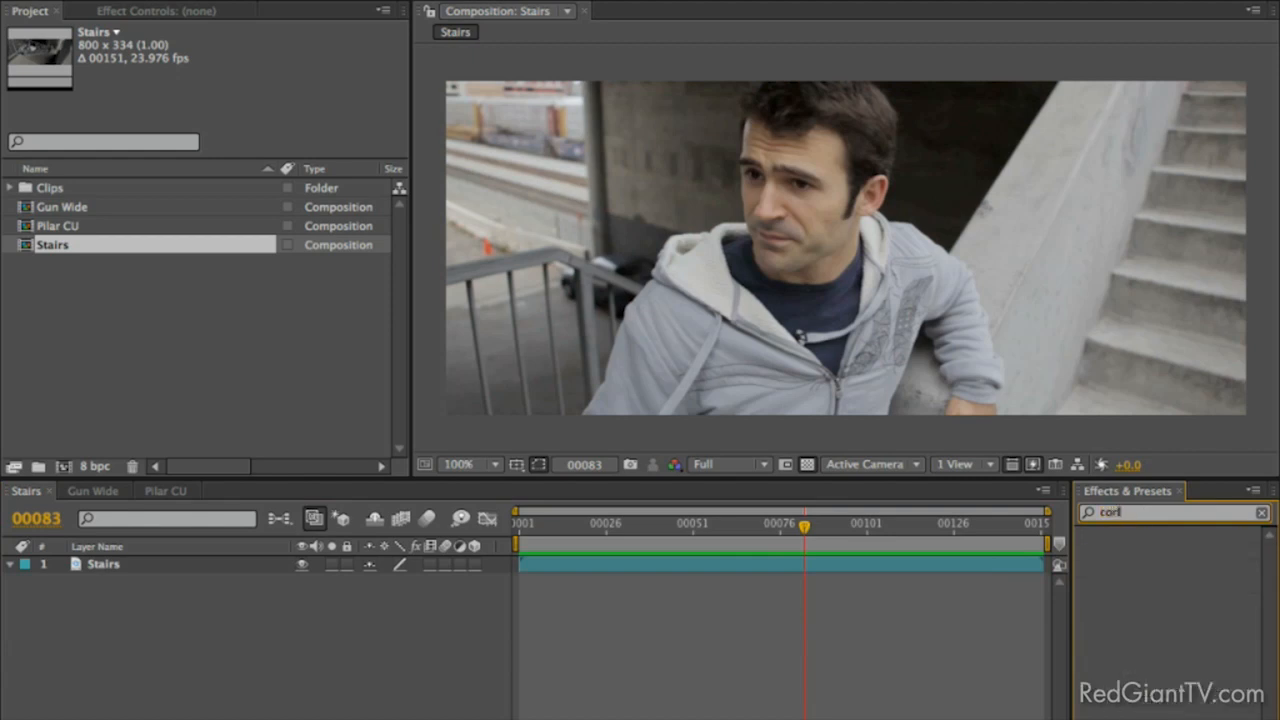
key("BackSpace")
key("BackSpace")
type("lorista")
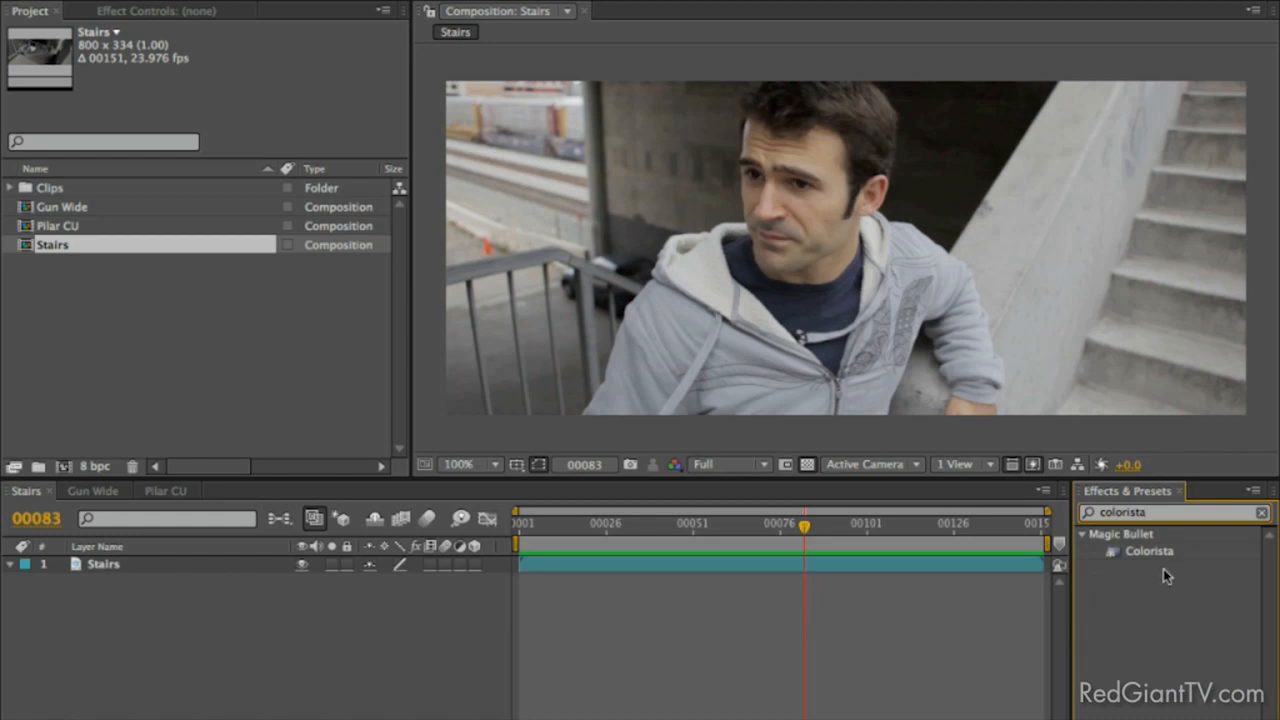
left_click_drag(1148, 556, 1057, 357)
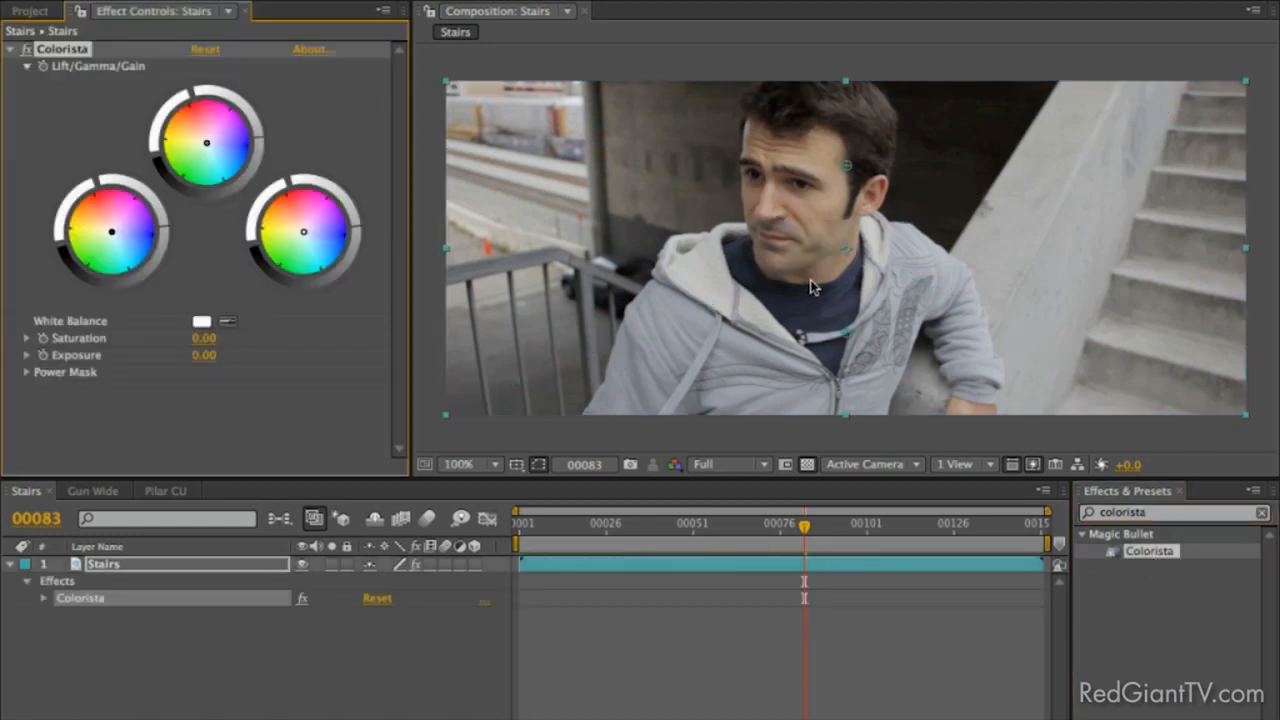
Compare the ungraded Stairs shot with the Transformers lecture hall shot in QuickTime Player, ending back in After Effects.
key("super+Tab")
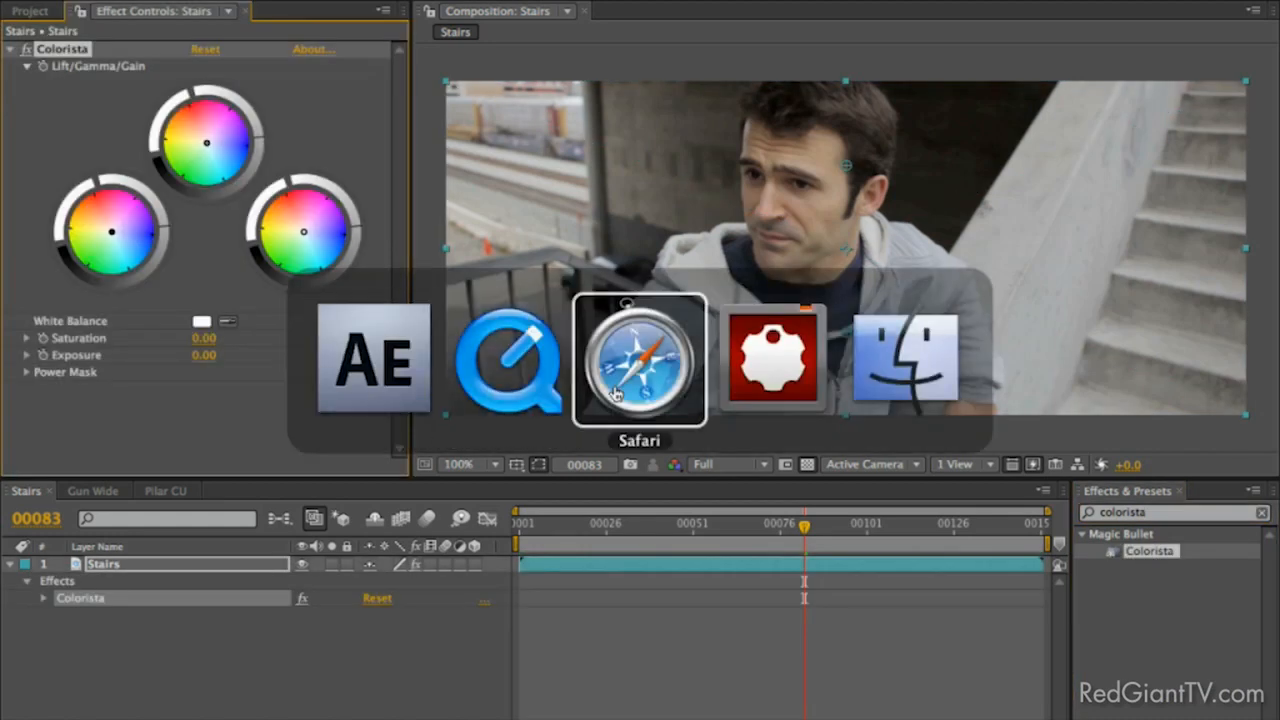
left_click(521, 381)
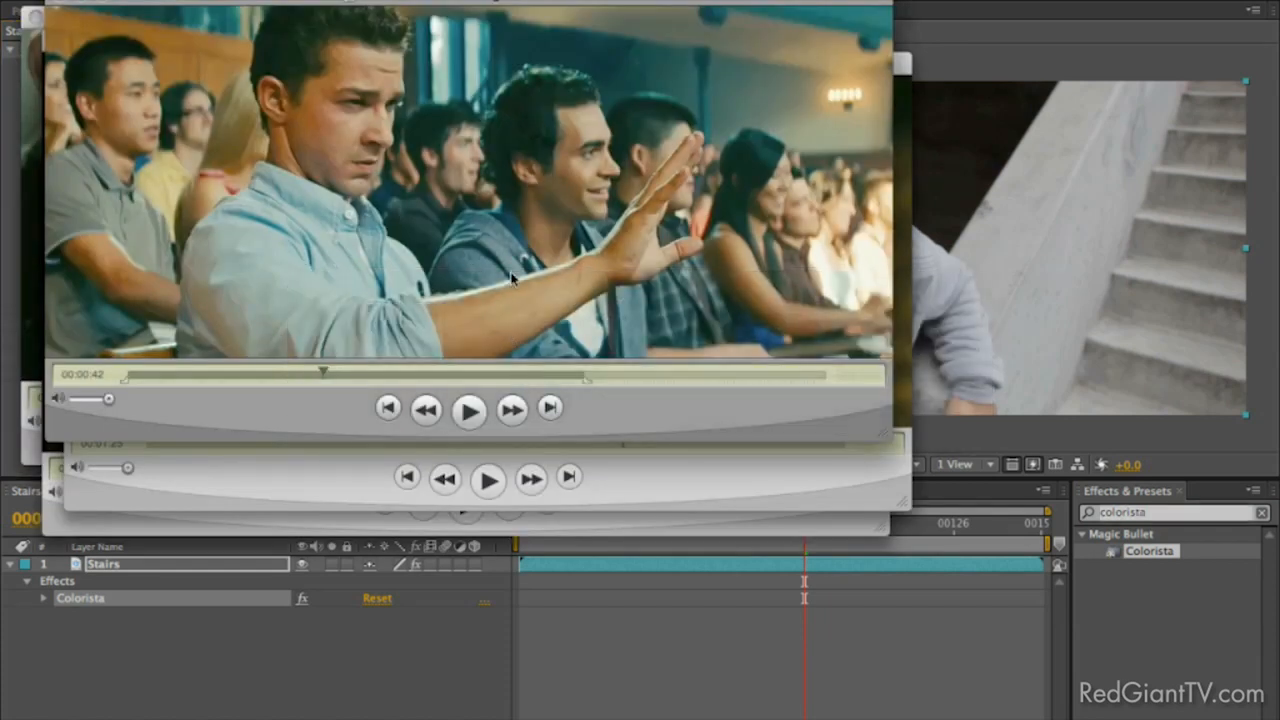
key("super+Tab")
left_click(373, 378)
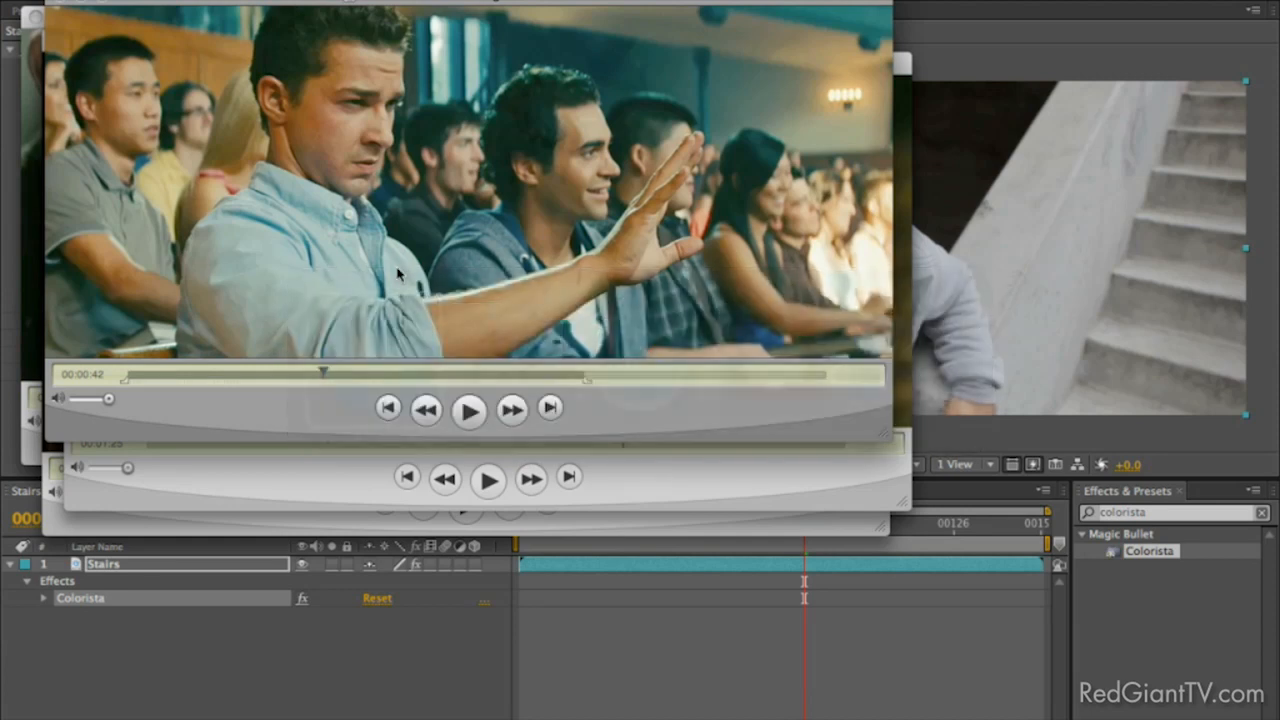
key("super+Tab")
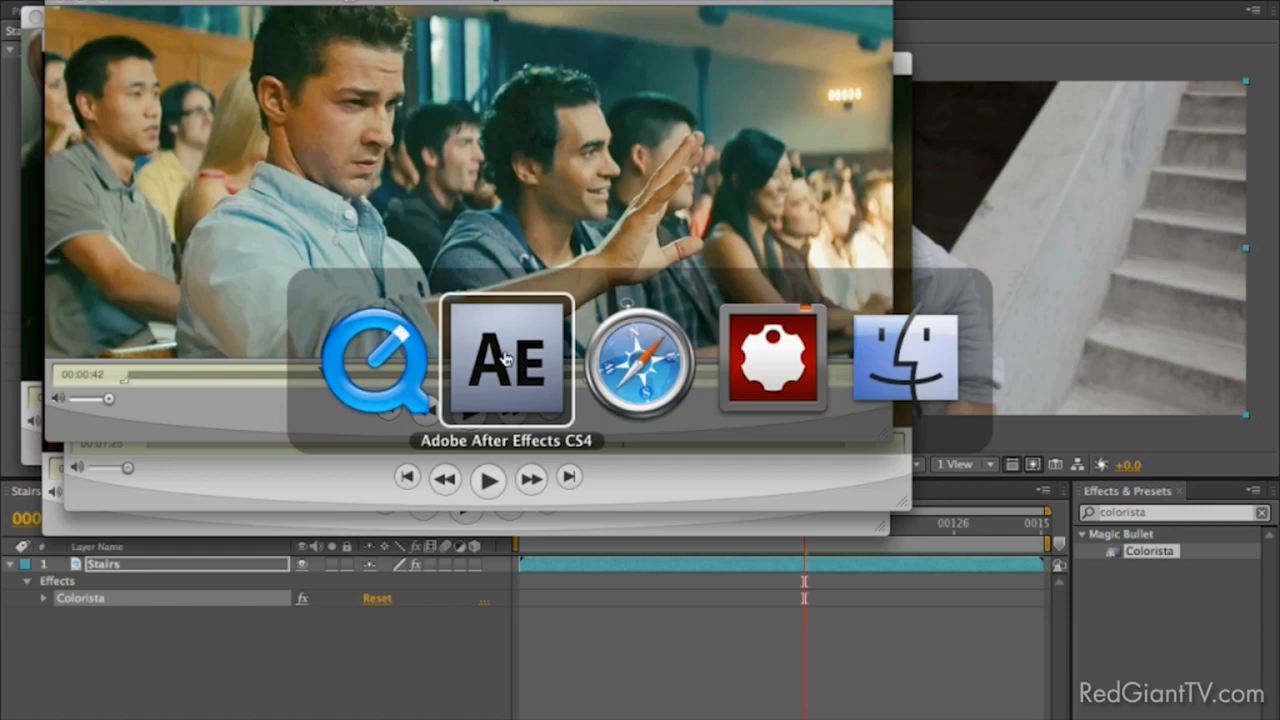
left_click(535, 362)
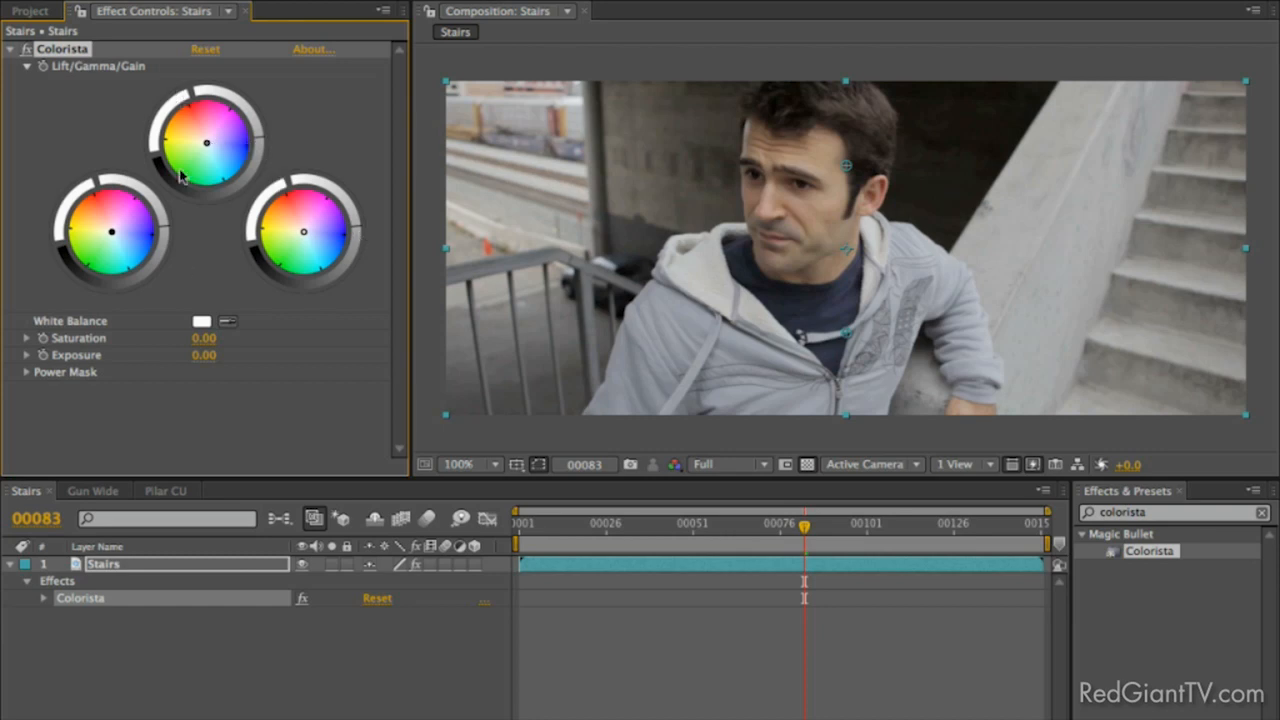
key("super+Tab")
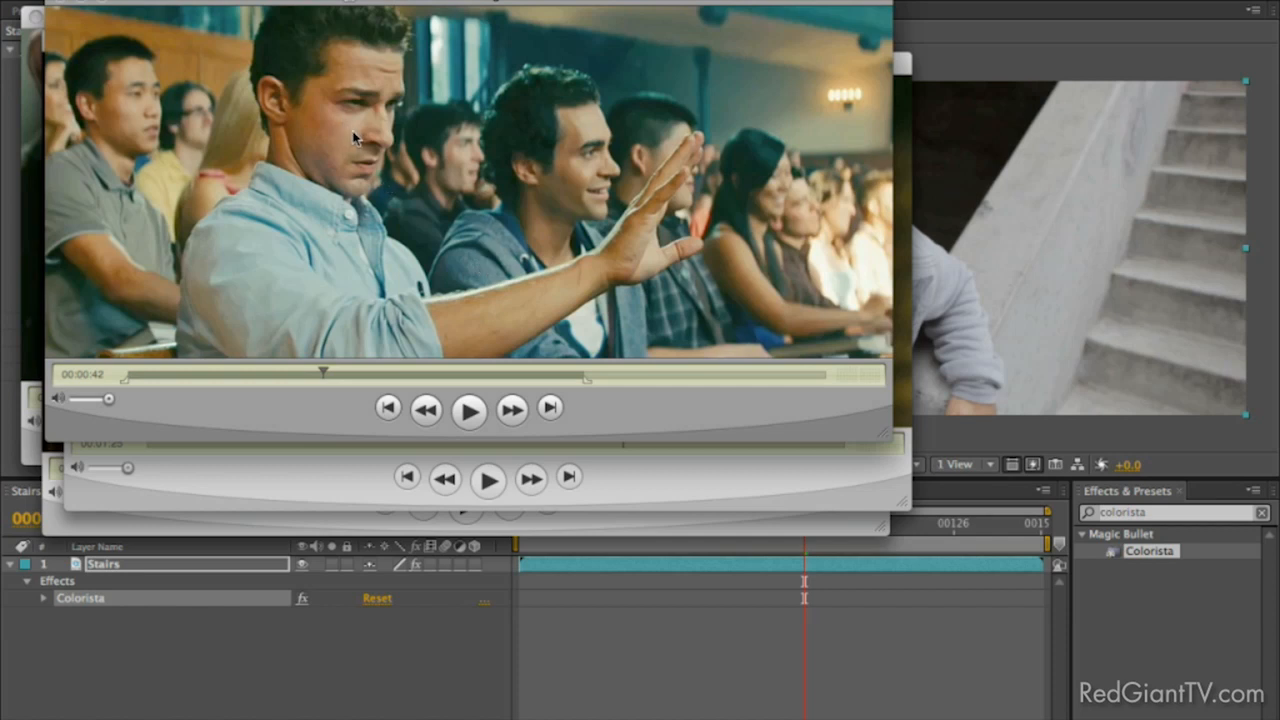
key("super+Tab")
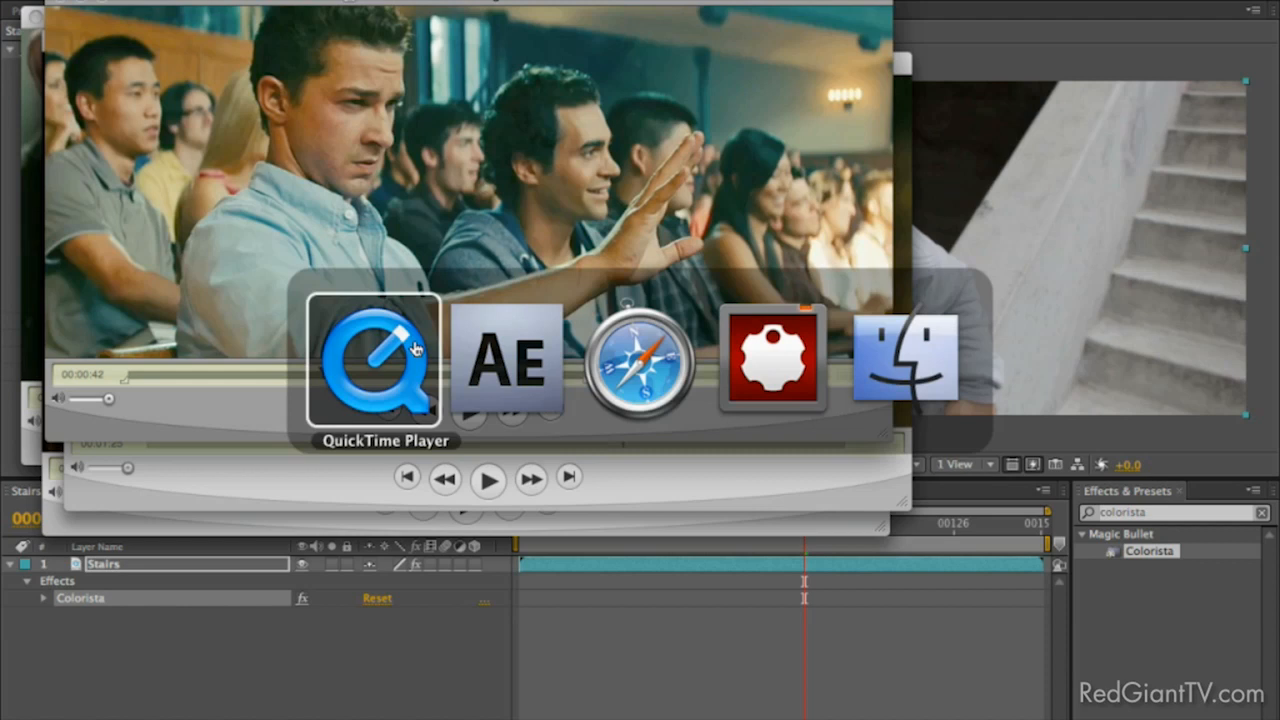
key("super+Tab")
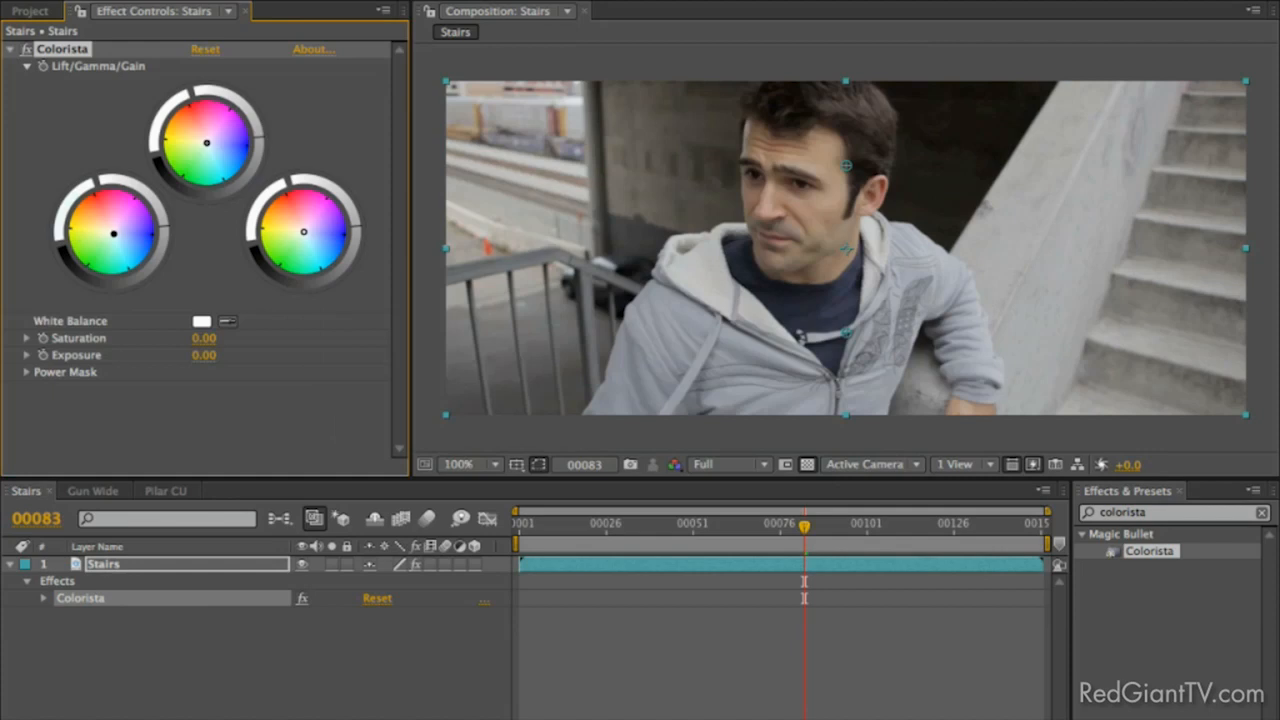
Try strong blue tints on Colorista's lift, gain and gamma wheels one at a time, resetting the effect after each.
left_click_drag(116, 235, 126, 252)
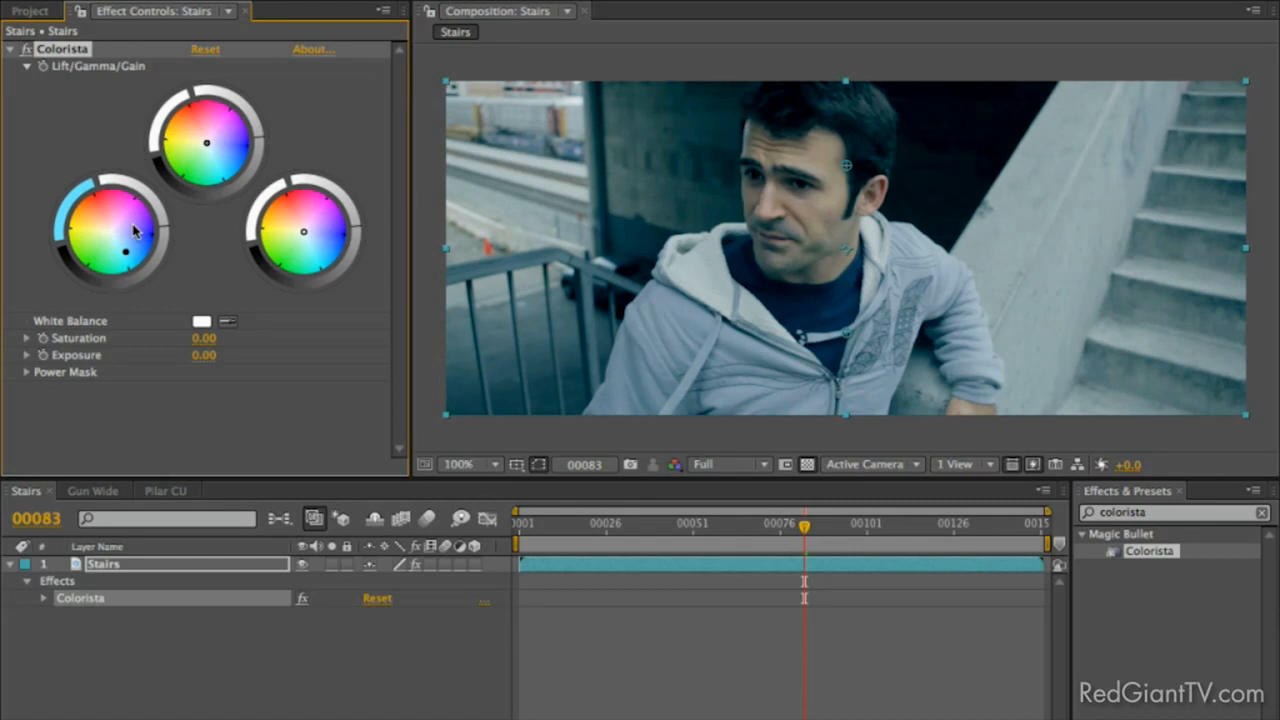
left_click(201, 50)
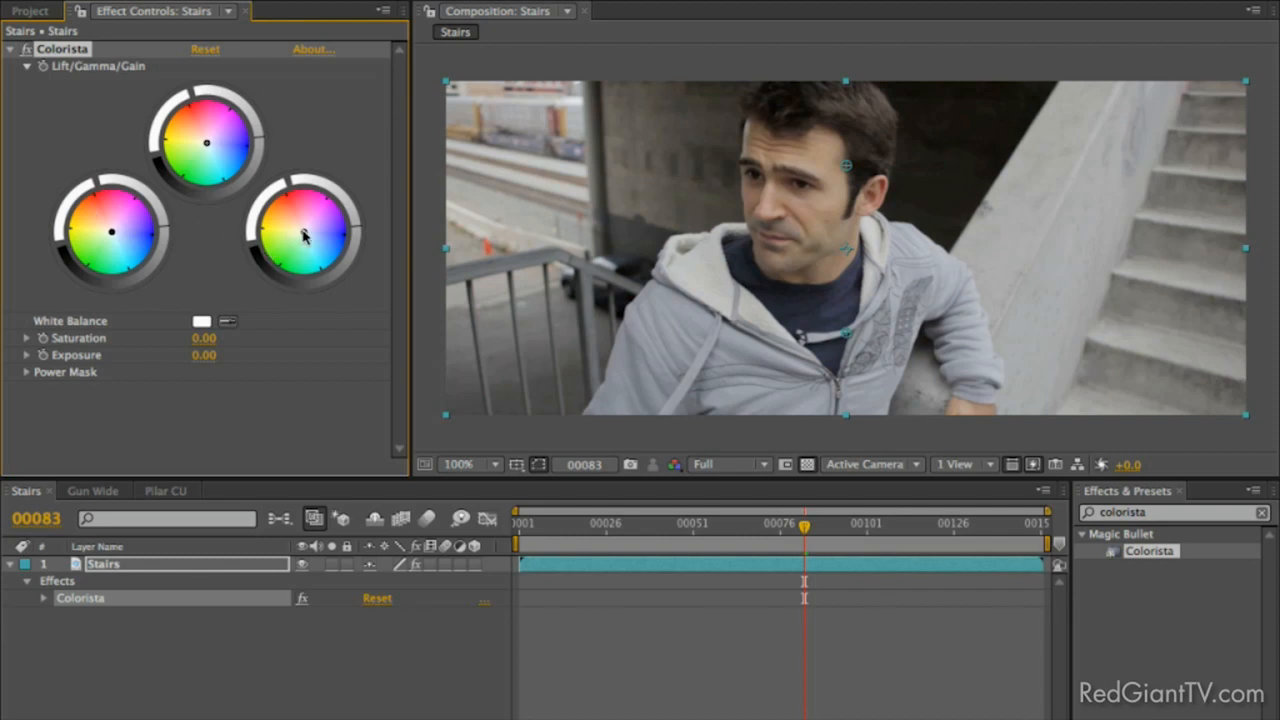
left_click_drag(310, 237, 331, 255)
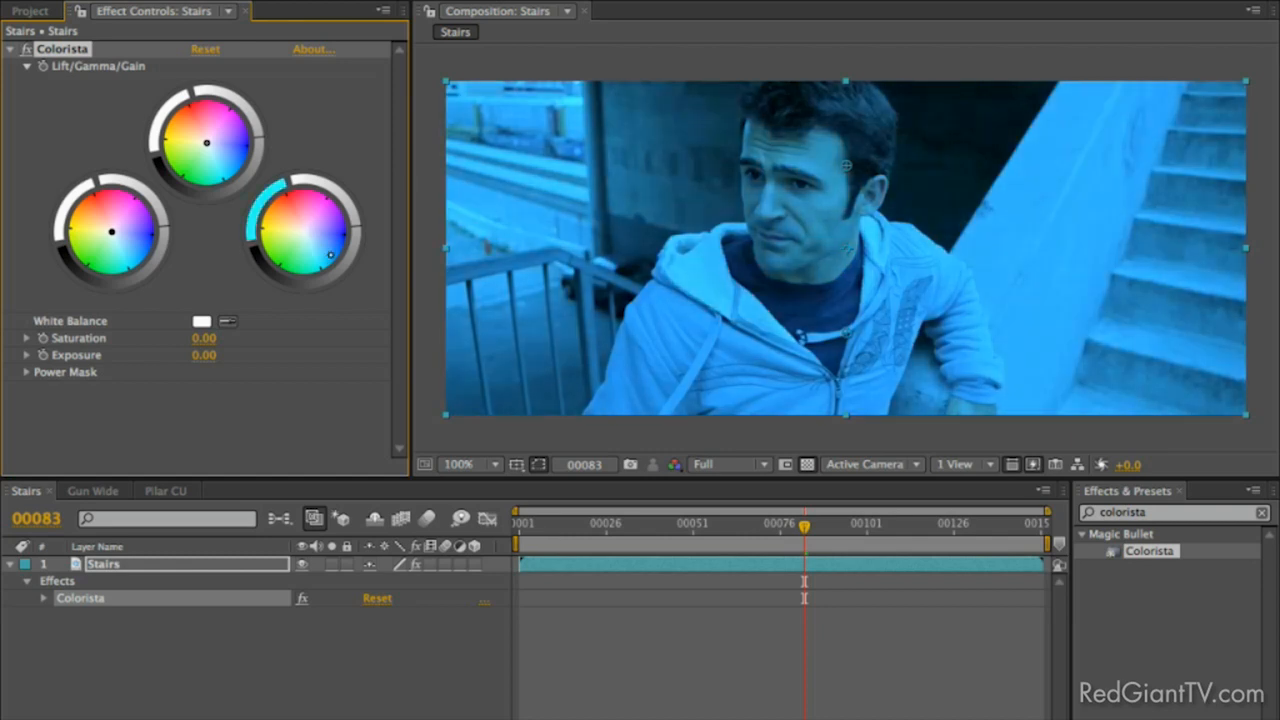
left_click(204, 58)
left_click_drag(206, 143, 235, 152)
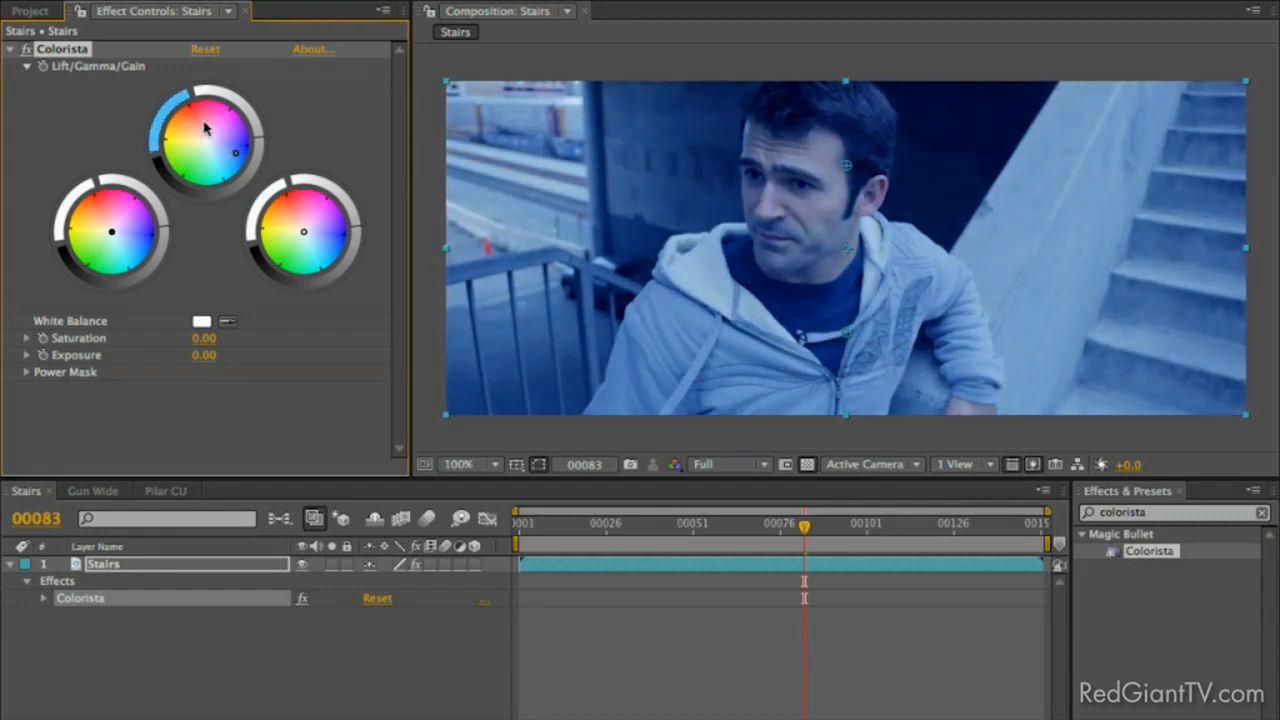
left_click(208, 49)
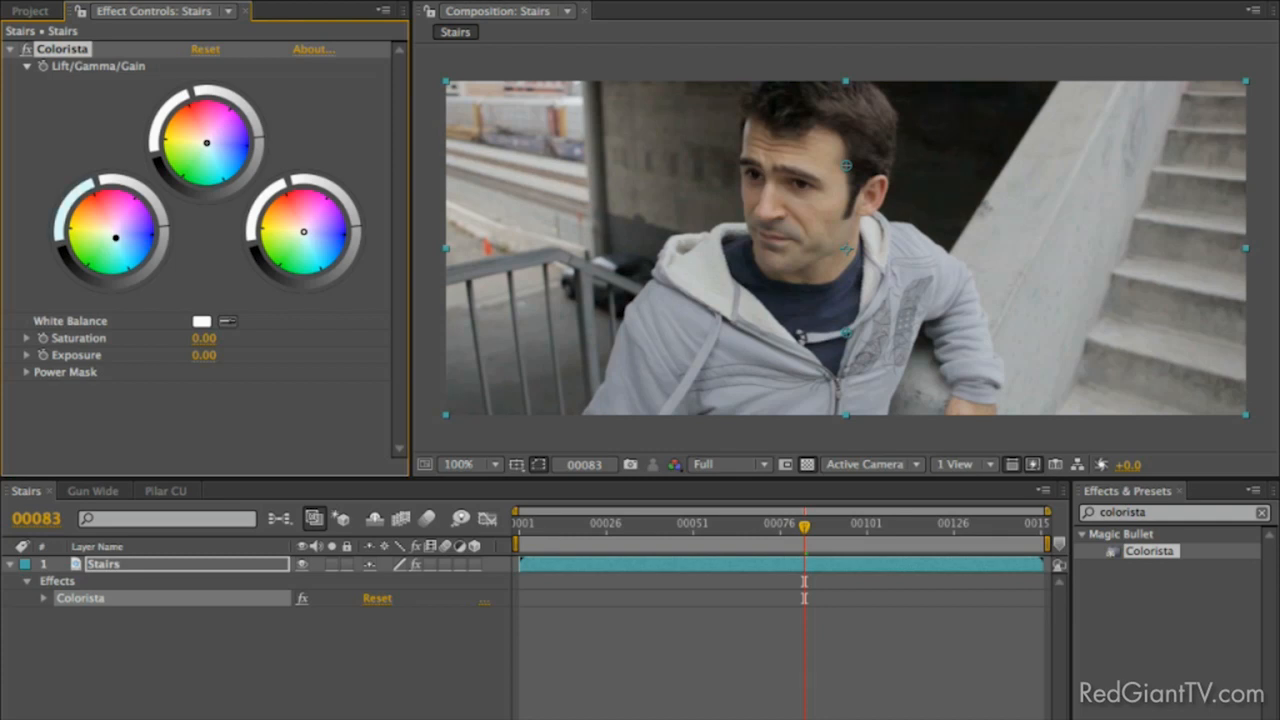
Tint Colorista's lift toward cyan-blue and its gain toward warm yellow-orange, and compare the shot with the effect off and on.
left_click_drag(117, 241, 119, 245)
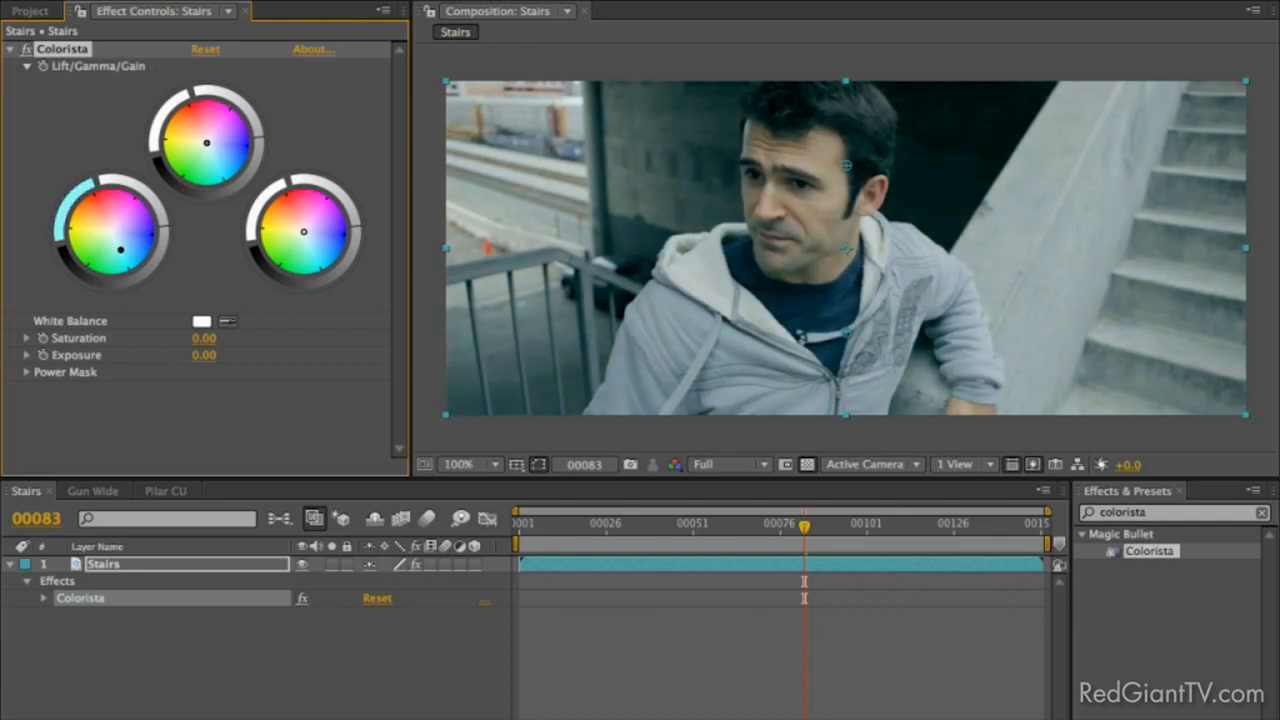
left_click_drag(303, 232, 300, 228)
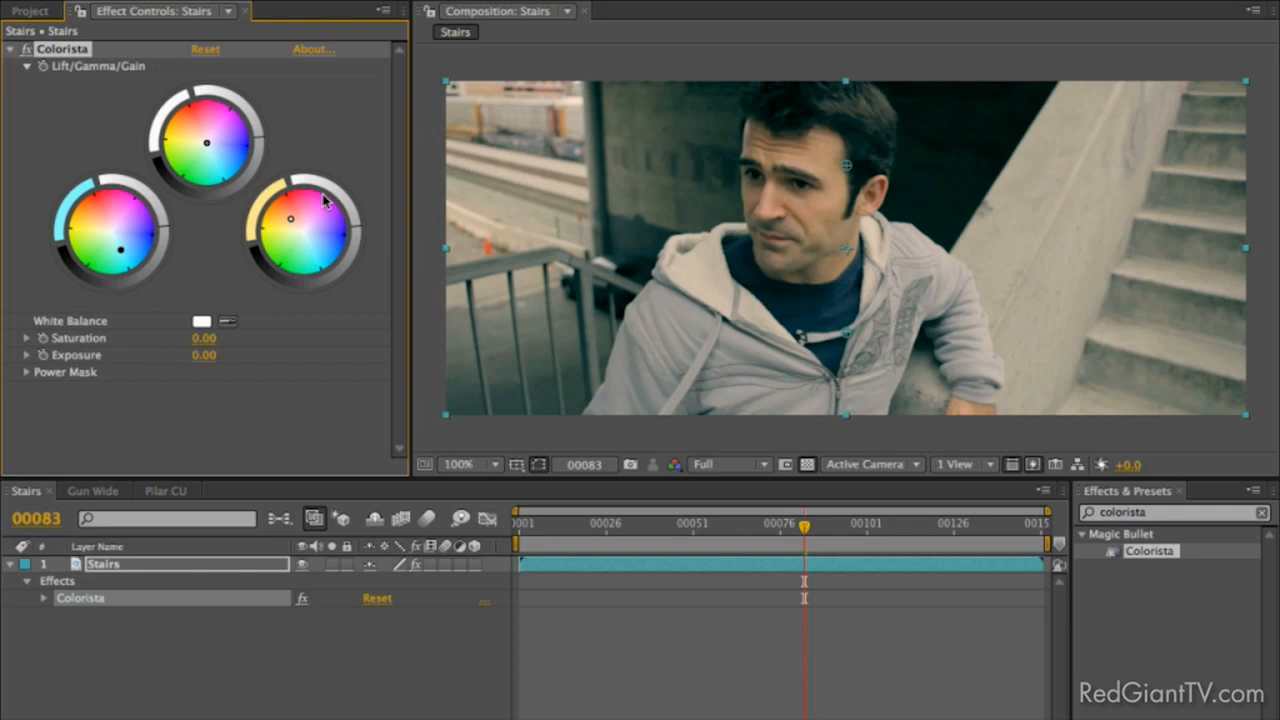
left_click(27, 49)
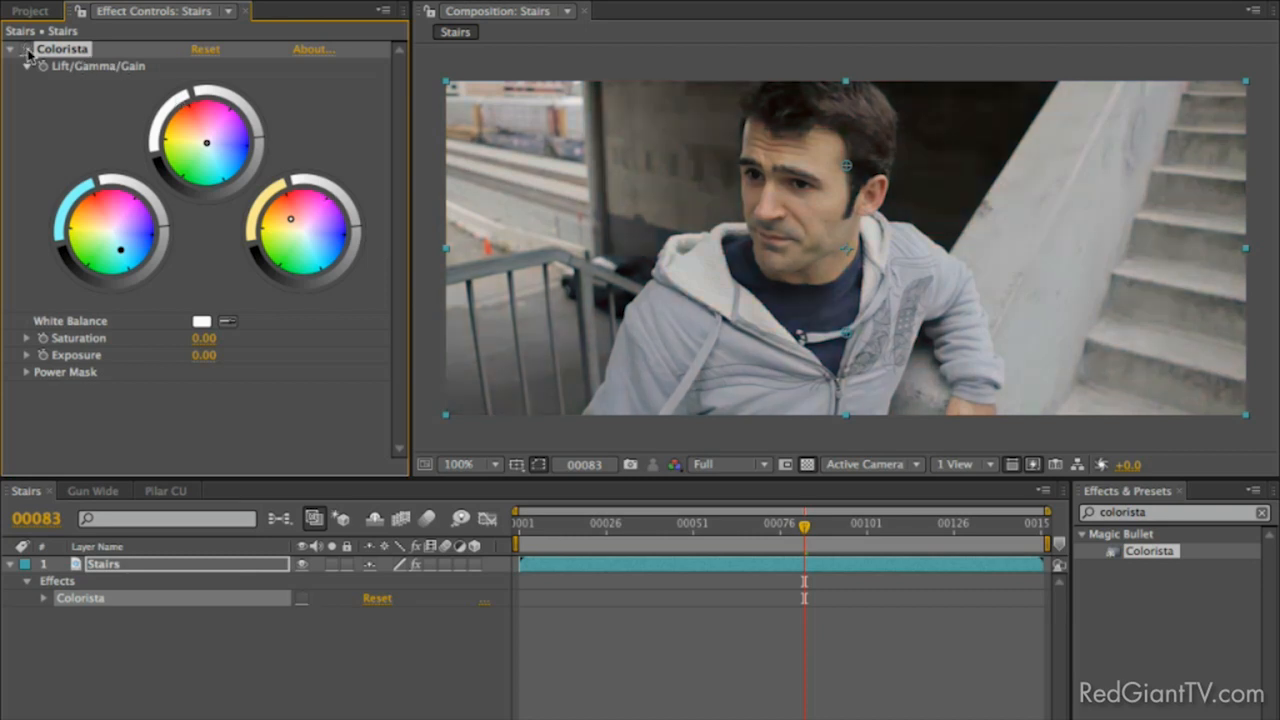
left_click(27, 49)
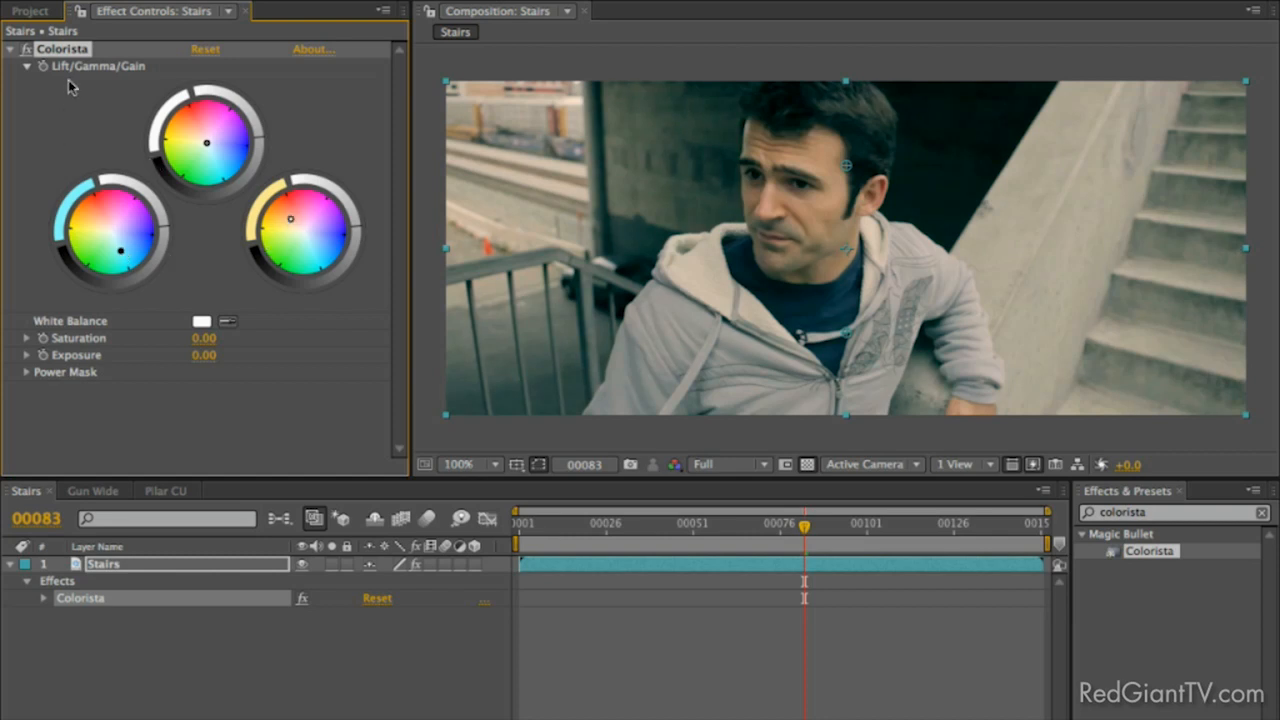
Check the grade against the Transformers shot in QuickTime Player, and in After Effects push gamma toward cyan-blue and gain further toward orange.
key("super+Tab")
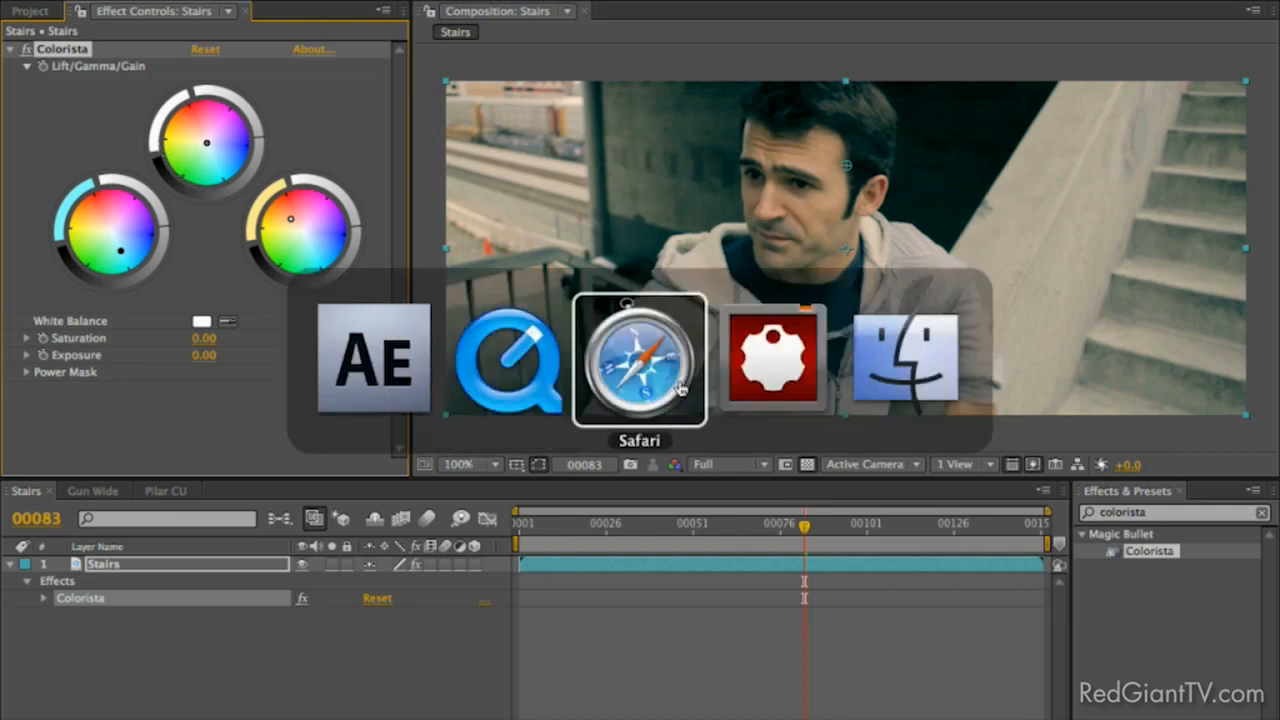
left_click(491, 376)
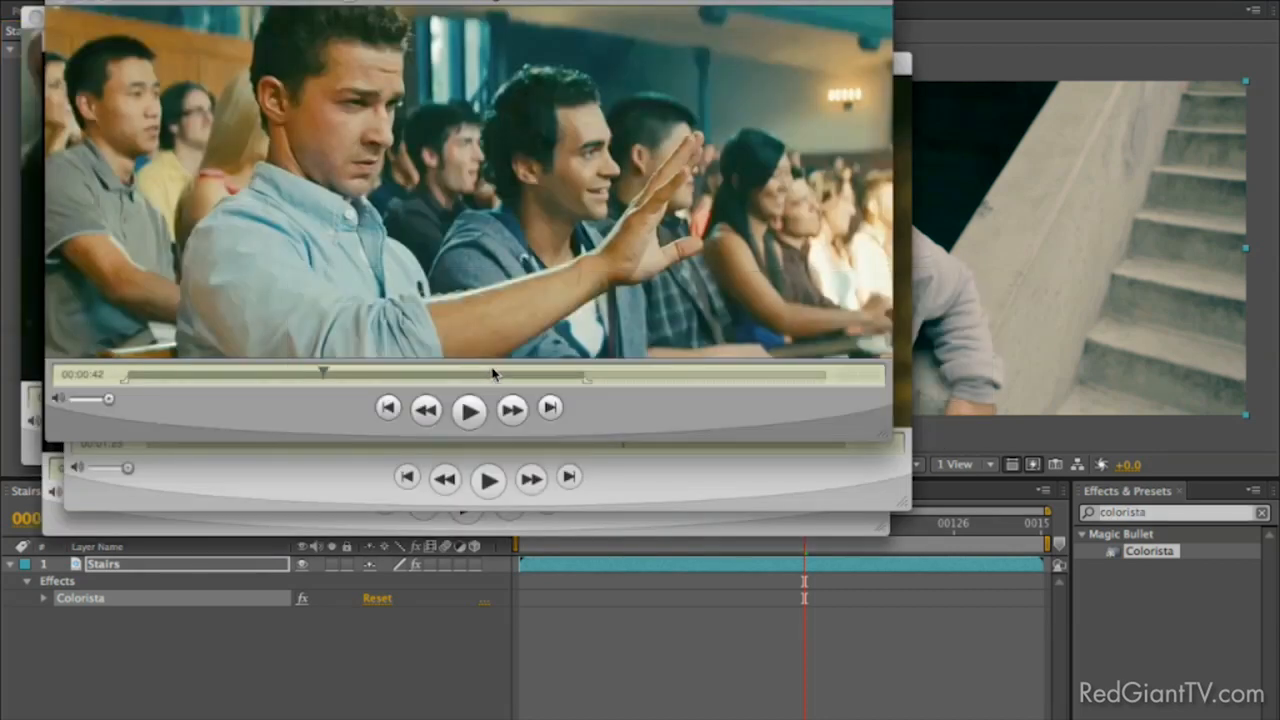
key("super+Tab")
key("super+Tab")
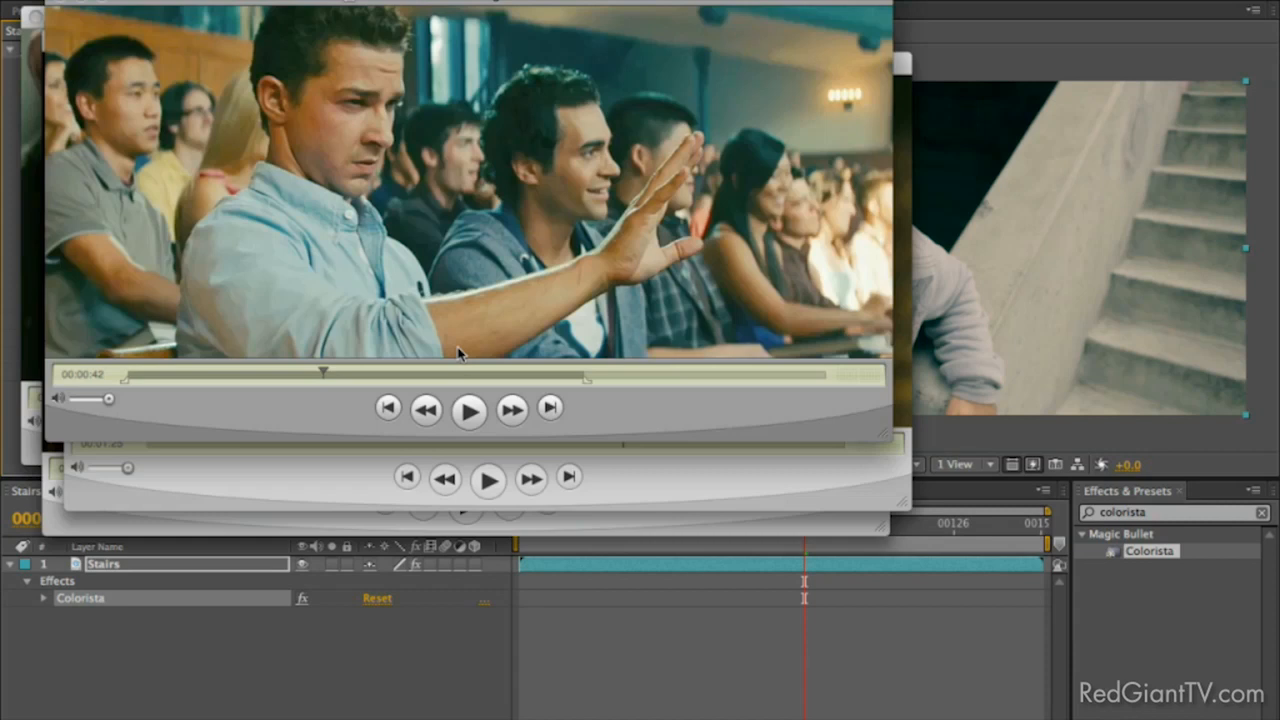
key("super+Tab")
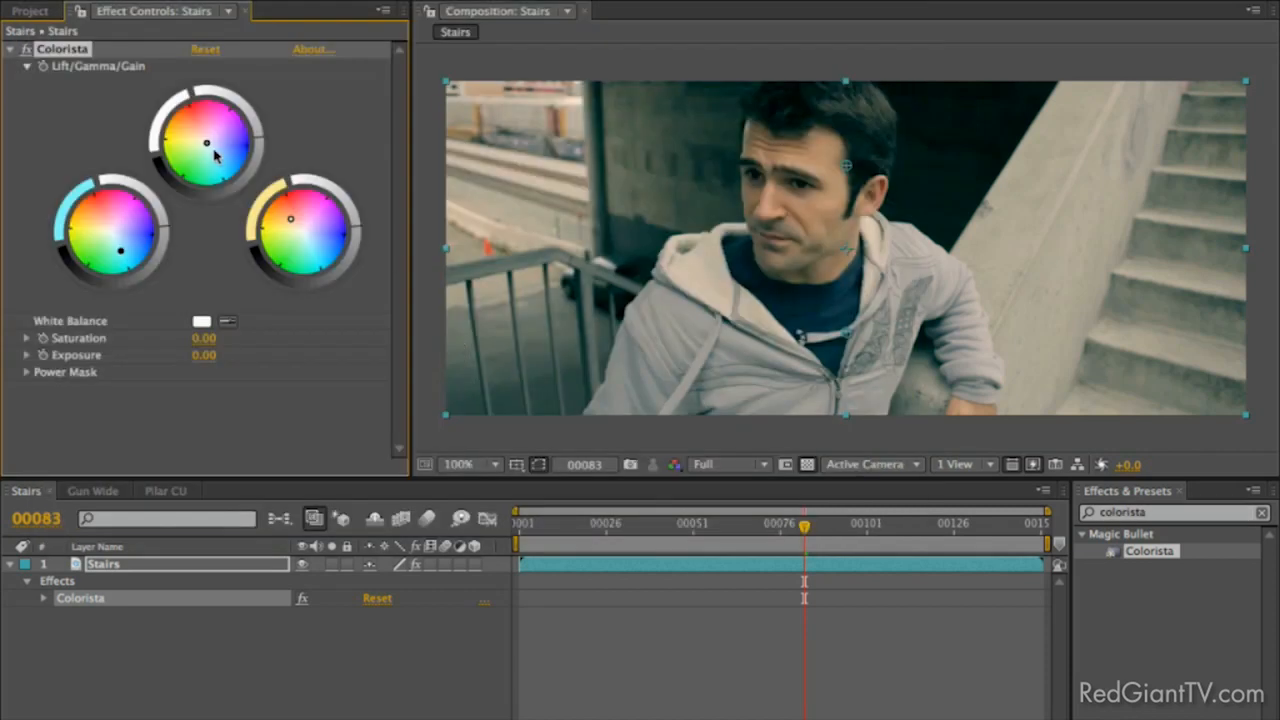
left_click_drag(208, 144, 224, 152)
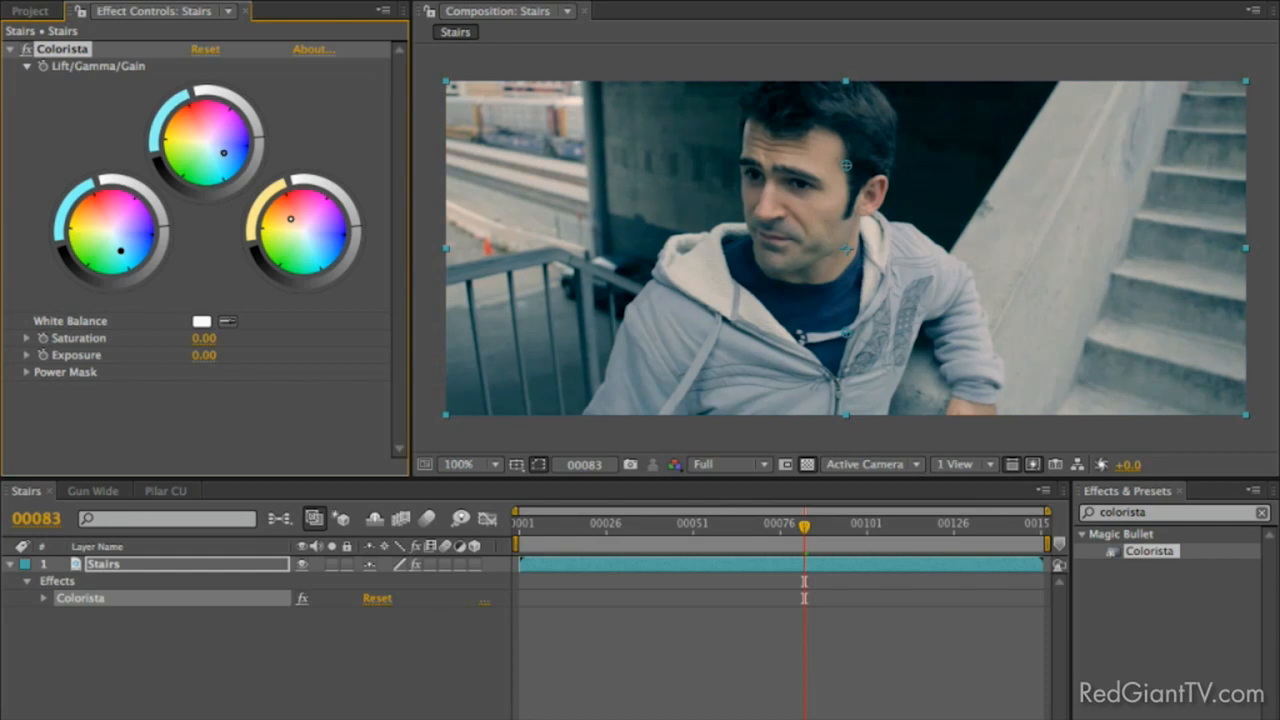
left_click_drag(291, 218, 291, 219)
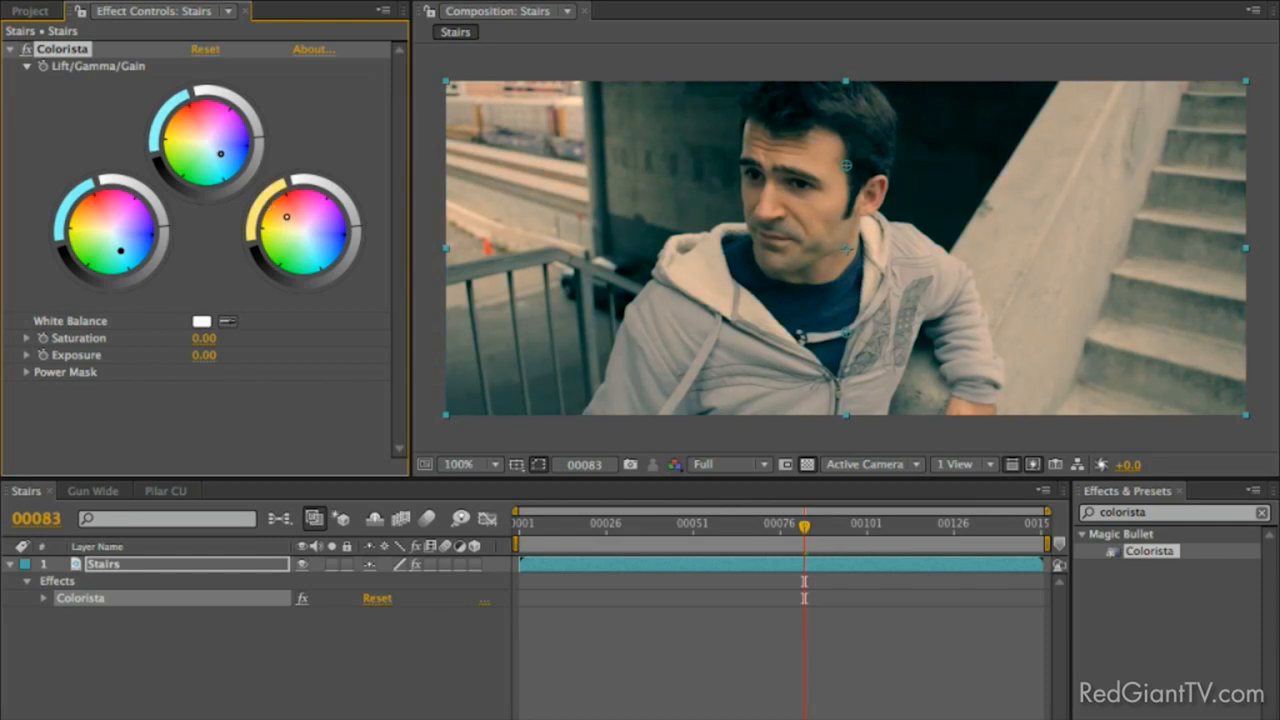
Brighten Colorista's gain and set its saturation to about 18, checking the color against the Transformers shot in QuickTime Player.
left_click_drag(358, 227, 355, 213)
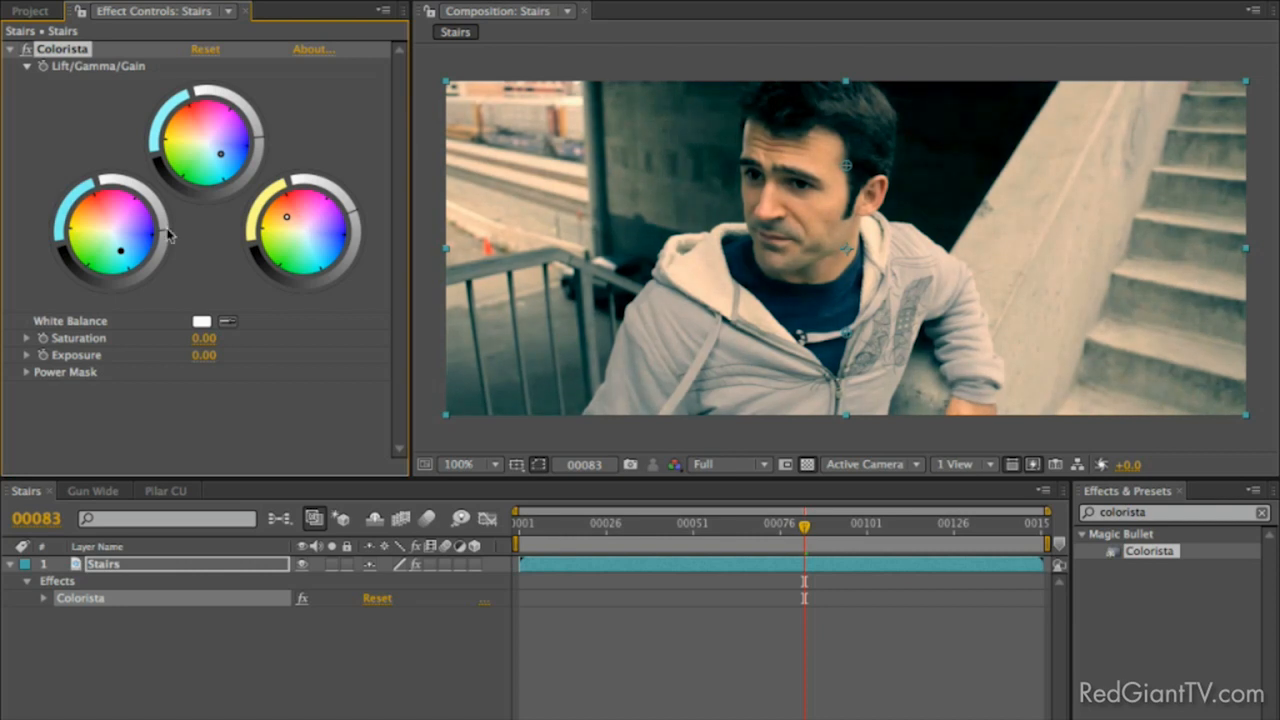
left_click(27, 338)
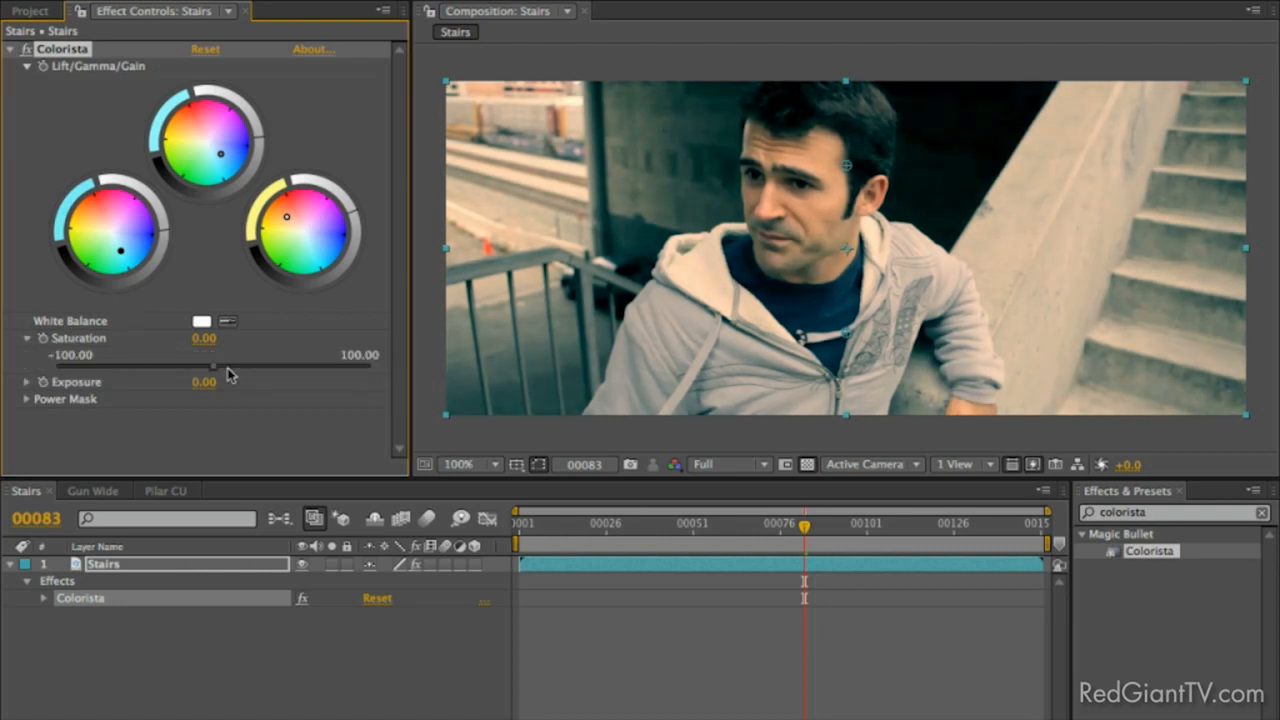
left_click_drag(251, 370, 262, 370)
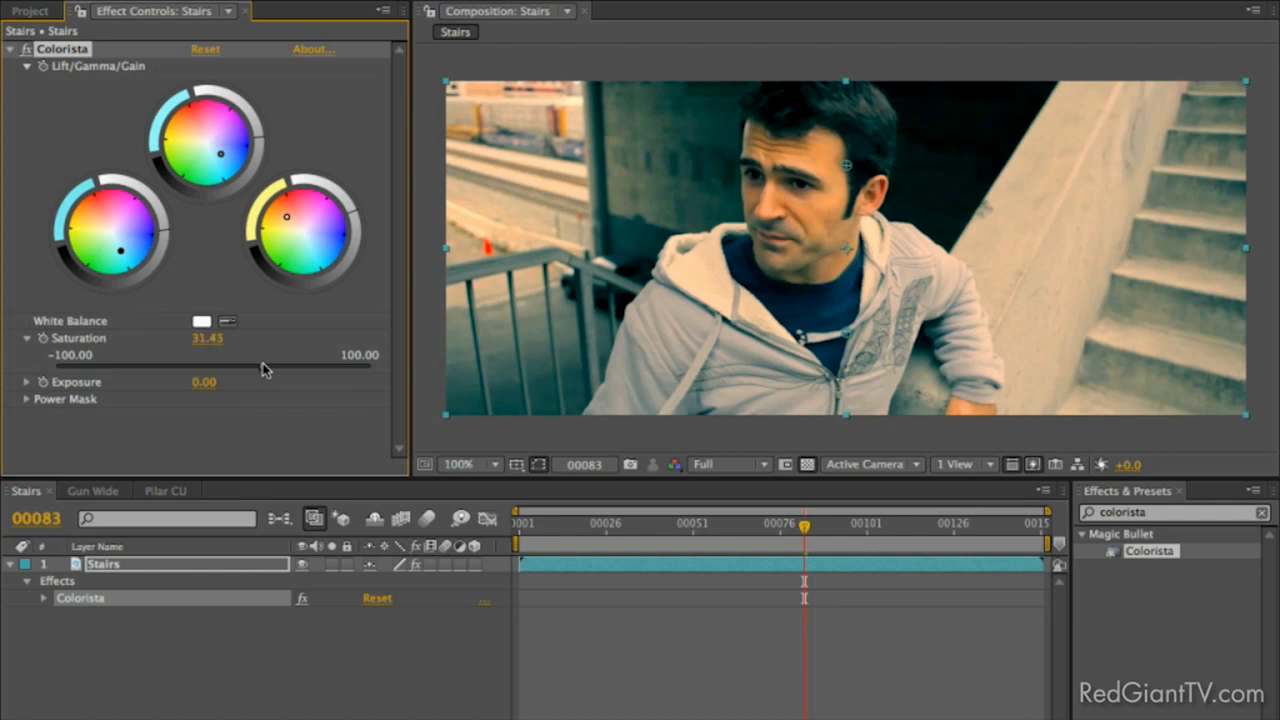
key("super+Tab")
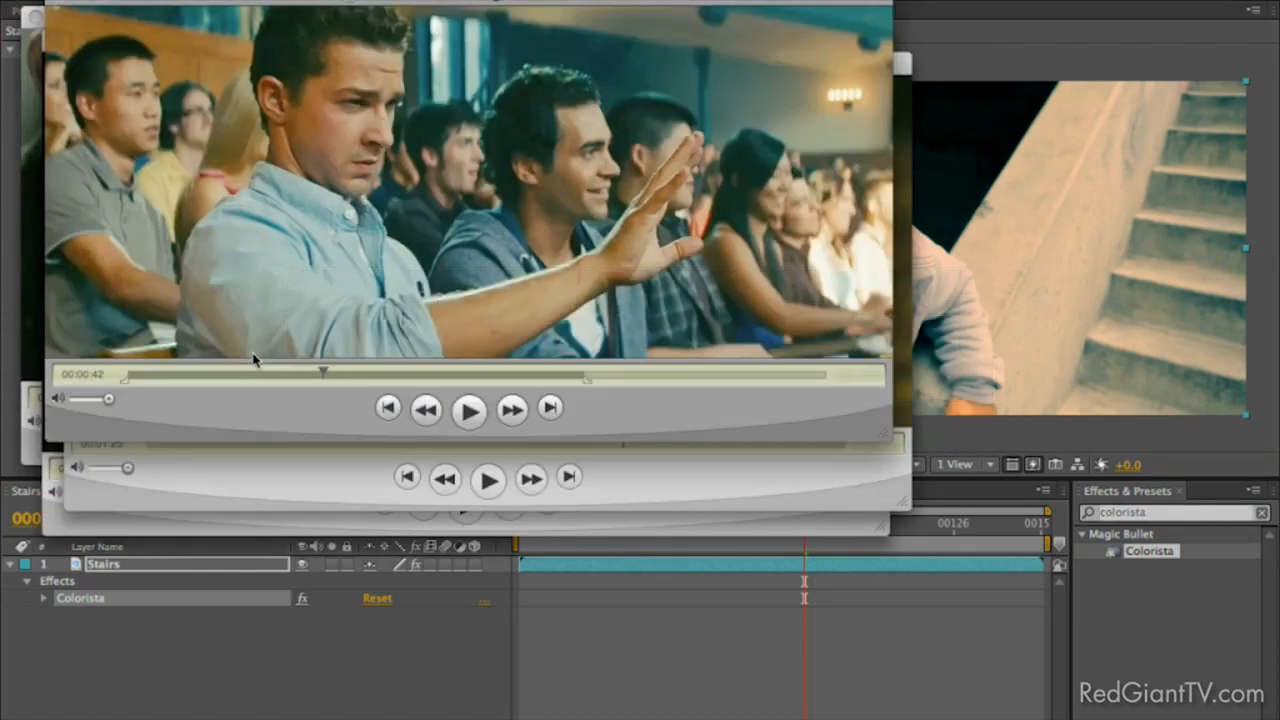
key("super+Tab")
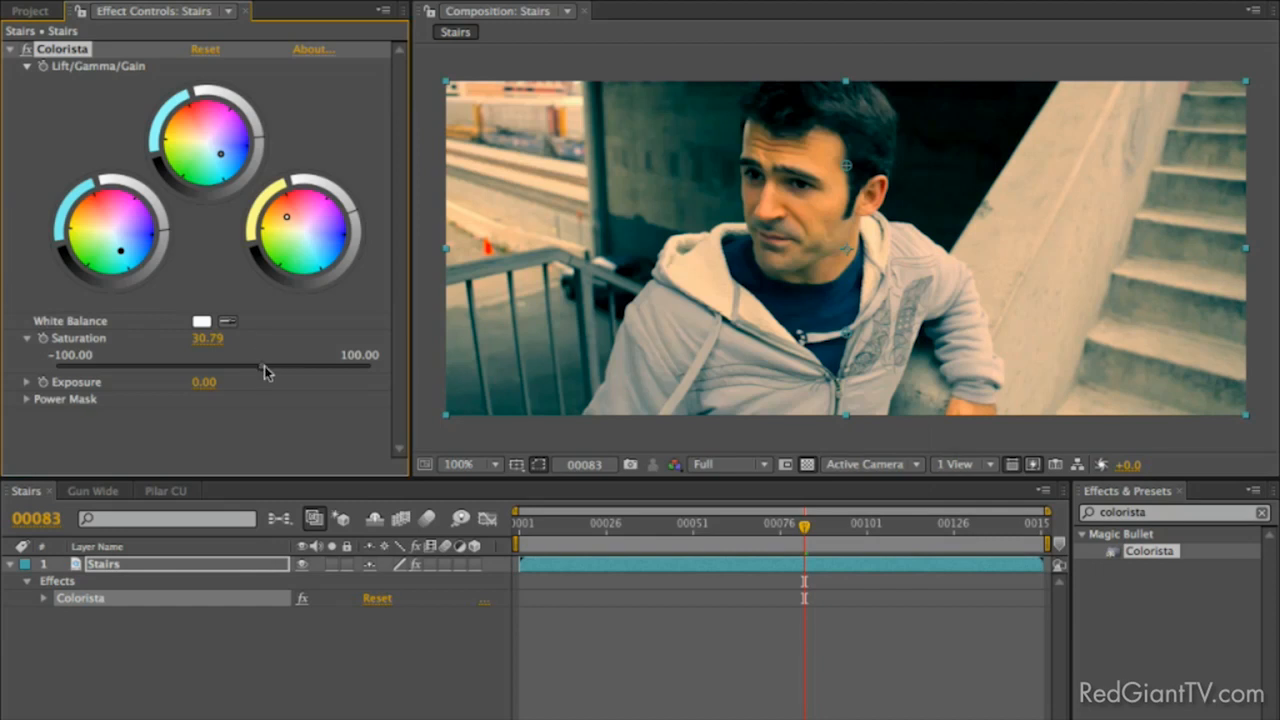
left_click_drag(251, 370, 243, 373)
Compare the graded Stairs shot with the Transformers lecture hall shot in QuickTime Player, and with Colorista off and on in After Effects.
key("super+Tab")
key("super+Tab")
key("super+Tab")
key("super+Tab")
key("super+Tab")
key("super+Tab")
key("super+Tab")
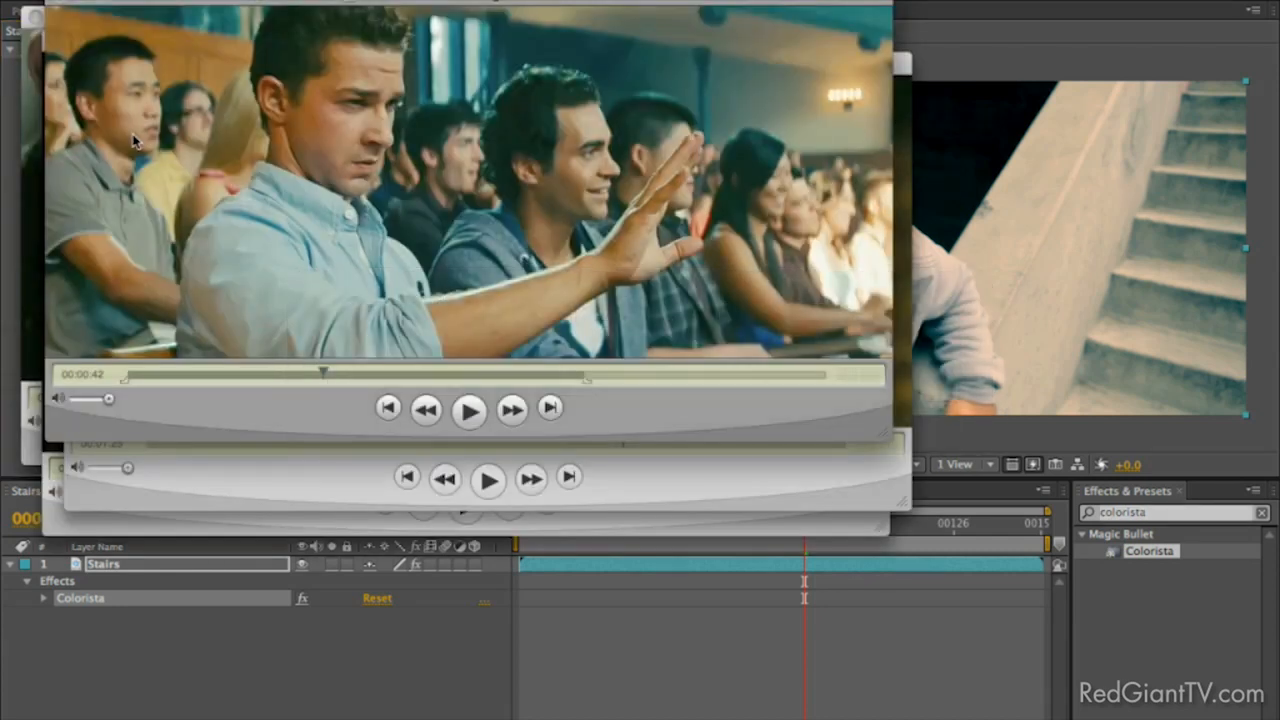
key("super+Tab")
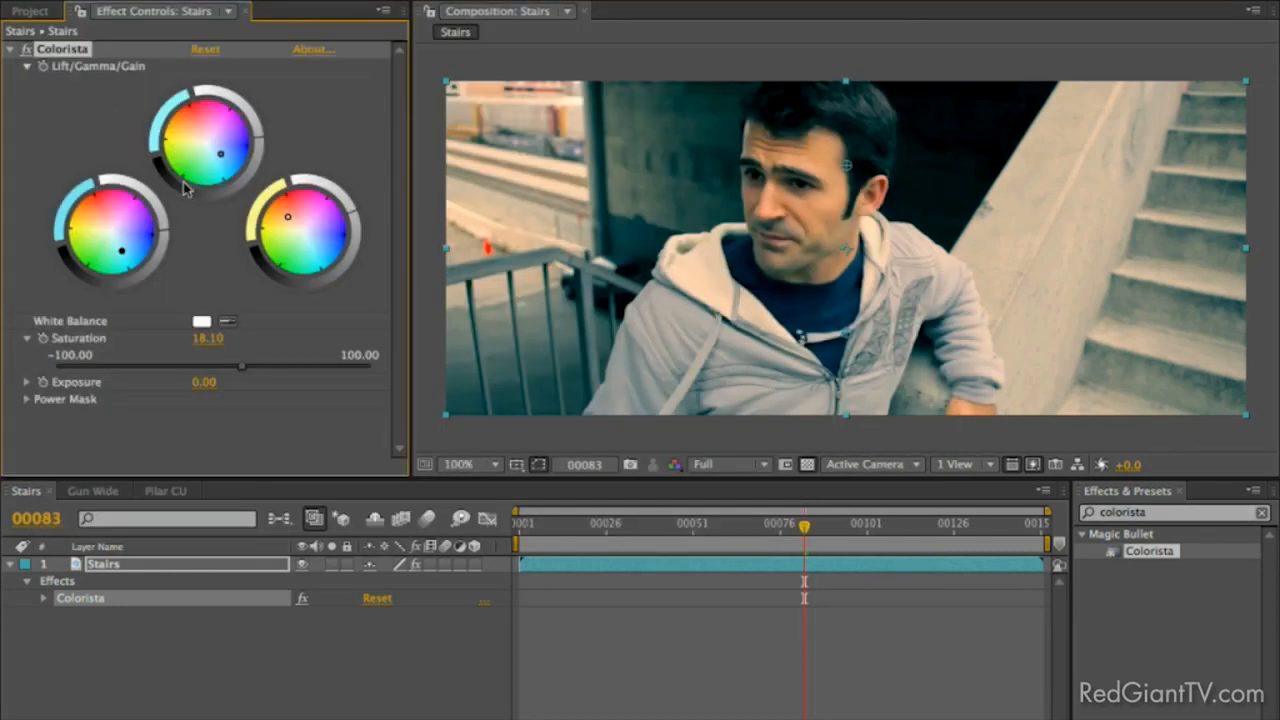
left_click(28, 50)
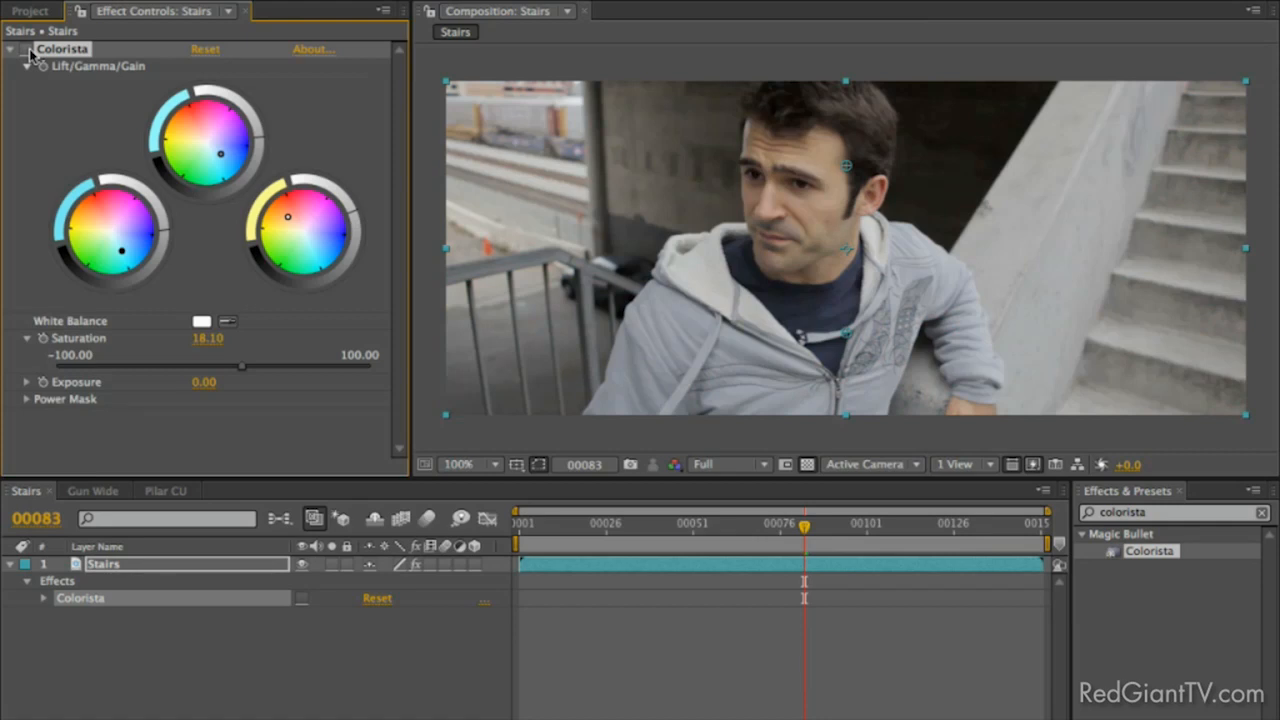
left_click(27, 50)
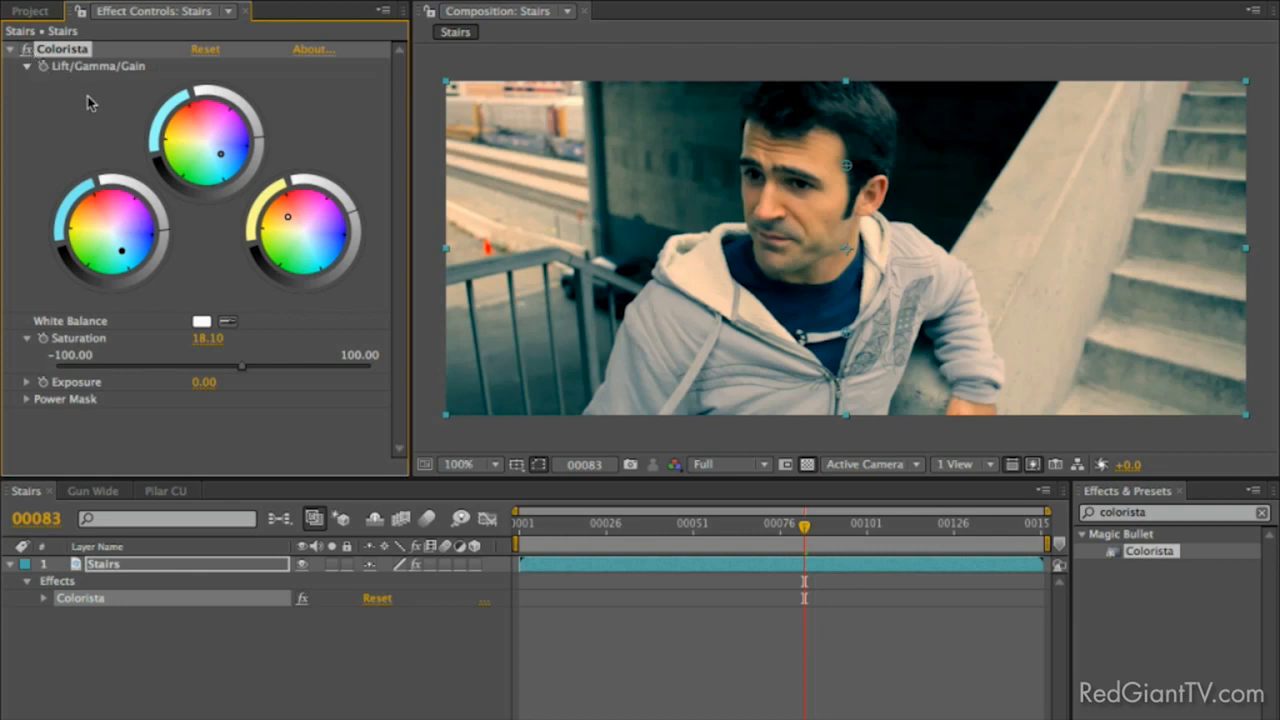
Switch to QuickTime Player, examine the edge darkening in the Transformers shot at 00:01:57, and return to After Effects.
key("super+Tab")
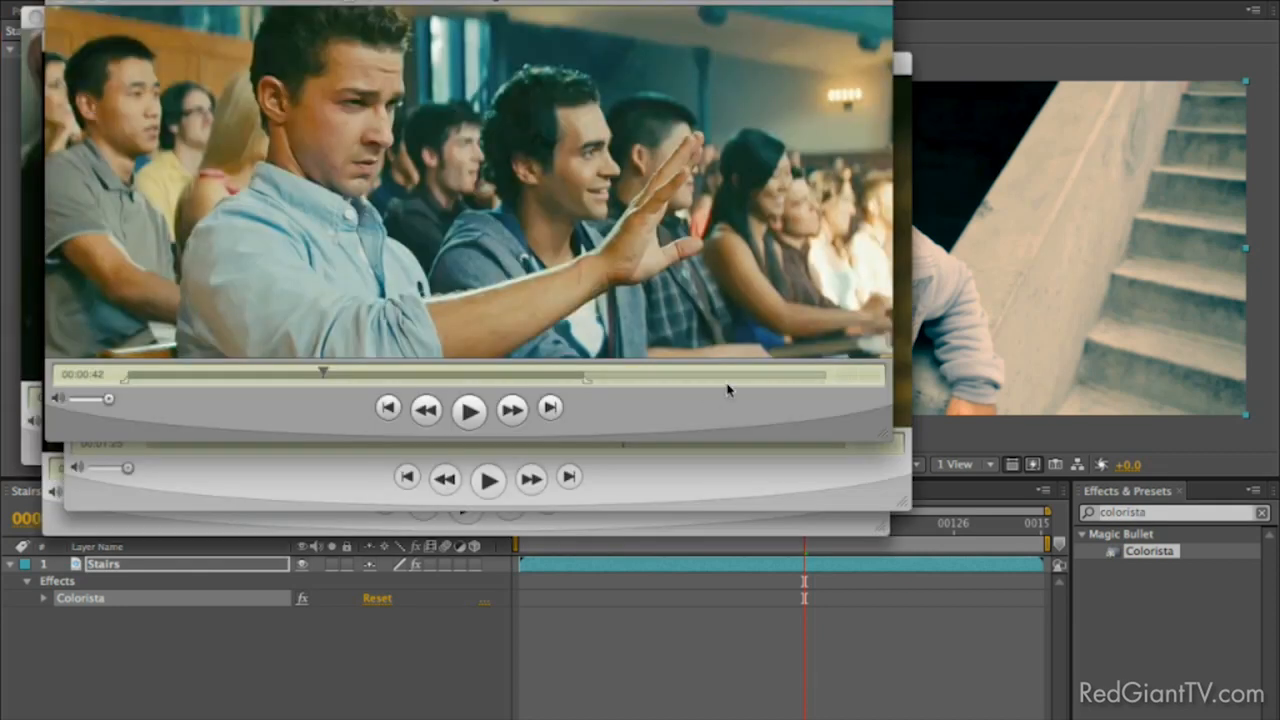
mouse_move(676, 374)
left_mouse_down()
mouse_move(782, 373)
mouse_move(675, 375)
left_mouse_up()
key("Right")
key("Right")
key("Right")
key("Right")
key("Right")
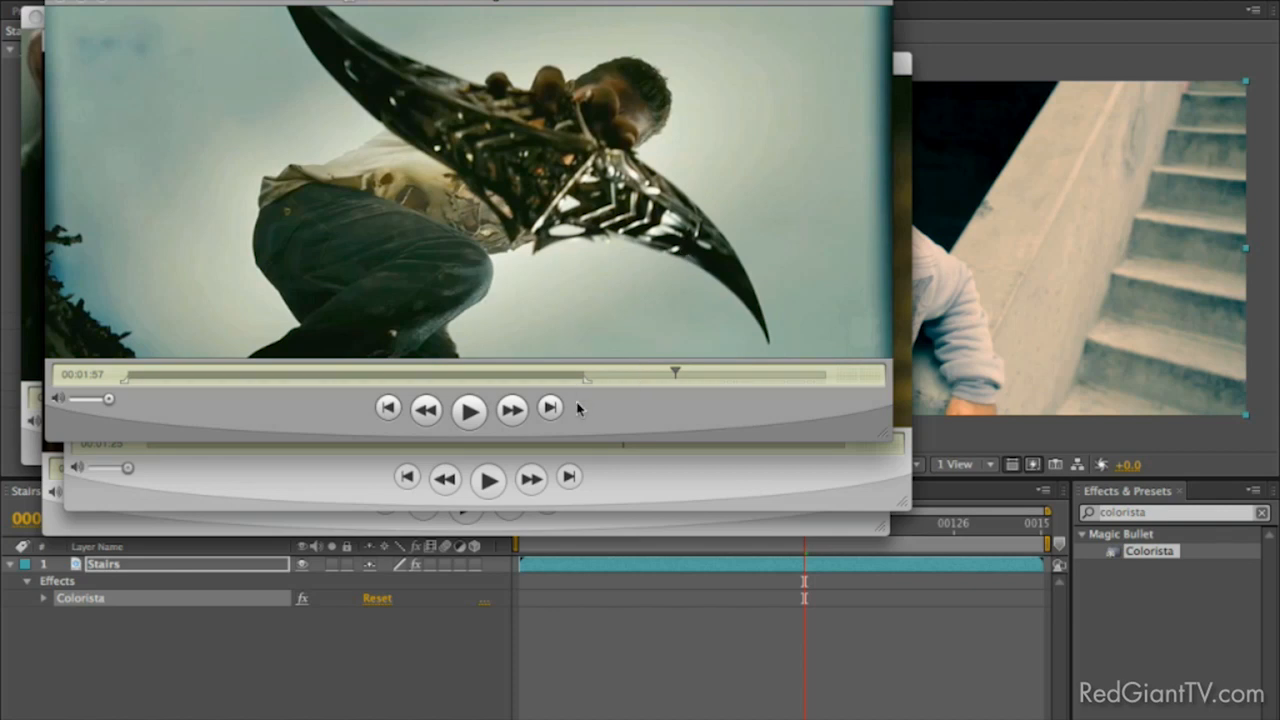
left_click_drag(554, 1, 556, 1)
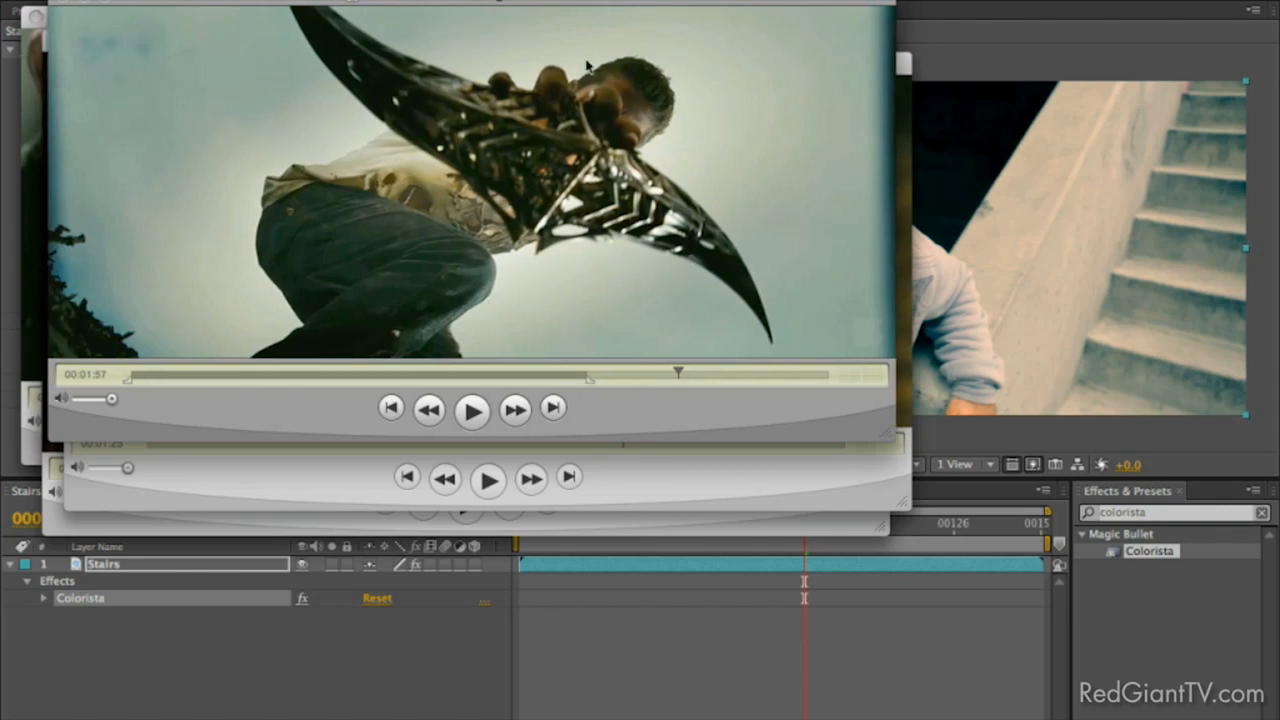
key("super+Tab")
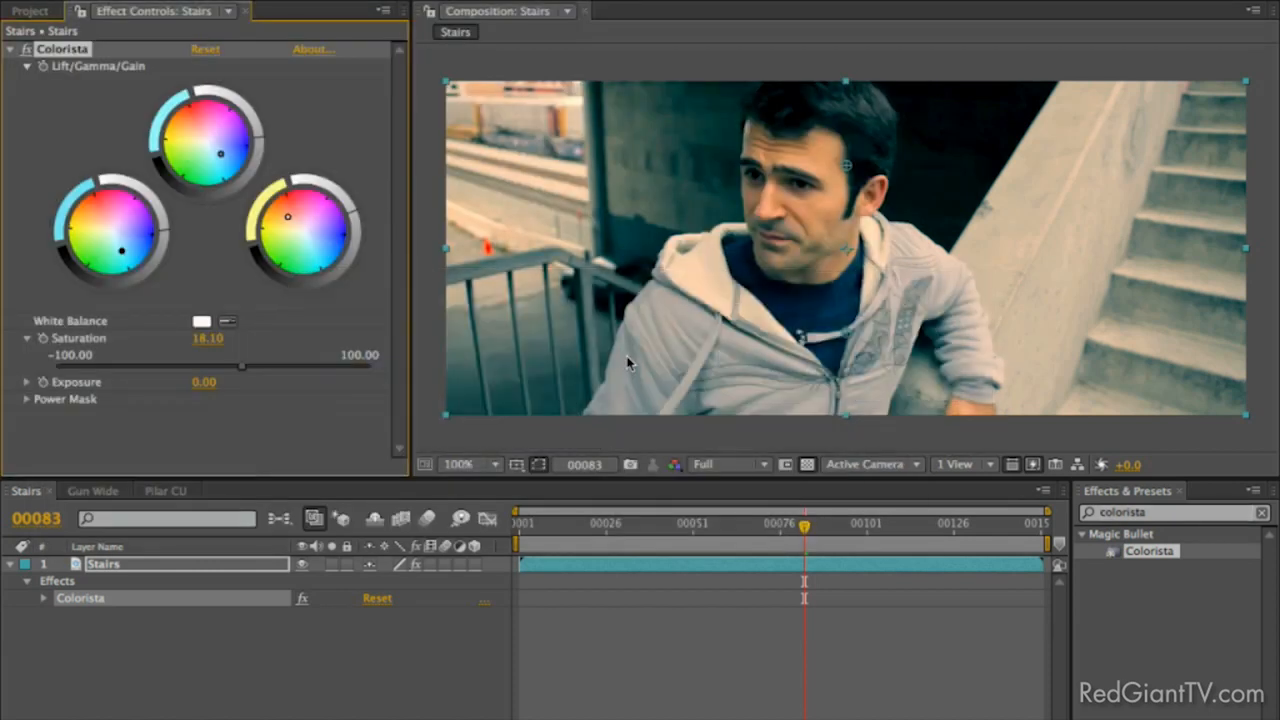
Add a second Colorista effect above the first on the Stairs layer and set its Power Mask to Rectangle.
left_click_drag(1128, 552, 117, 53)
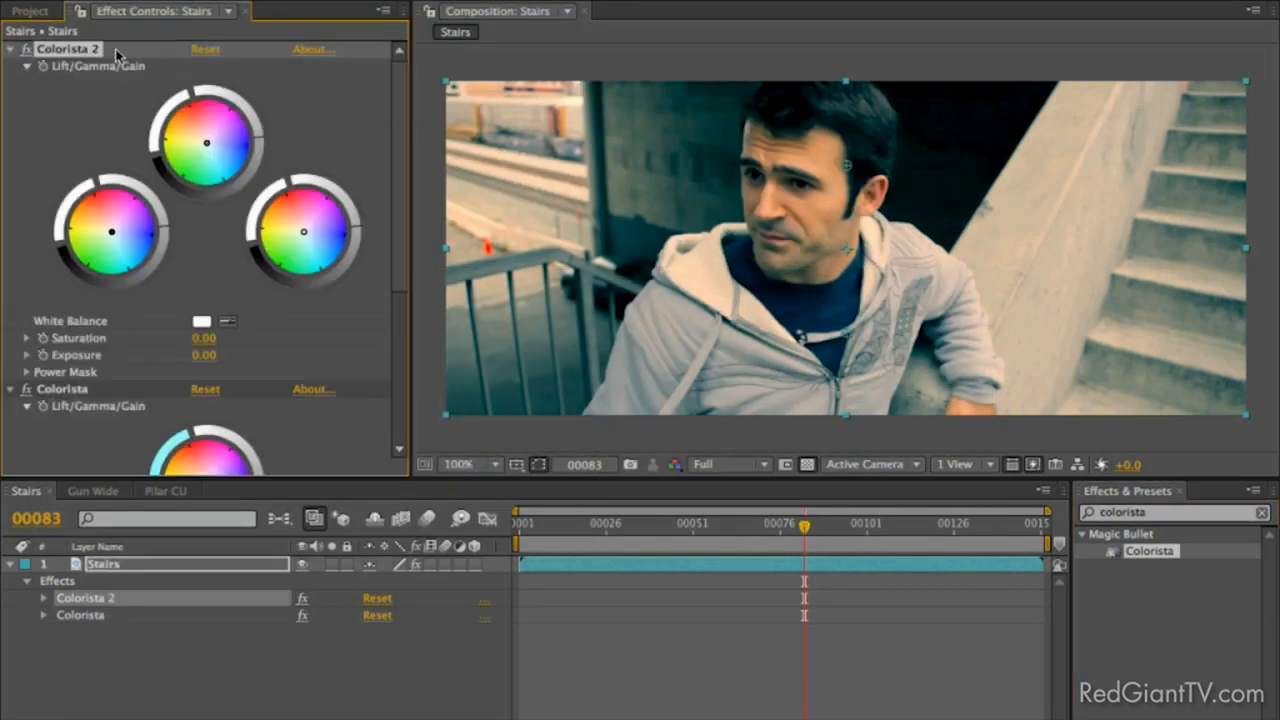
left_click(27, 371)
scroll(183, 316, "down", 2)
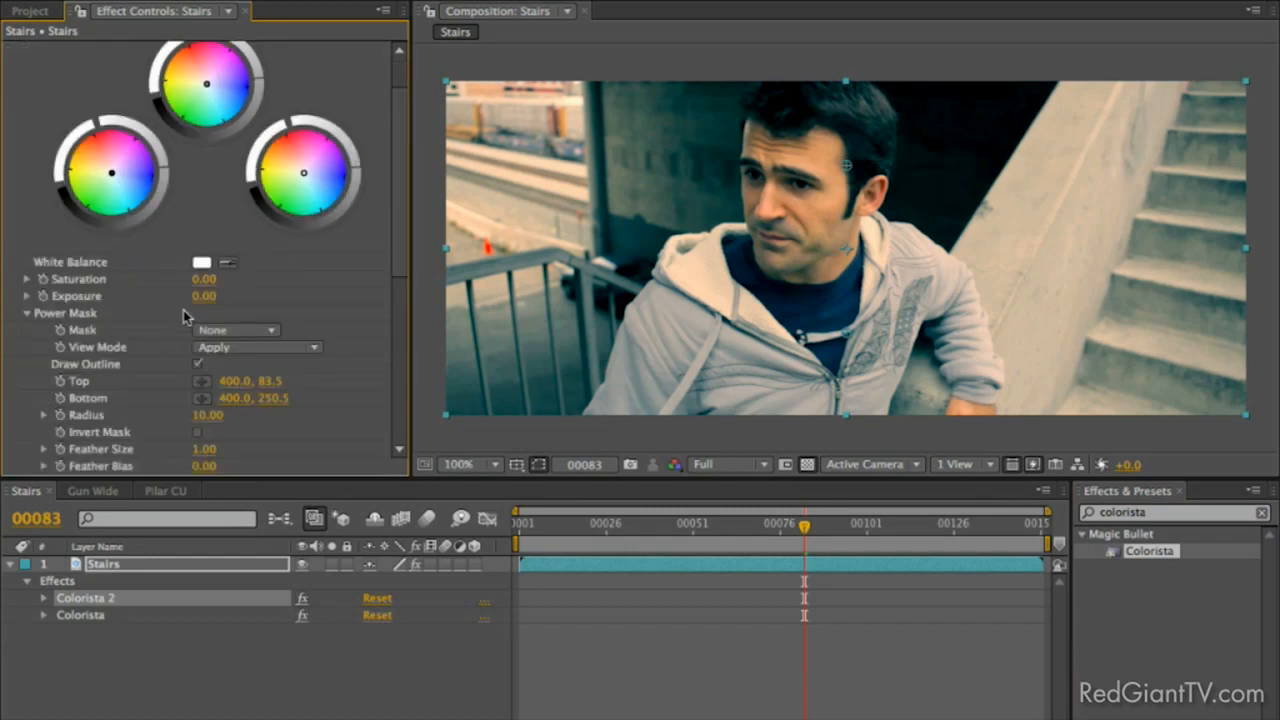
left_click(235, 331)
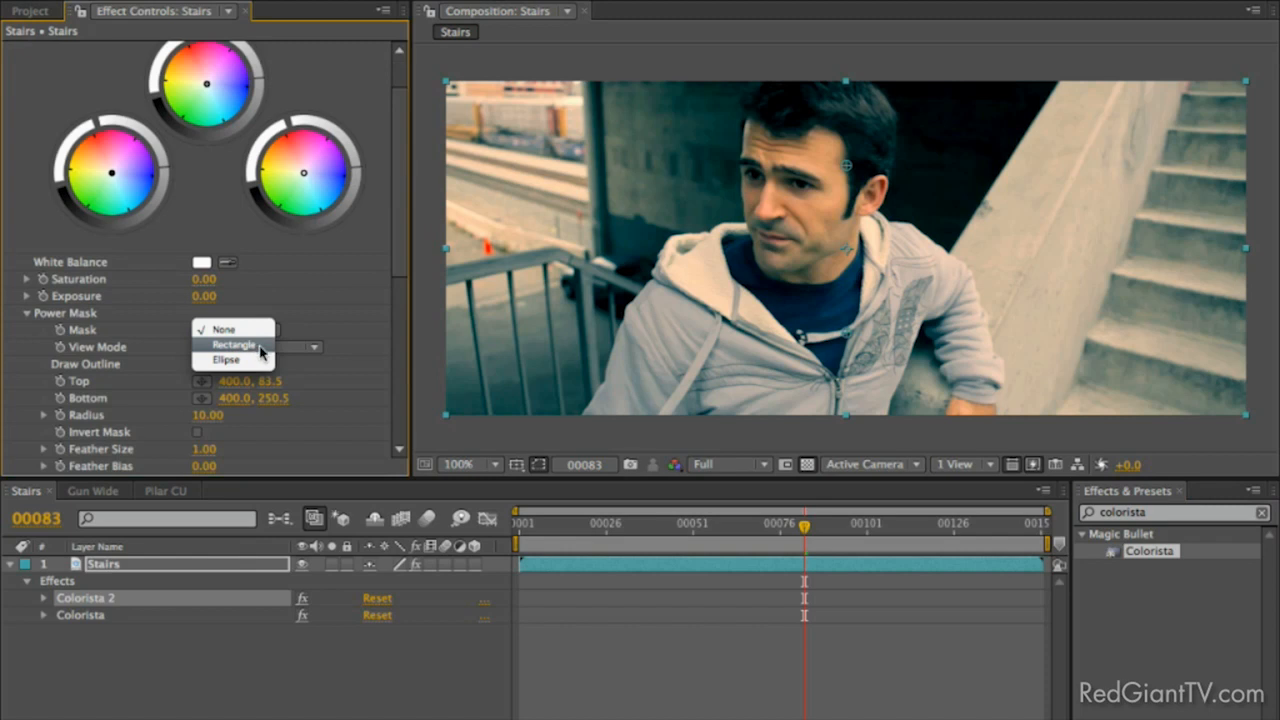
left_click(257, 348)
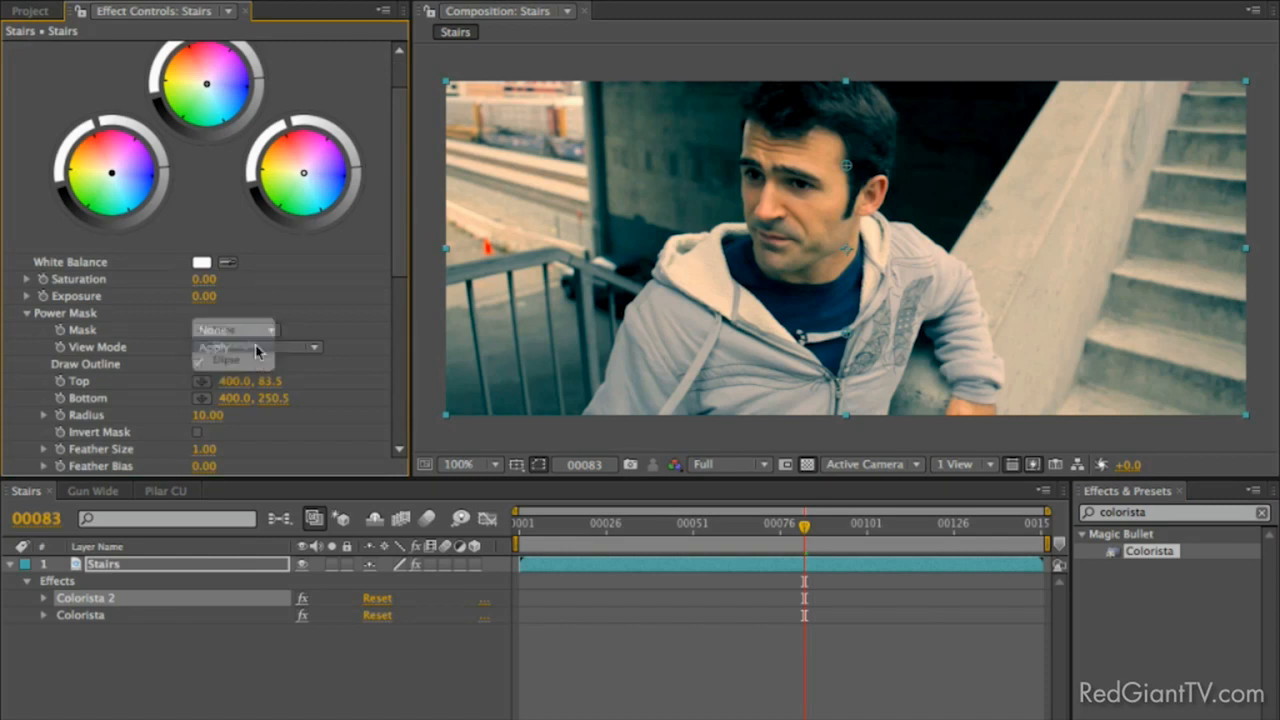
Place the rectangle mask tilted around the man from about 295, 6.5 to 454, 325.5 with radius about 33.6, and invert it.
left_click_drag(840, 160, 741, 88)
left_click_drag(847, 332, 901, 407)
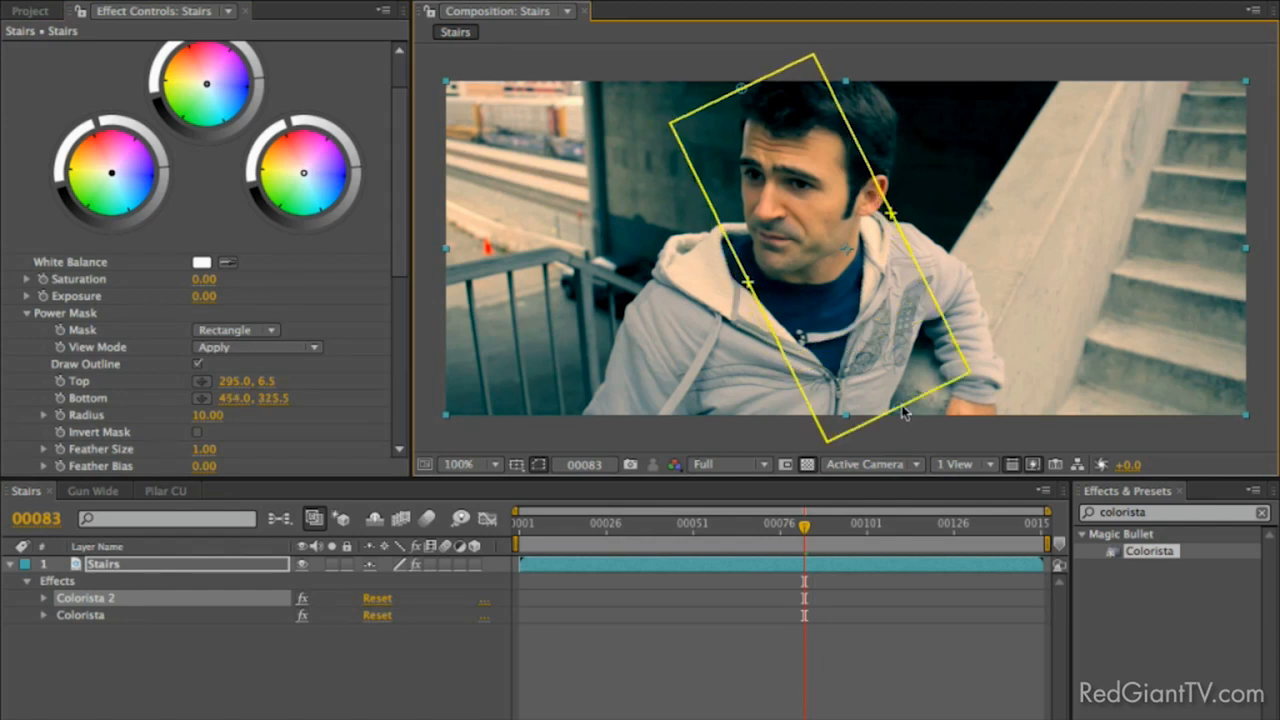
left_click_drag(748, 284, 604, 356)
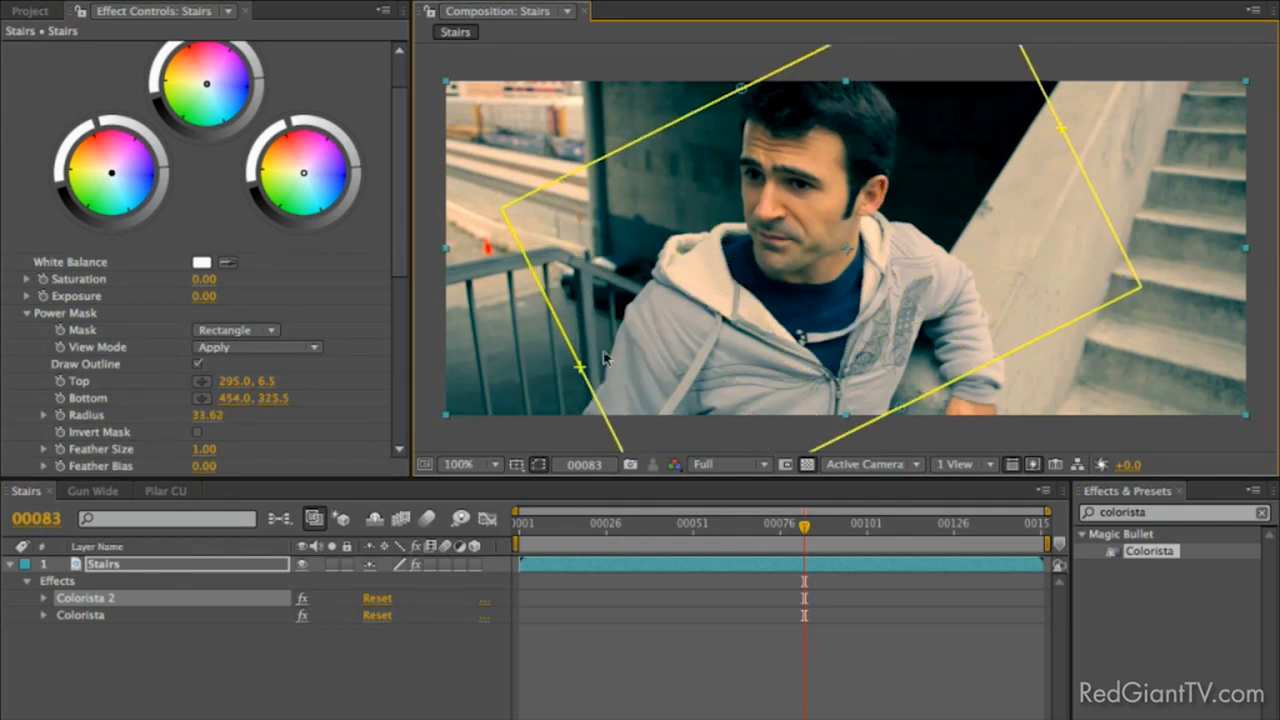
left_click(197, 432)
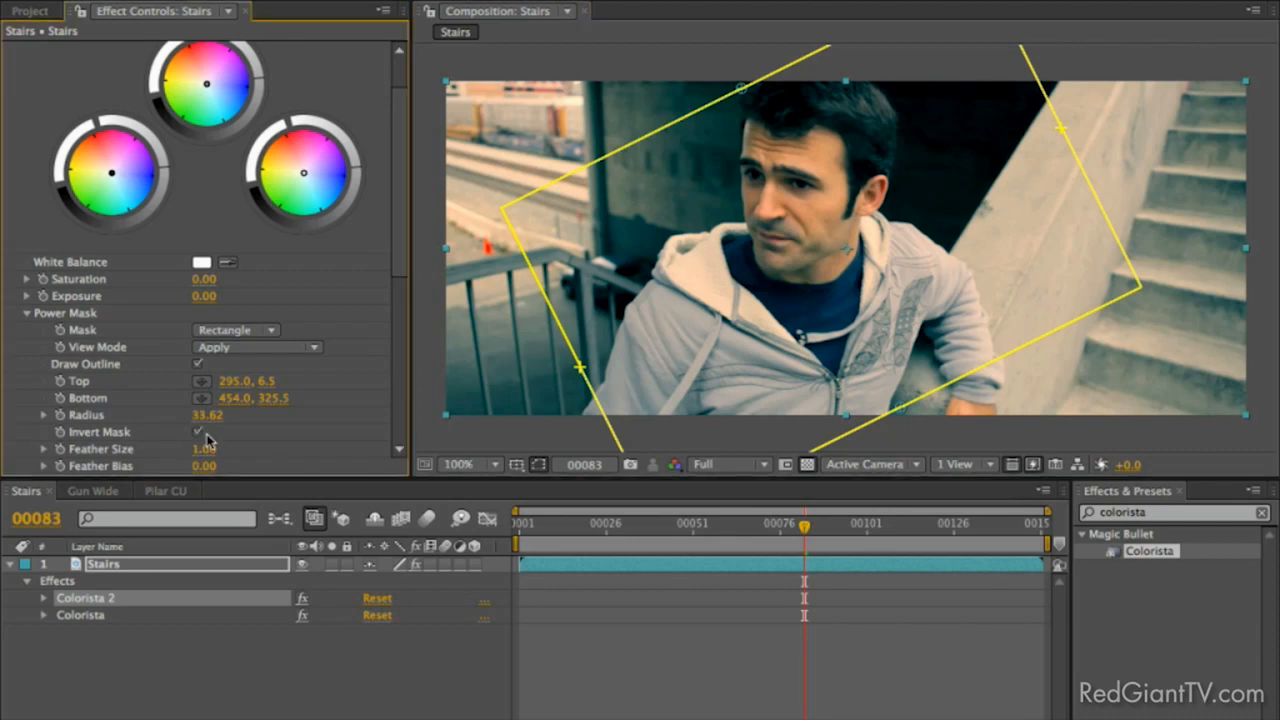
Recheck the vignette around the crouching figure in QuickTime Player at about 00:01:58, and return to After Effects.
key("super+Tab")
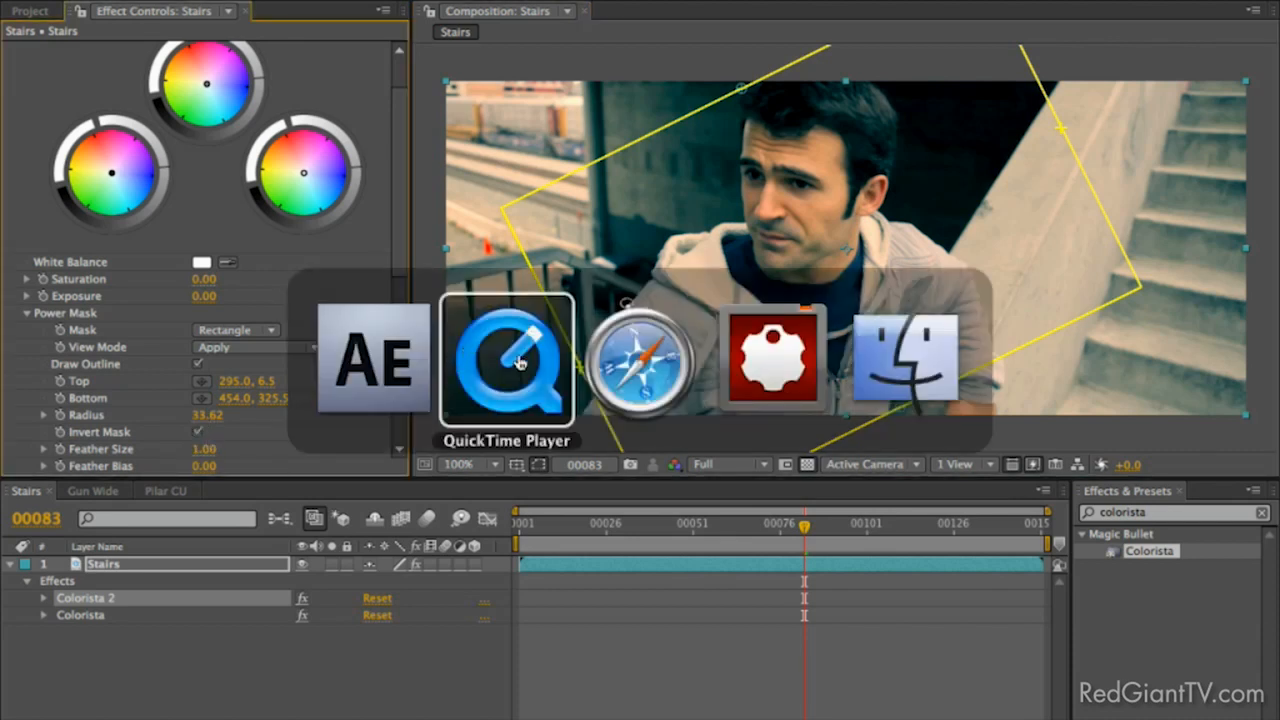
left_click(505, 369)
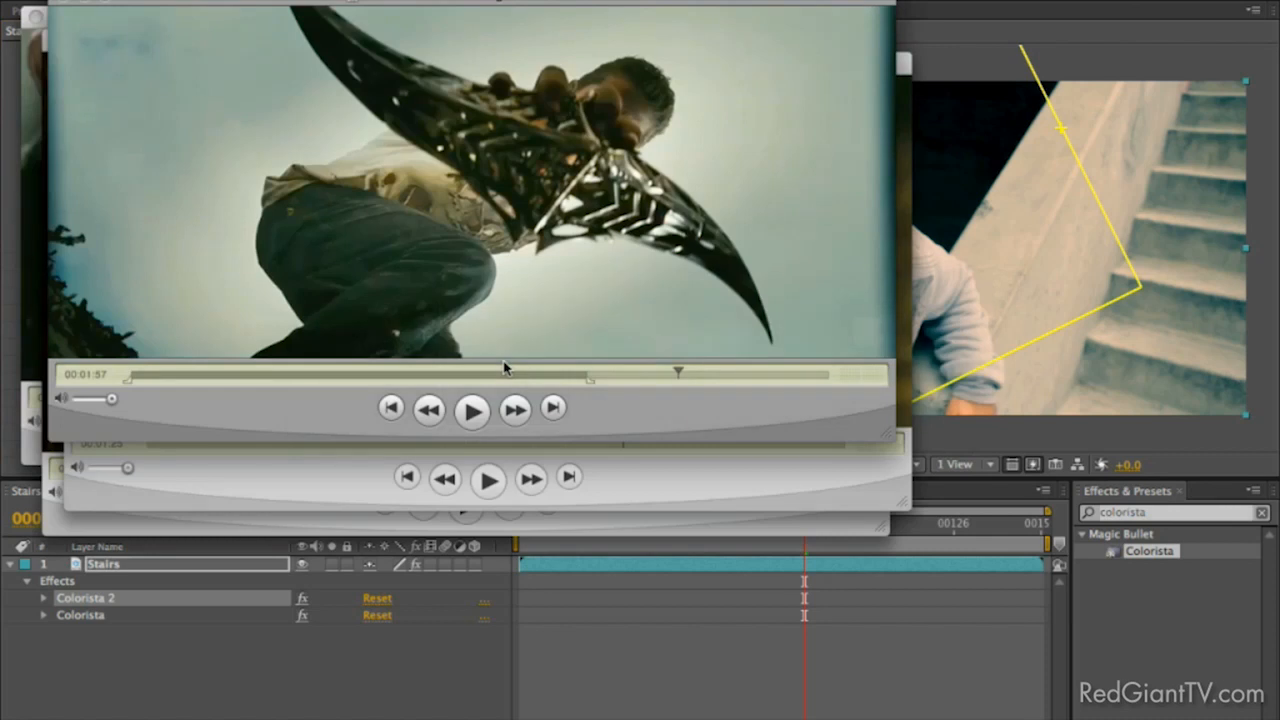
left_click_drag(681, 374, 678, 381)
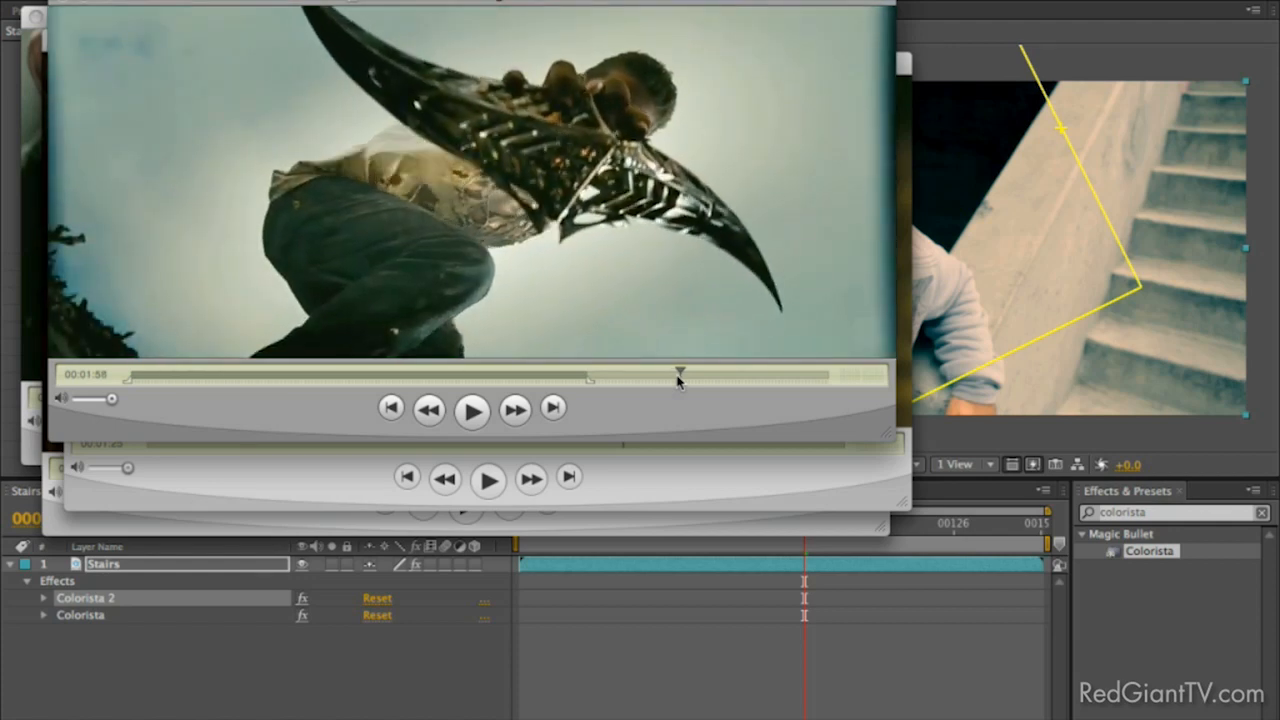
key("super+Tab")
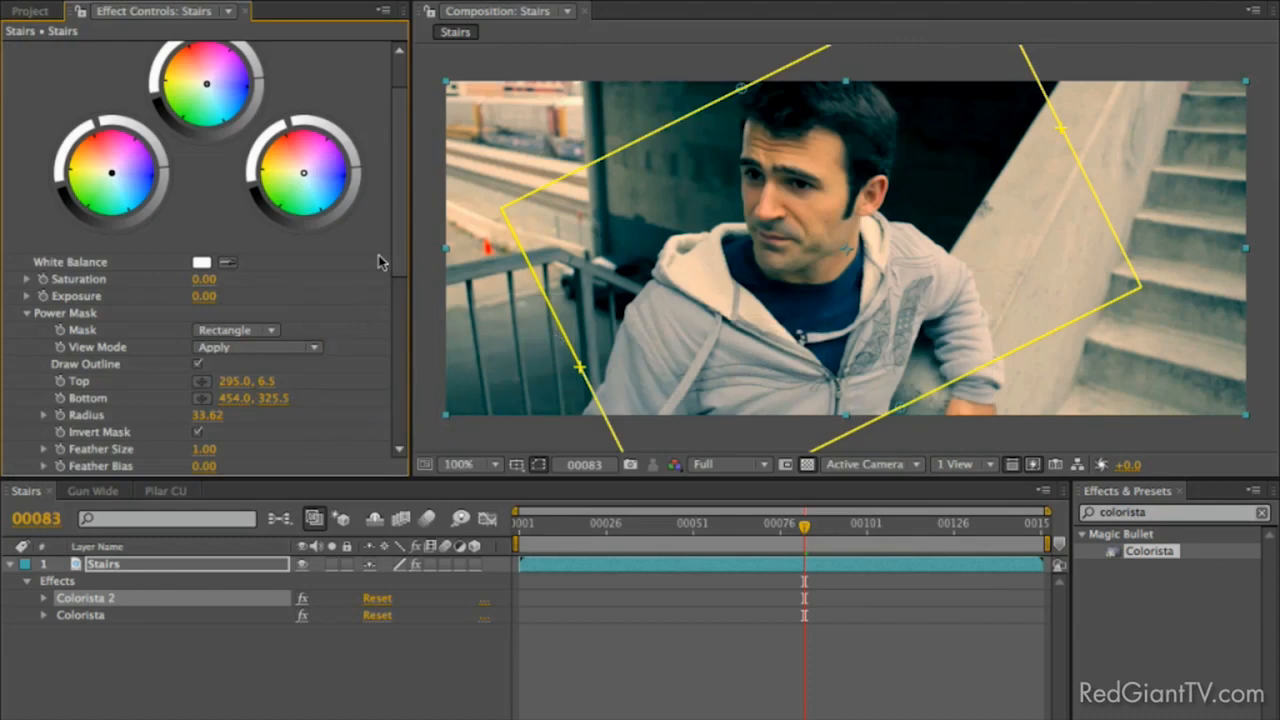
Darken the area outside the mask by setting the second Colorista's exposure to about -1.38.
mouse_move(400, 263)
left_mouse_down()
mouse_move(397, 286)
mouse_move(397, 233)
mouse_move(400, 265)
left_mouse_up()
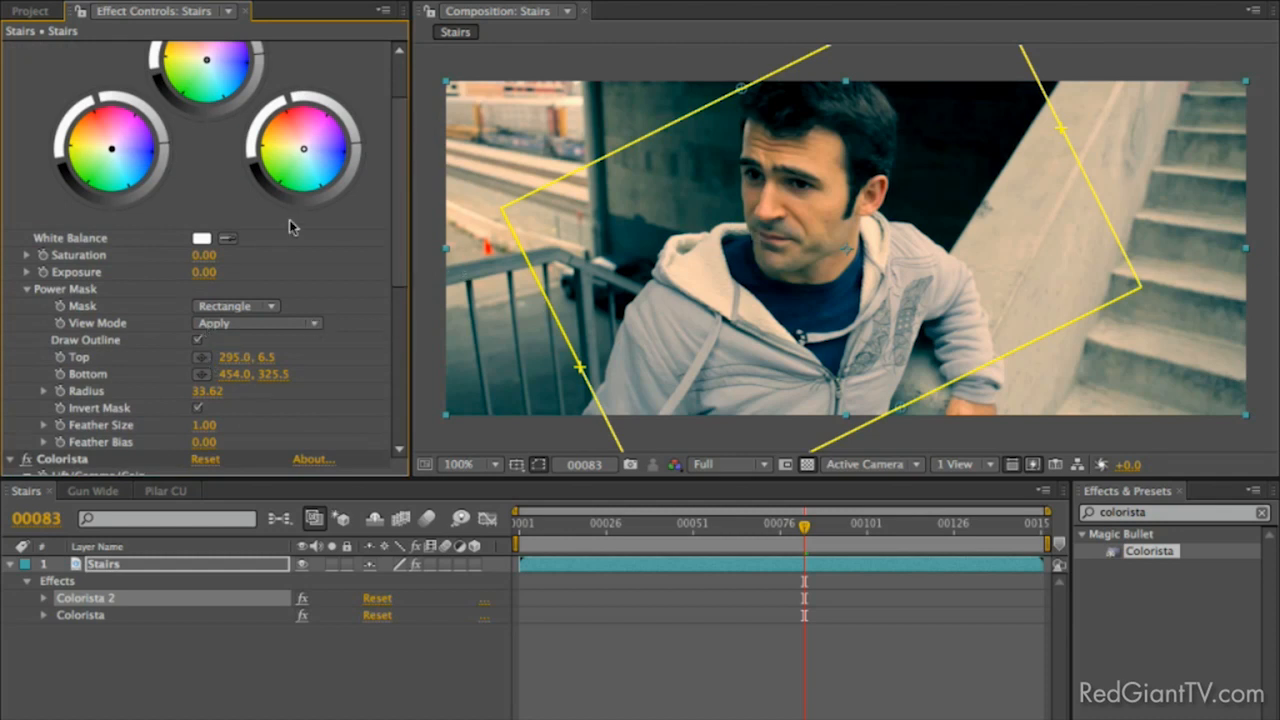
left_click(27, 272)
left_click_drag(216, 301, 163, 318)
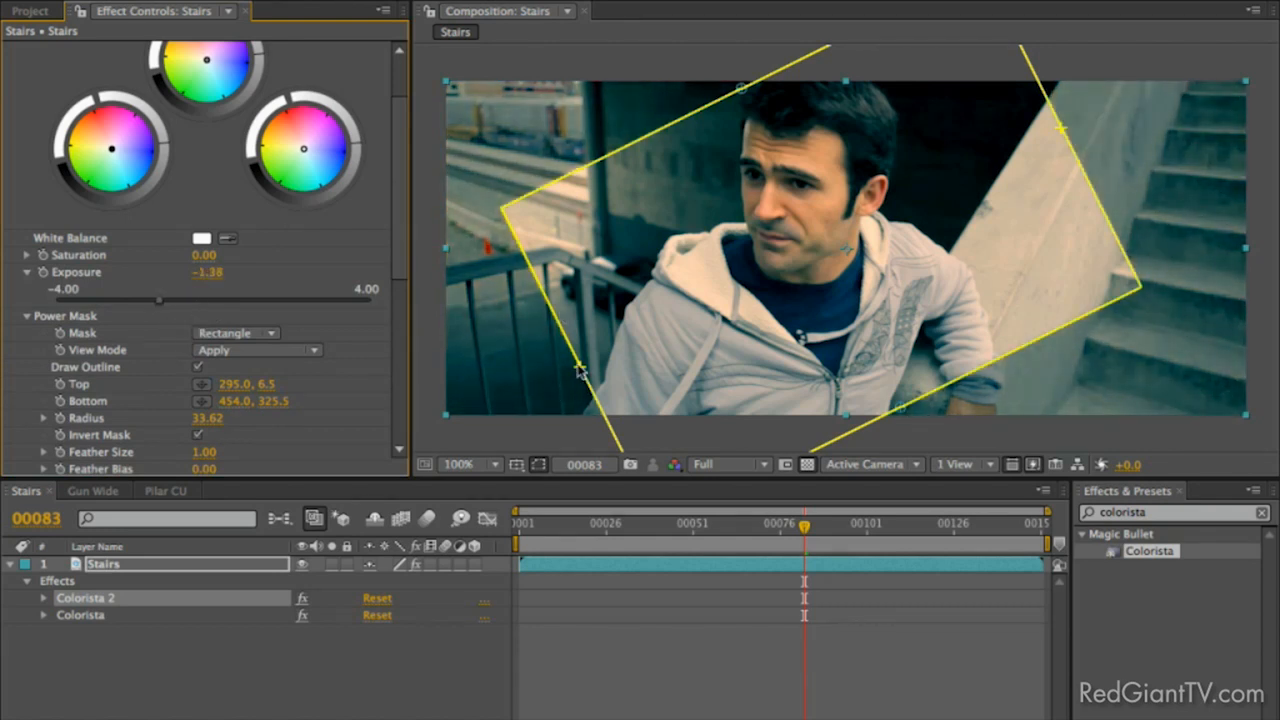
Reshape the mask to run from about 320, -24.5 to 469, 327.5 with radius about 35.5, and set its feather size to 63.
left_click_drag(578, 368, 562, 364)
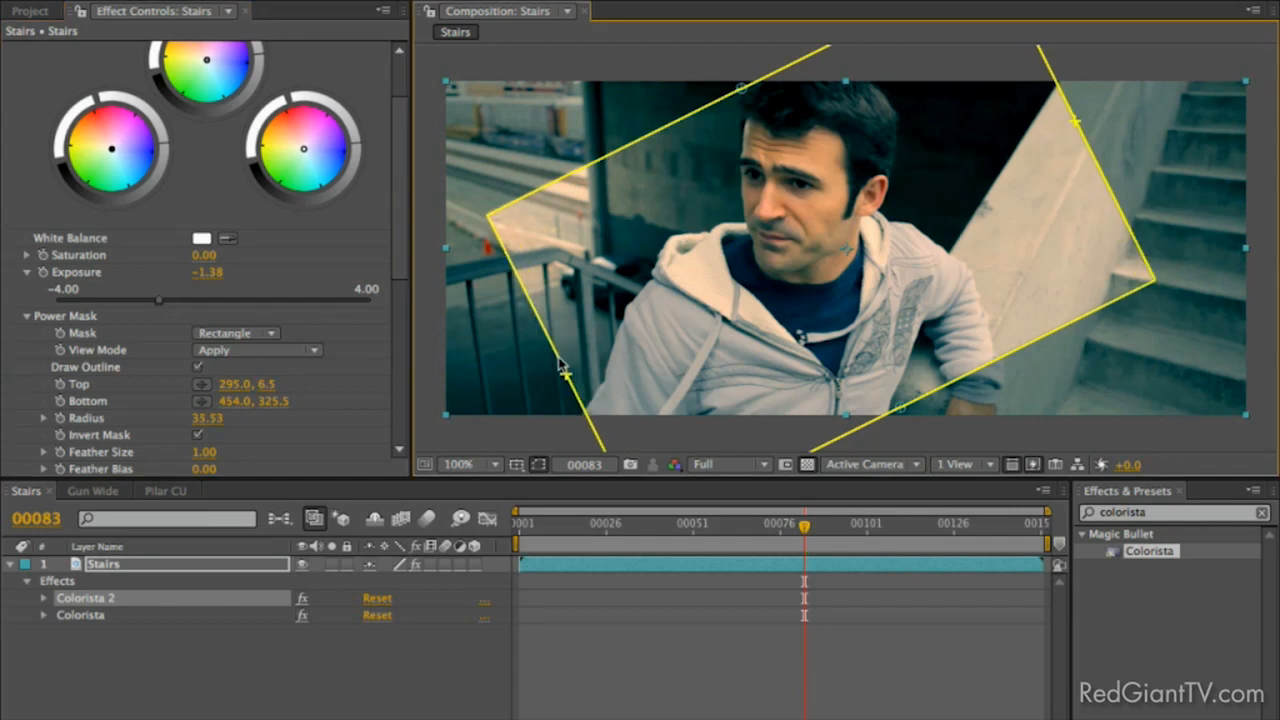
mouse_move(741, 90)
left_mouse_down()
mouse_move(760, 83)
mouse_move(752, 74)
left_mouse_up()
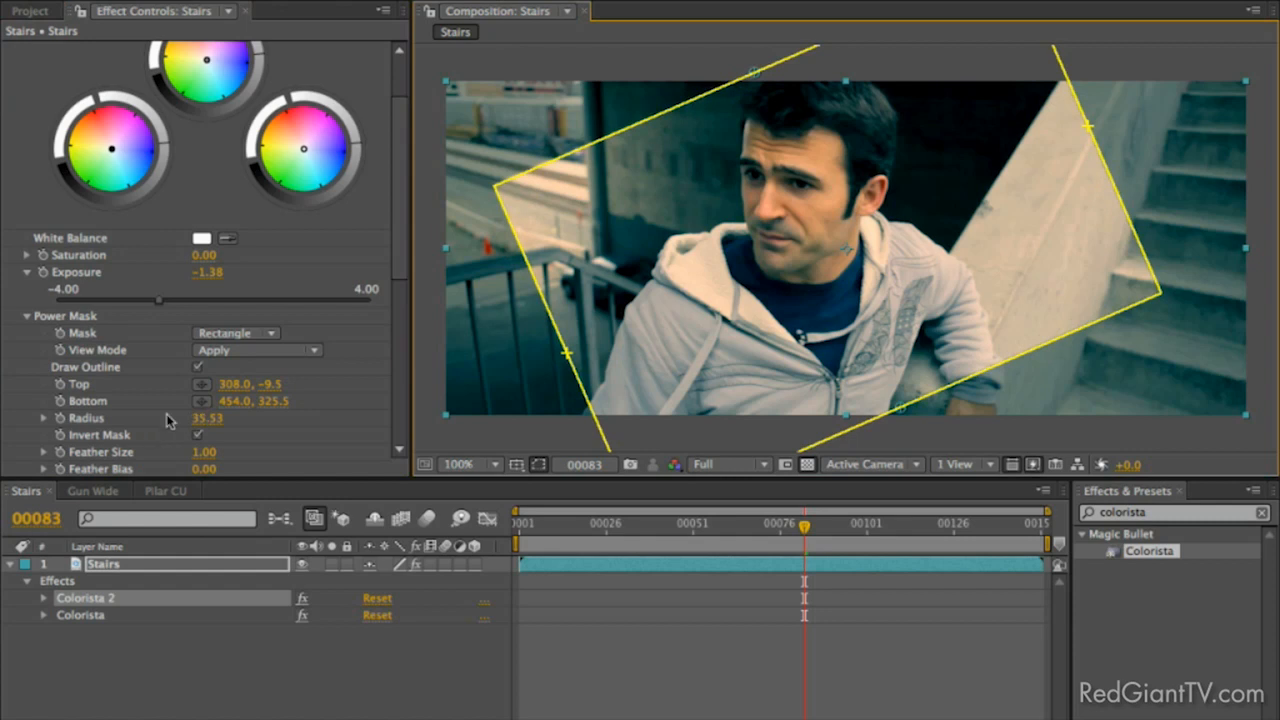
left_click(197, 436)
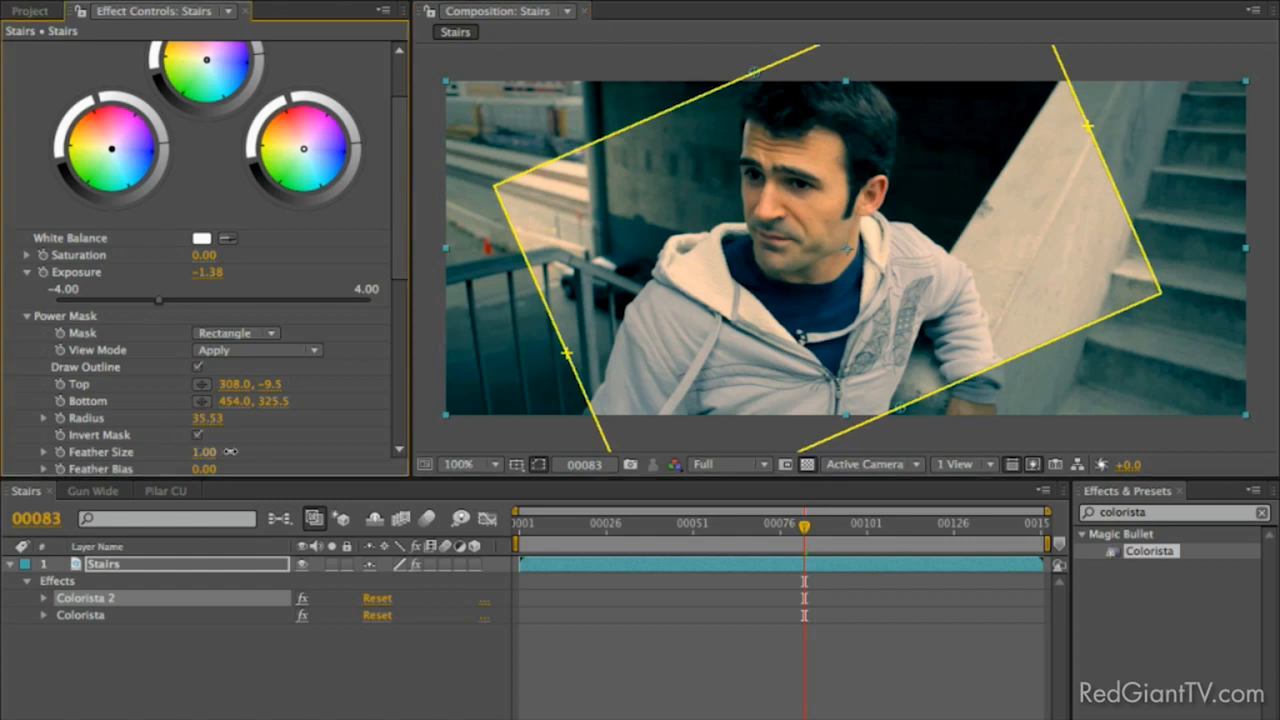
left_click_drag(217, 452, 245, 448)
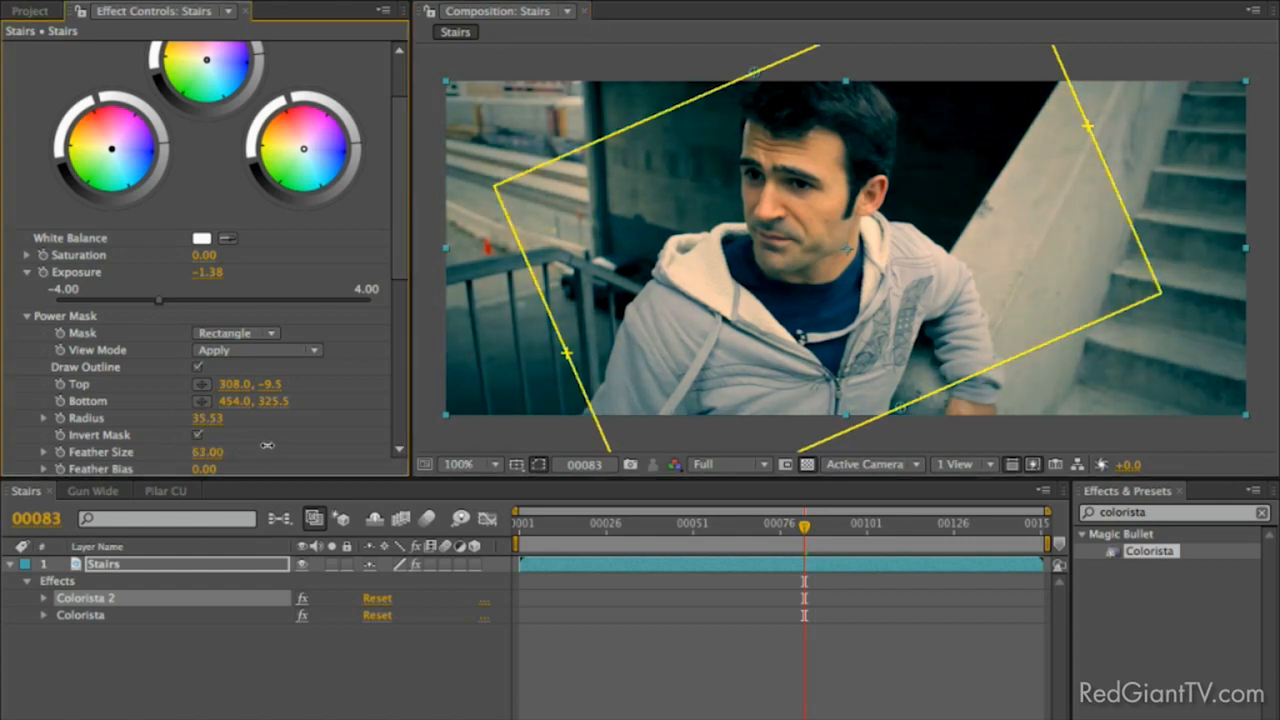
left_click_drag(755, 71, 770, 63)
left_click_drag(901, 412, 917, 413)
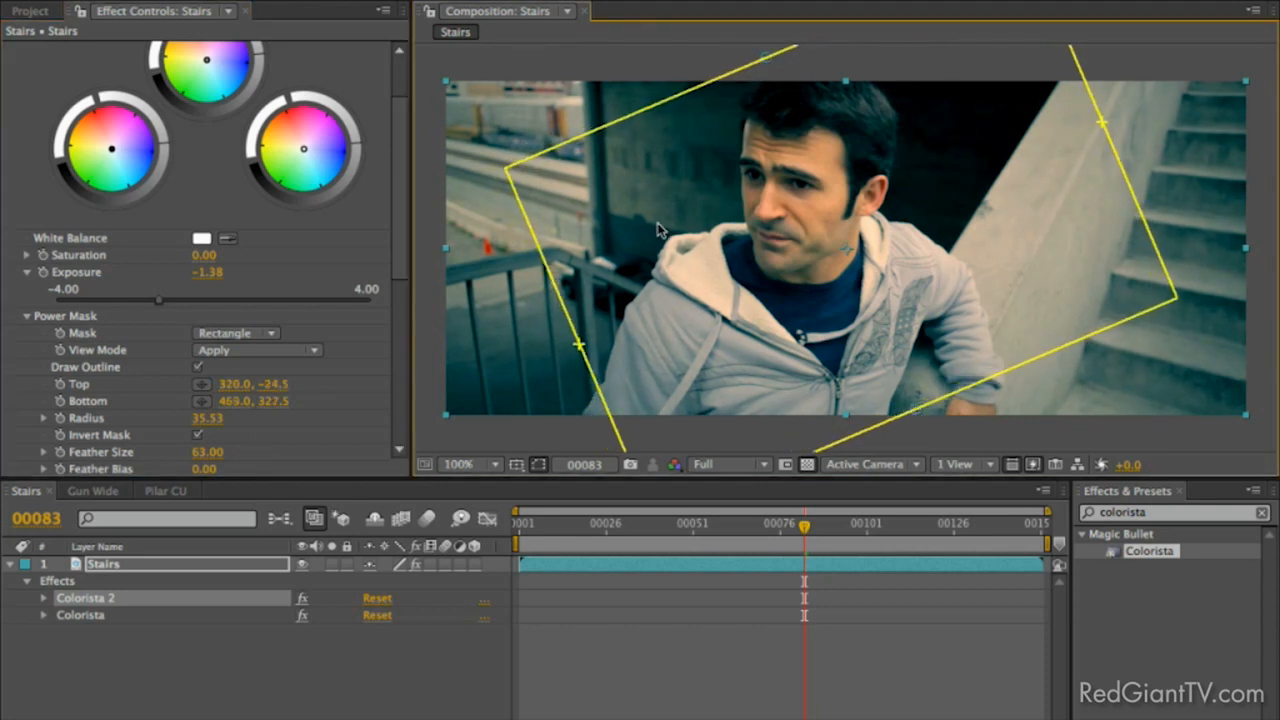
Lower the second Colorista's exposure to about -1.79 and brighten the first Colorista's gain.
left_click_drag(157, 304, 145, 309)
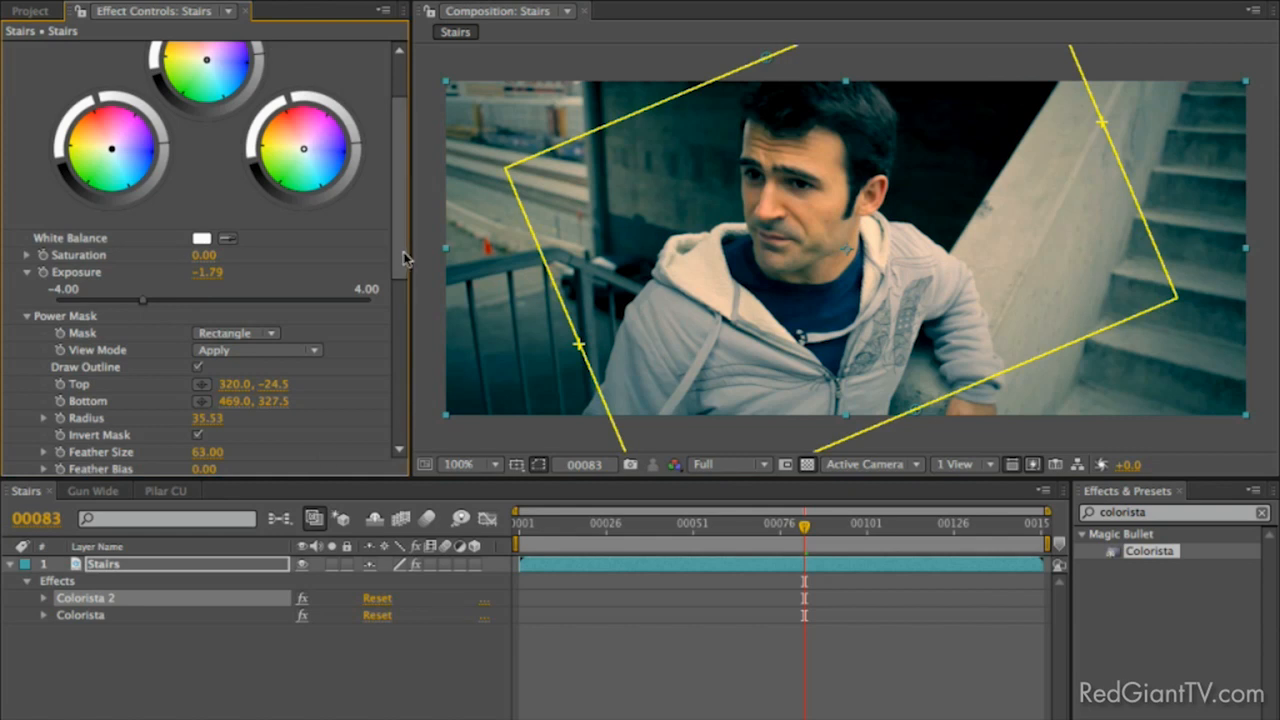
scroll(404, 258, "down", 7)
scroll(172, 290, "down", 1)
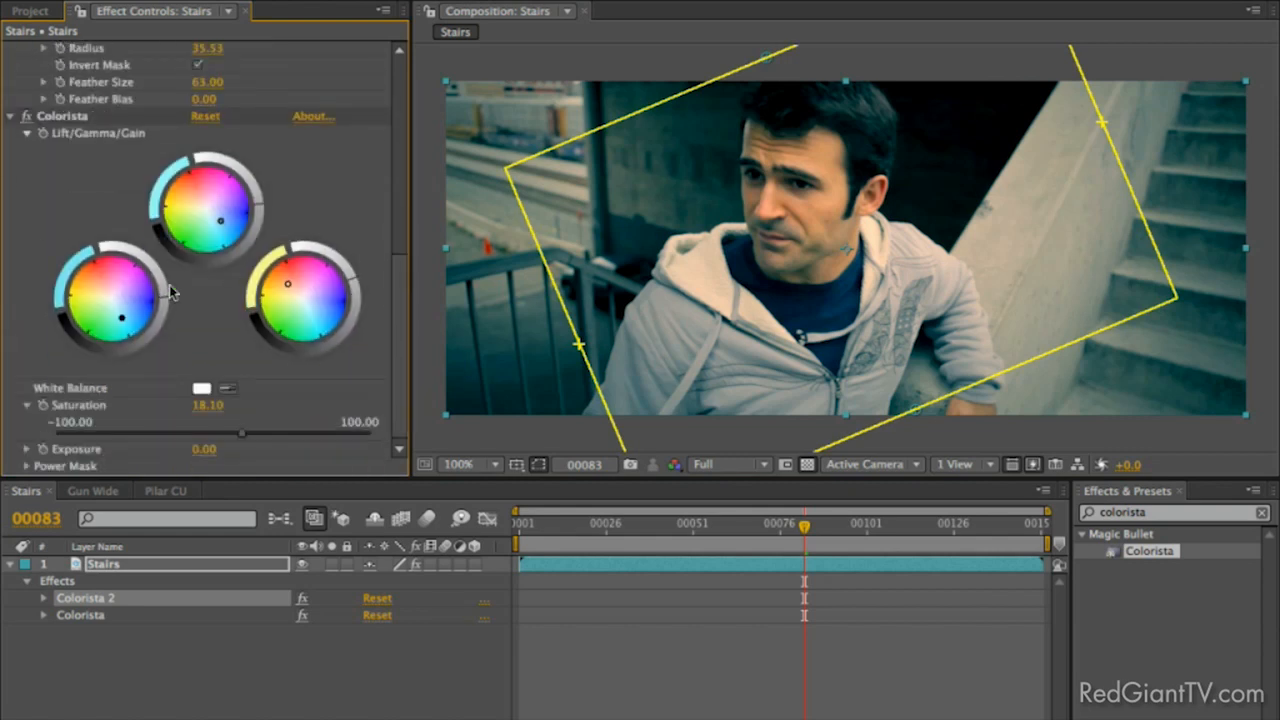
left_click(352, 282)
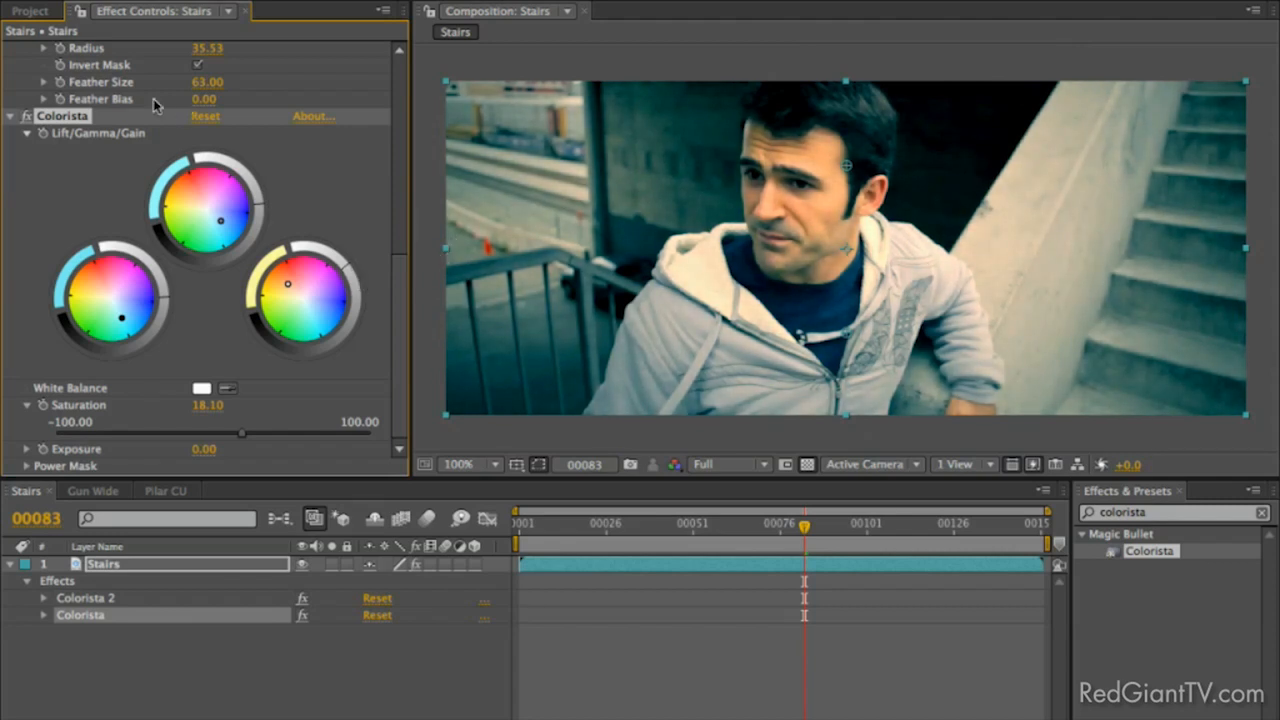
scroll(103, 124, "up", 5)
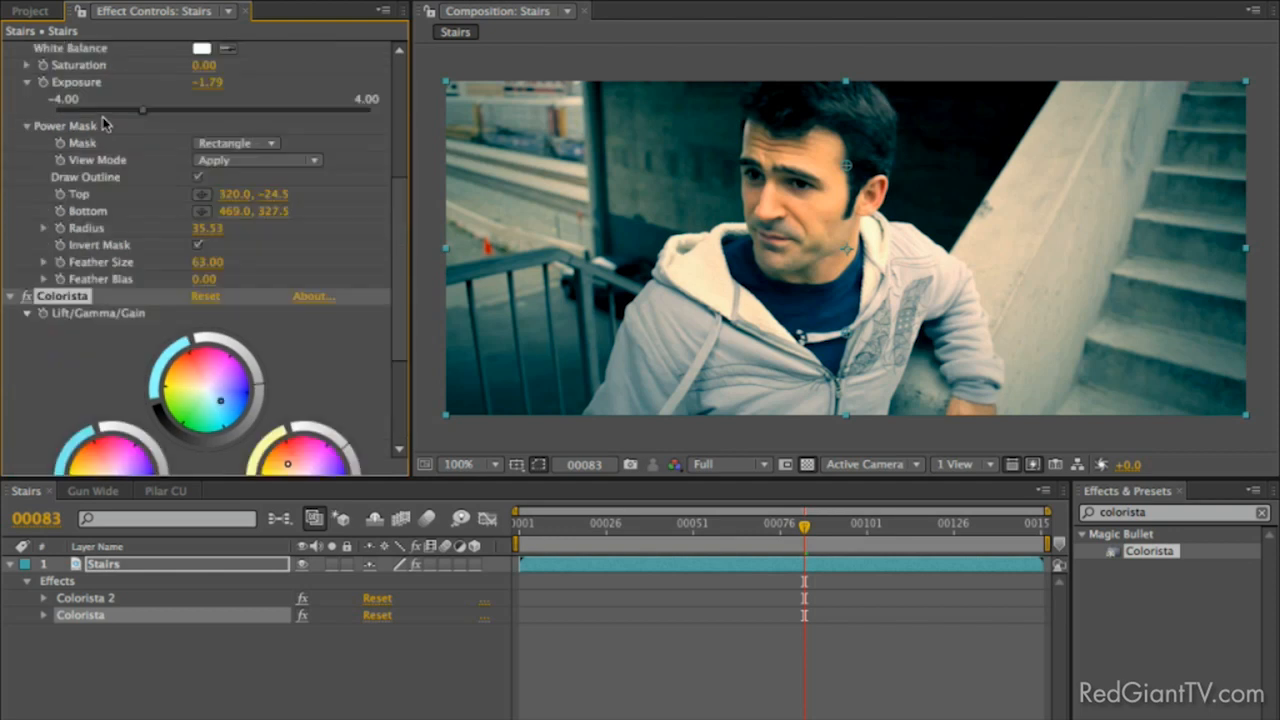
Toggle the Stairs layer's effects off and on to compare the graded and ungraded image.
left_click(414, 566)
left_click(414, 566)
left_click(415, 566)
left_click(415, 566)
Scrub the Transformers trailer in QuickTime Player for comparison, return to After Effects and preview the graded Stairs clip.
key("super+Tab")
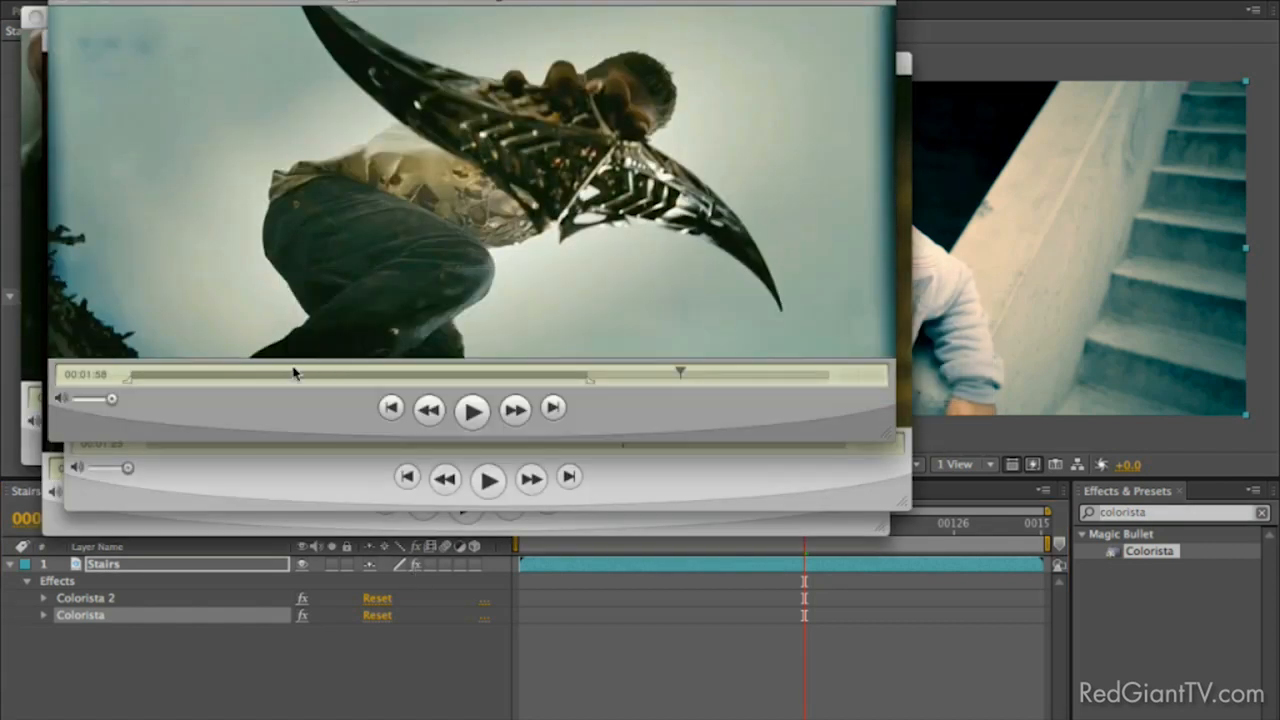
left_click(300, 375)
left_click_drag(300, 375, 342, 381)
key("super+Tab")
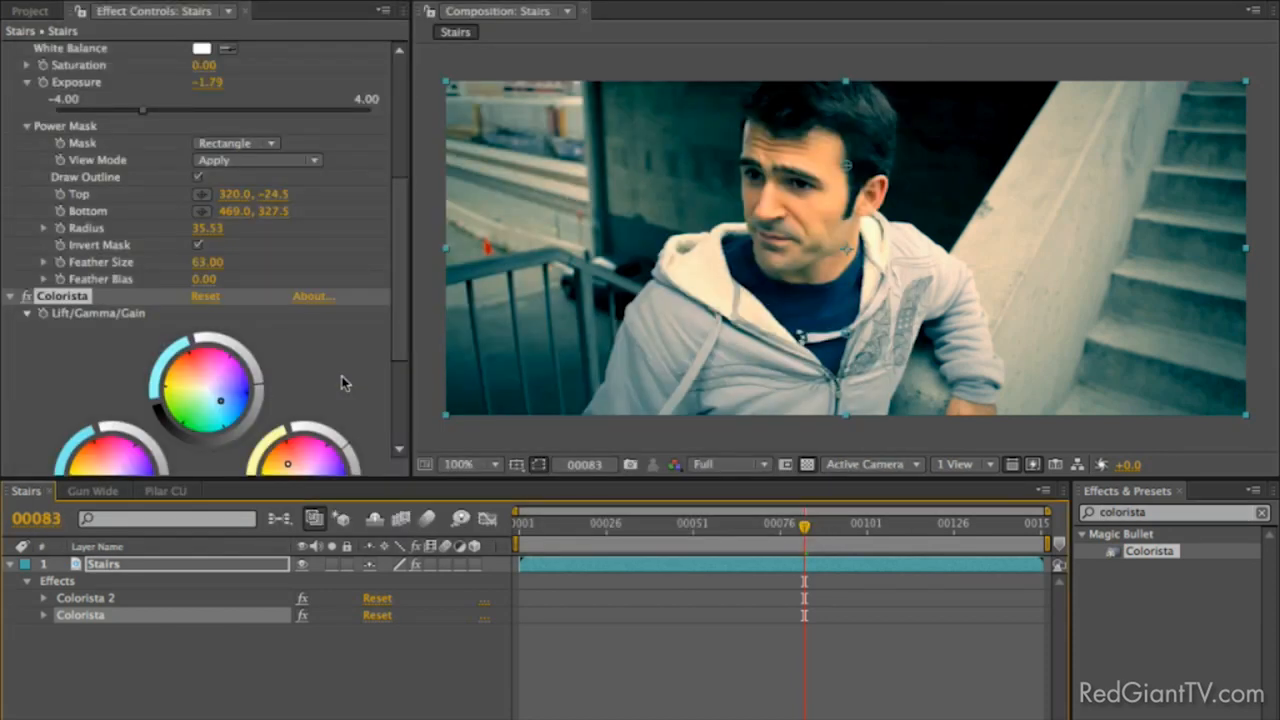
key("space")
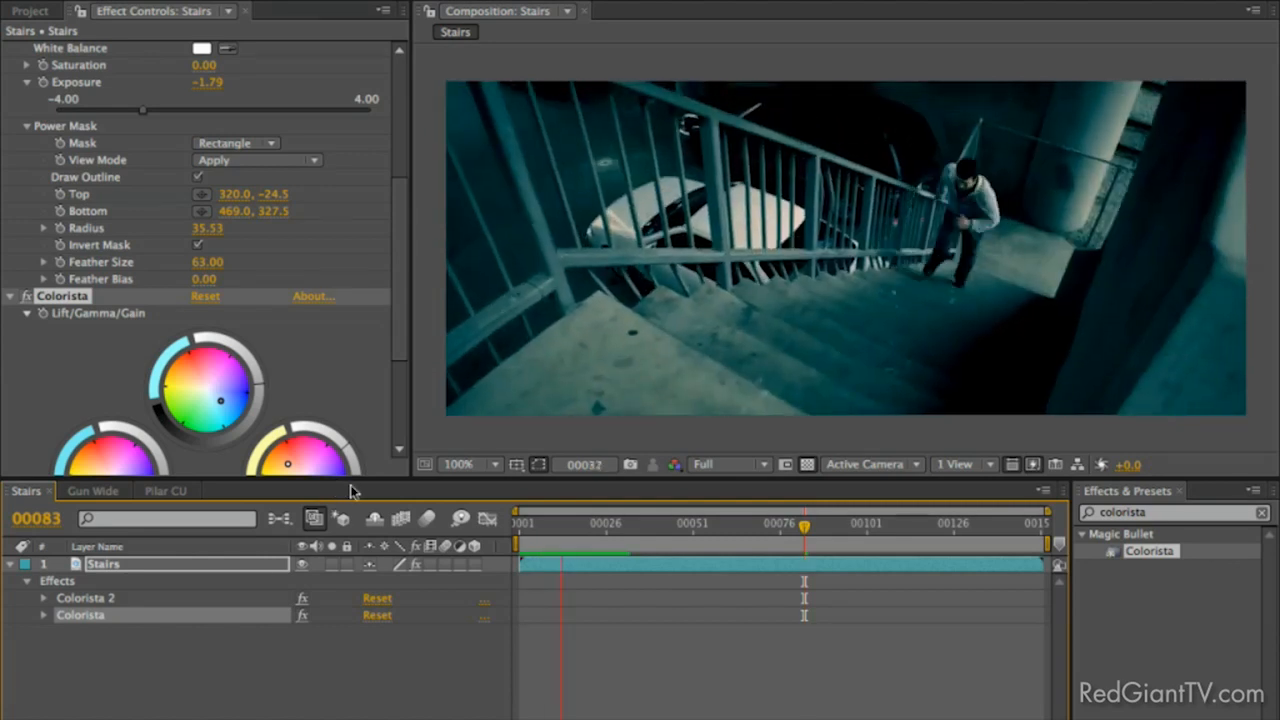
Bring up the Terminator Salvation trailer in QuickTime Player as the next reference, and return to After Effects.
key("super+Tab")
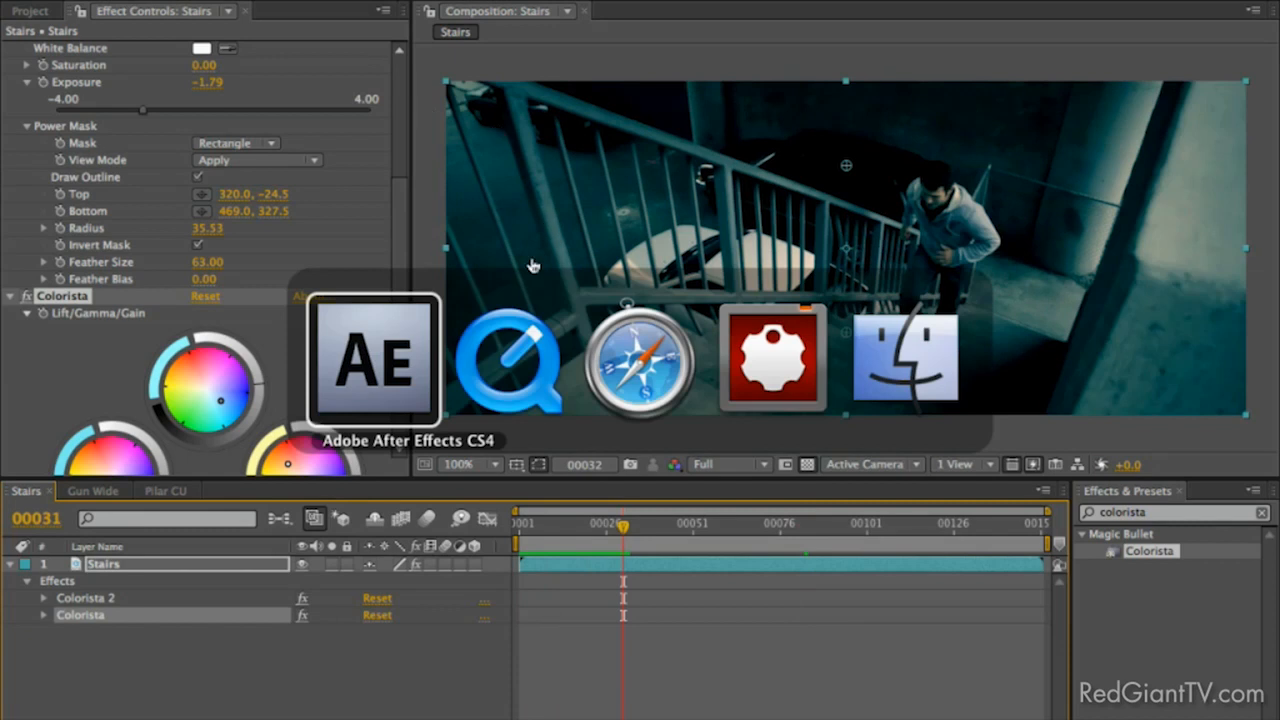
key("super+Tab")
key("super+grave")
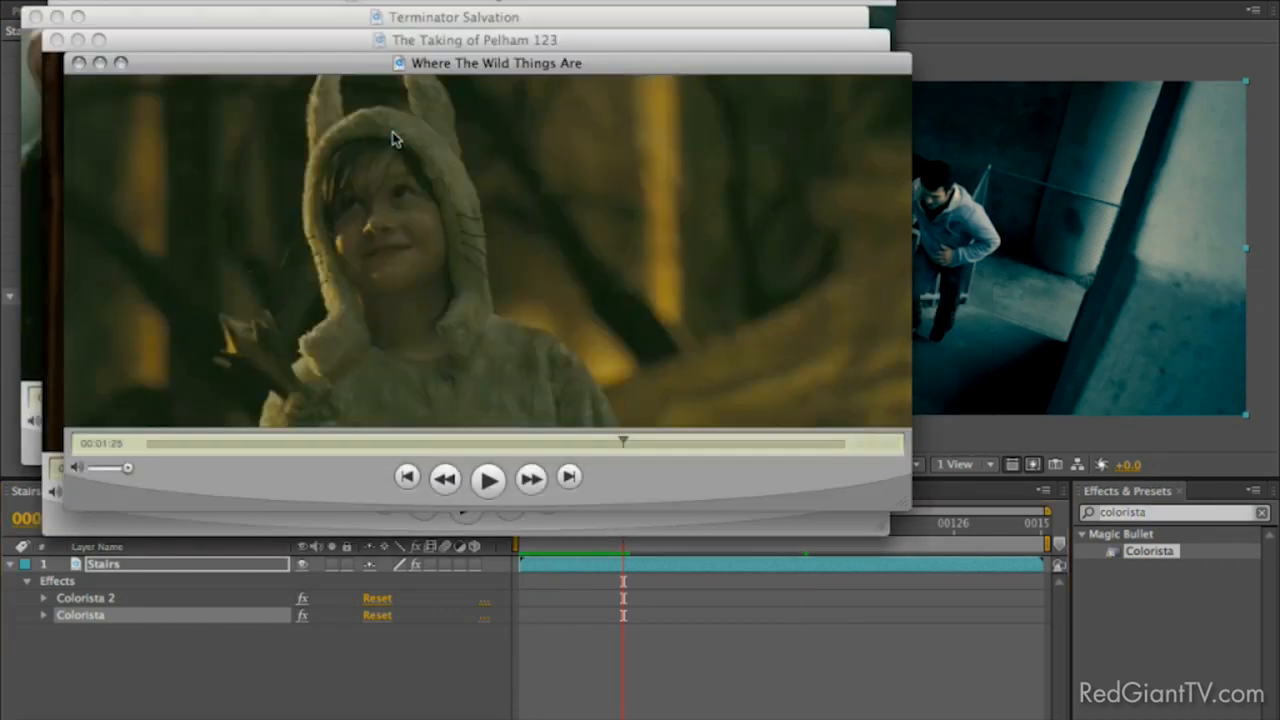
left_click(296, 18)
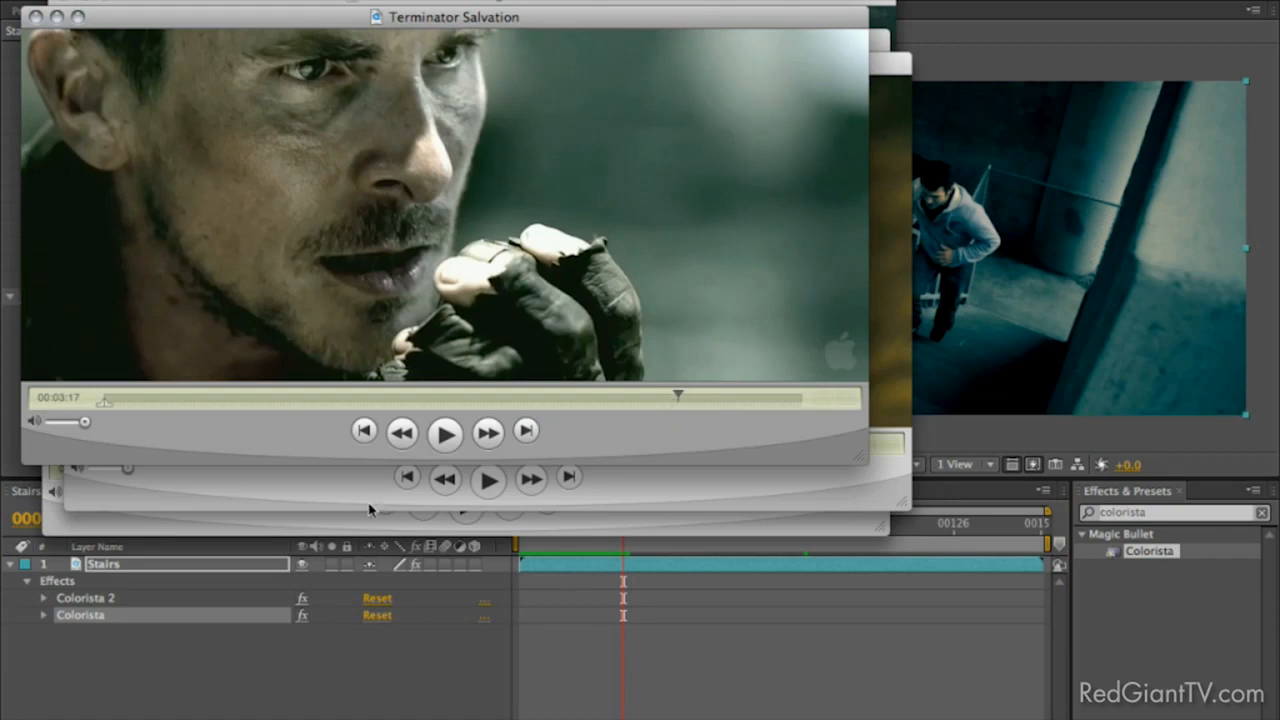
left_click(168, 640)
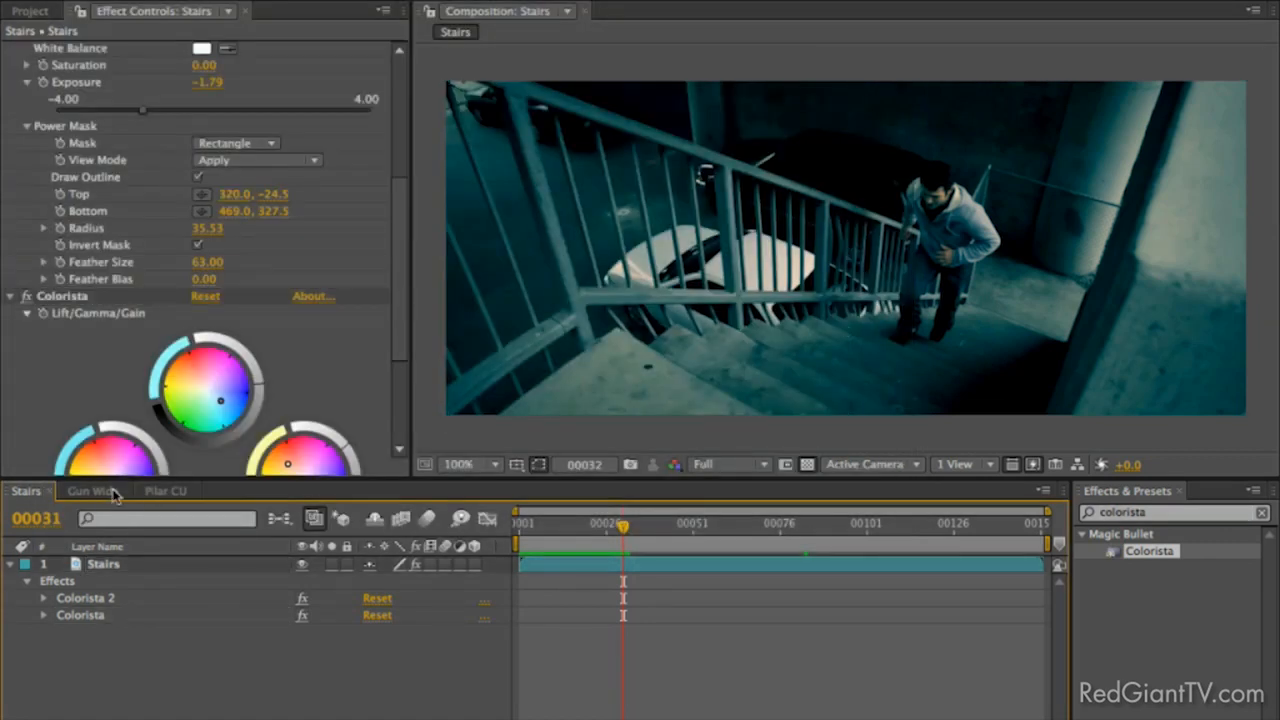
Open the Gun Wide composition and apply the Magic Bullet Looks effect to its clip.
left_click(92, 491)
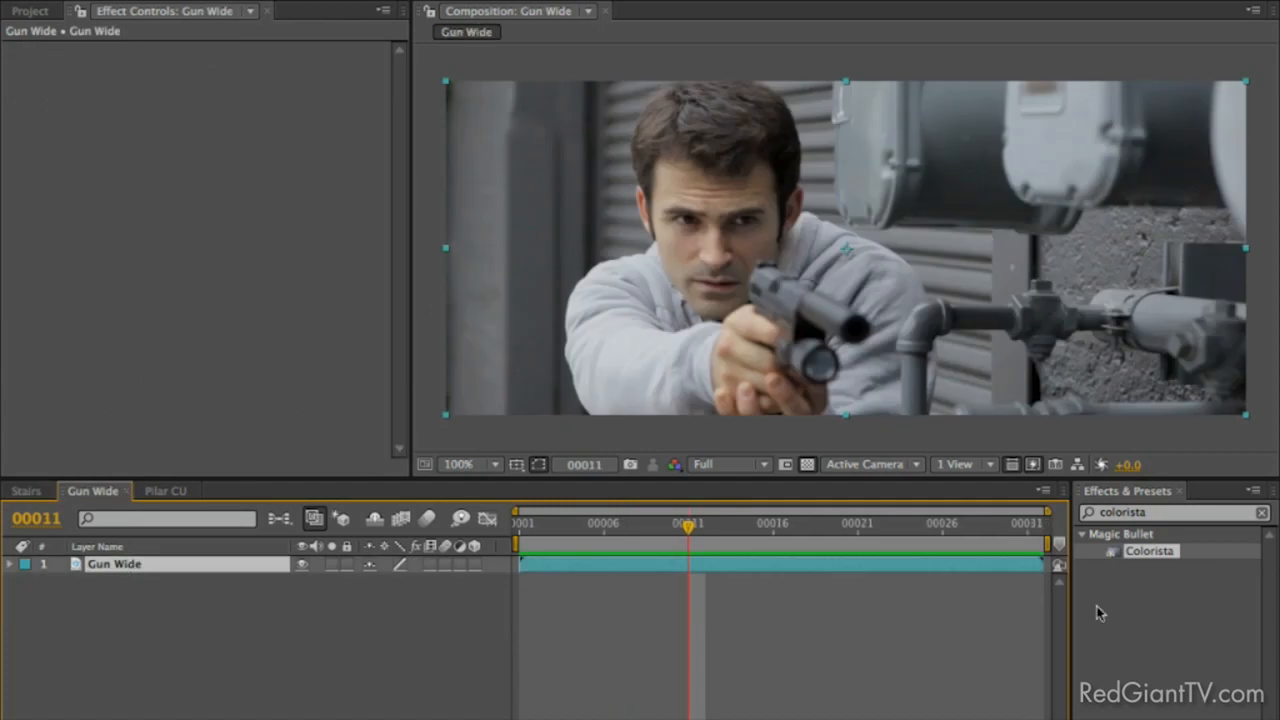
left_click(1155, 513)
type("look")
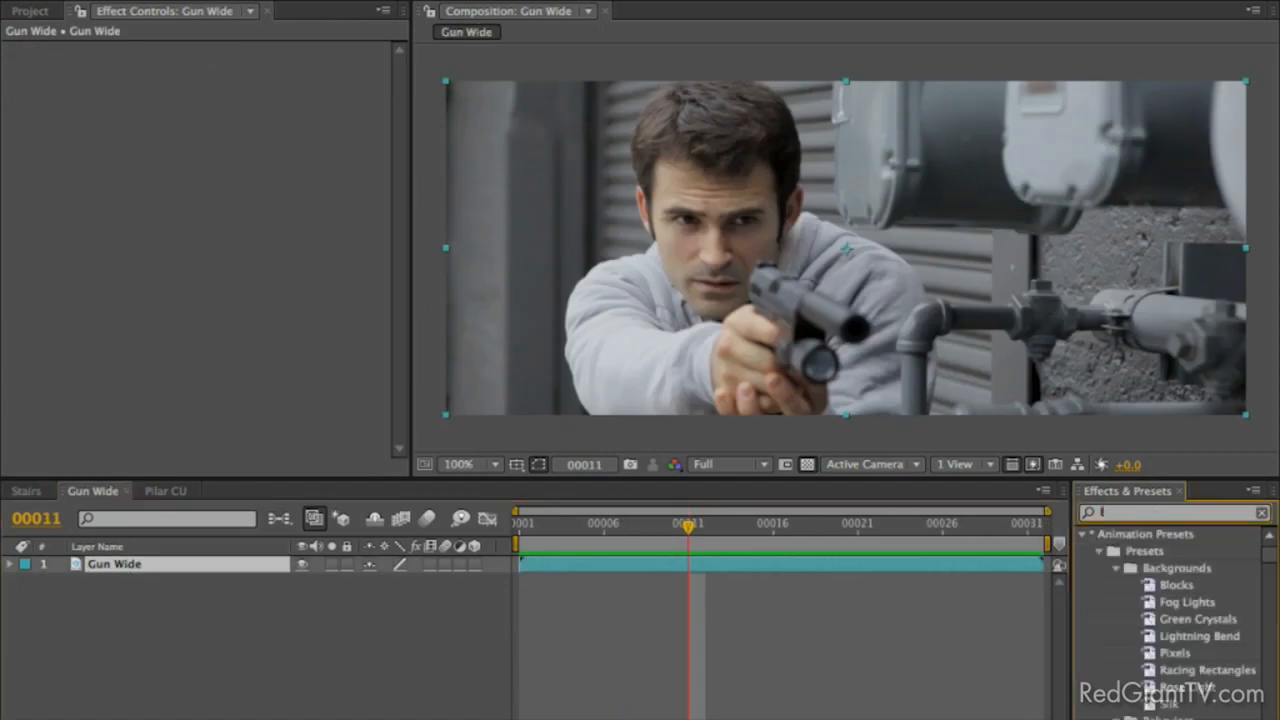
left_click_drag(1137, 553, 785, 305)
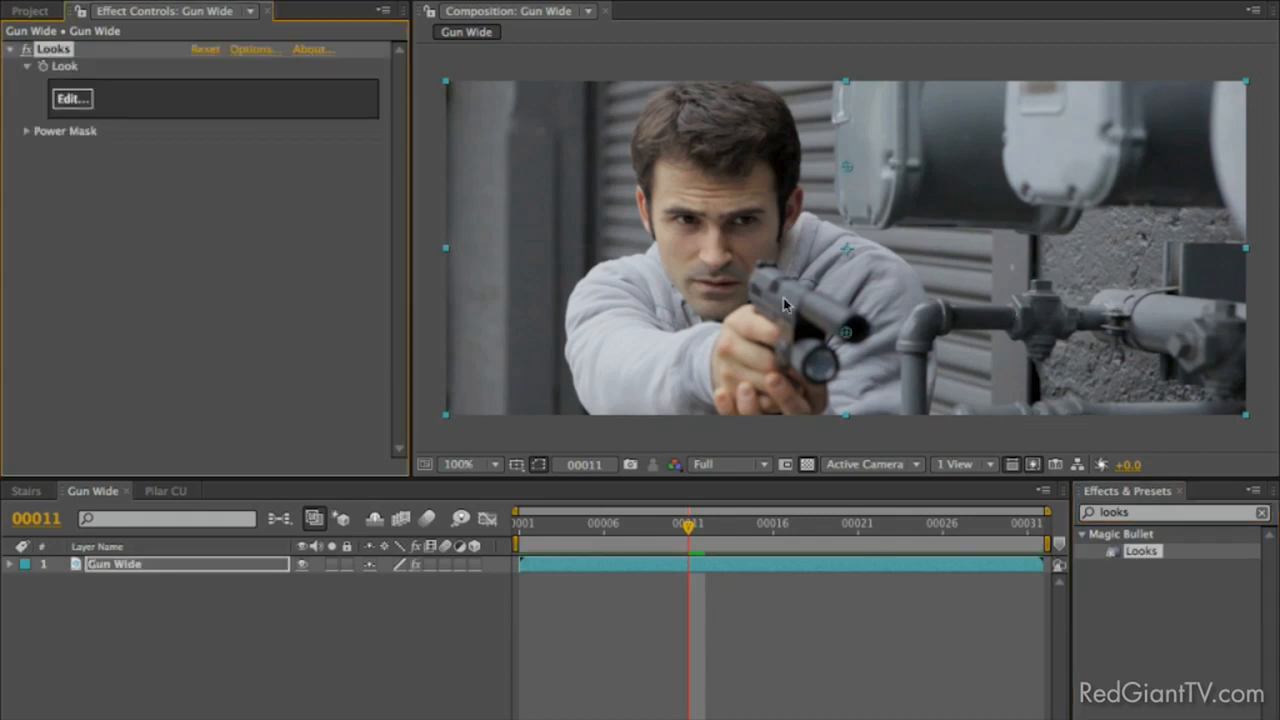
Open the Looks editor for the Gun Wide clip and apply the Bleach Bypass preset from Stock Emulation.
left_click(88, 98)
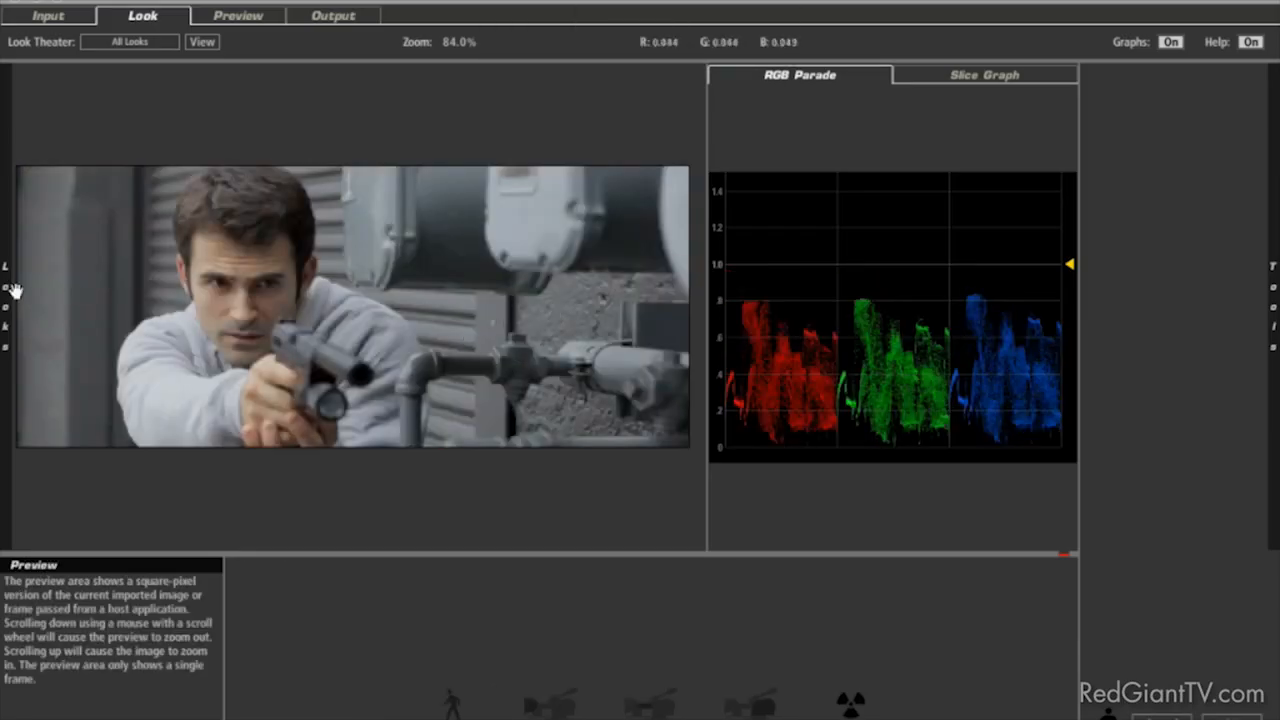
mouse_move(10, 298)
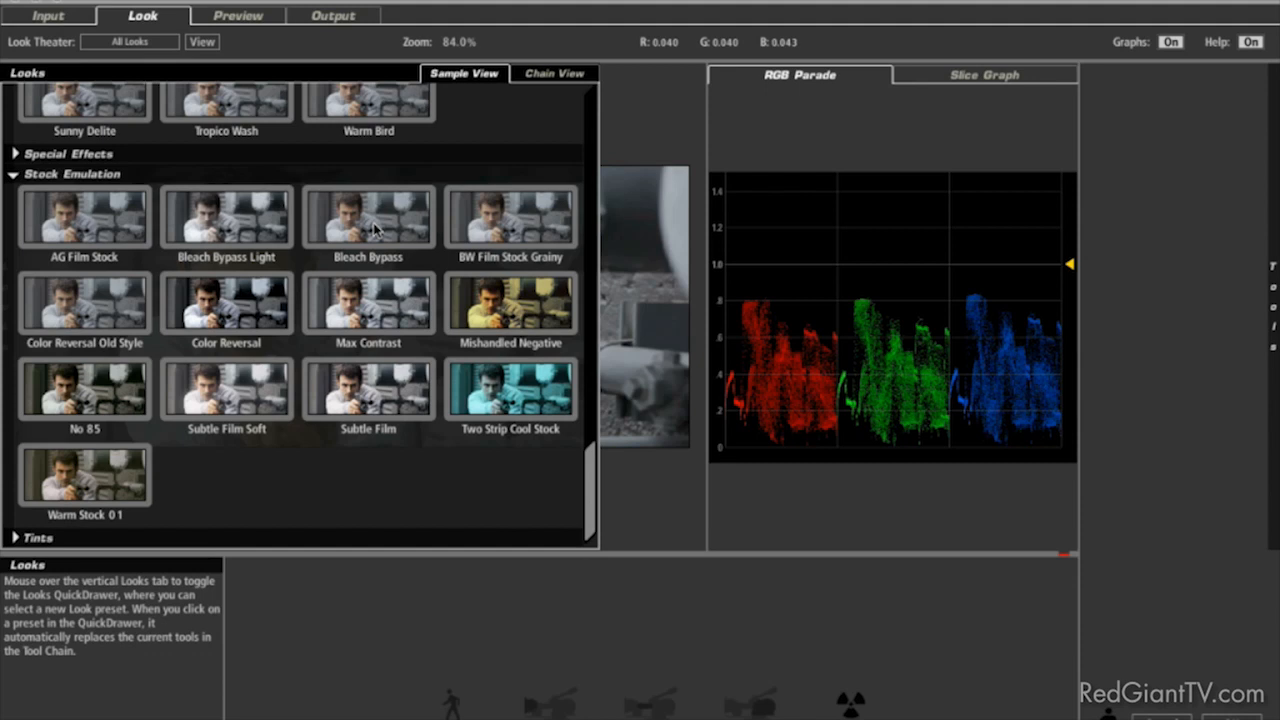
left_click(373, 229)
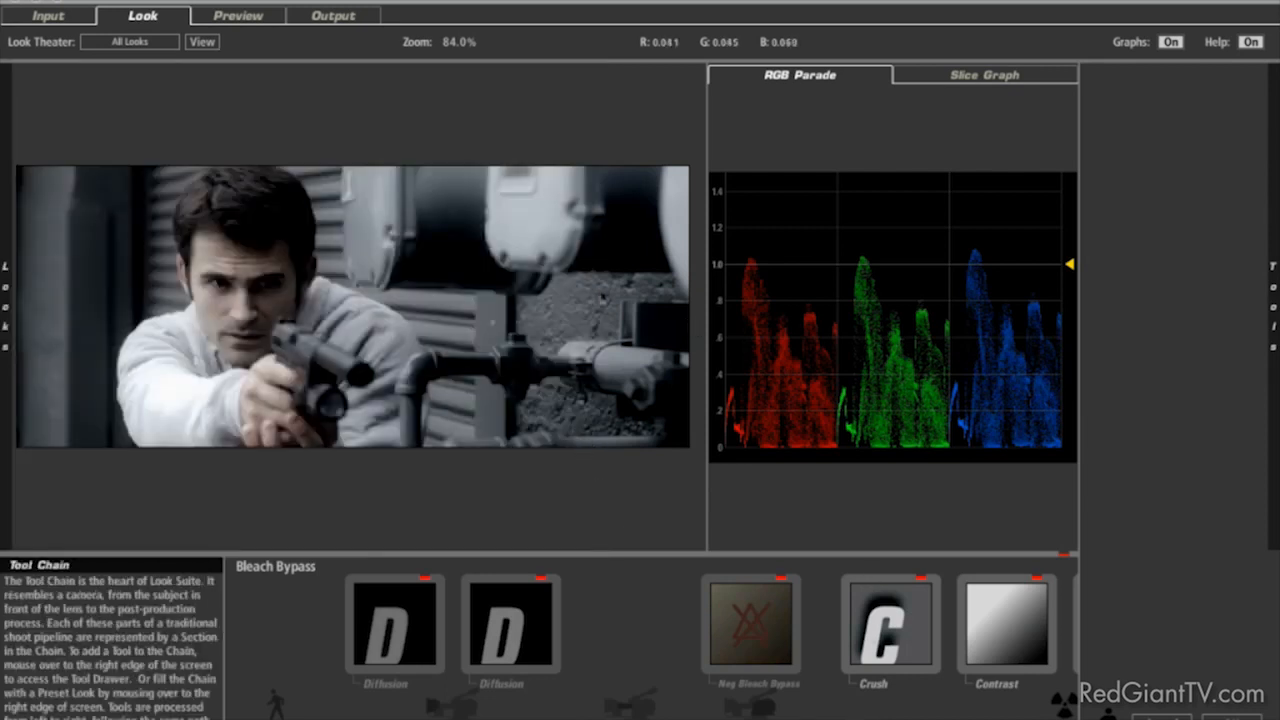
Review the tools in the Bleach Bypass chain and inspect the settings of Neg Bleach Bypass.
scroll(885, 715, "right", 5)
scroll(885, 700, "right", 5)
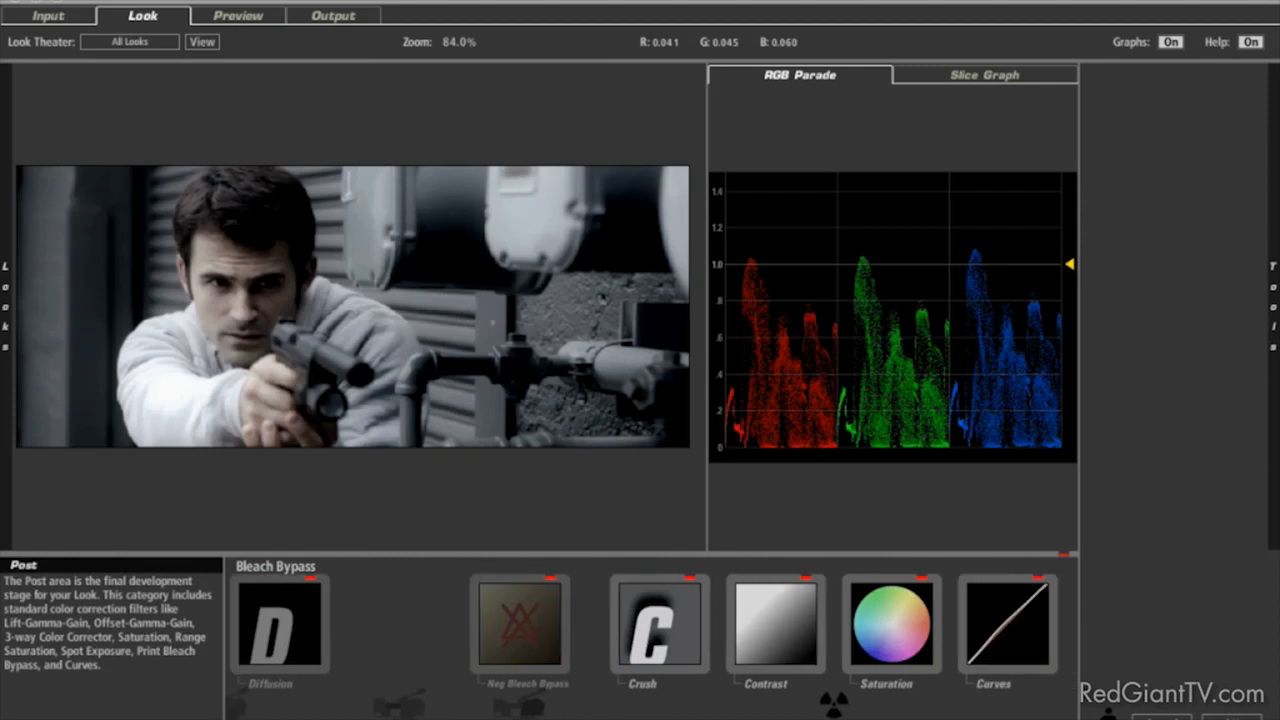
scroll(885, 700, "left", 6)
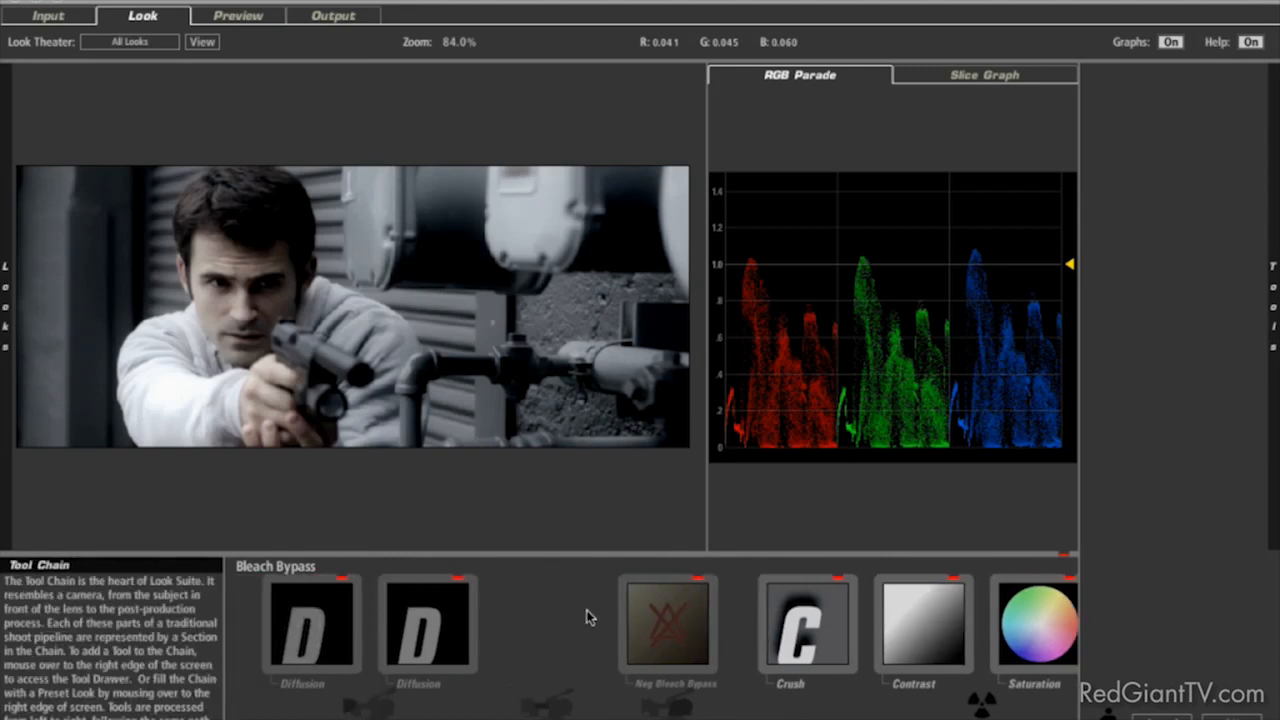
left_click(657, 617)
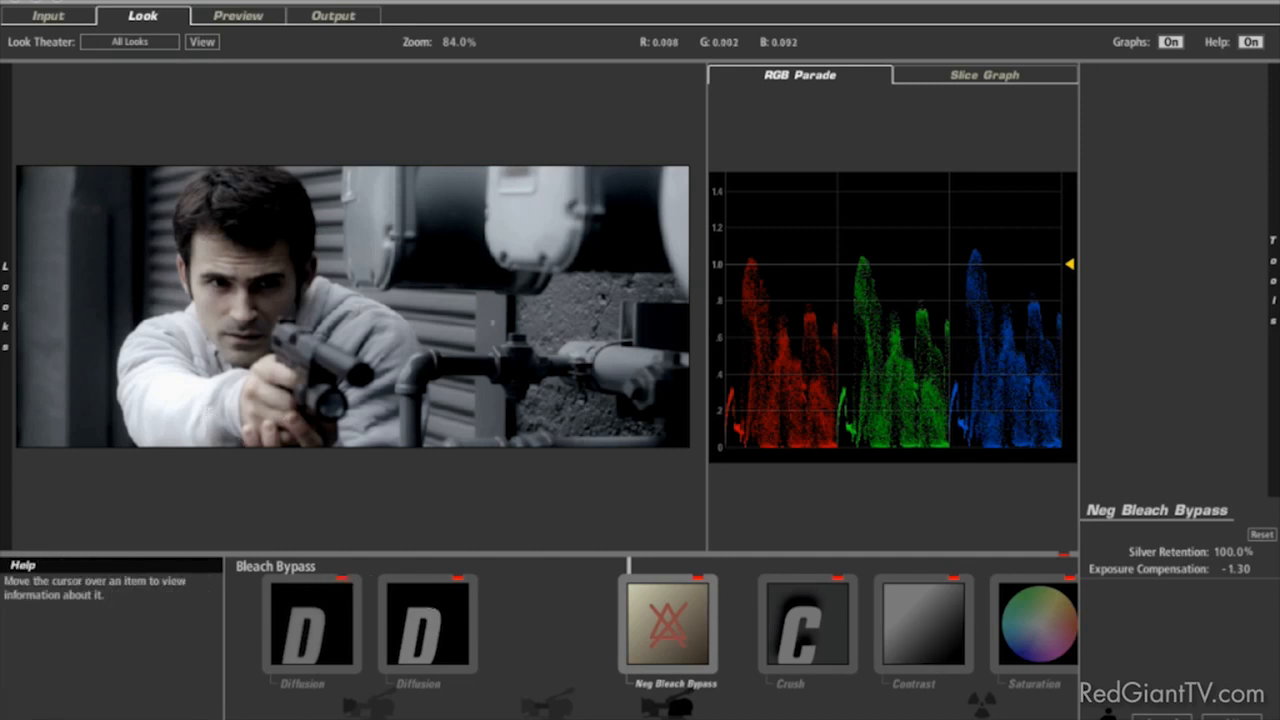
Add a Lift-Gamma-Gain tool from the Post category between Saturation and Curves in the tool chain.
scroll(652, 640, "right", 2)
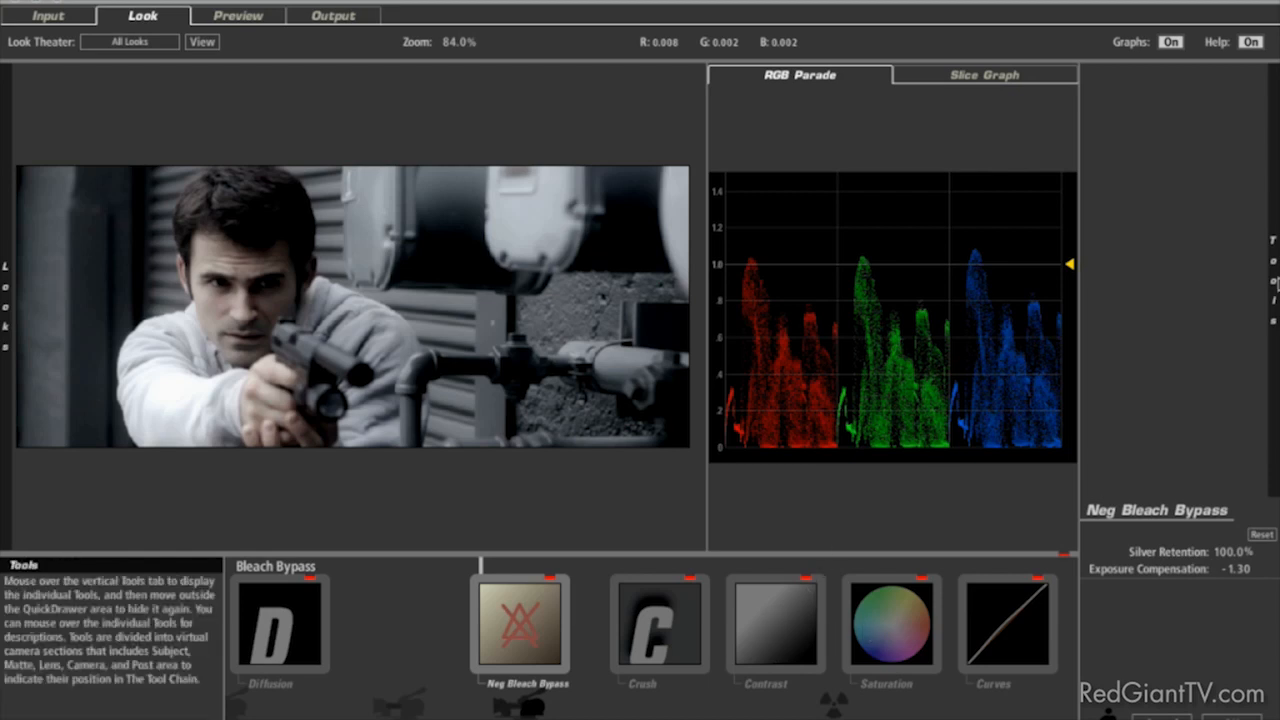
mouse_move(1276, 284)
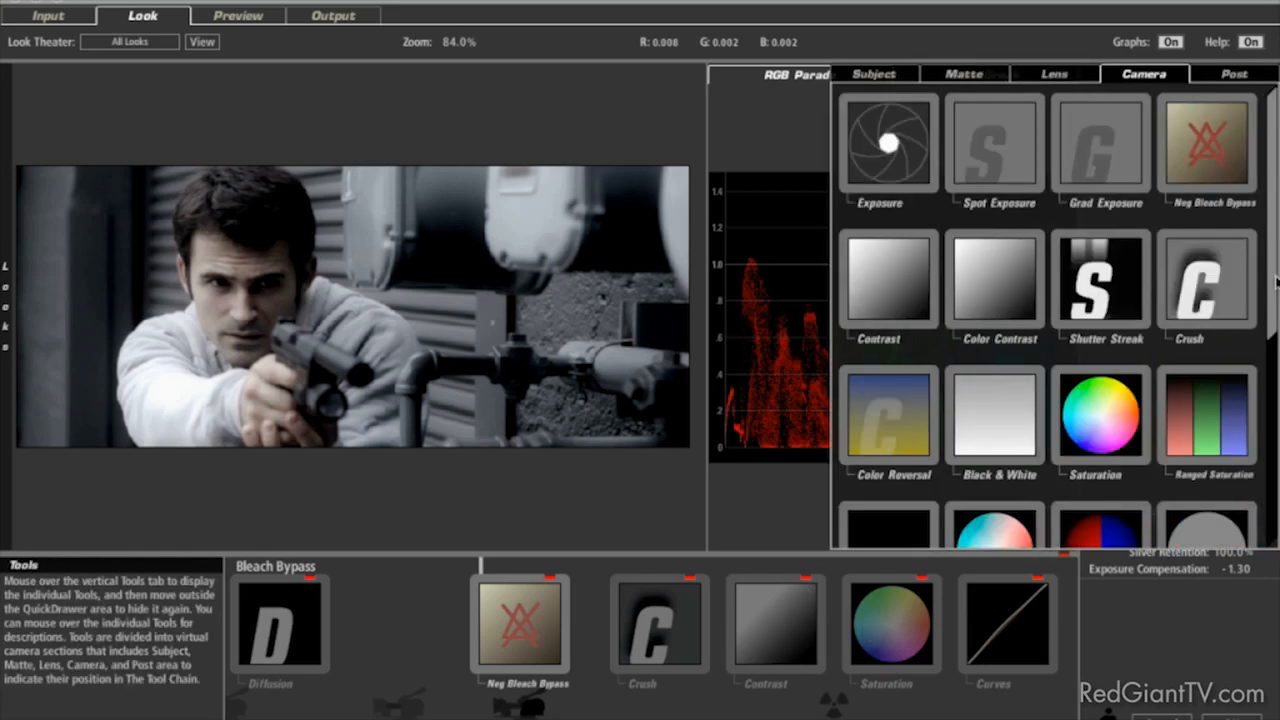
left_click(1234, 74)
scroll(1150, 250, "down", 3)
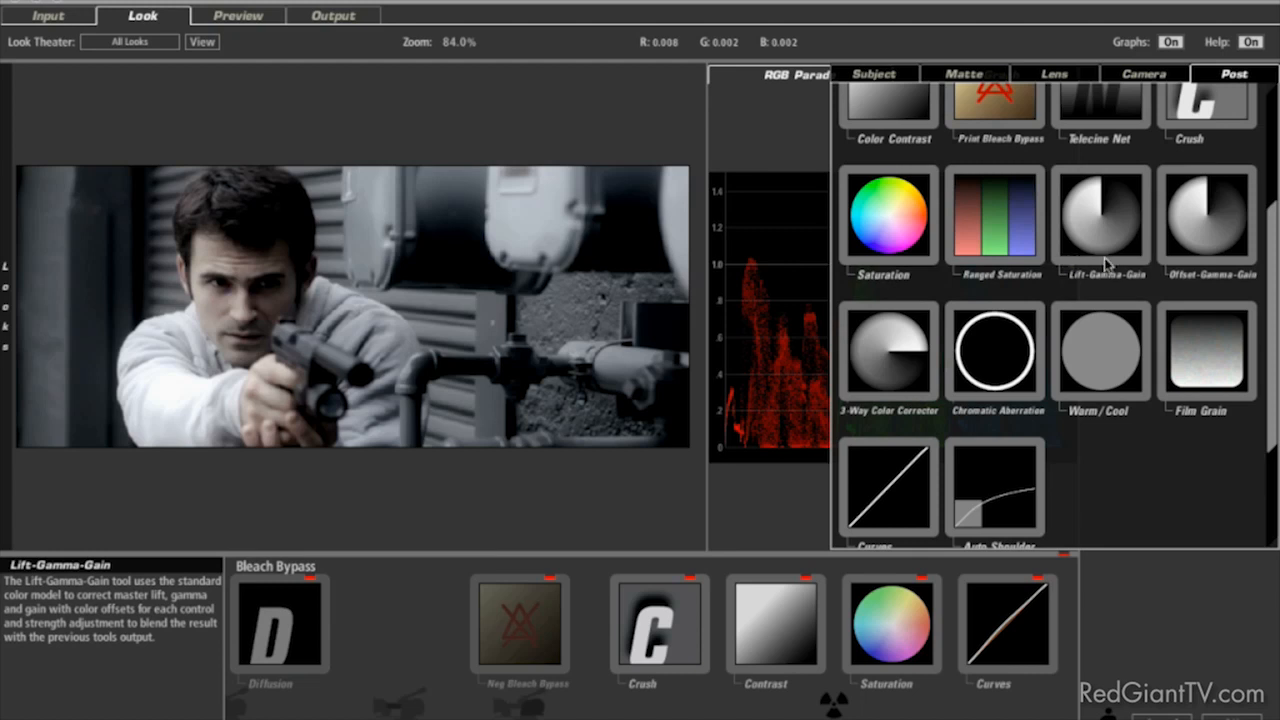
left_click_drag(1118, 226, 960, 630)
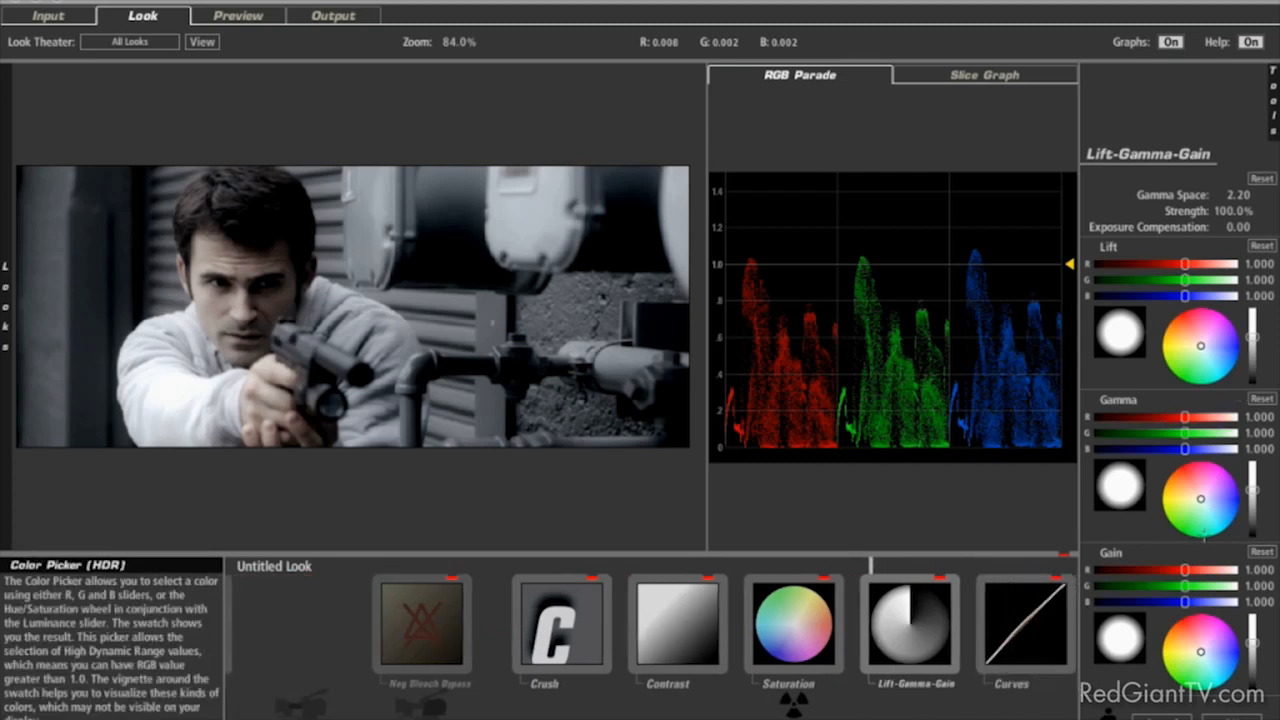
Study the Terminator Salvation trailer's colours in QuickTime Player between about 00:03:16 and 00:03:21, and return to the Looks editor.
key("super+Tab")
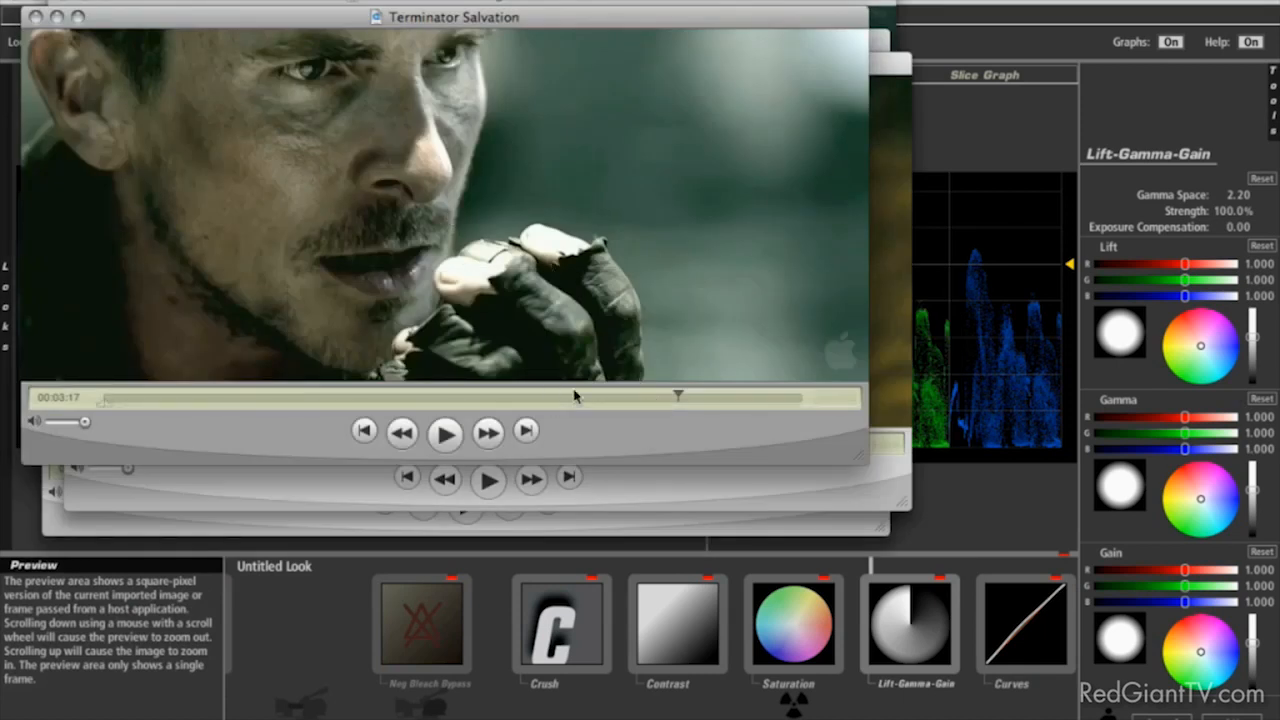
key("space")
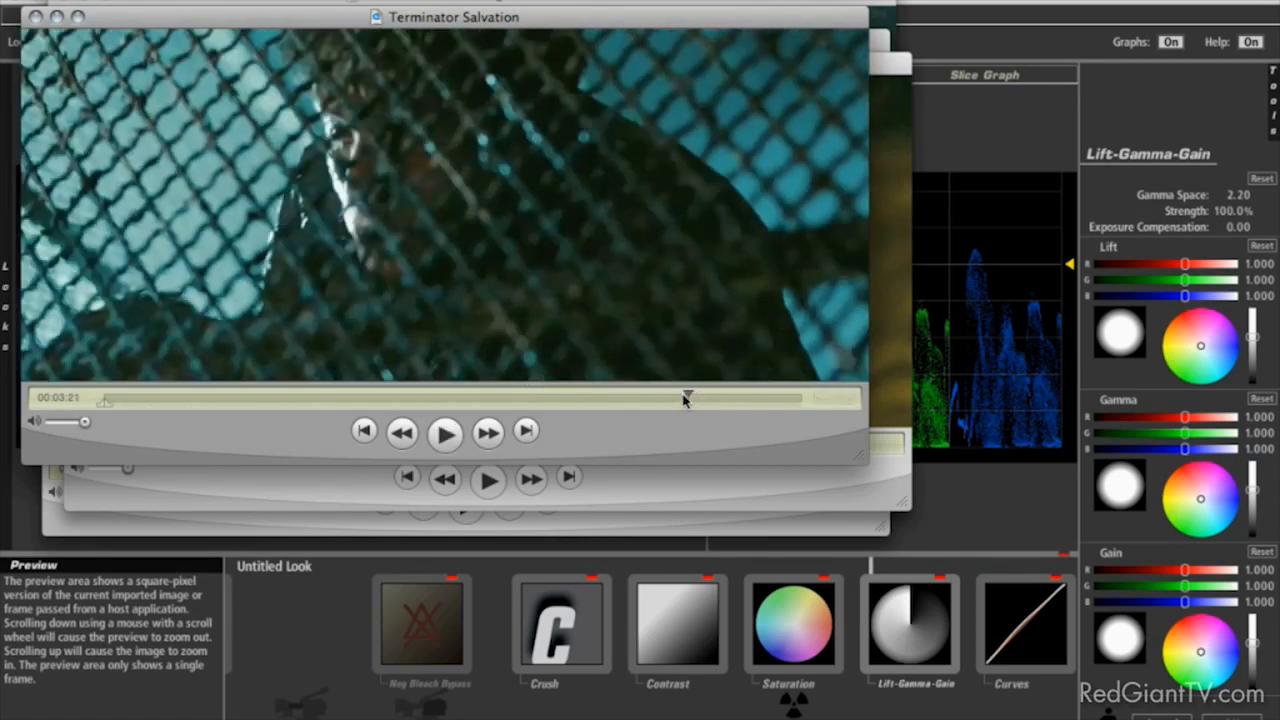
left_click_drag(686, 397, 670, 399)
key("space")
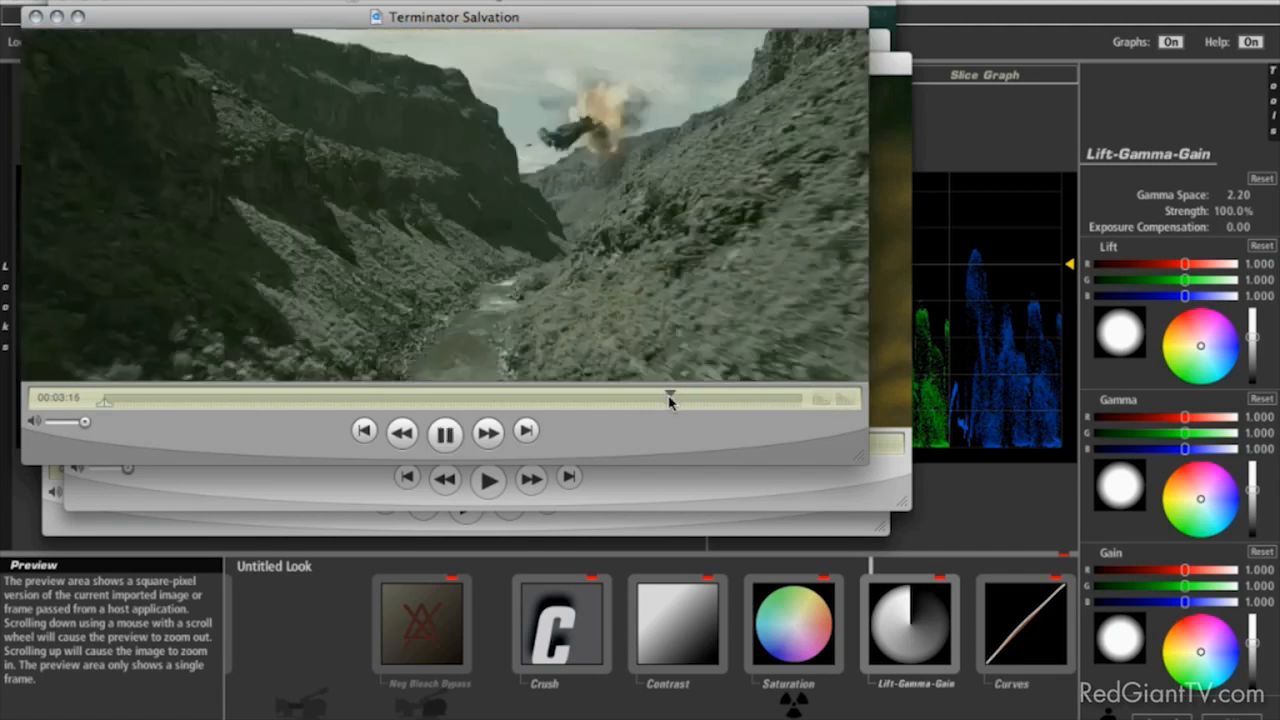
key("space")
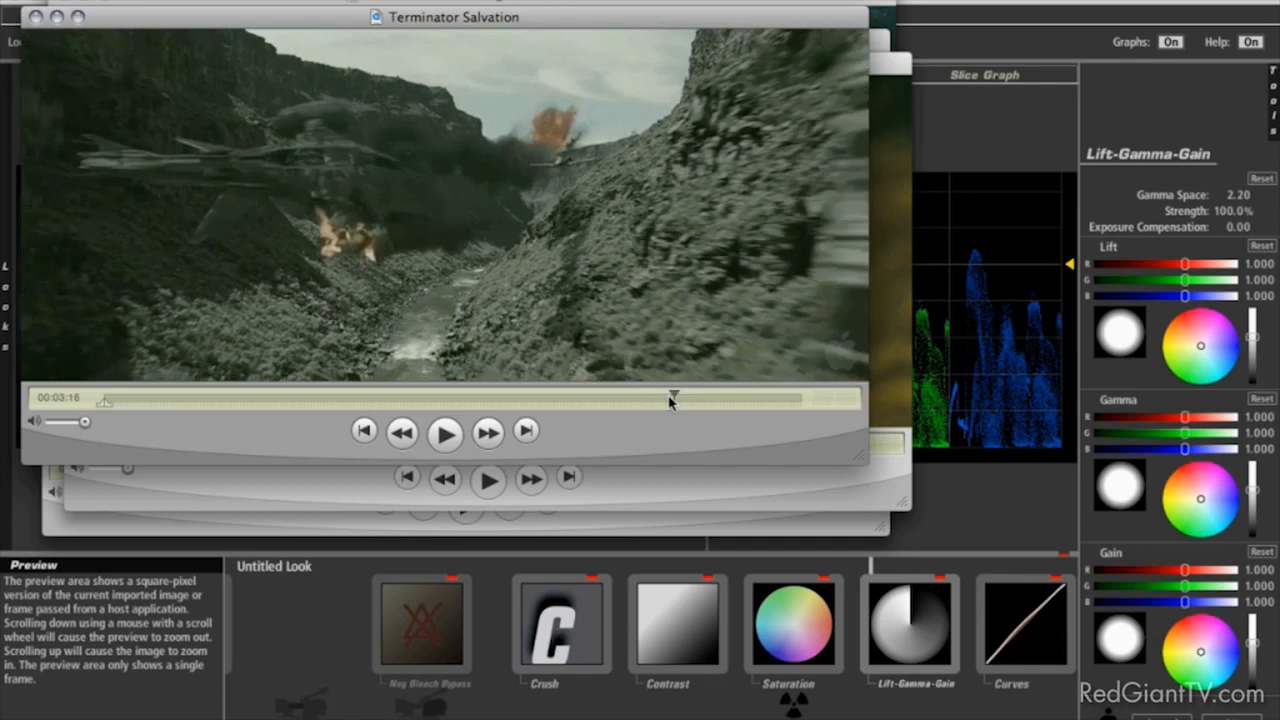
key("space")
key("space")
key("Left")
key("Left")
key("Right")
key("Right")
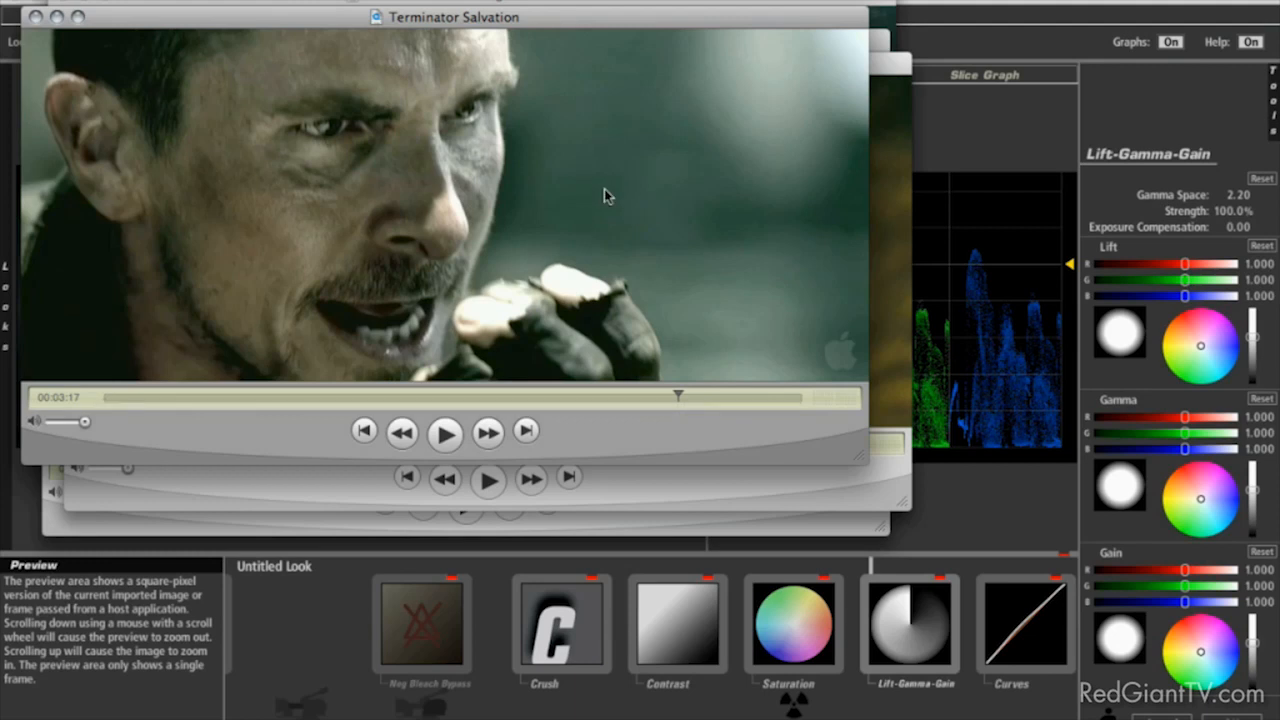
key("super+Tab")
key("super+Tab")
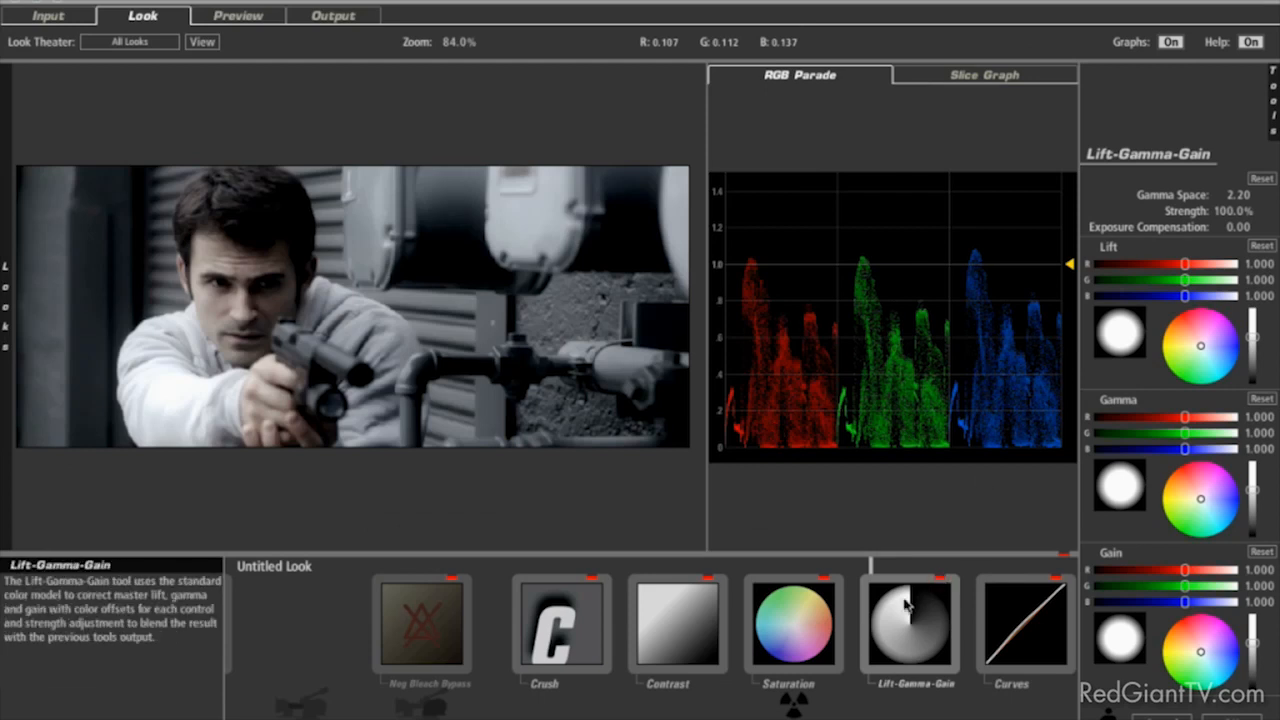
Move the Lift-Gamma-Gain tool ahead of Saturation in the tool chain.
left_click(802, 617)
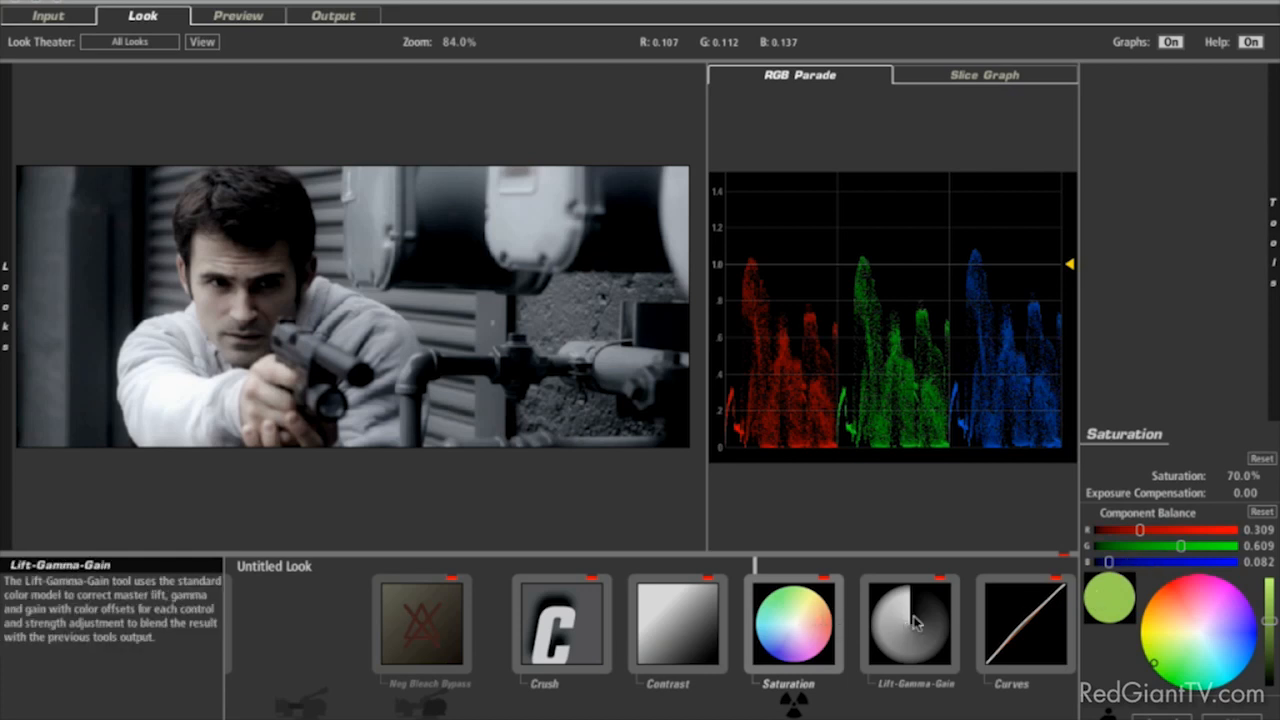
left_click_drag(915, 614, 880, 625)
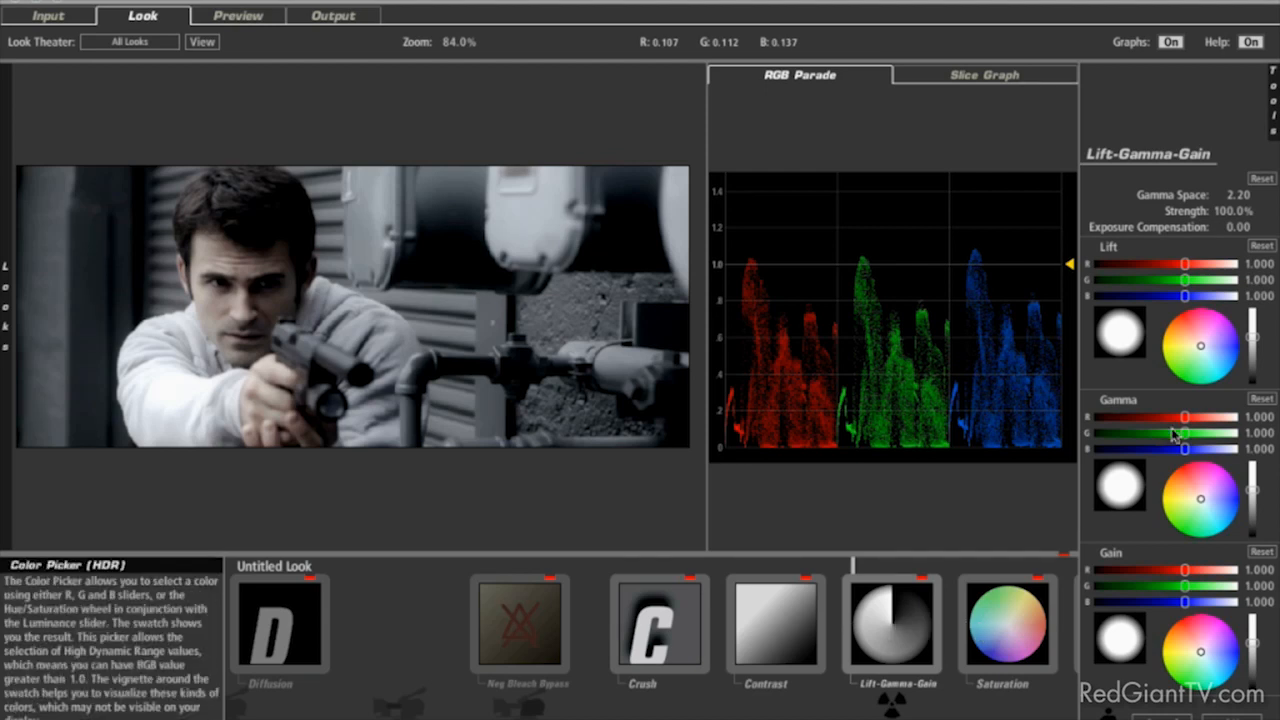
Tint lift toward teal (0.869, 0.972, 1.000), warm the gain (1.102, 1.012, 0.886) and raise gamma to about 1.167.
left_click_drag(1203, 349, 1212, 361)
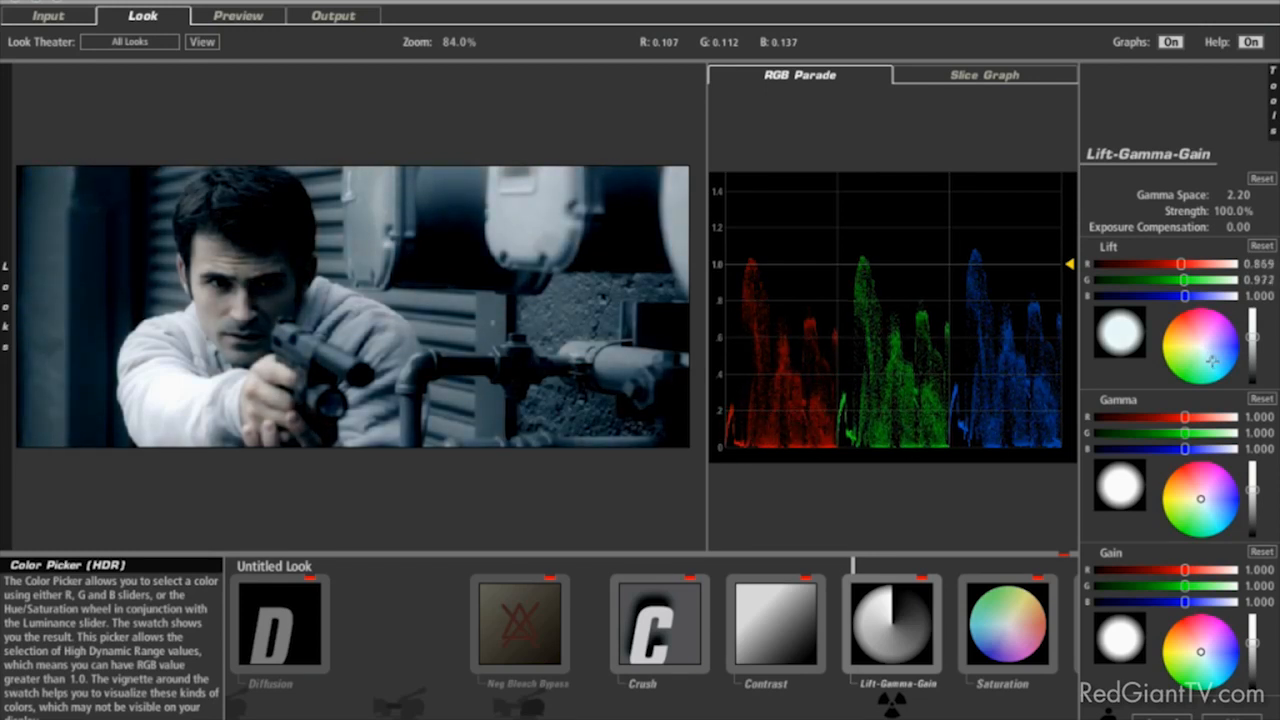
left_click_drag(1202, 652, 1182, 645)
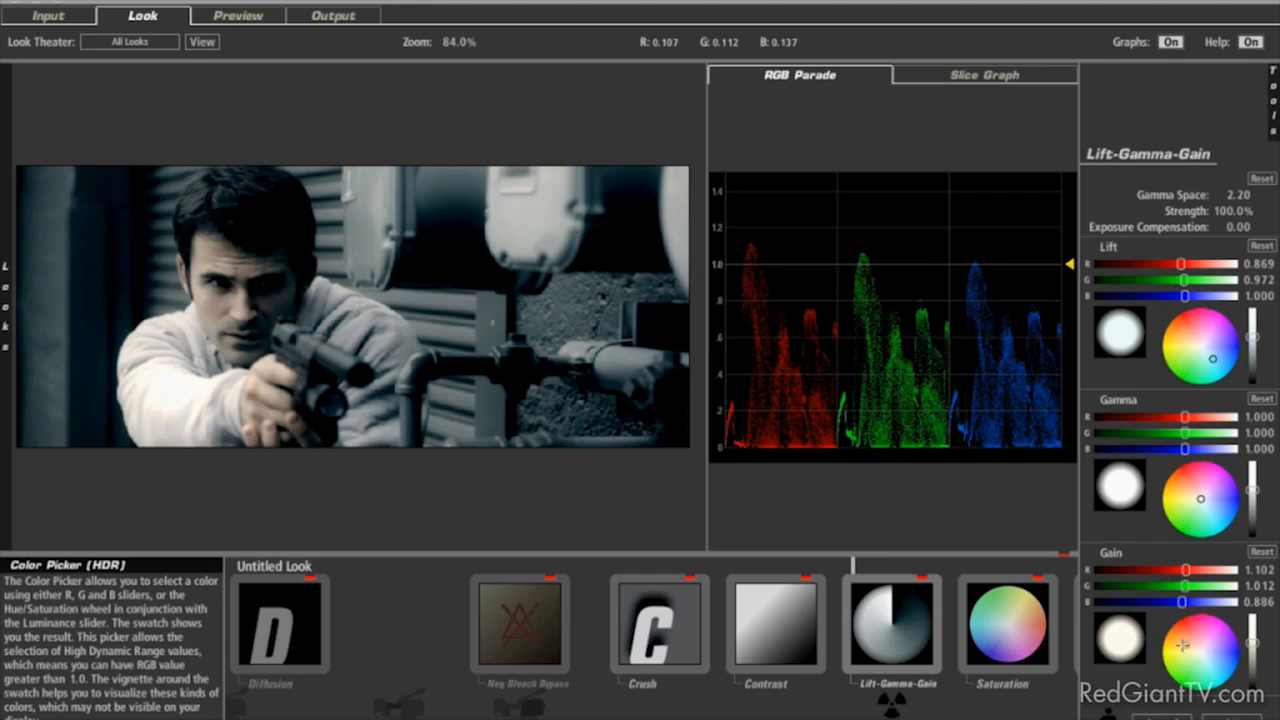
left_click_drag(1254, 496, 1256, 489)
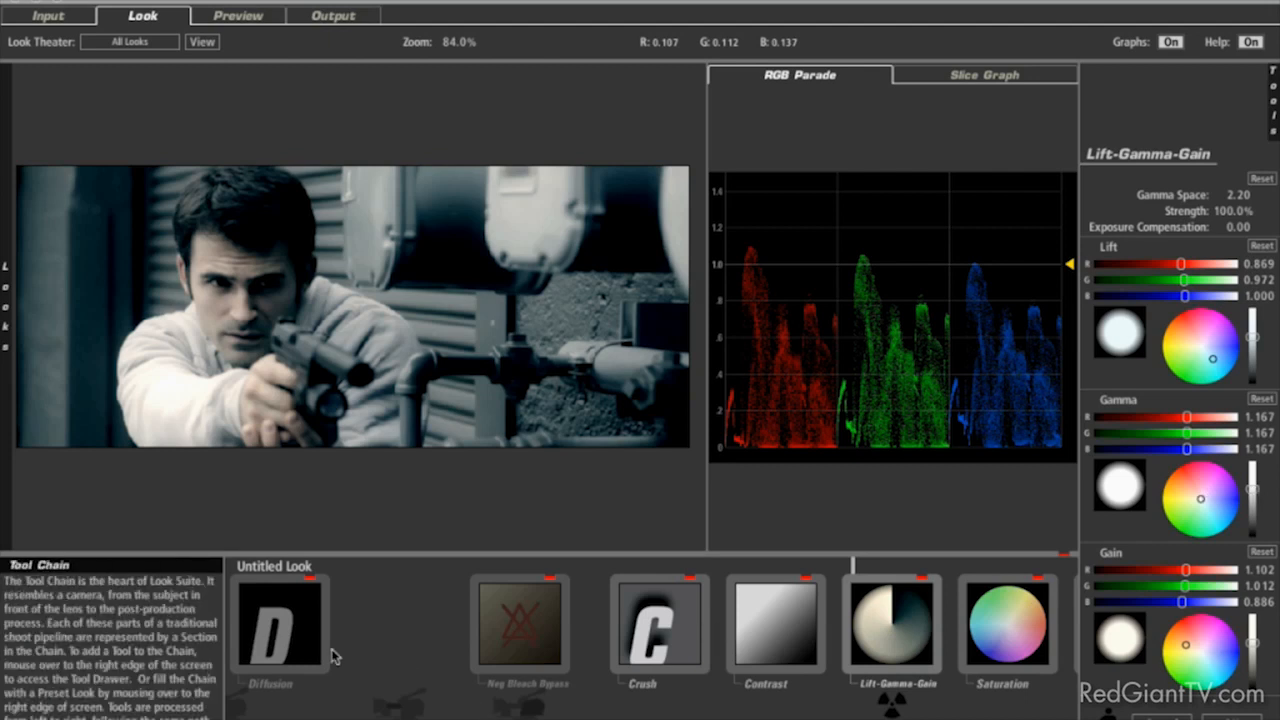
Toggle each of the two Diffusion tools off and on to compare their effect on the image.
left_click(285, 635)
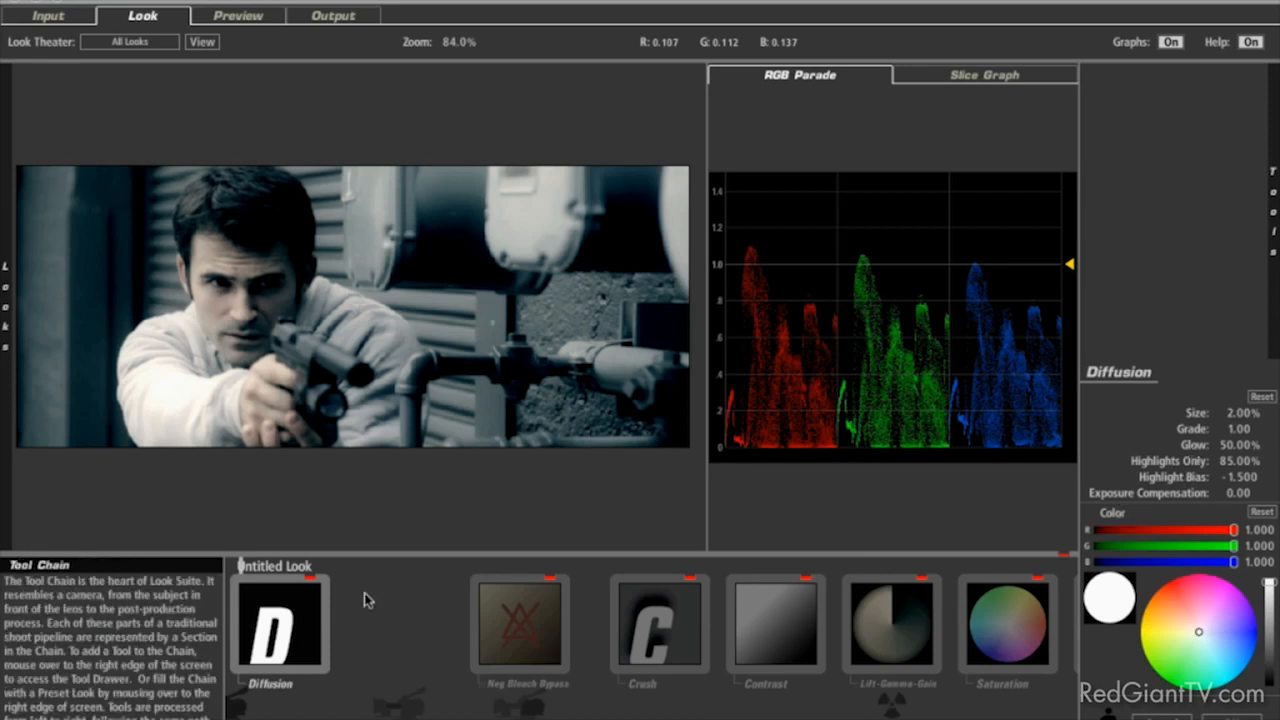
left_click(310, 579)
left_click(310, 579)
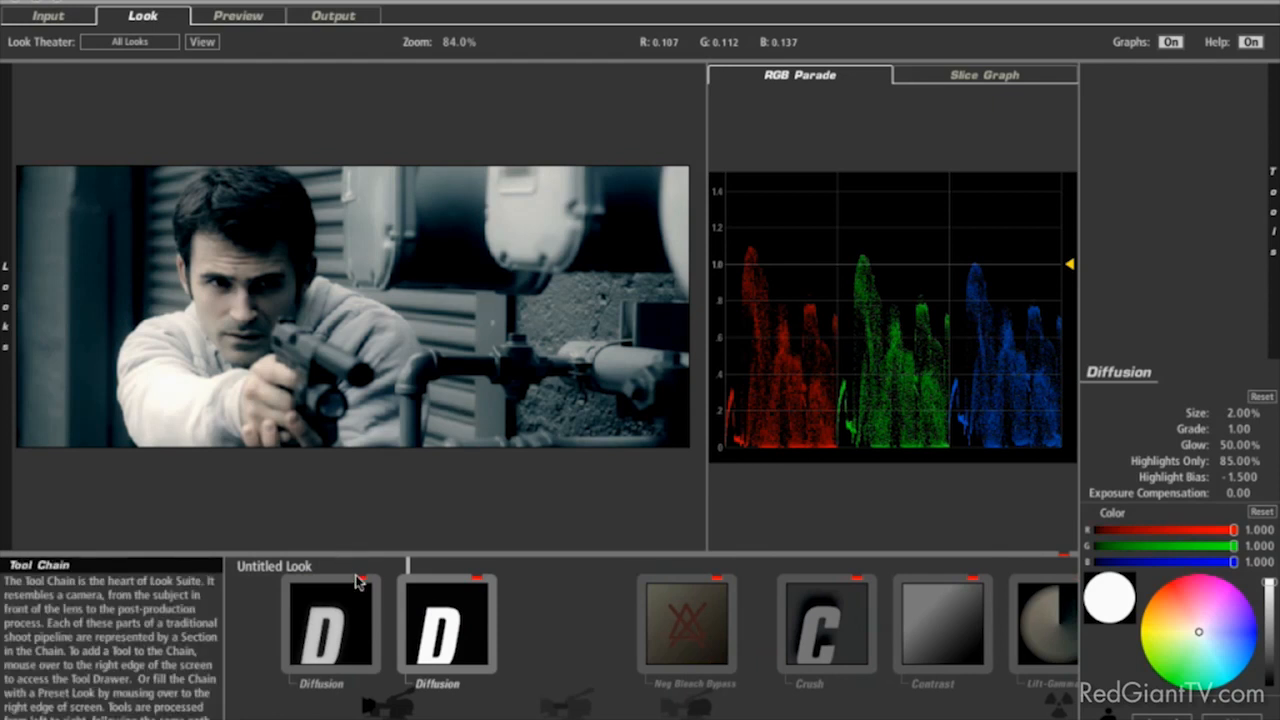
left_click(360, 580)
left_click(360, 580)
left_click(360, 580)
left_click(360, 580)
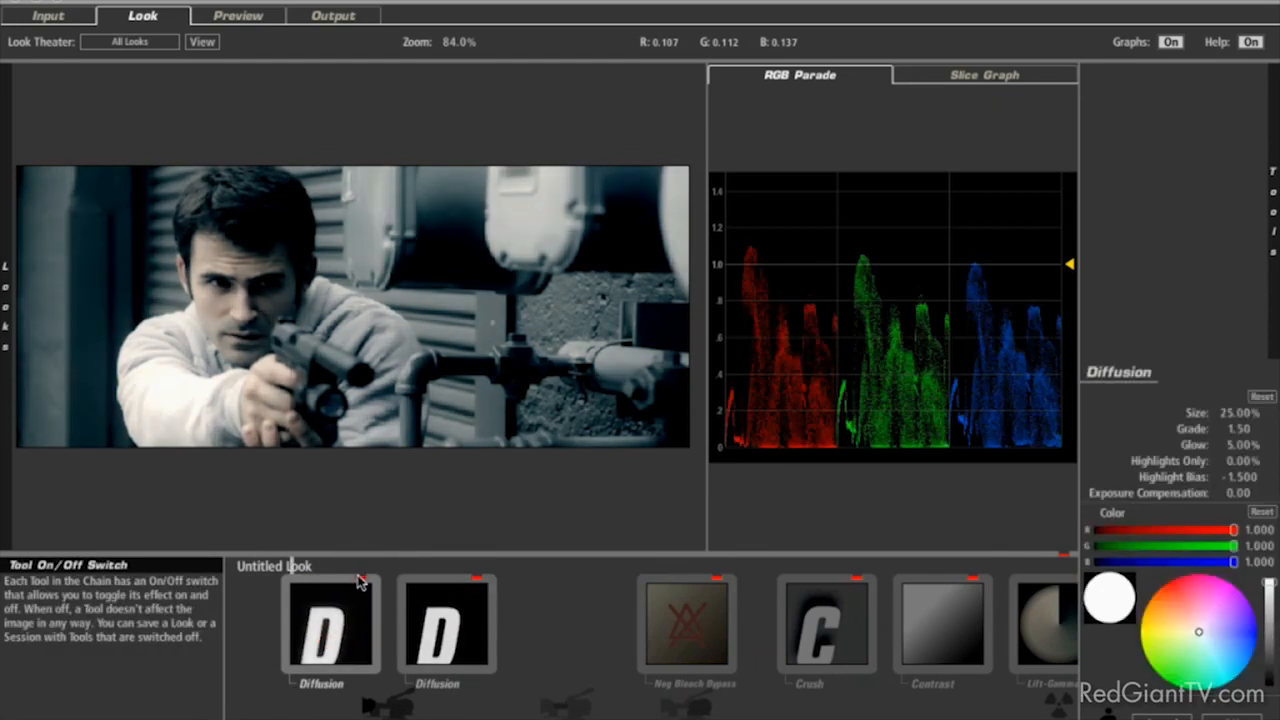
Compare the Terminator Salvation trailer shots at about 00:00:46 and 00:03:17 in QuickTime Player, and return to the Looks editor.
key("super+Tab")
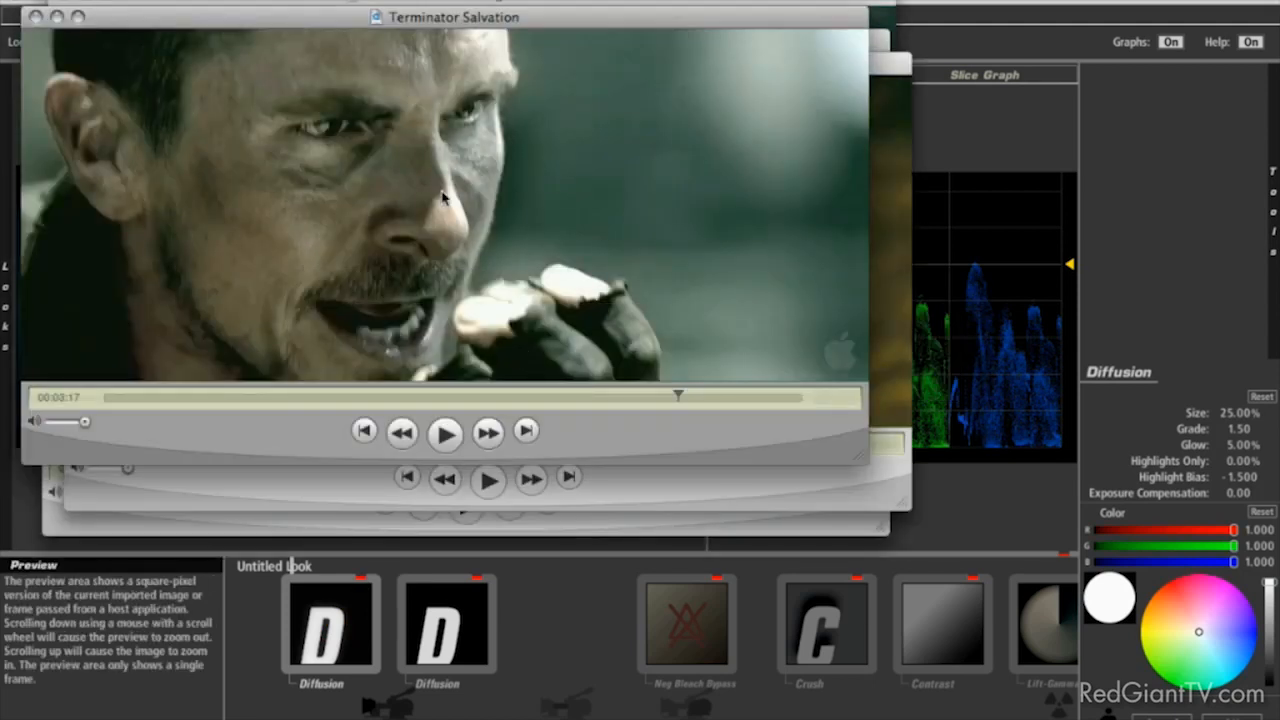
left_click(176, 400)
left_click_drag(176, 400, 239, 412)
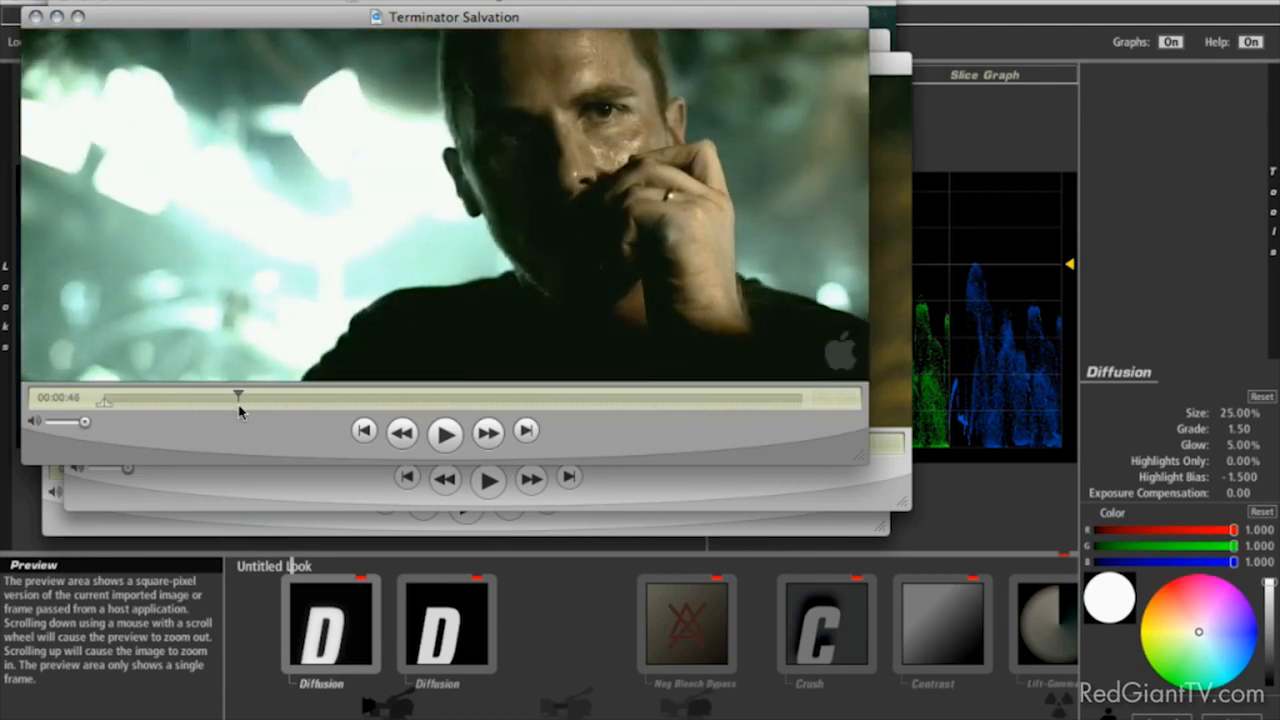
left_click_drag(704, 407, 678, 403)
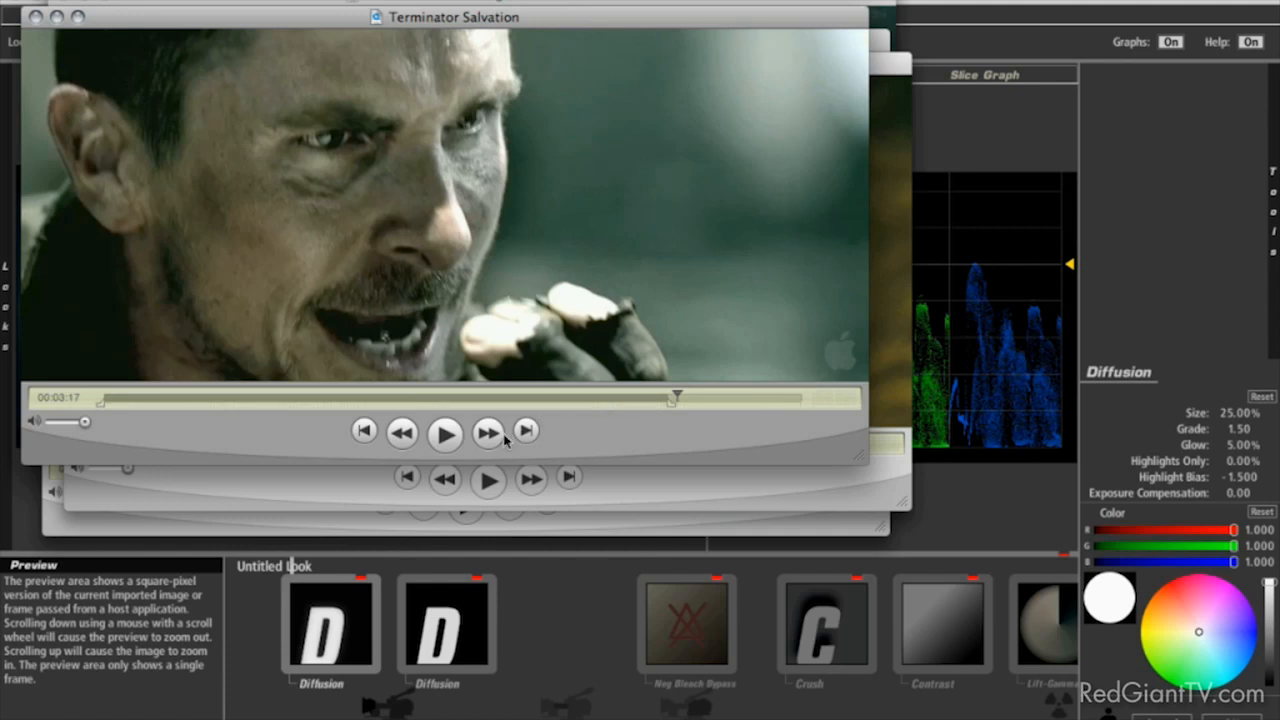
key("super+Tab")
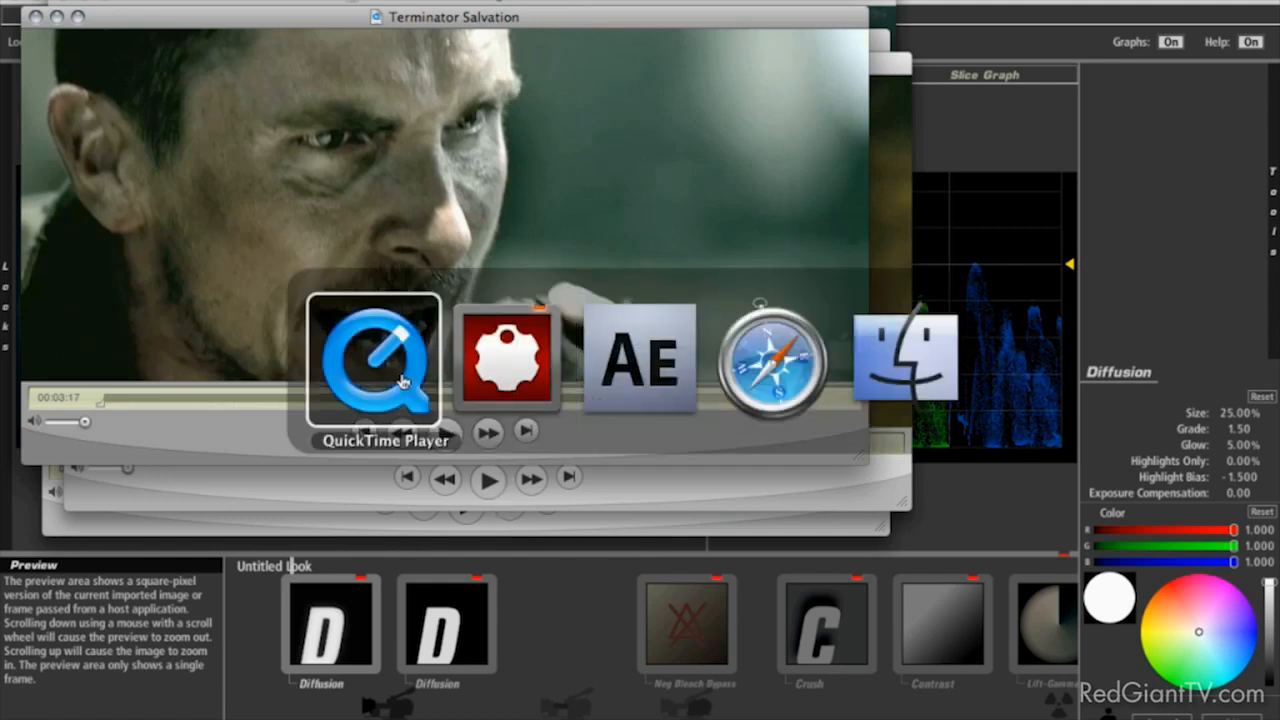
left_click(527, 376)
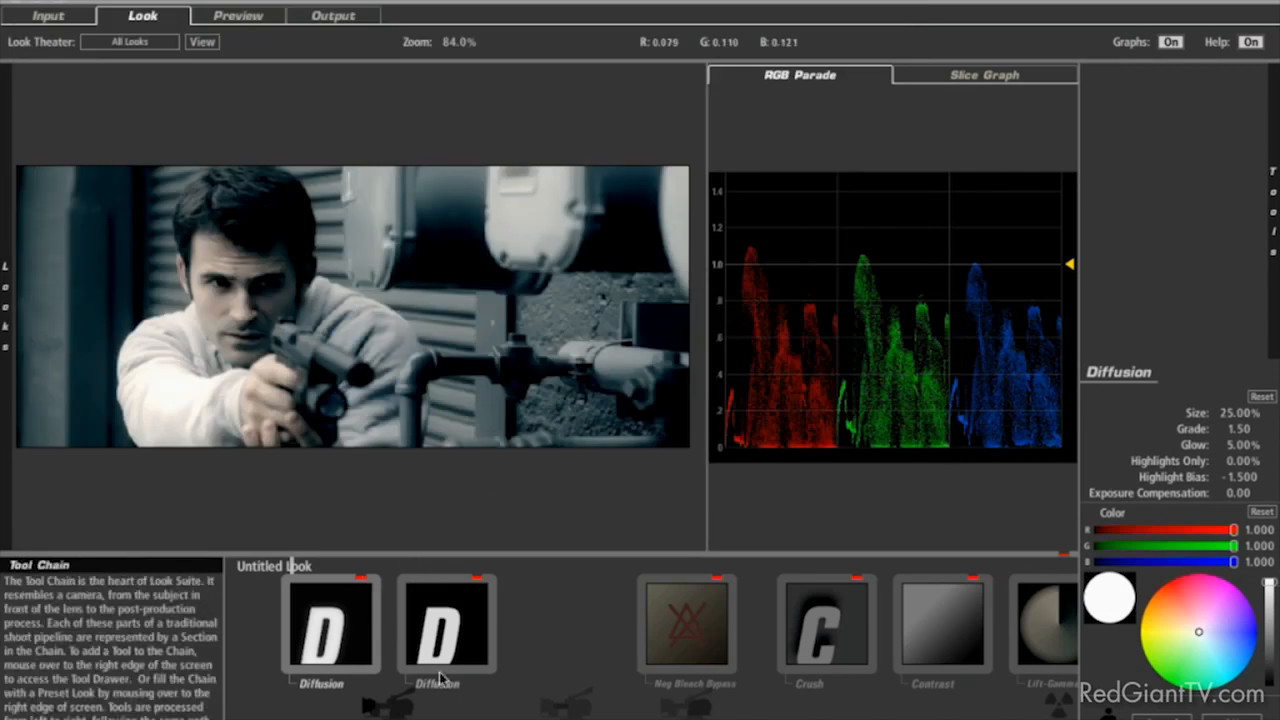
Set the Diffusion tool's size to 70.60% and compare the result with the Terminator Salvation frame in QuickTime Player.
left_click_drag(1245, 413, 1272, 413)
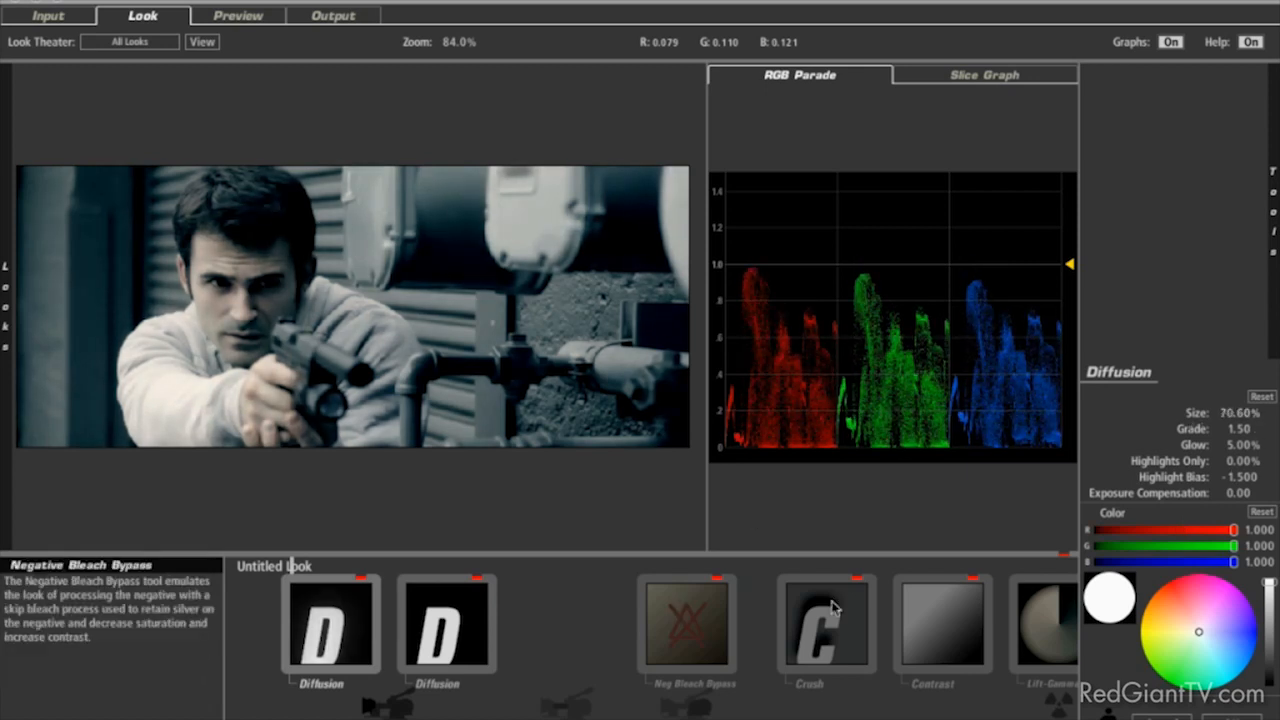
key("super+Tab")
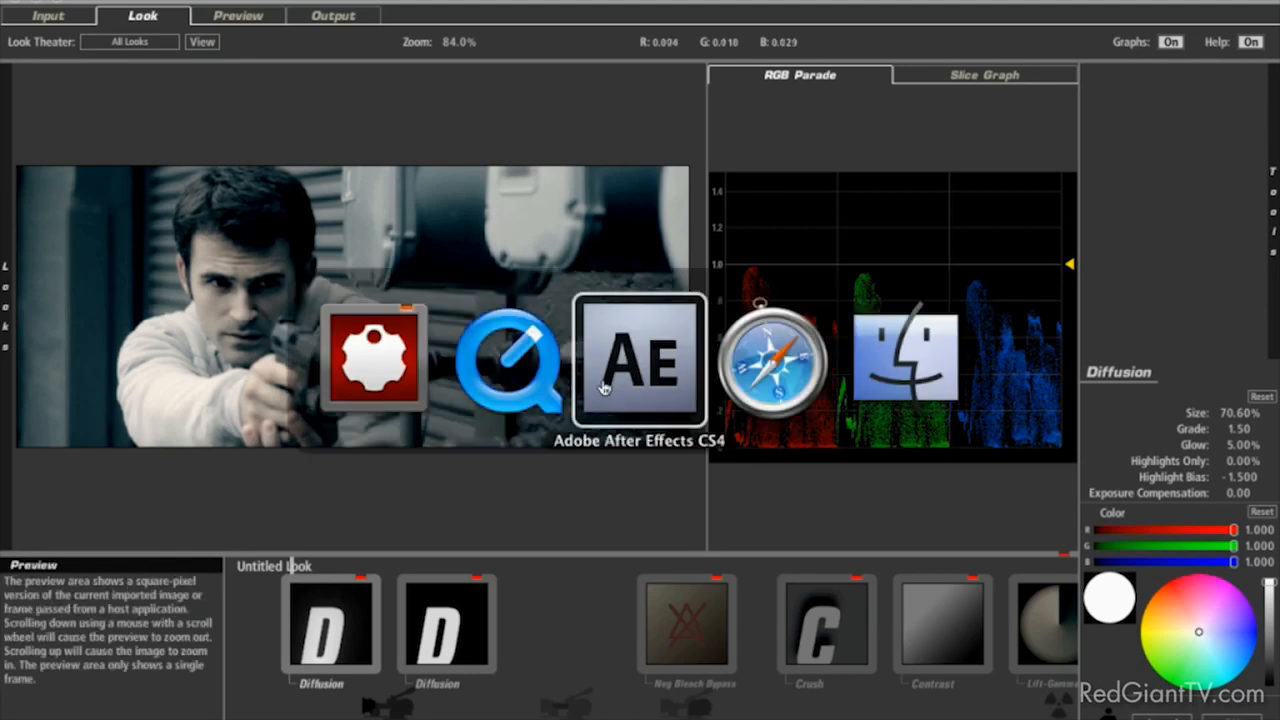
left_click(532, 386)
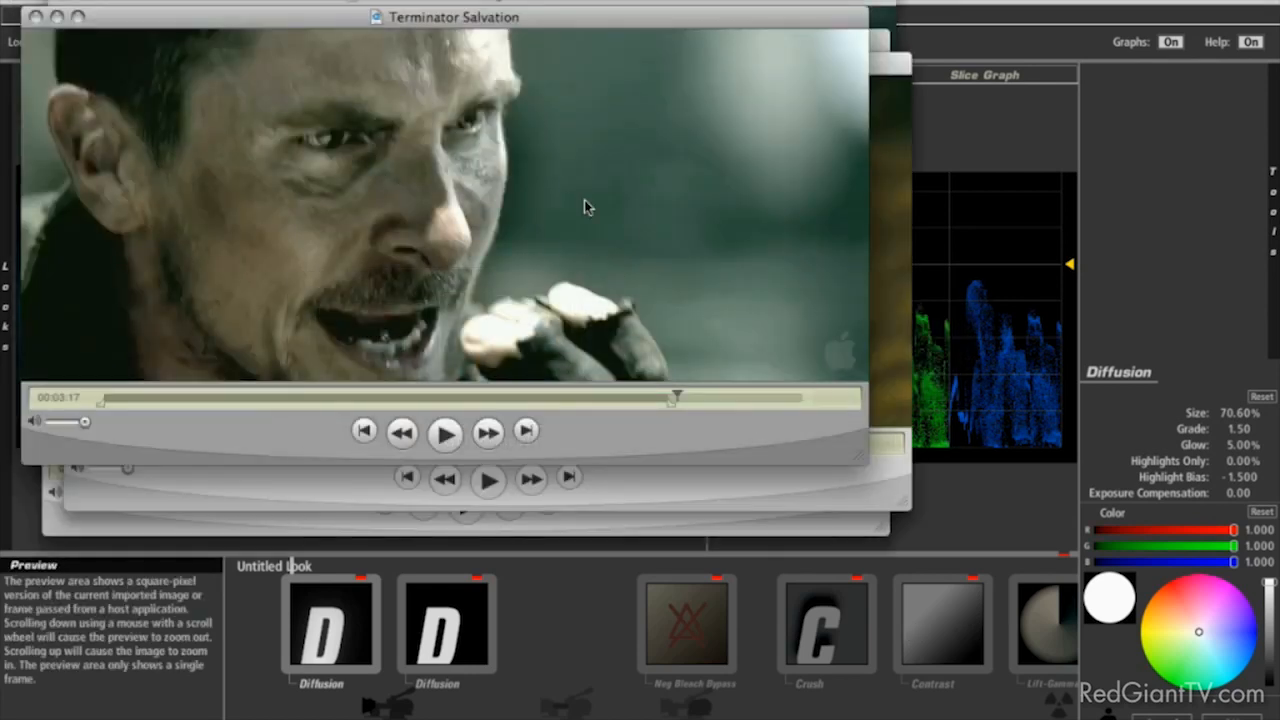
key("super+Tab")
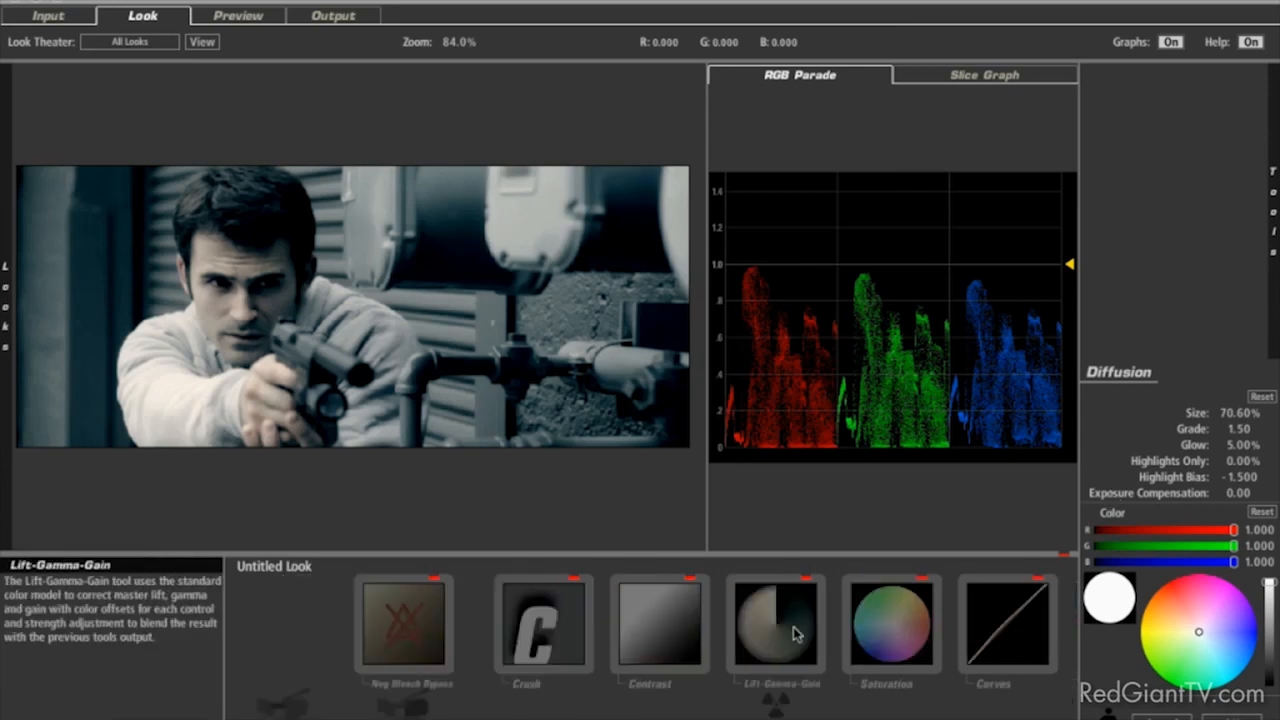
In Lift-Gamma-Gain, set lift to 0.886, 1.000, 0.994, gamma to 1.105, 1.272, 1.124, and gain to 1.323, 0.928, 0.749.
left_click(792, 630)
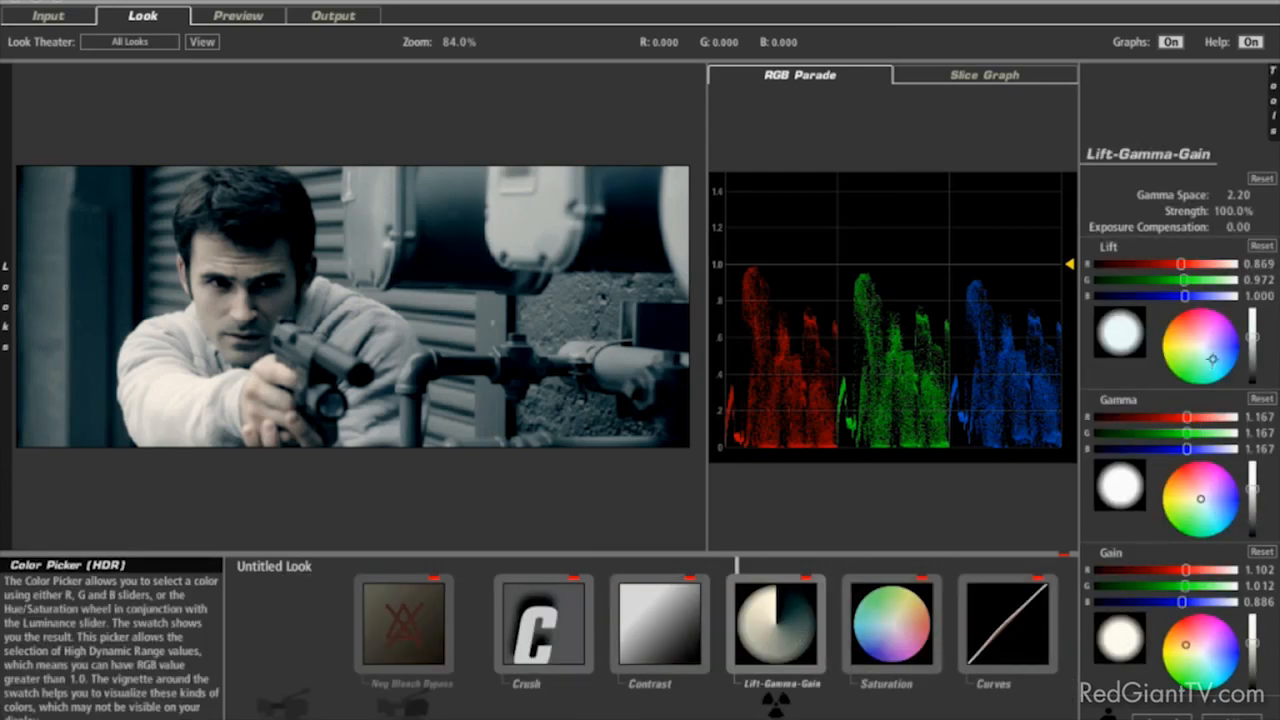
left_click_drag(1209, 361, 1209, 360)
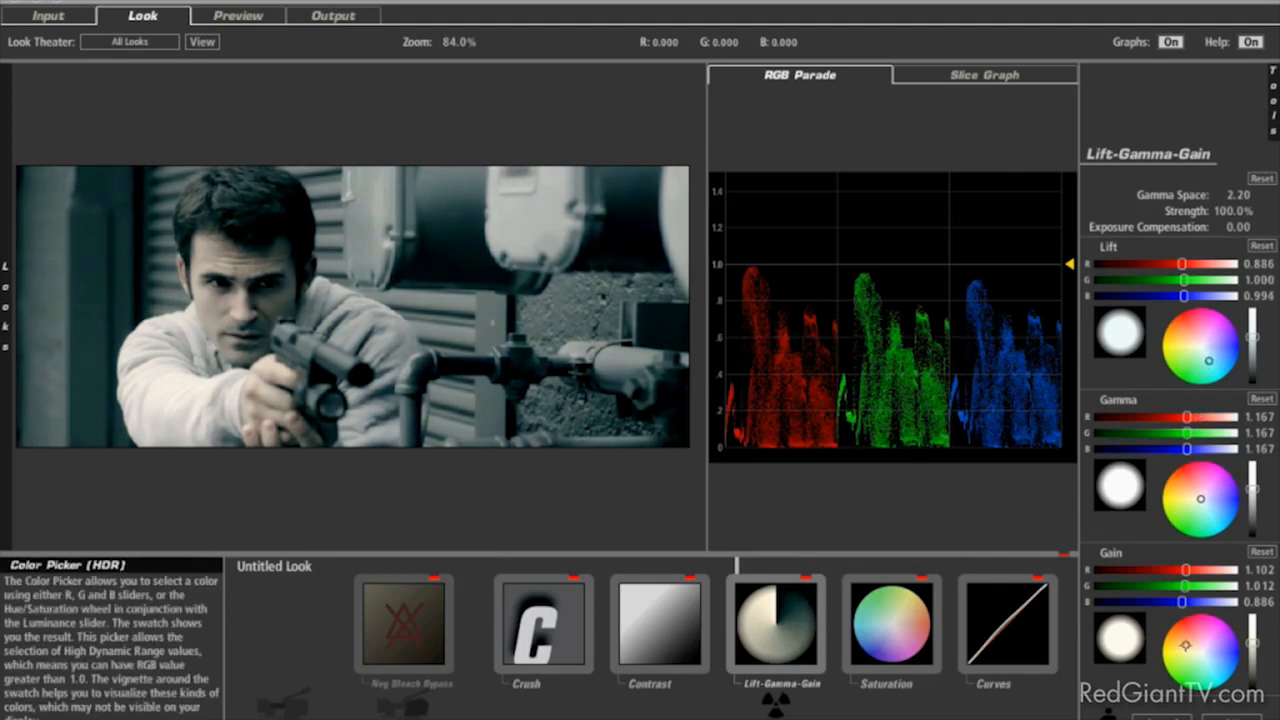
left_click_drag(1184, 645, 1187, 642)
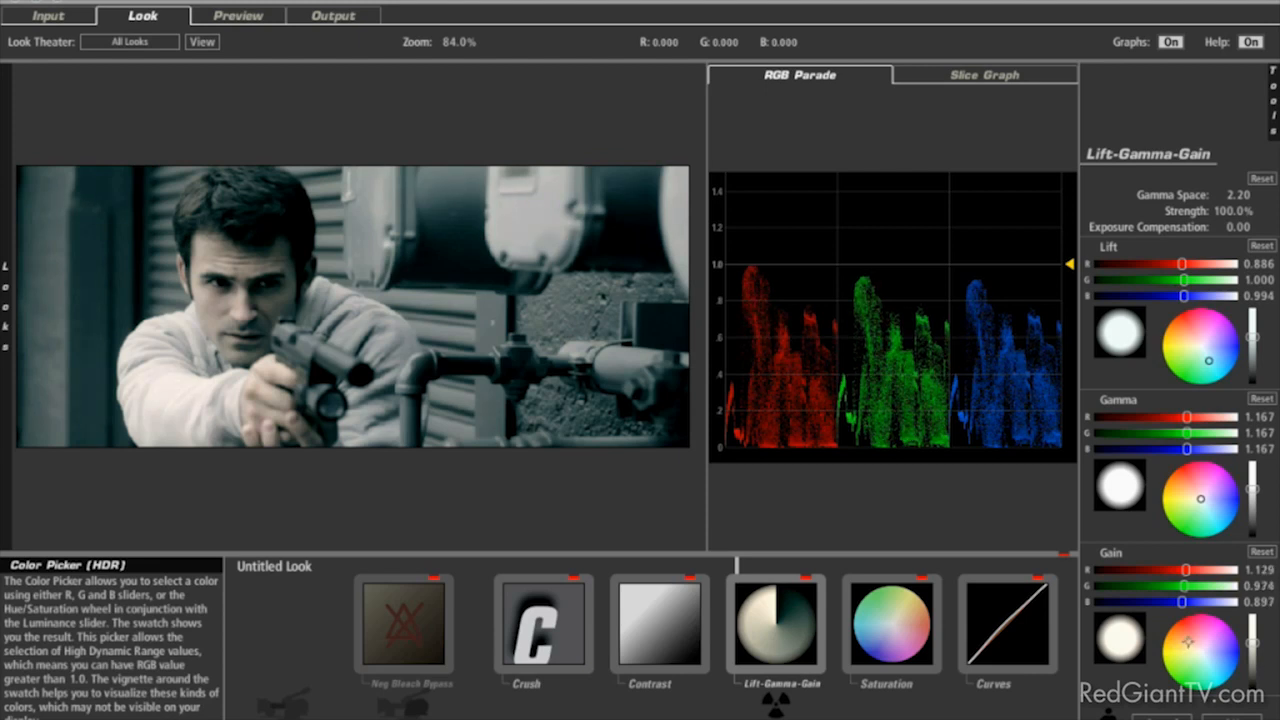
left_click_drag(1187, 642, 1188, 641)
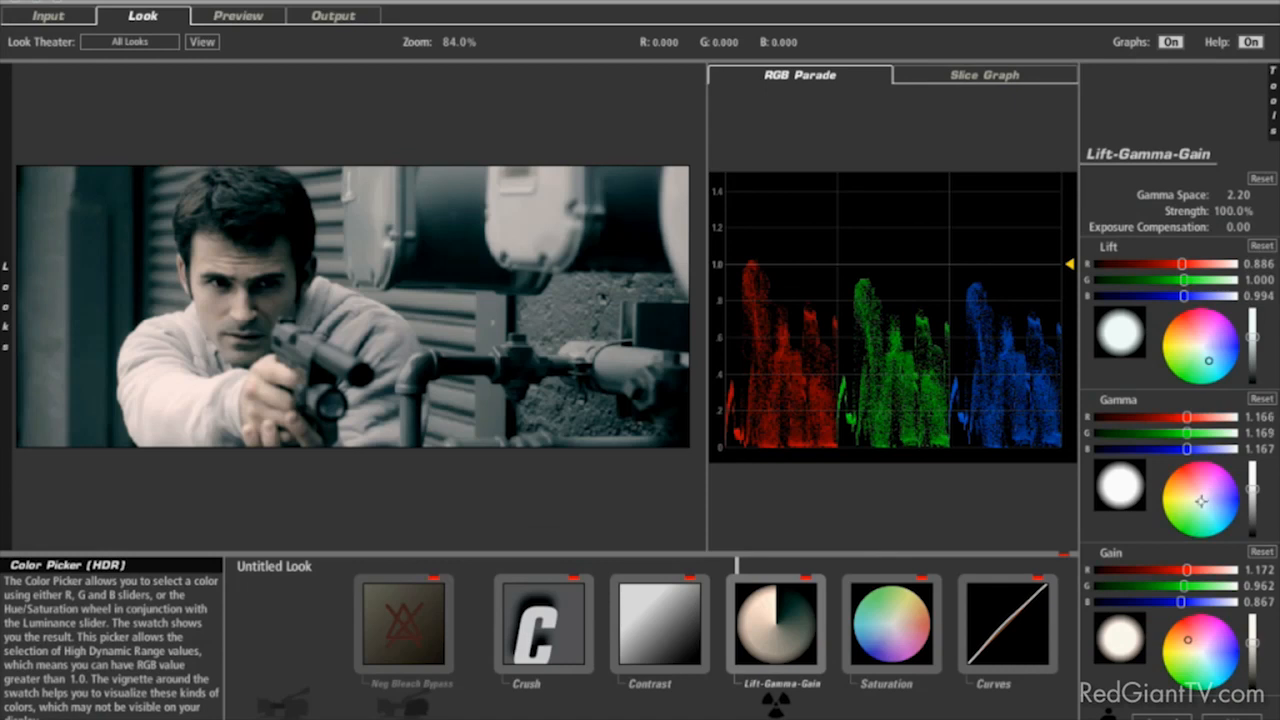
left_click_drag(1201, 500, 1196, 511)
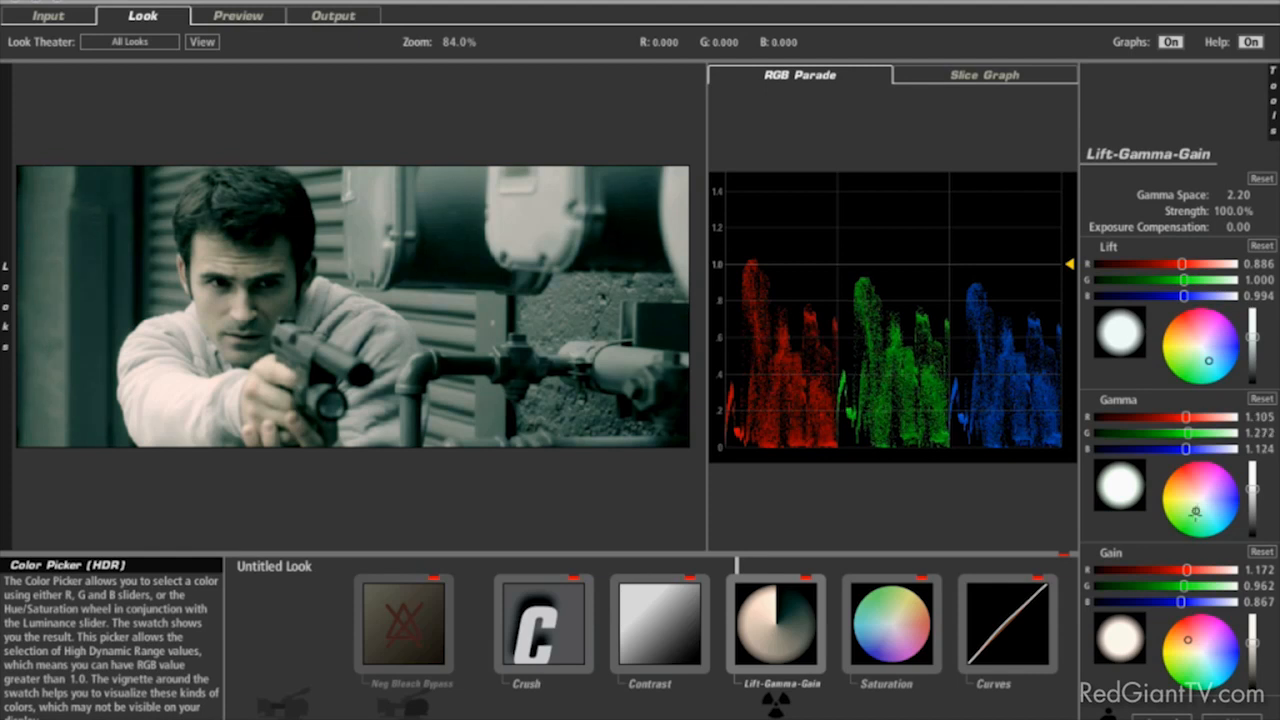
left_click_drag(1185, 643, 1183, 641)
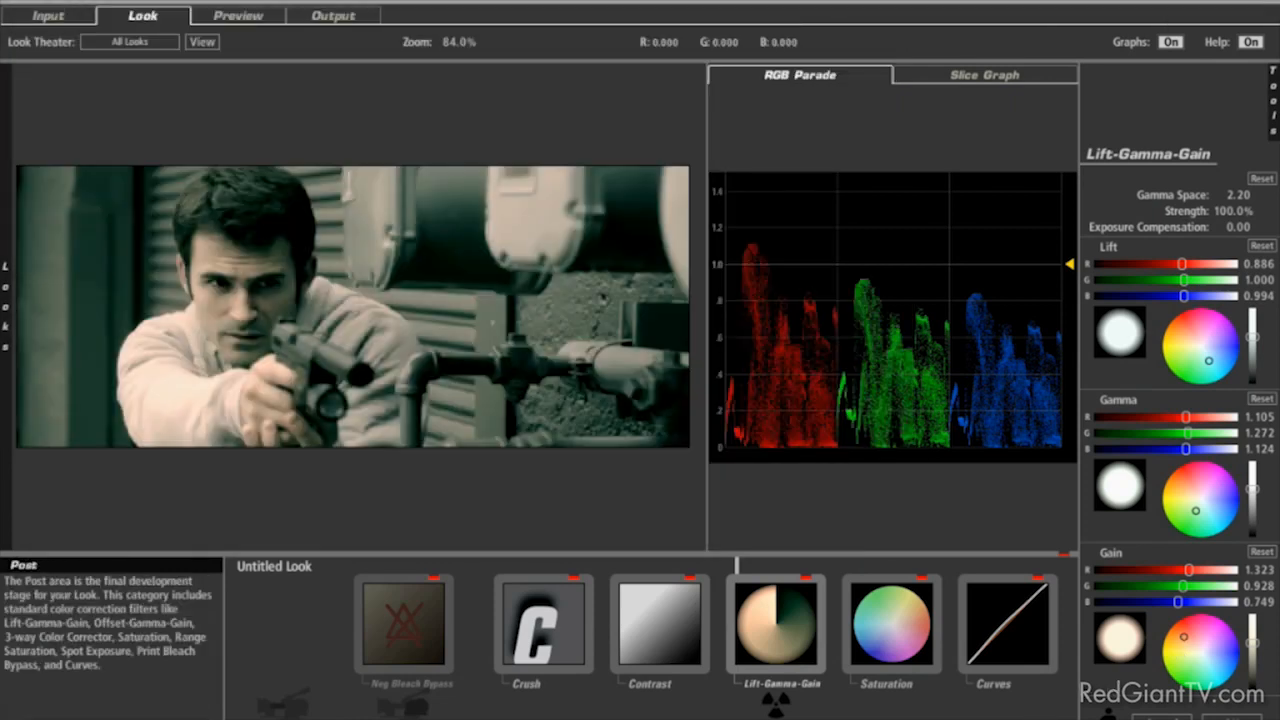
Reduce the Saturation tool to 56.0%, then apply the look and preview the Gun Wide clip in After Effects.
left_click(905, 622)
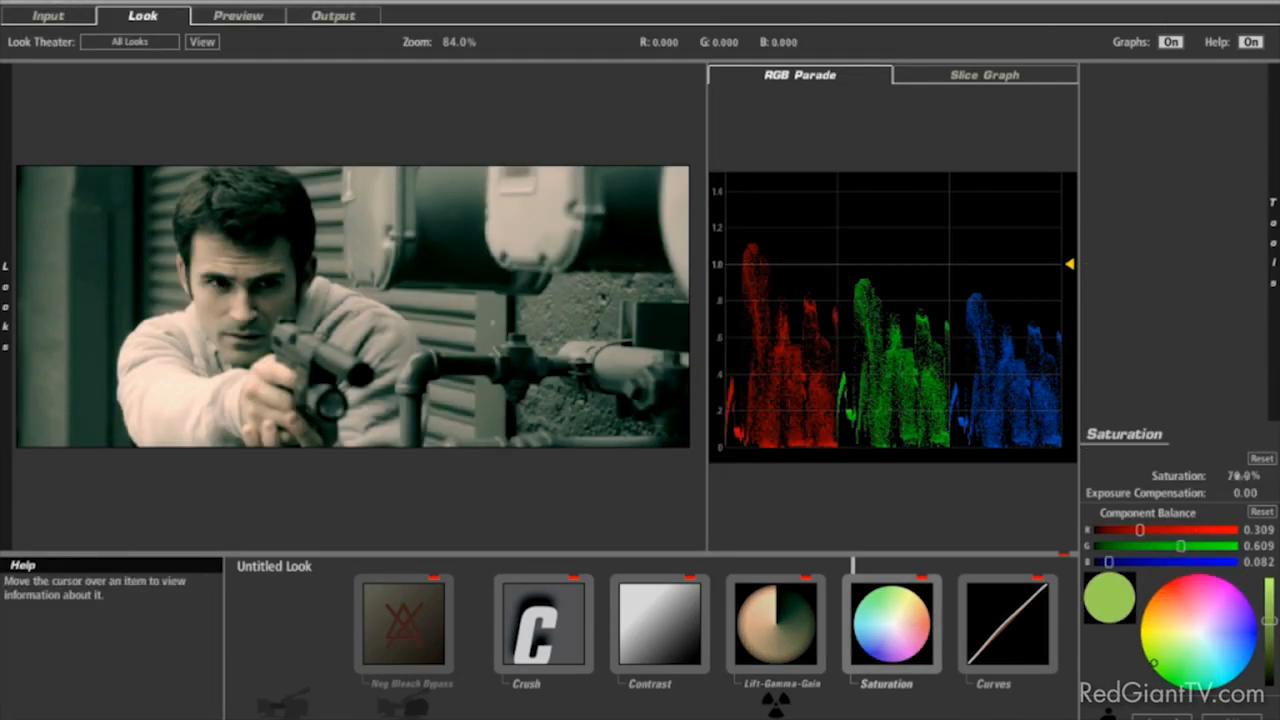
left_click_drag(1243, 476, 1238, 476)
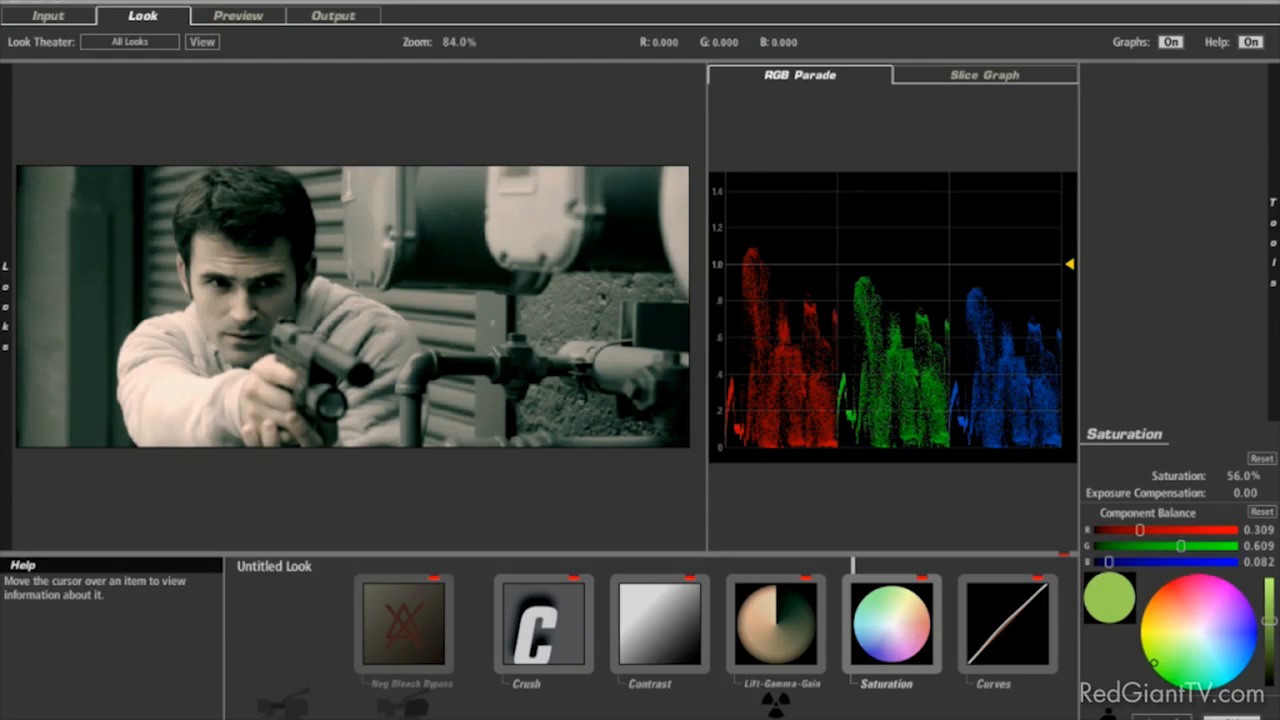
left_click(1226, 714)
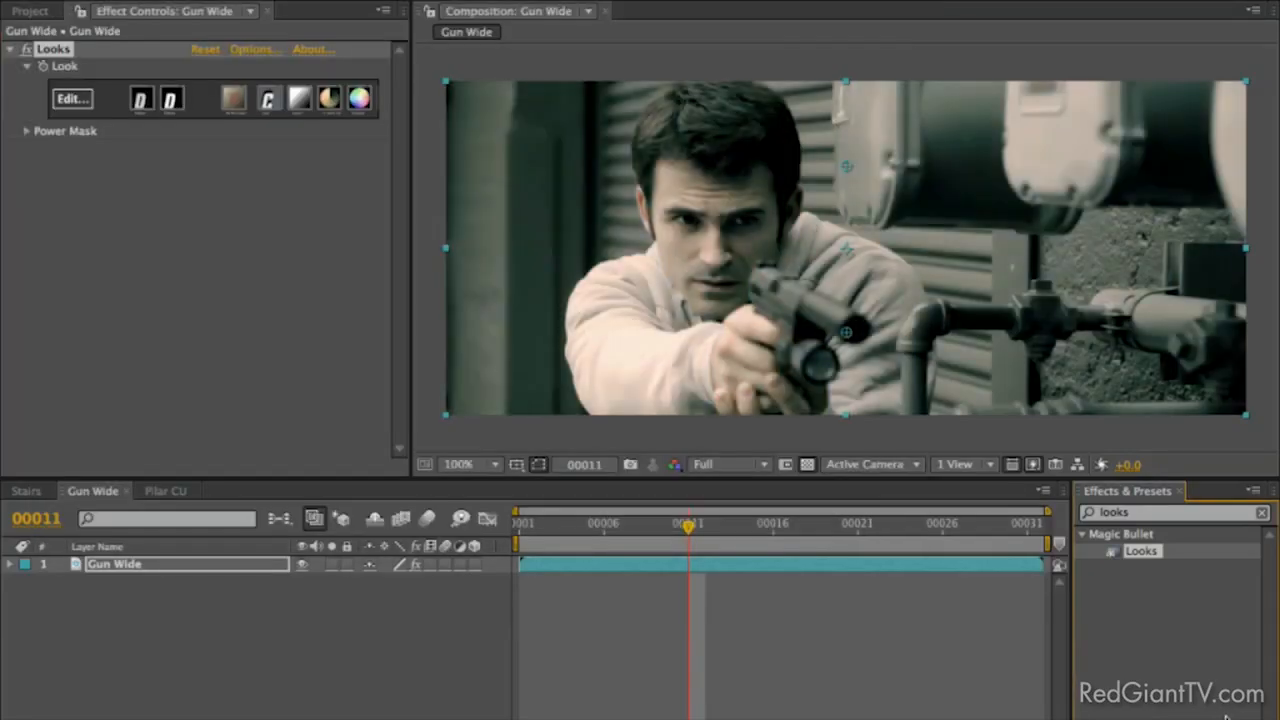
key("space")
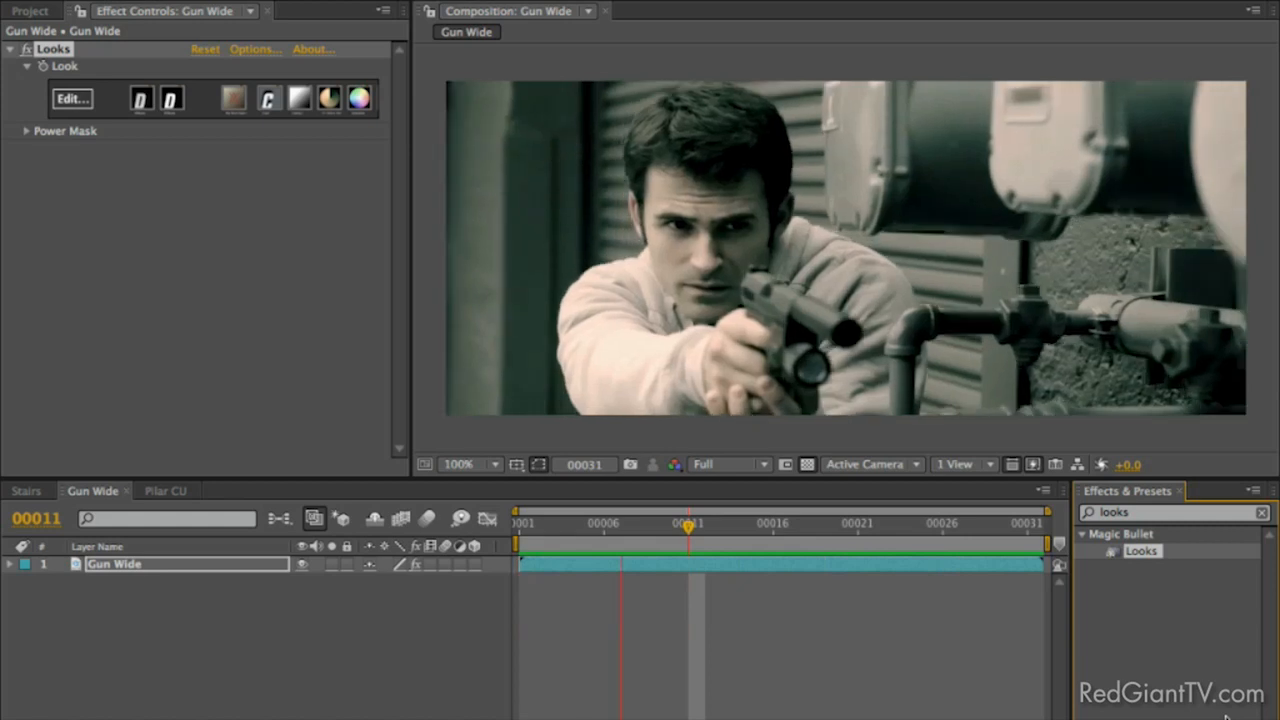
key("space")
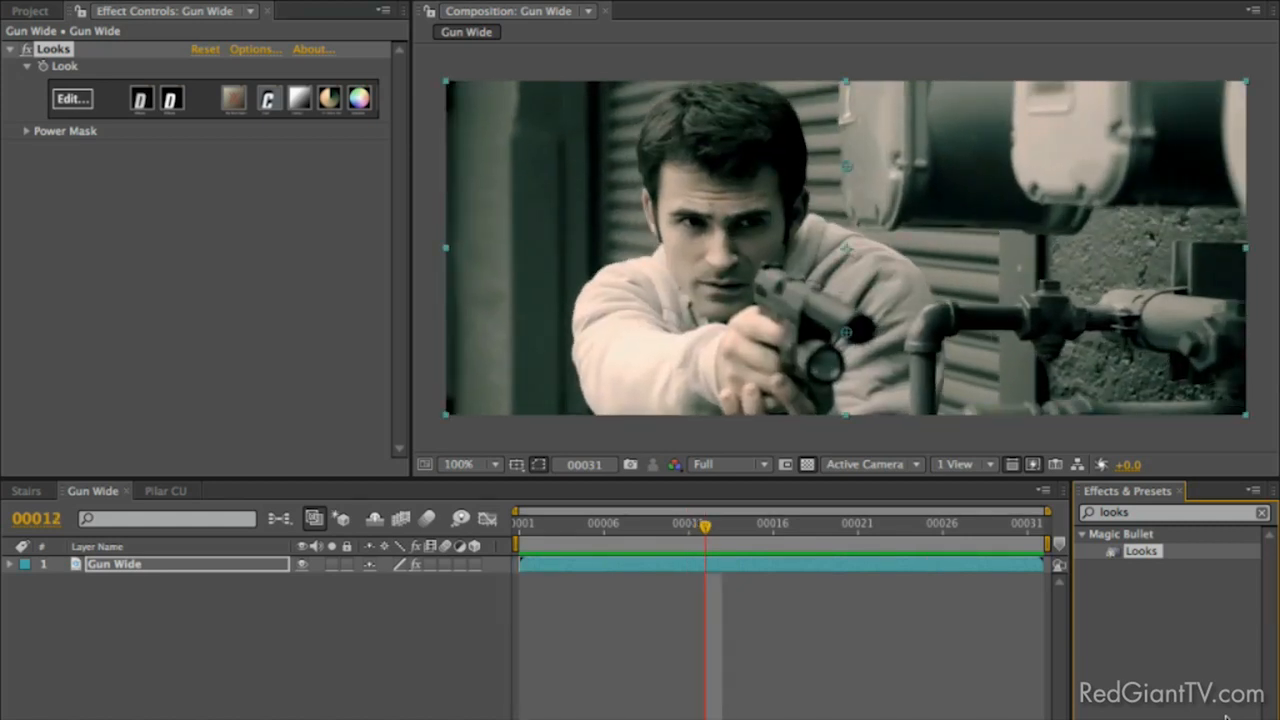
Add a Lens Vignette at 33.0% strength centered at X -9.7%, Y -7.5%, enlarge its outer edge, and preview the applied look.
left_click(72, 99)
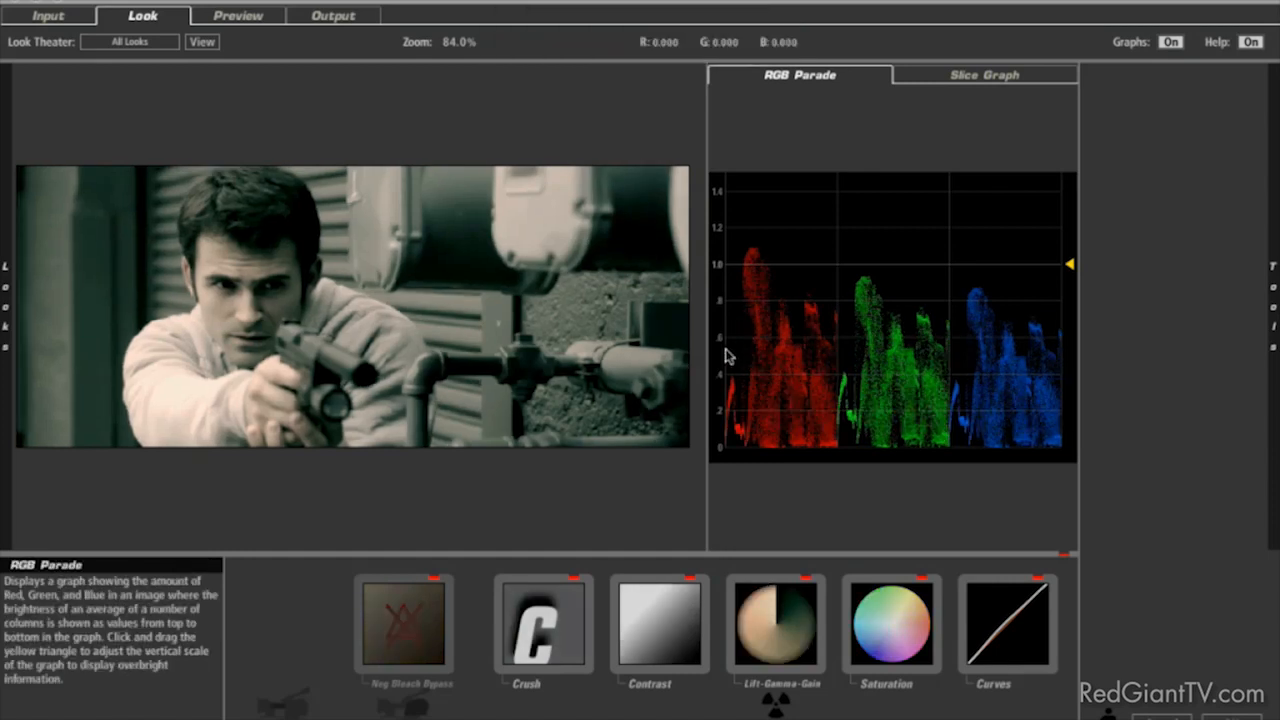
mouse_move(1273, 305)
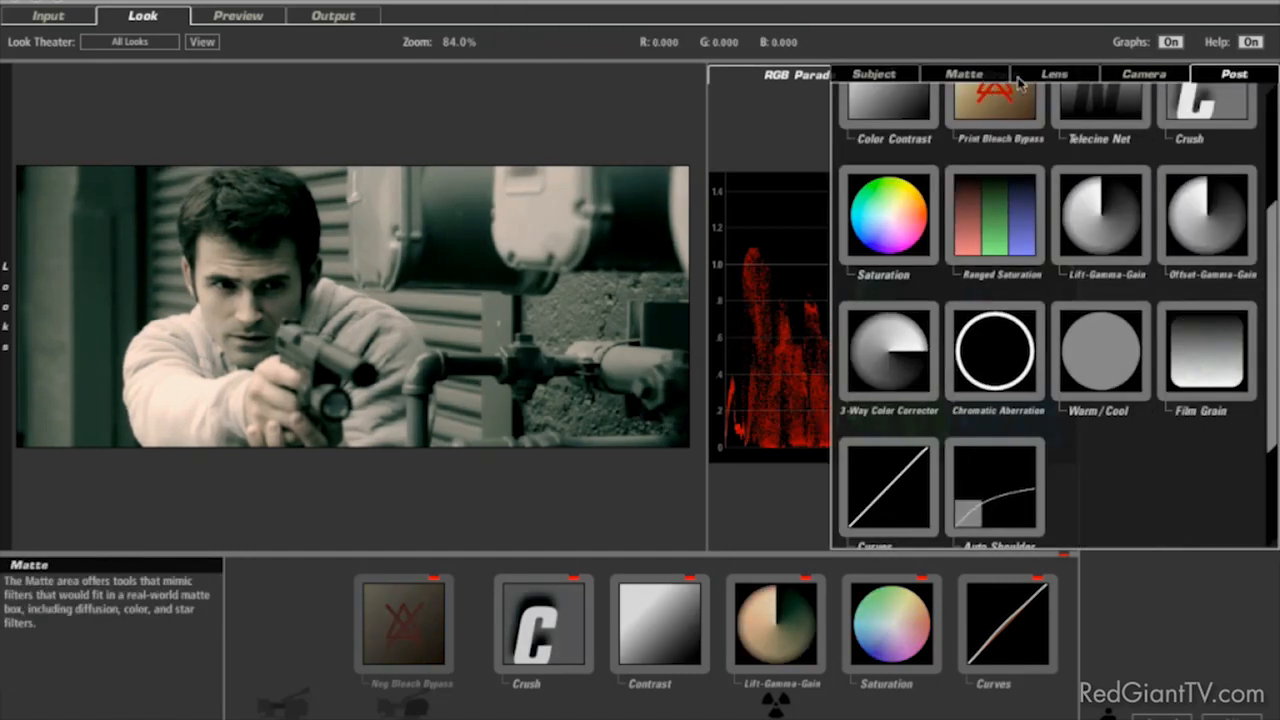
left_click(1054, 74)
left_click(1190, 157)
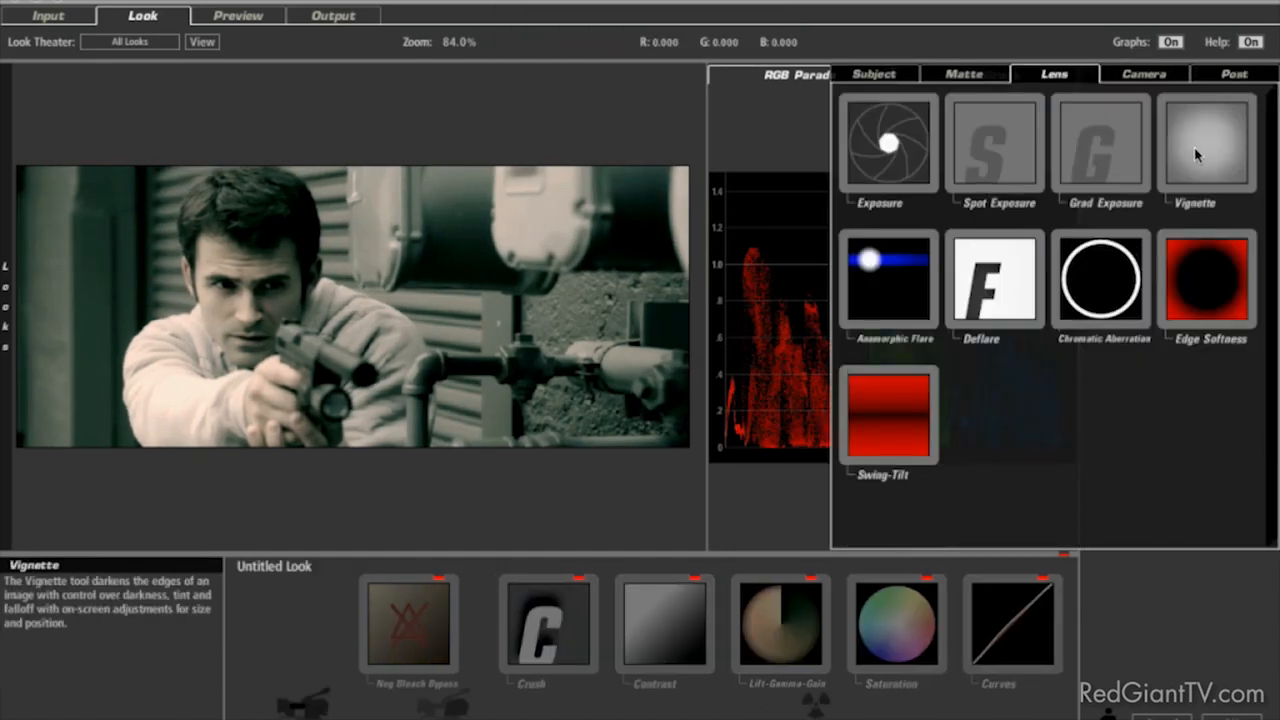
left_click_drag(362, 307, 433, 314)
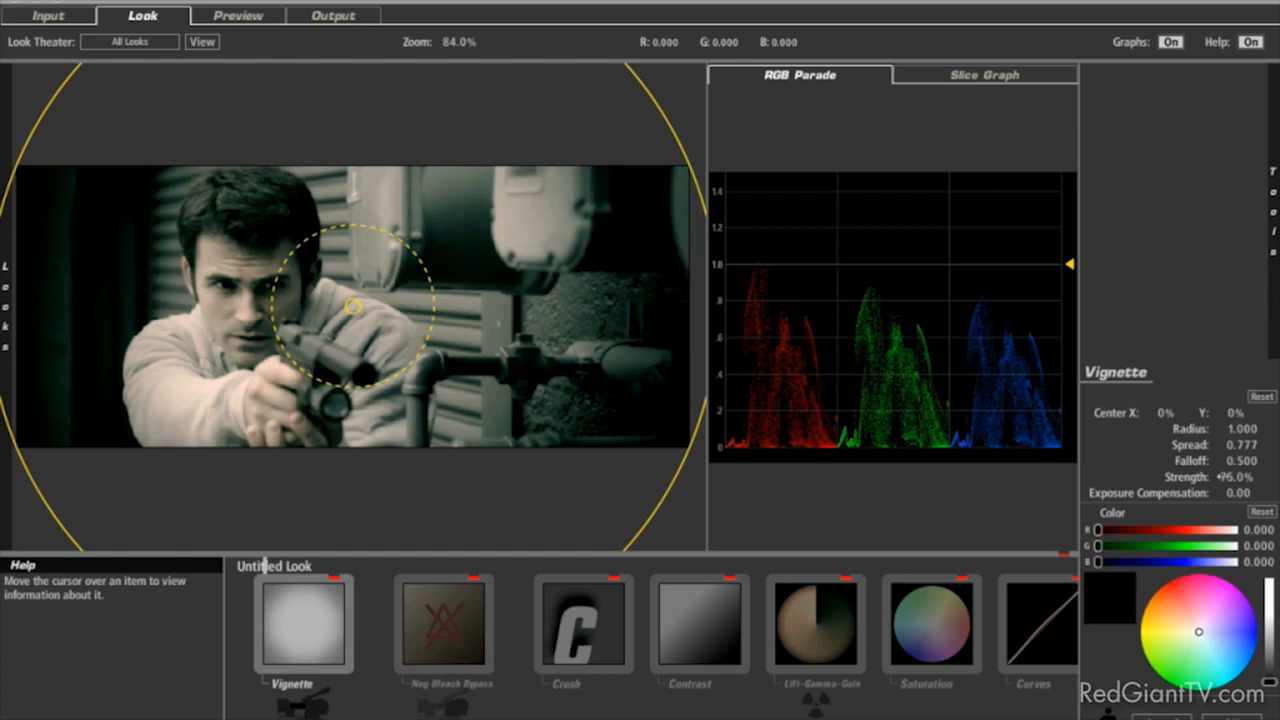
left_click_drag(1231, 477, 1221, 477)
left_click_drag(350, 306, 287, 285)
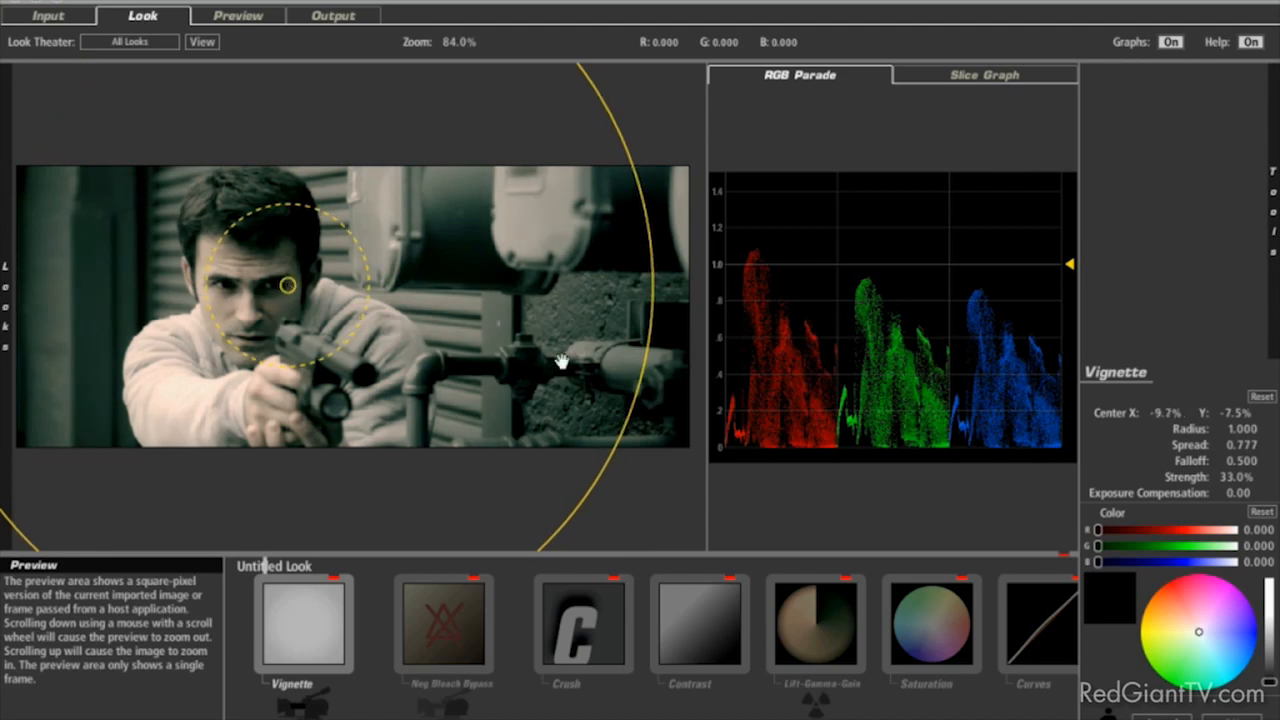
left_click_drag(645, 381, 686, 389)
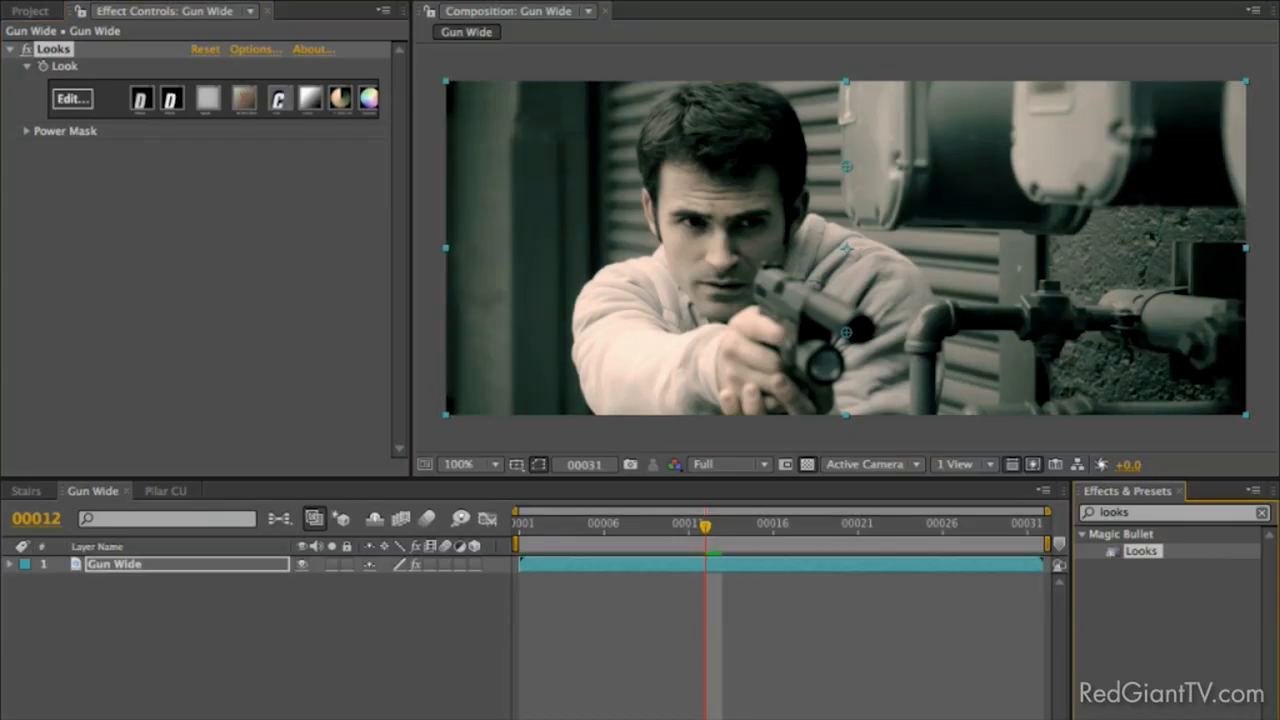
key("KP_0")
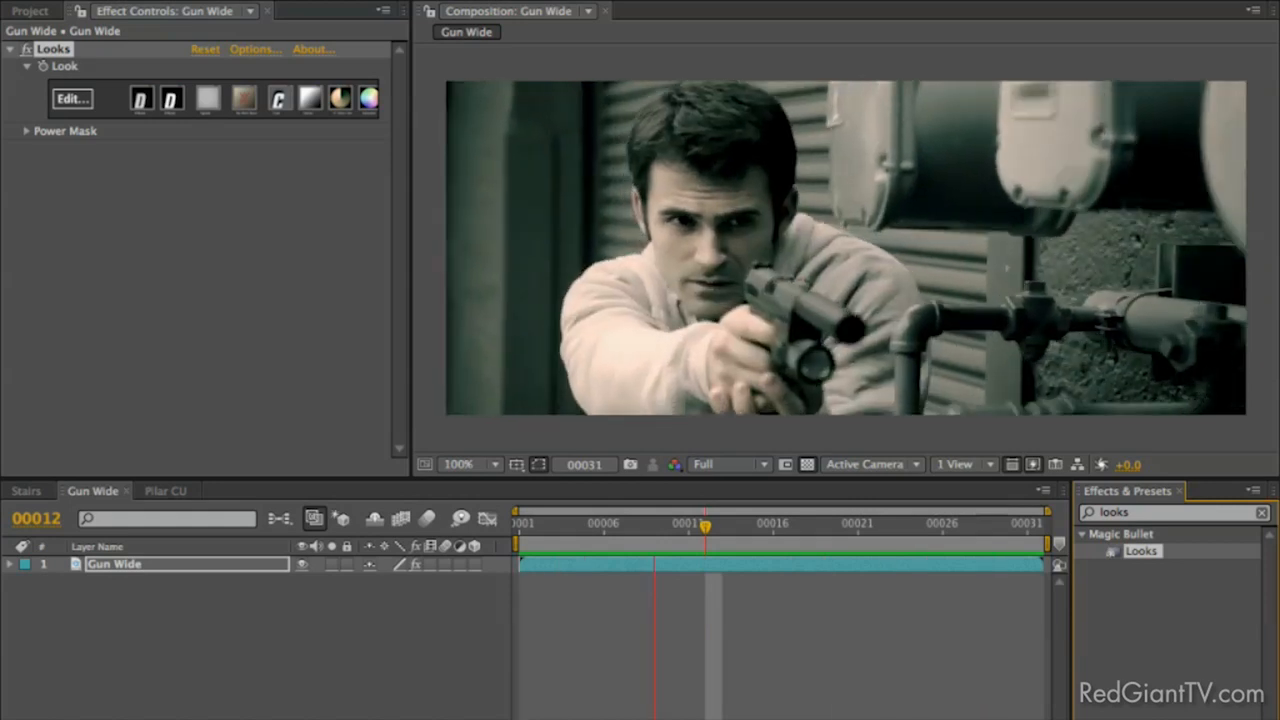
Switch to QuickTime Player and play The Taking of Pelham 123 trailer from about 00:00:34 to 00:00:37.
key("super+Tab")
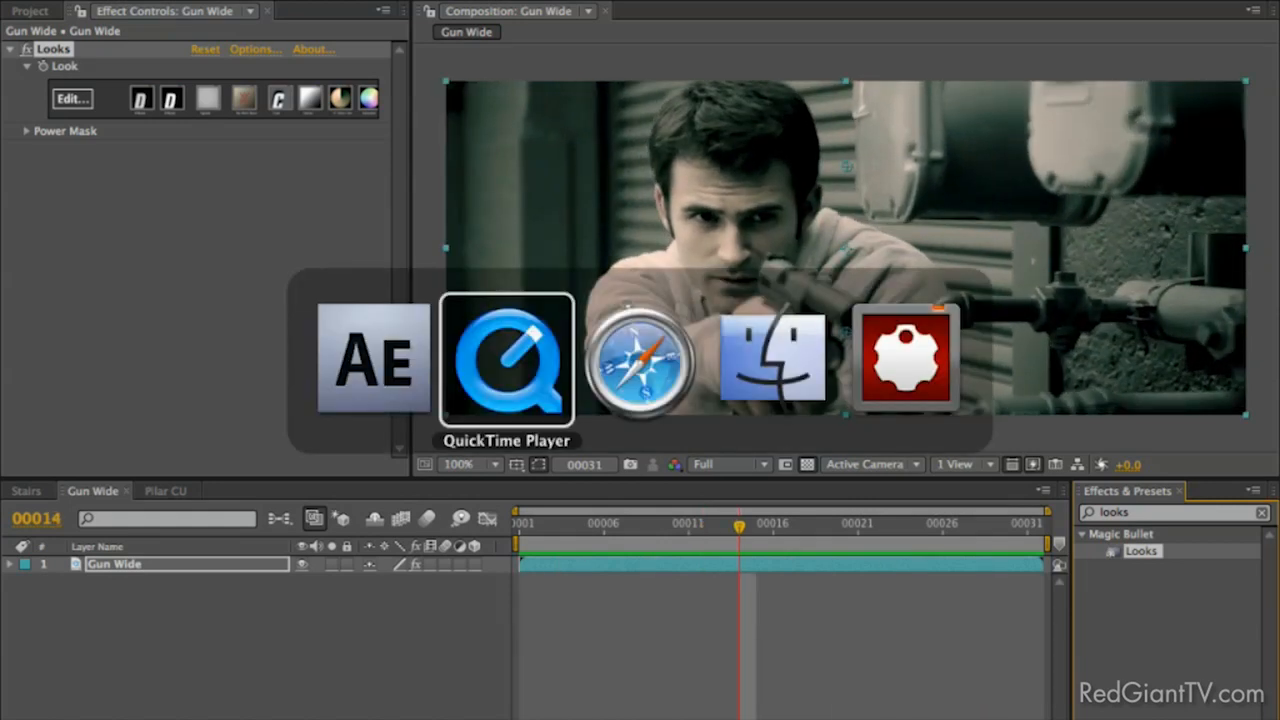
left_click(548, 369)
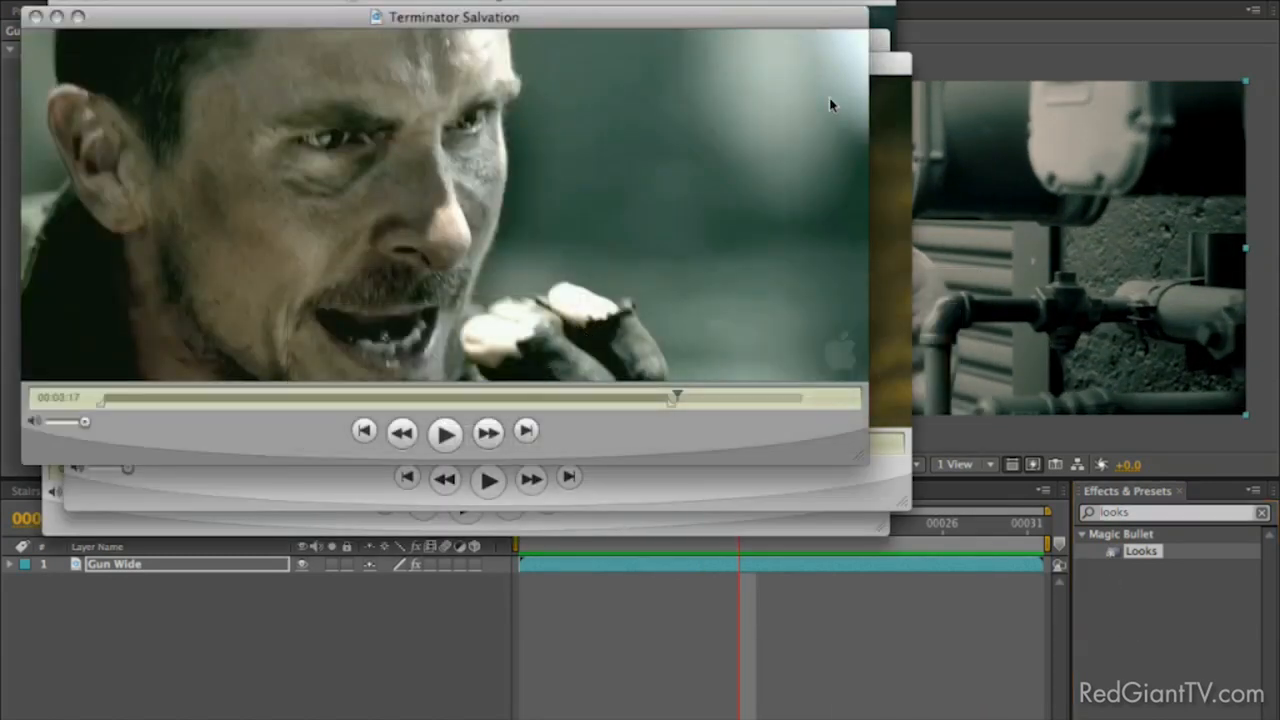
left_click(872, 46)
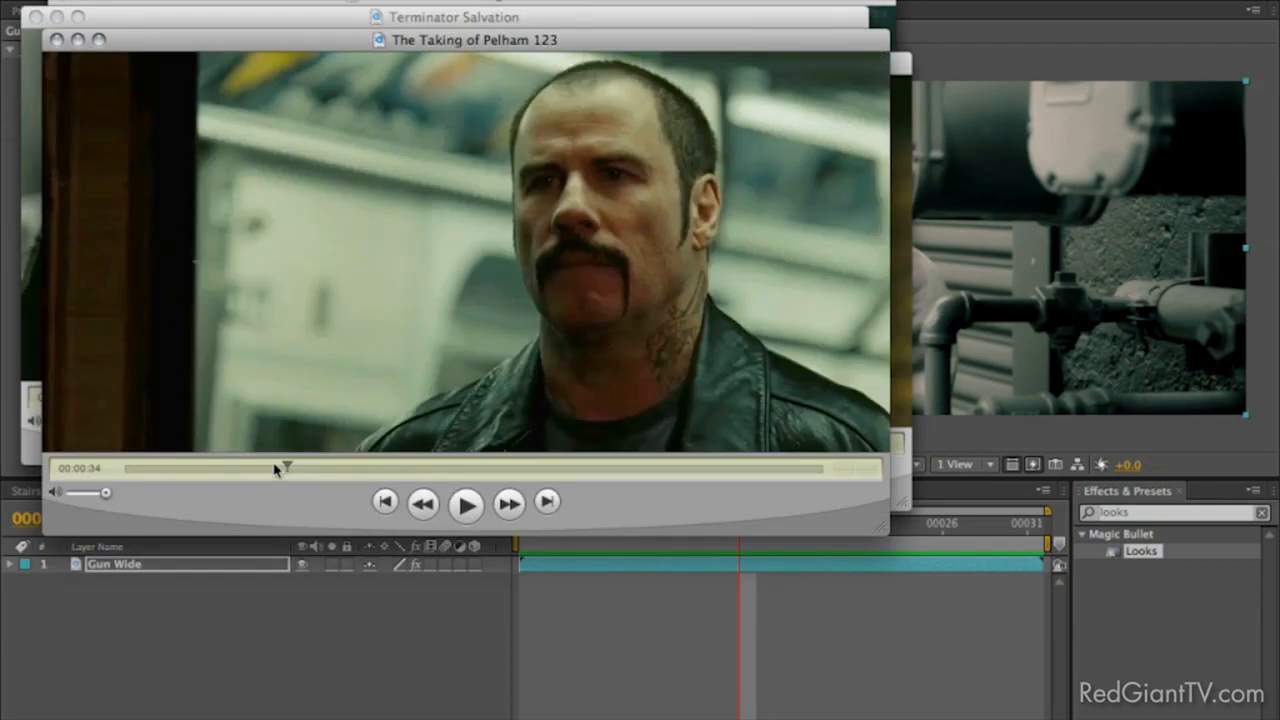
left_click_drag(289, 466, 283, 474)
key("space")
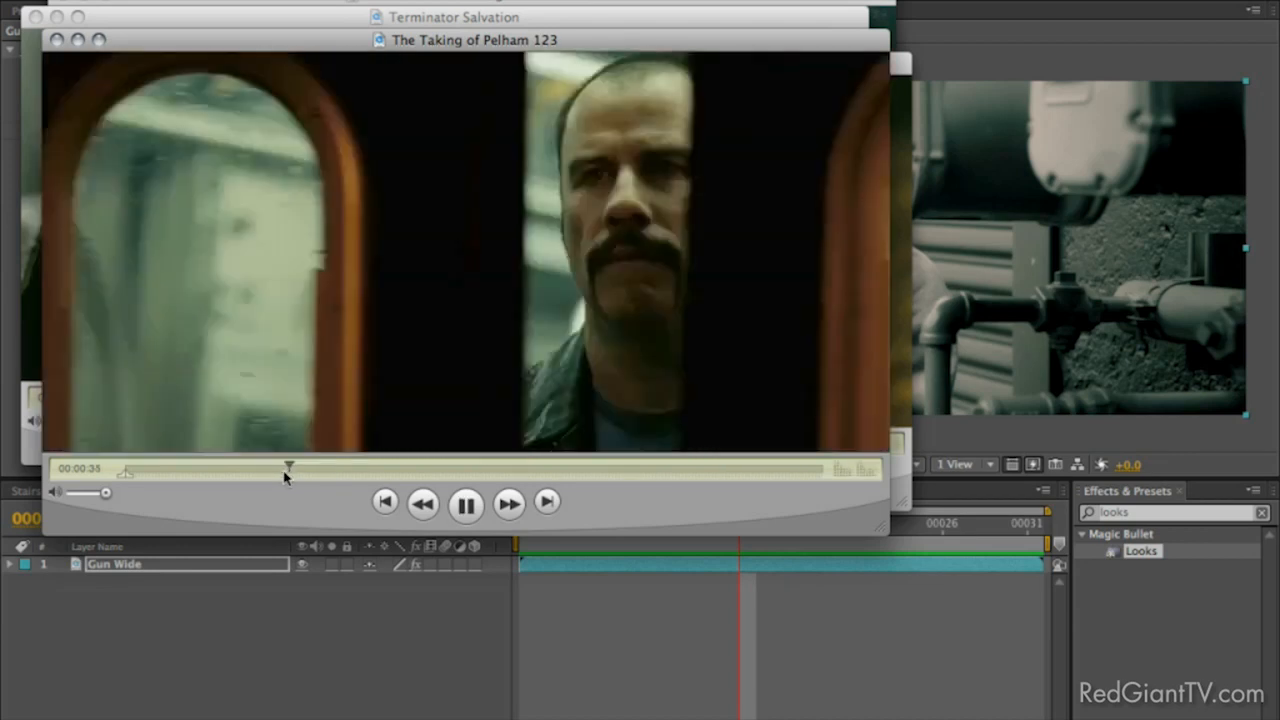
key("space")
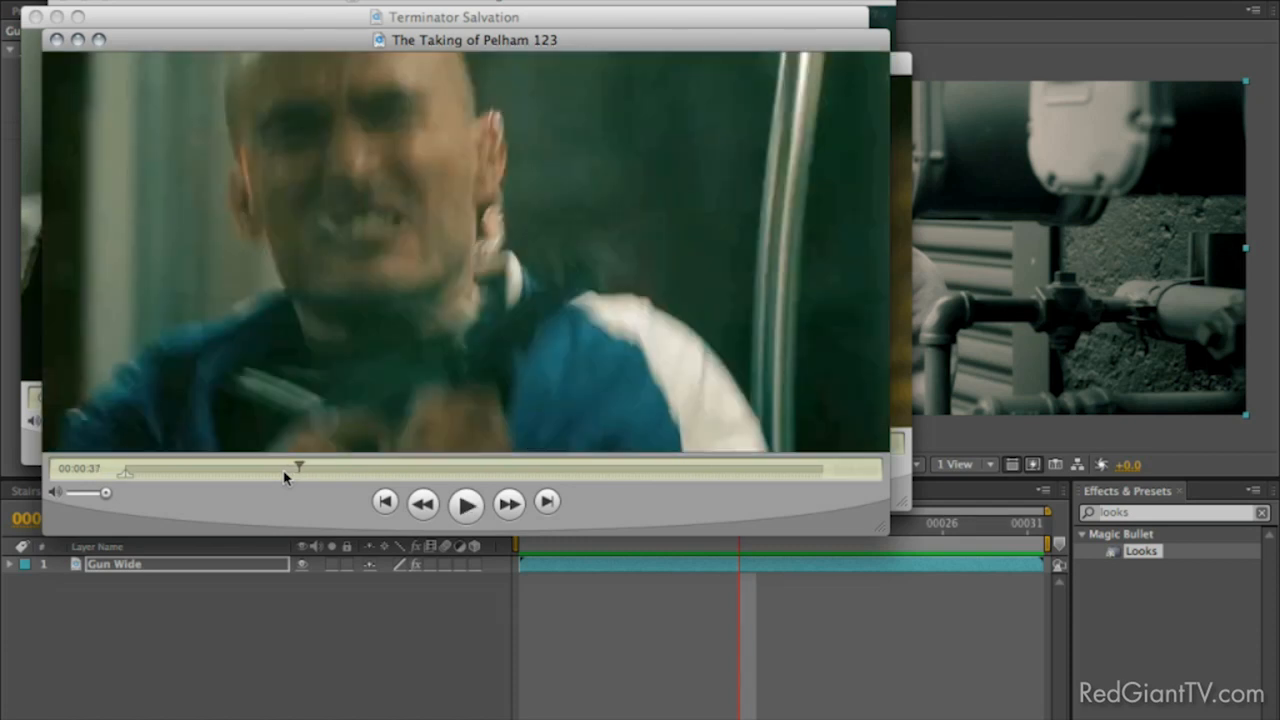
Examine the subway car shots around 00:00:37 of the Pelham 123 trailer frame by frame.
key("Right")
key("Right")
key("Right")
key("Right")
key("Right")
key("Right")
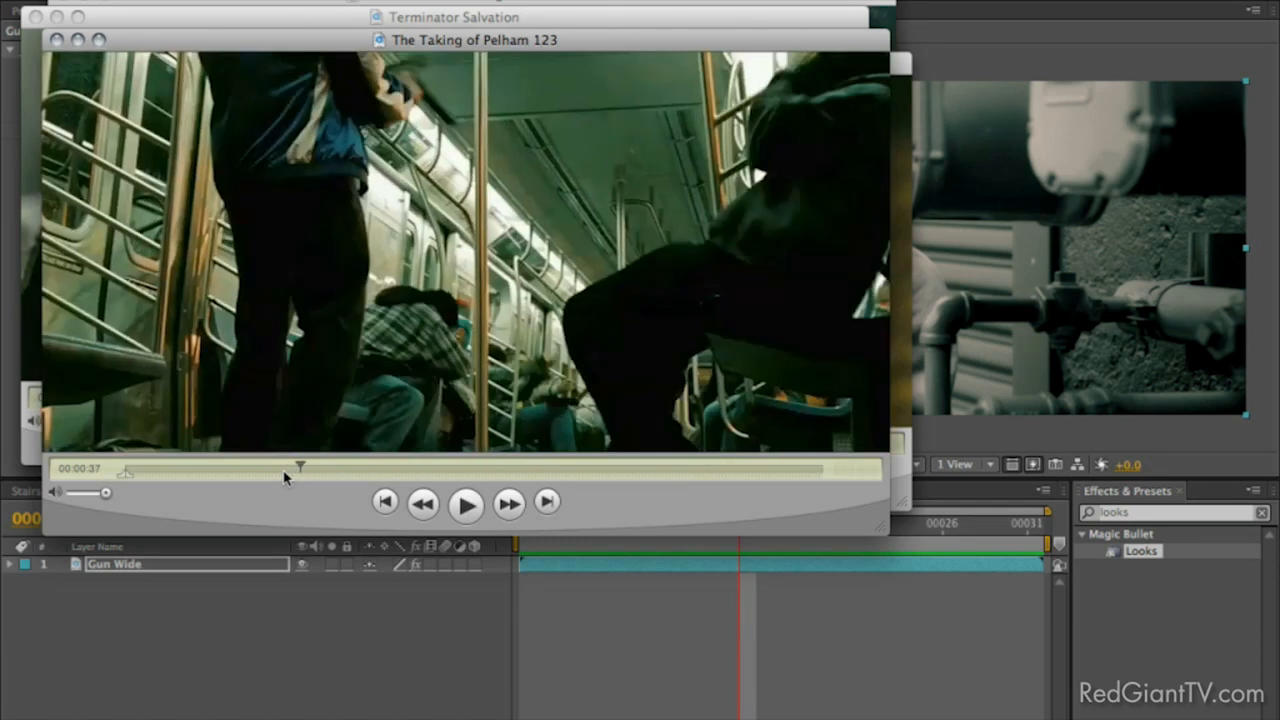
key("Right")
key("Right")
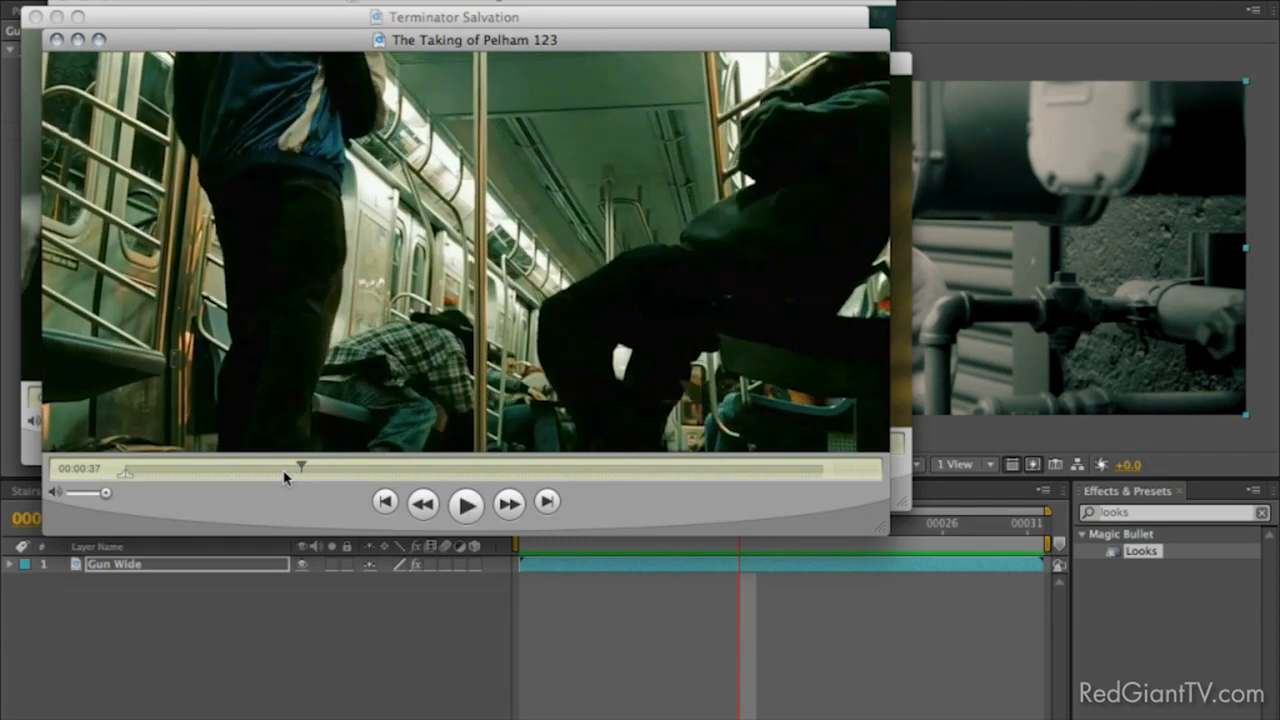
key("Right")
key("Right")
key("Right")
key("Right")
key("Right")
key("Right")
key("Right")
key("Right")
key("Right")
key("Right")
key("Right")
key("Right")
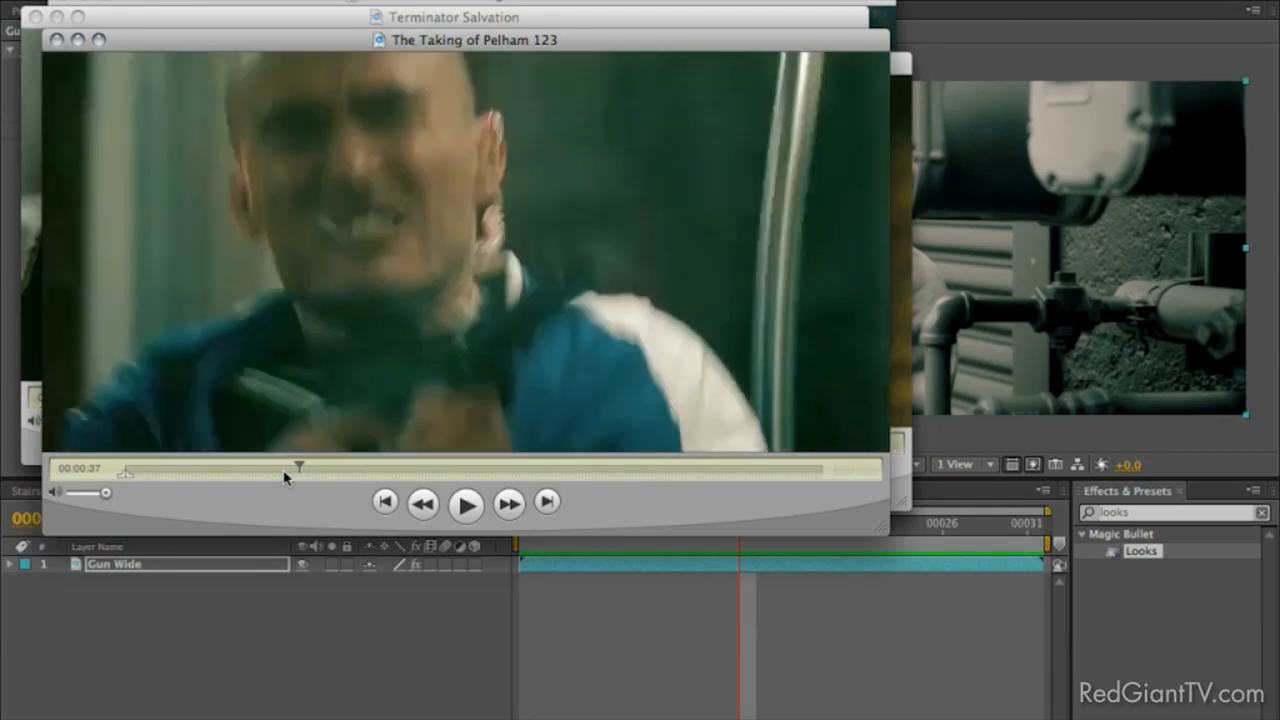
Step backward through the Pelham 123 trailer to examine the wide subway car shot and the seated passengers at 00:00:36.
key("Left")
key("Left")
key("Left")
key("Left")
key("Left")
key("Left")
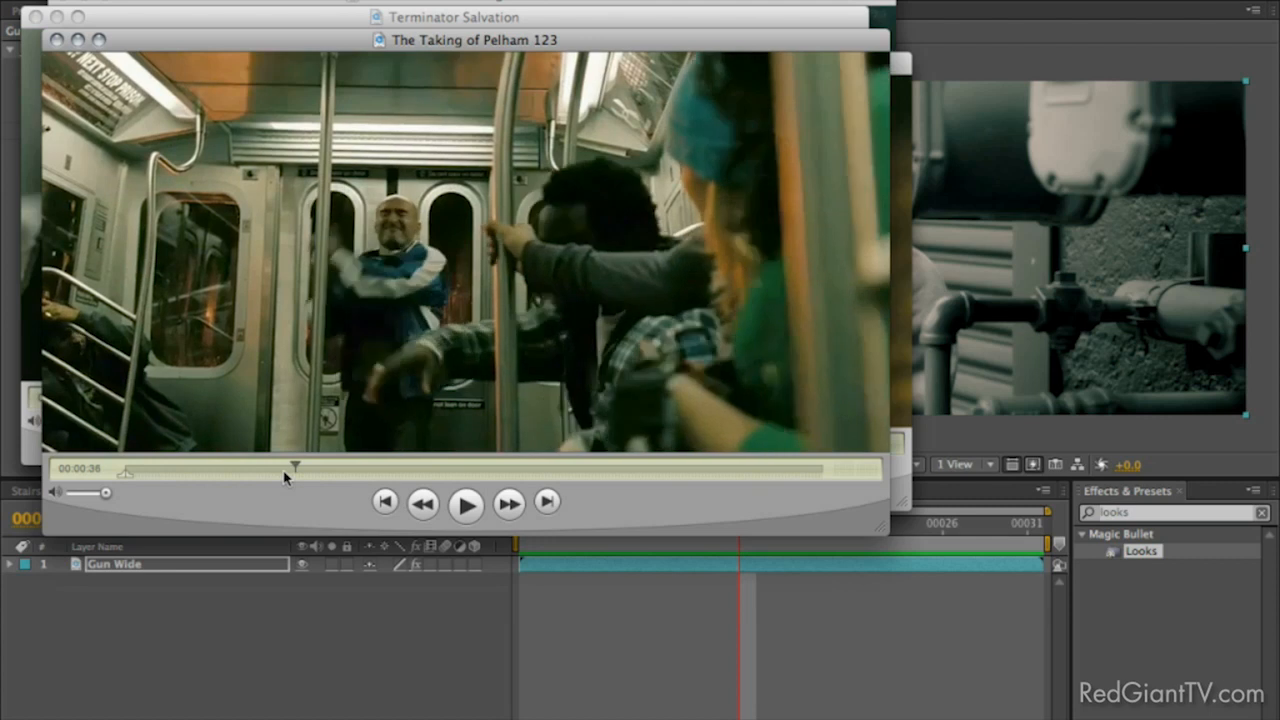
key("Left")
key("Left")
key("Left")
key("Left")
key("Left")
key("Left")
key("Left")
key("Left")
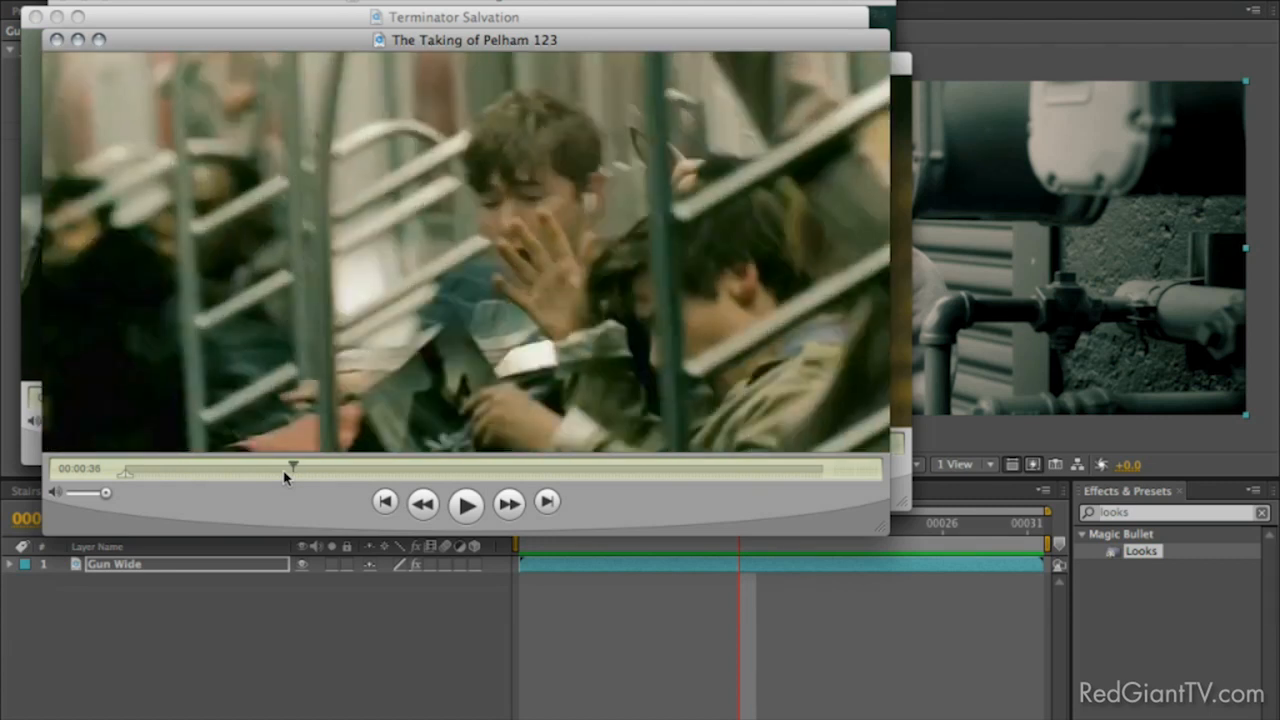
Step forward again to the wide subway car shot at 00:00:36 and examine its shadow and highlight colors.
key("Right")
key("Right")
key("Right")
key("Right")
key("Right")
key("Right")
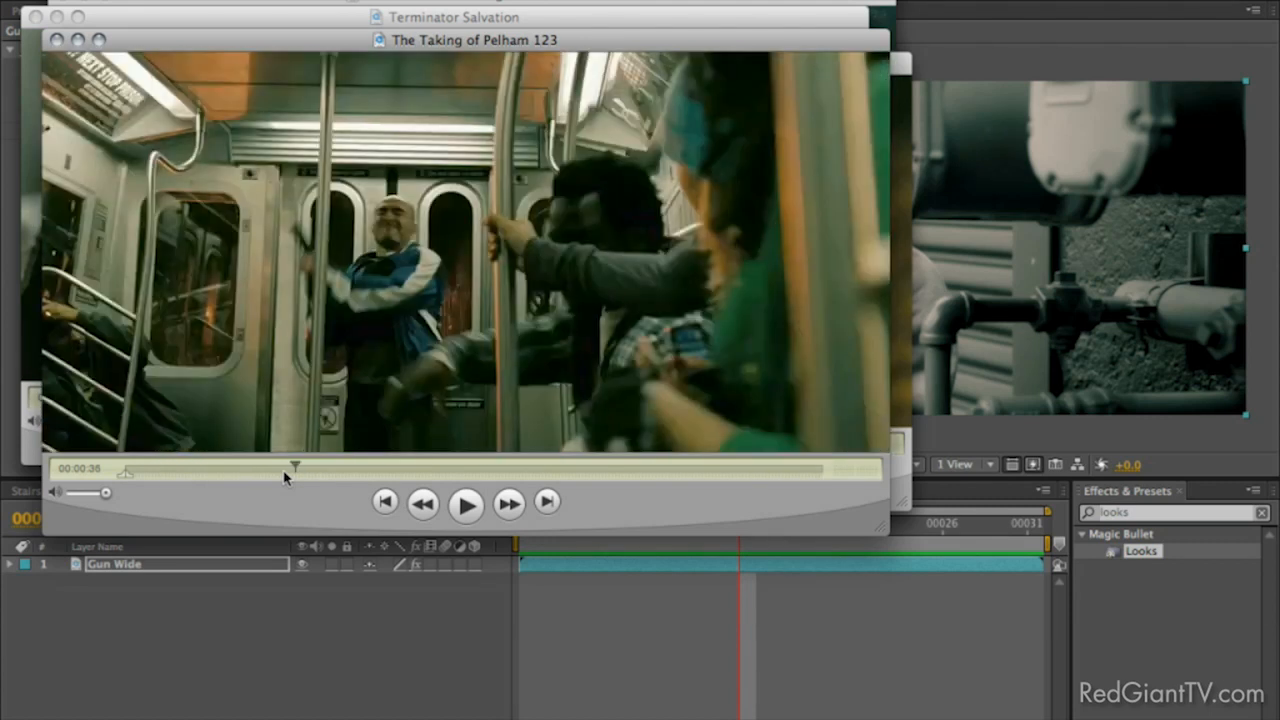
key("Right")
key("Right")
key("Right")
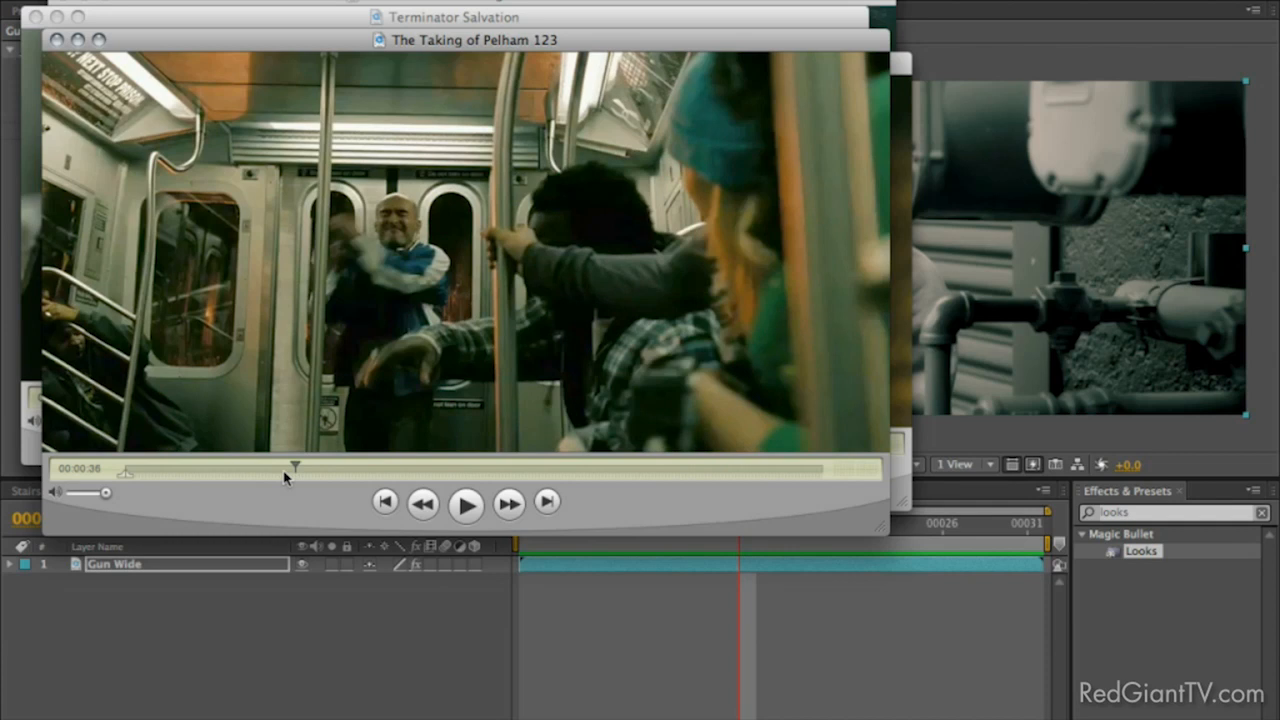
Switch to After Effects, open the Pilar CU composition and apply the Magic Bullet Colorista effect to its clip.
left_click(154, 614)
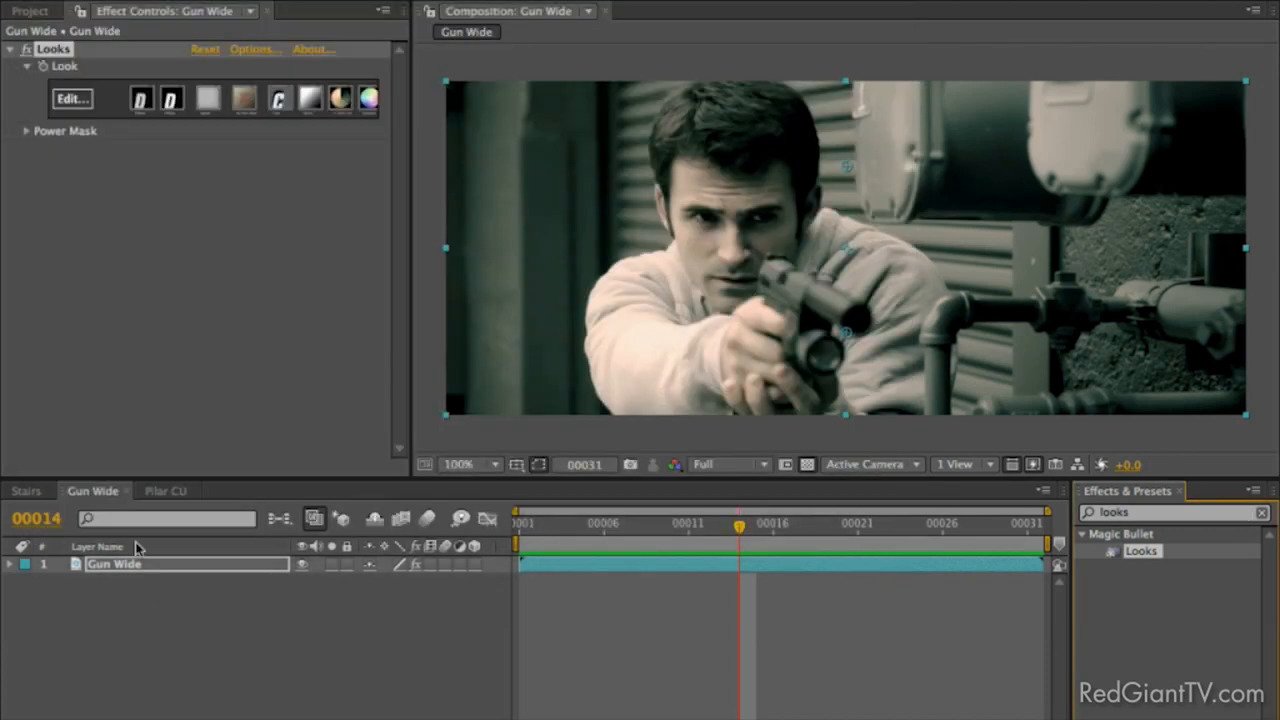
left_click(162, 491)
left_click(1120, 512)
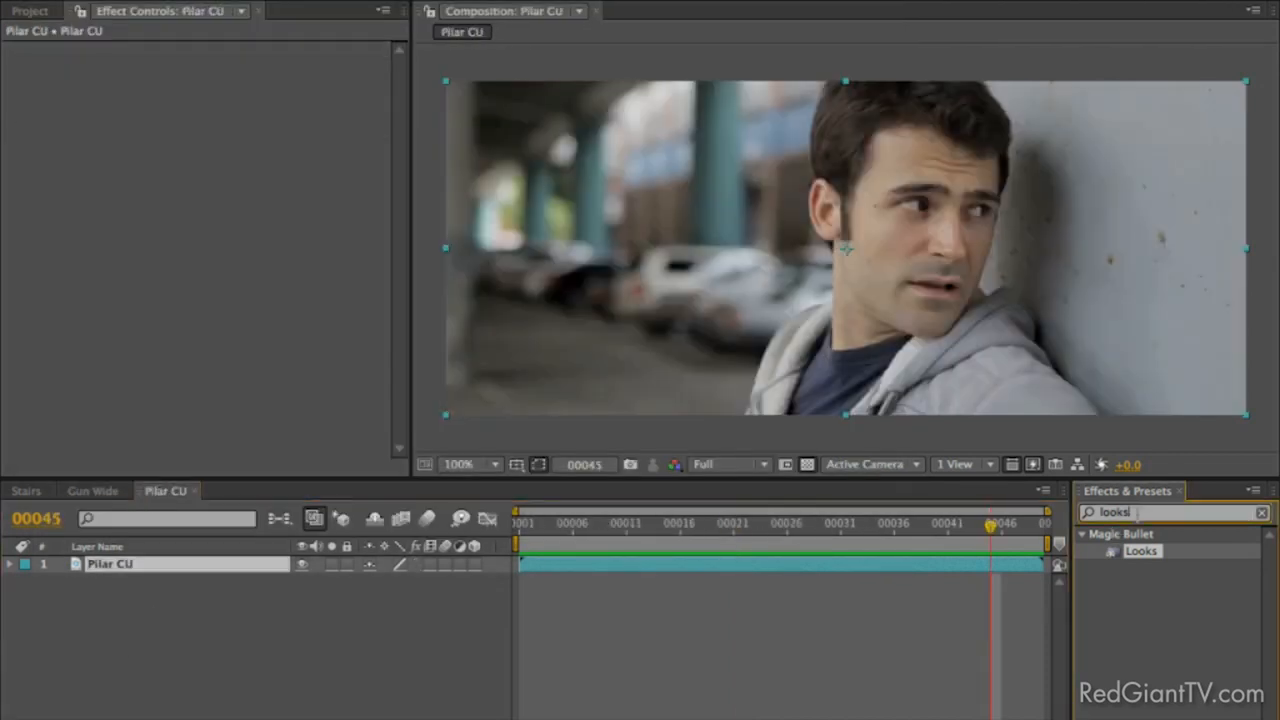
type("color")
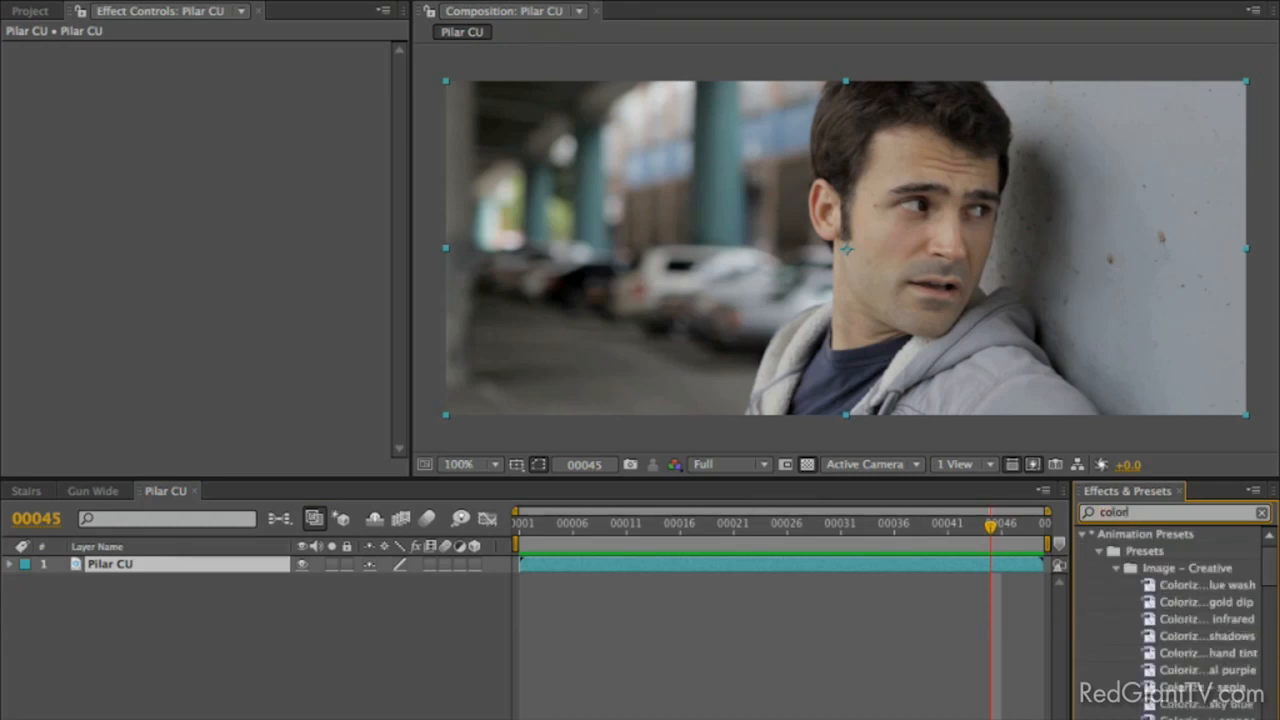
type("ista")
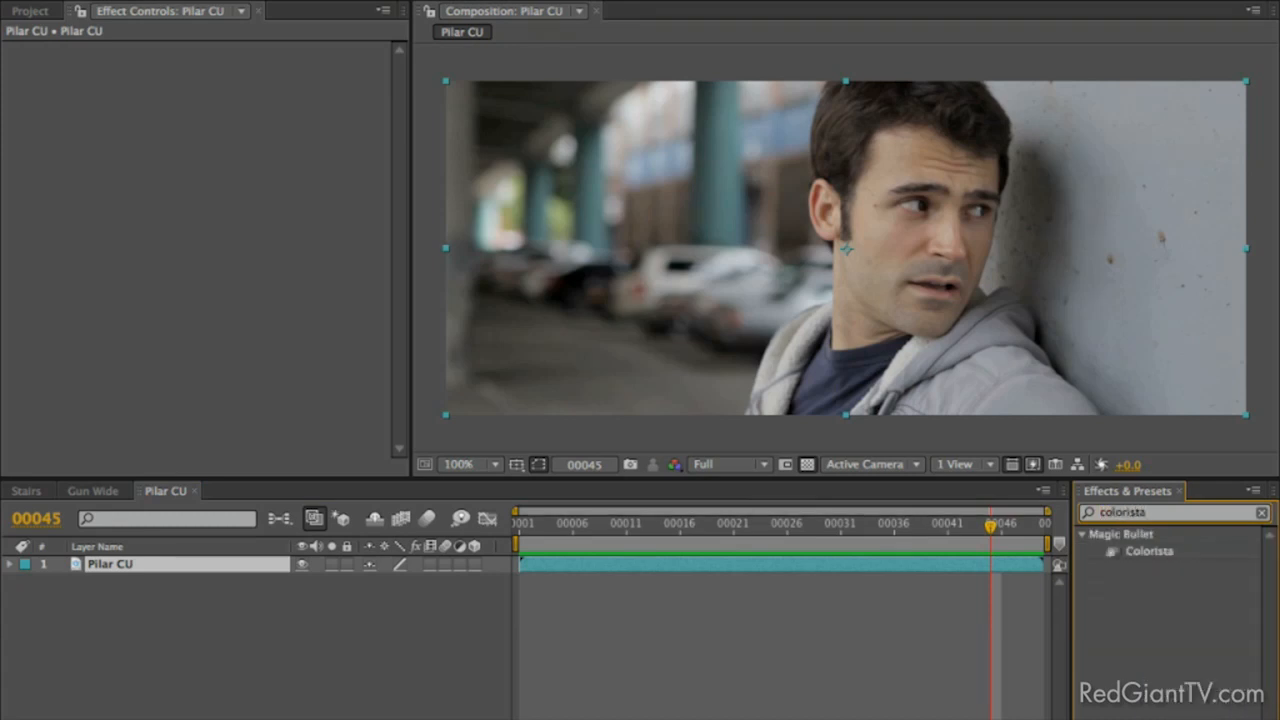
left_click_drag(1162, 551, 1037, 348)
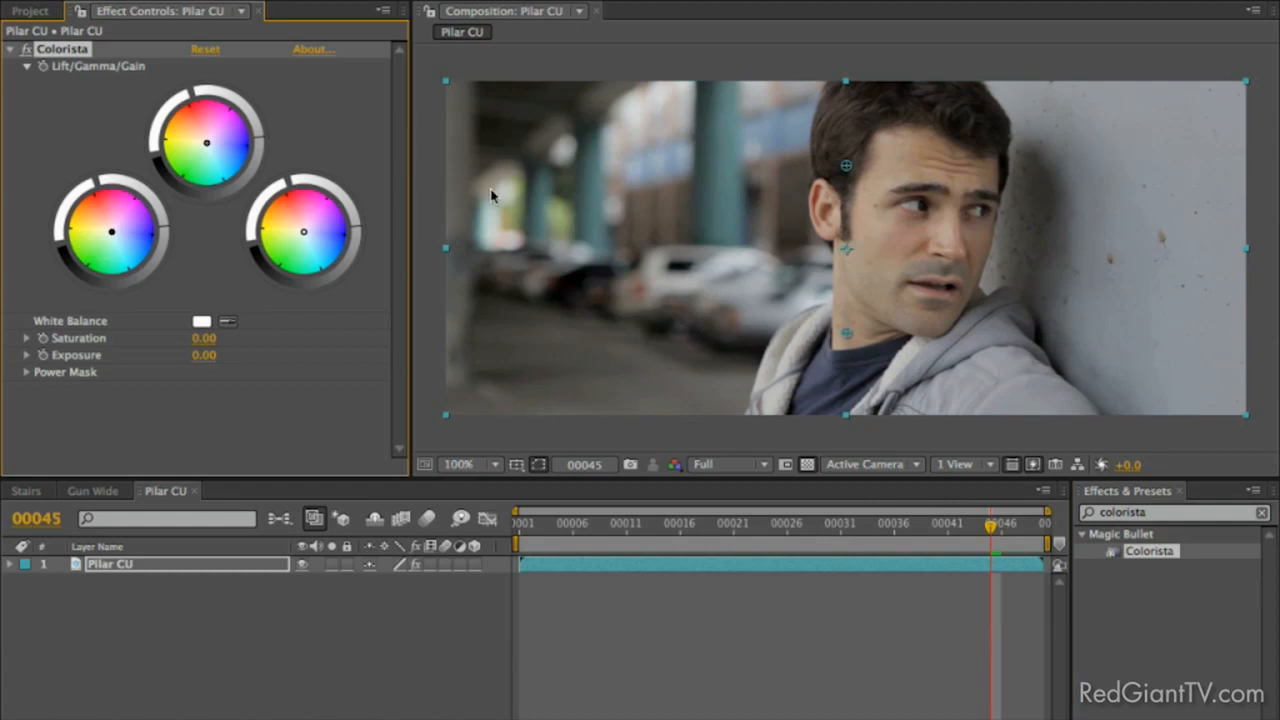
Tint Colorista's shadows green and highlights yellow, darken the shadows slightly, and brighten the midtones and highlights.
left_click_drag(112, 231, 100, 247)
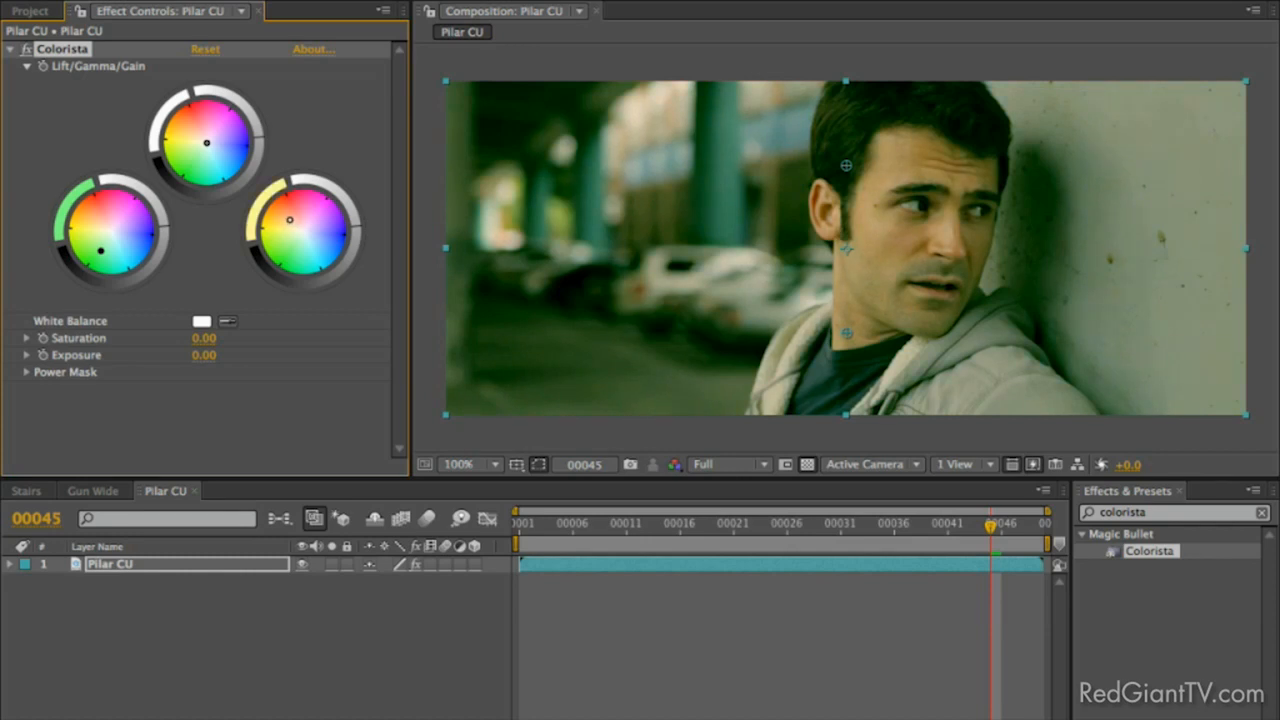
left_click_drag(164, 226, 164, 232)
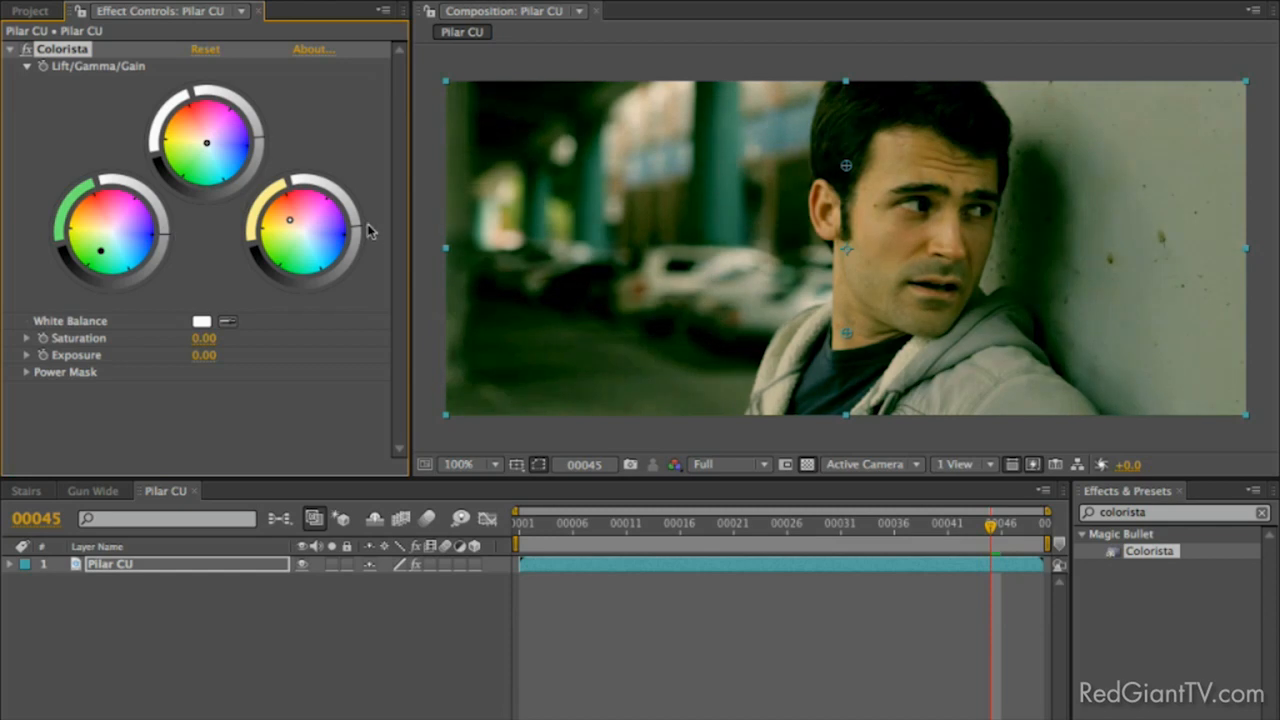
left_click_drag(366, 234, 356, 227)
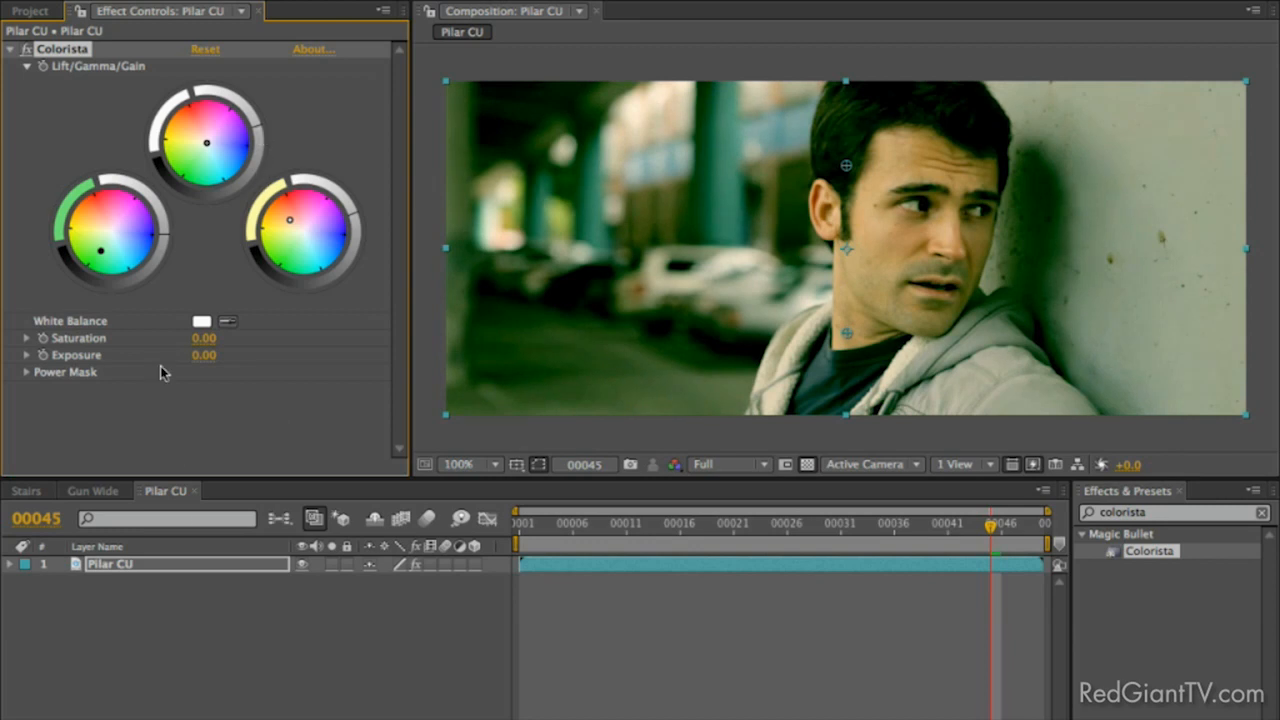
Reduce Colorista's Saturation to -37.14, comparing the clip with the Pelham 123 trailer frame.
left_click(27, 338)
left_click_drag(212, 366, 187, 370)
key("super+Tab")
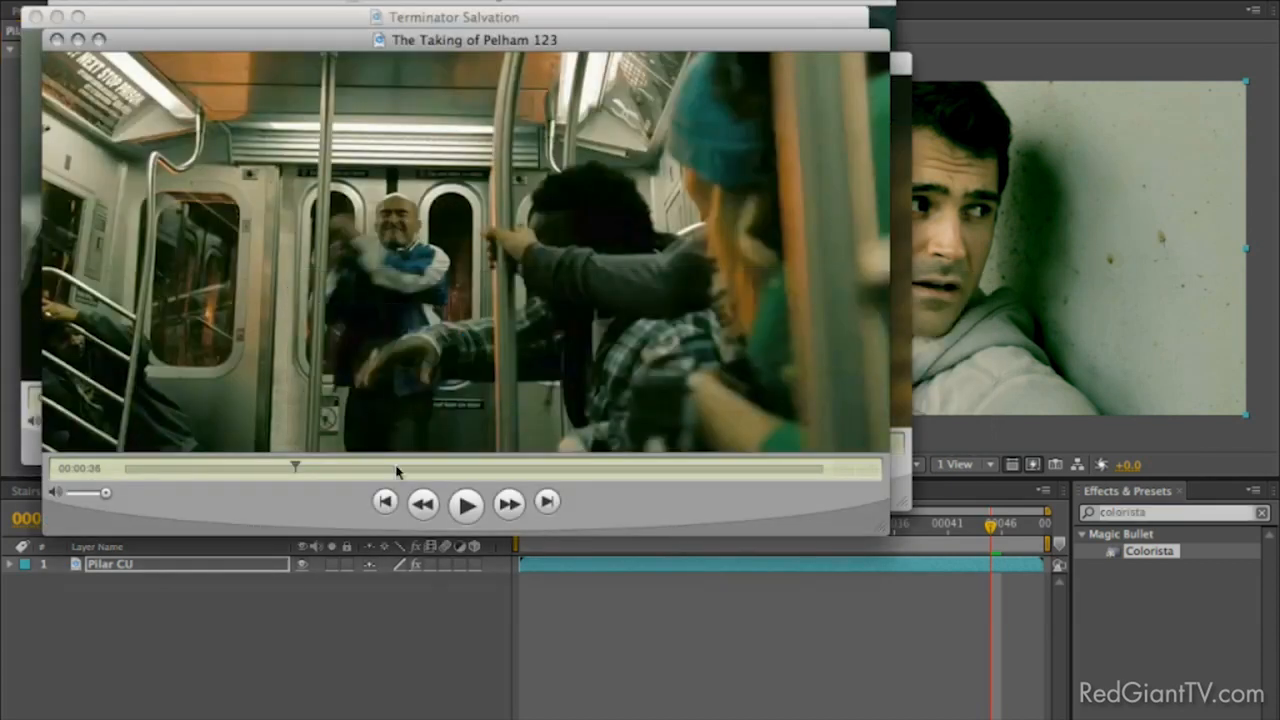
key("super+Tab")
left_click_drag(187, 369, 156, 369)
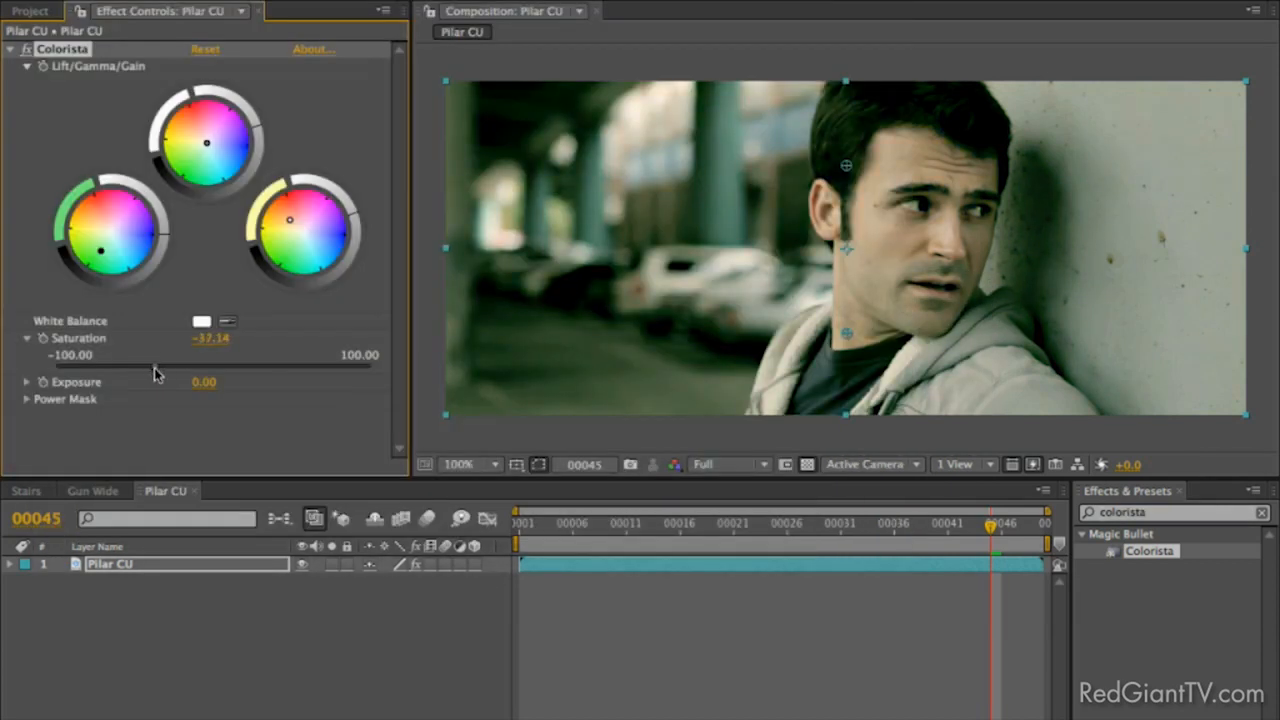
Push Colorista's midtones toward cyan and its highlights further toward orange-yellow, checking against the Pelham 123 trailer around 00:00:35.
key("super+Tab")
key("super+Tab")
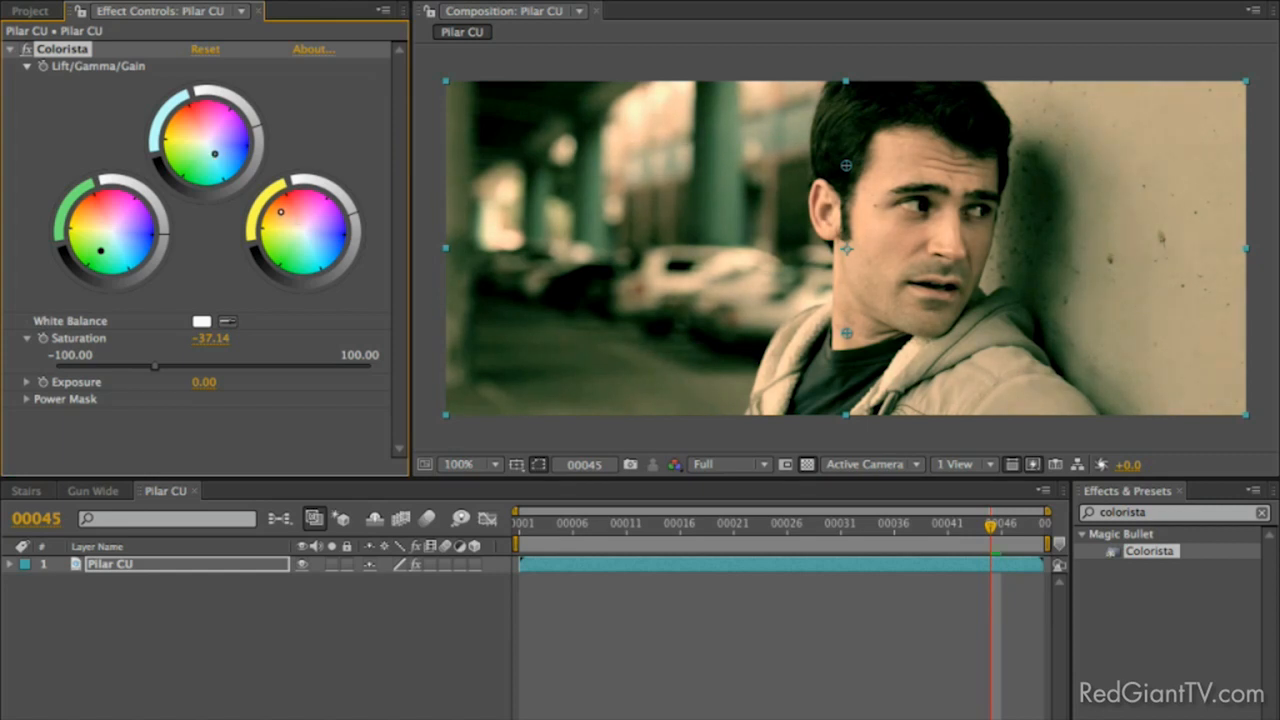
left_click_drag(215, 154, 219, 158)
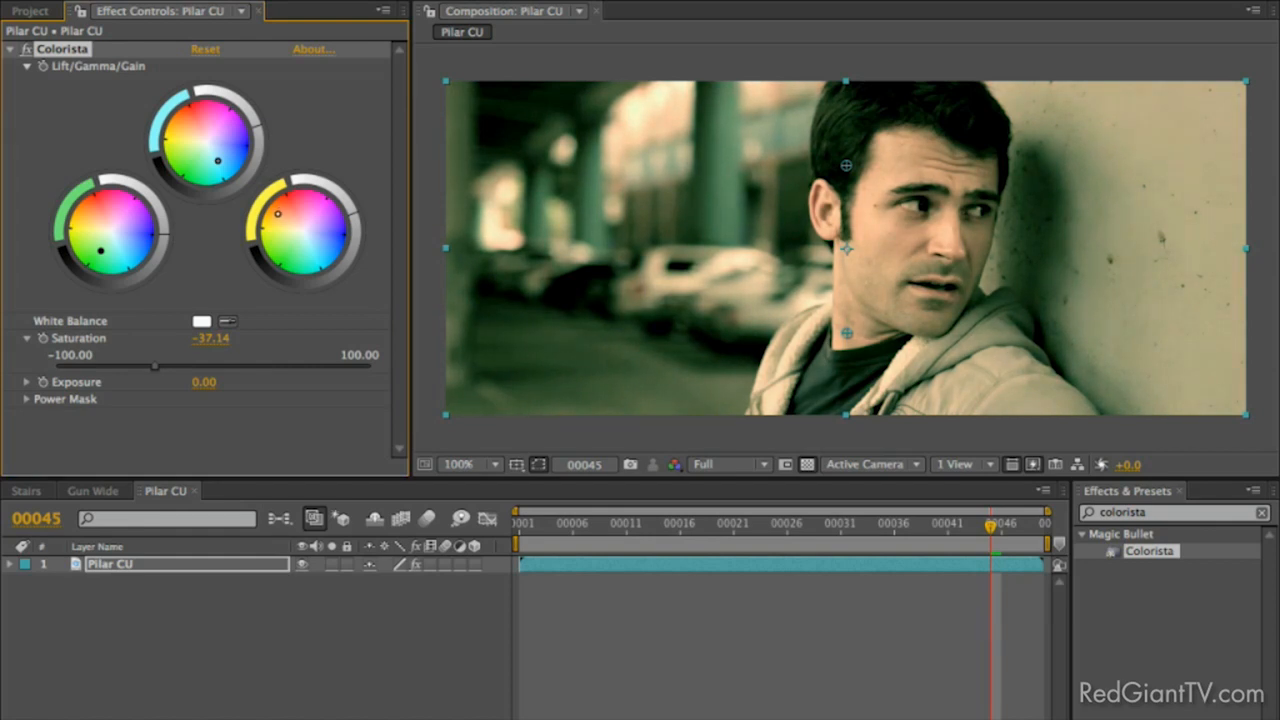
key("super+Tab")
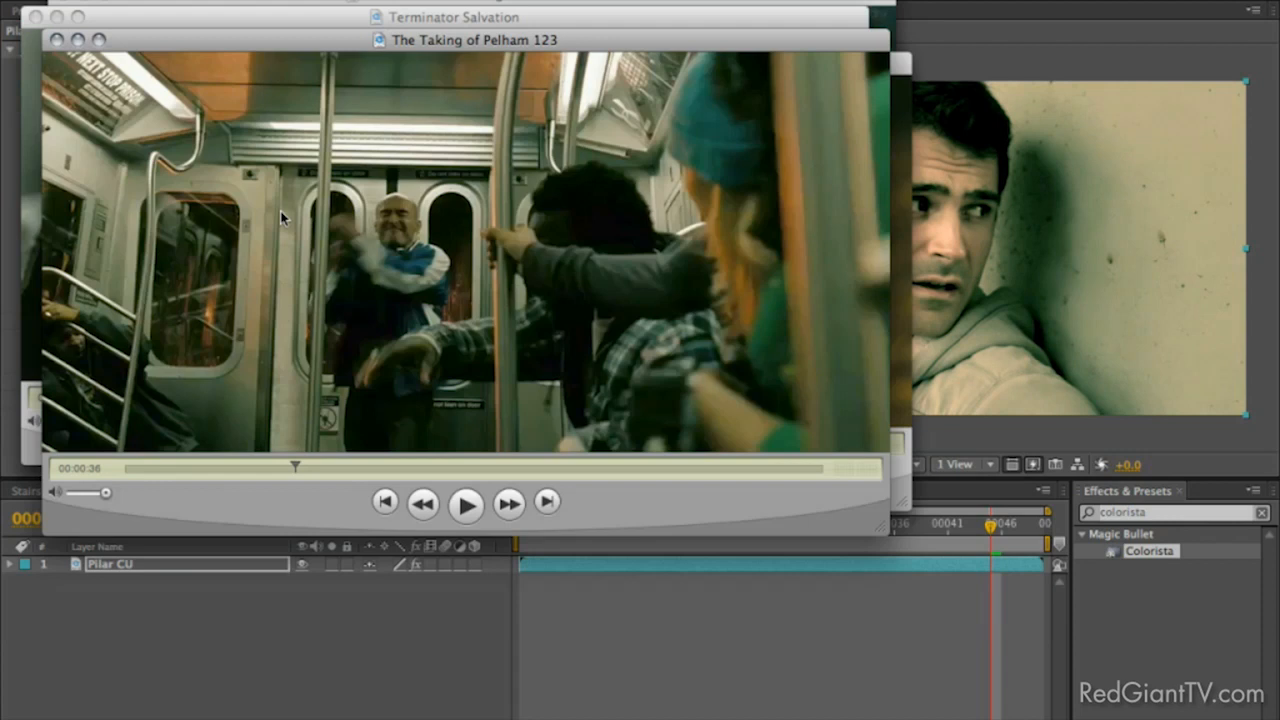
mouse_move(293, 466)
left_mouse_down()
mouse_move(277, 466)
mouse_move(290, 477)
left_mouse_up()
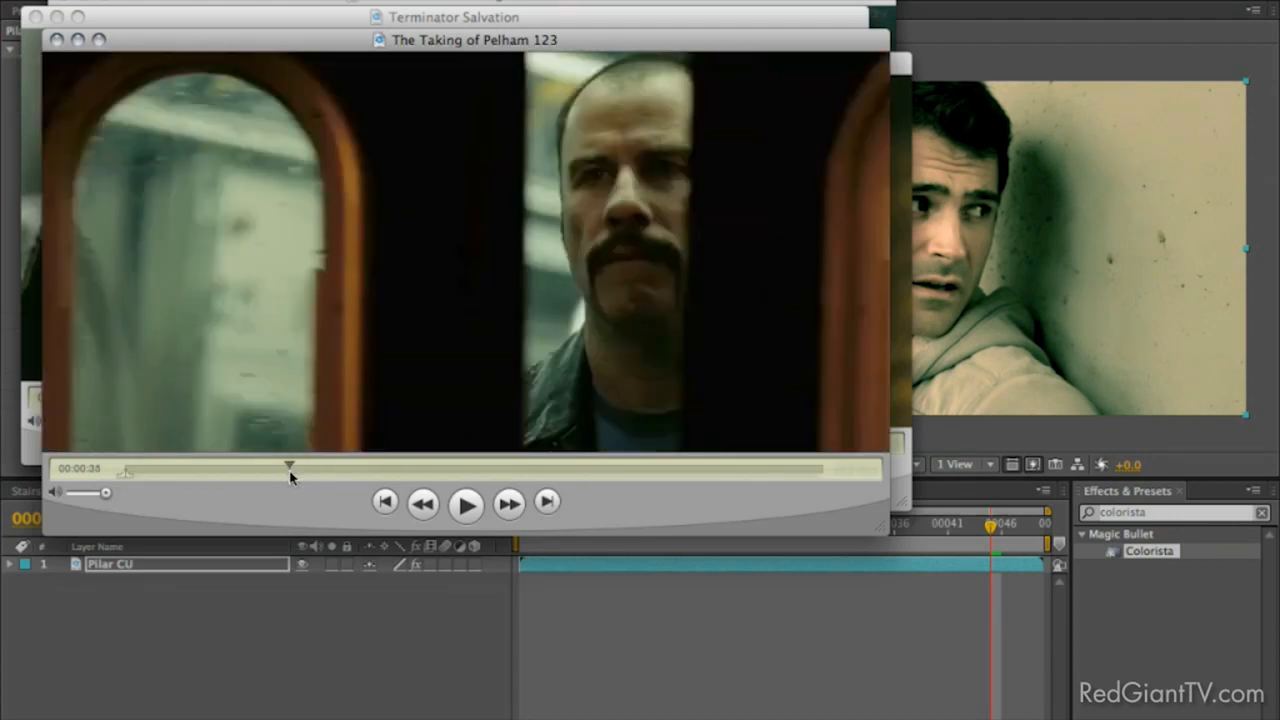
key("super+Tab")
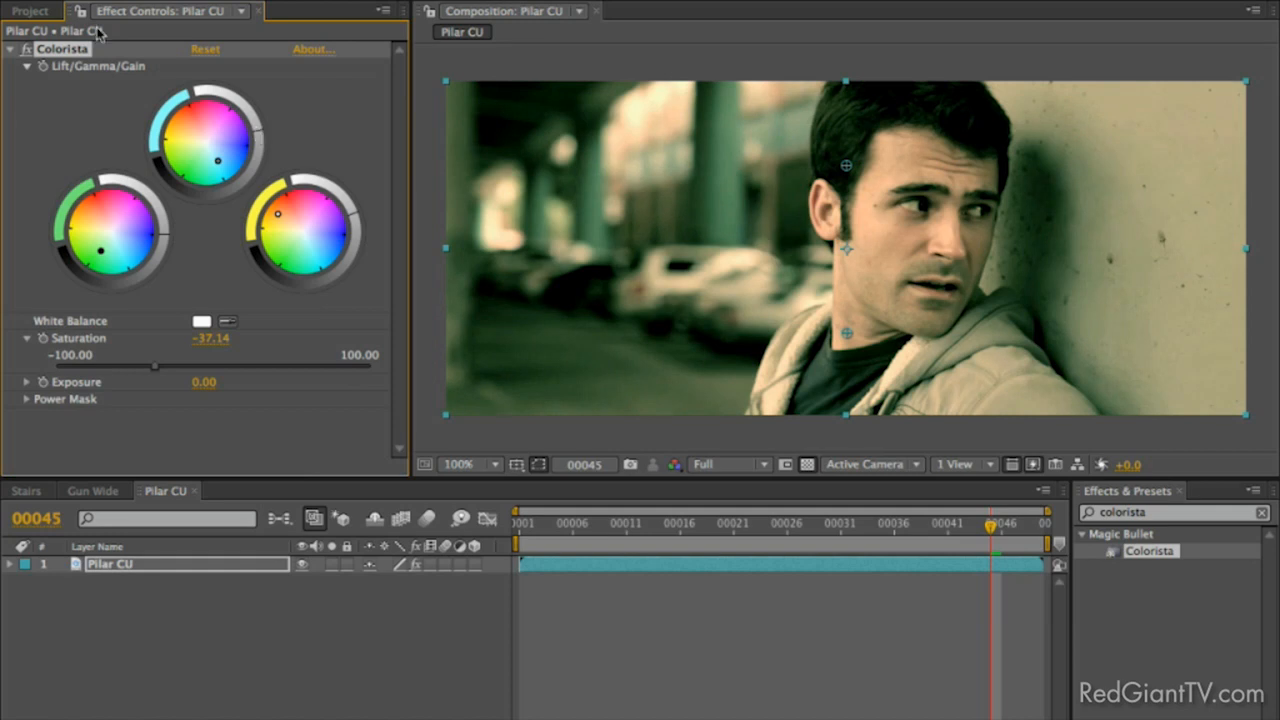
Compare the Pilar CU clip with and without the Colorista grade.
left_click(26, 49)
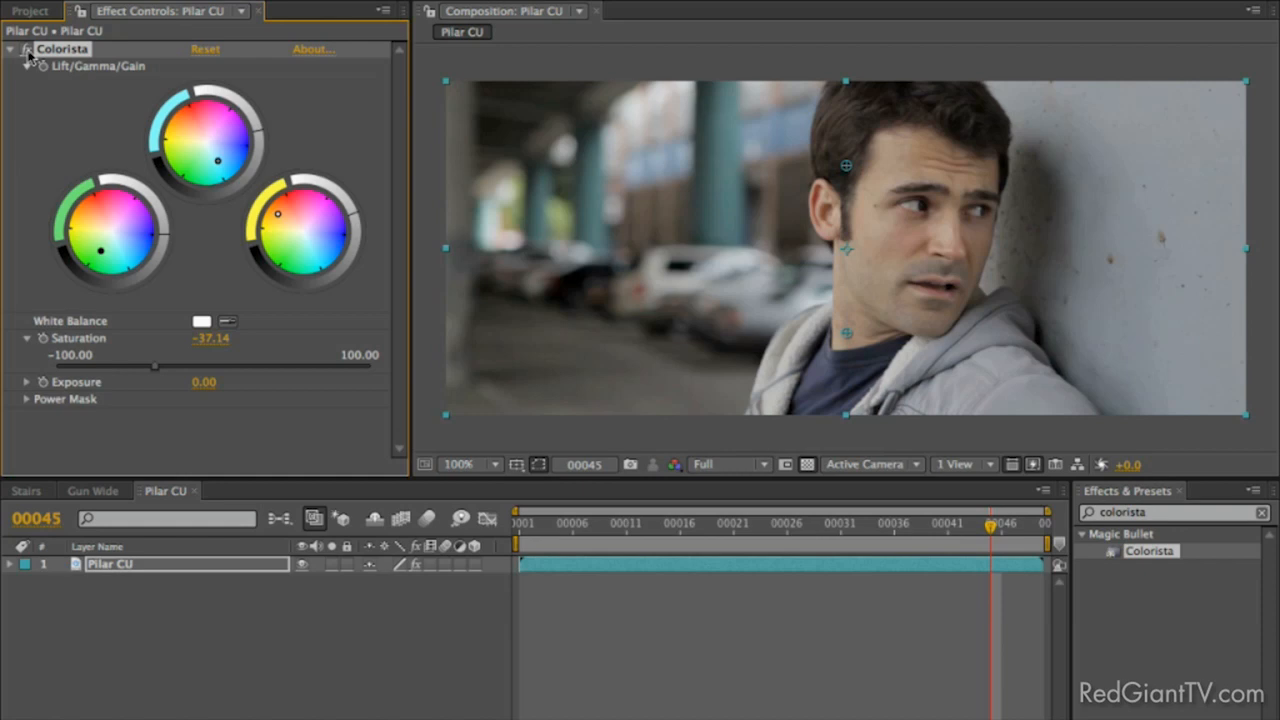
left_click(26, 49)
left_click(26, 49)
left_click(26, 49)
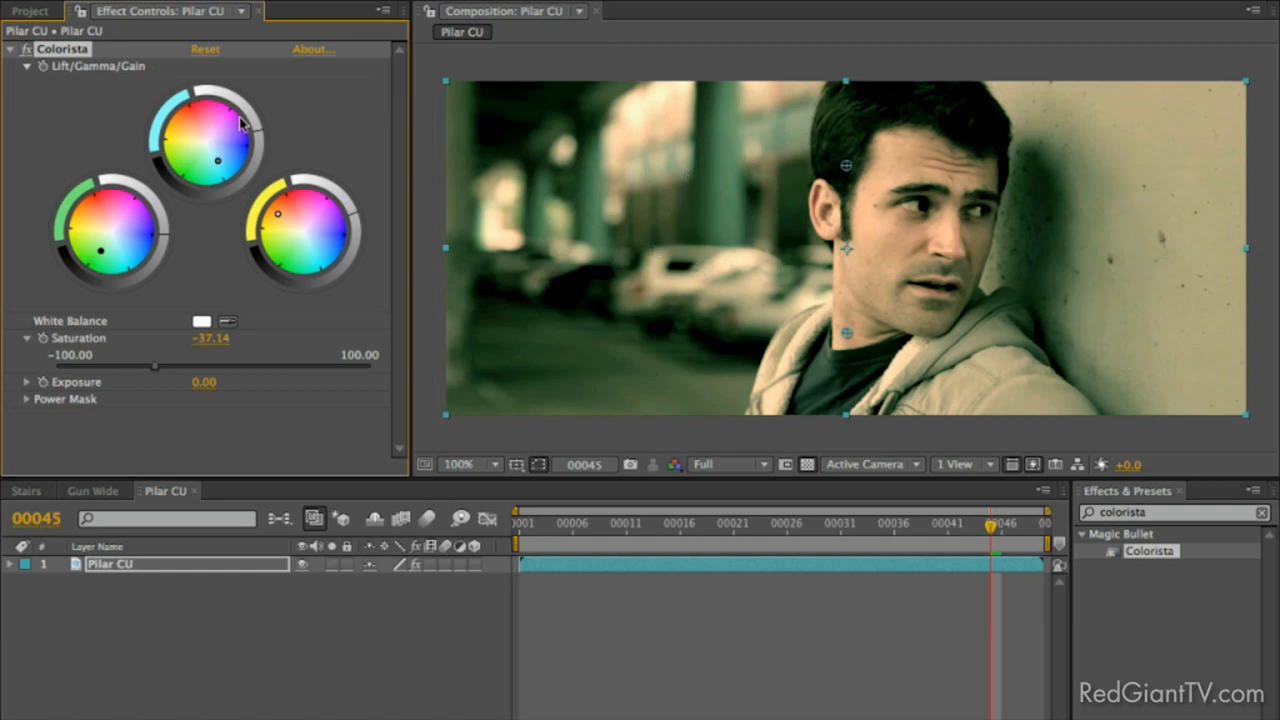
Disable Colorista and apply the Hue/Saturation effect above it on the Pilar CU clip.
left_click(27, 49)
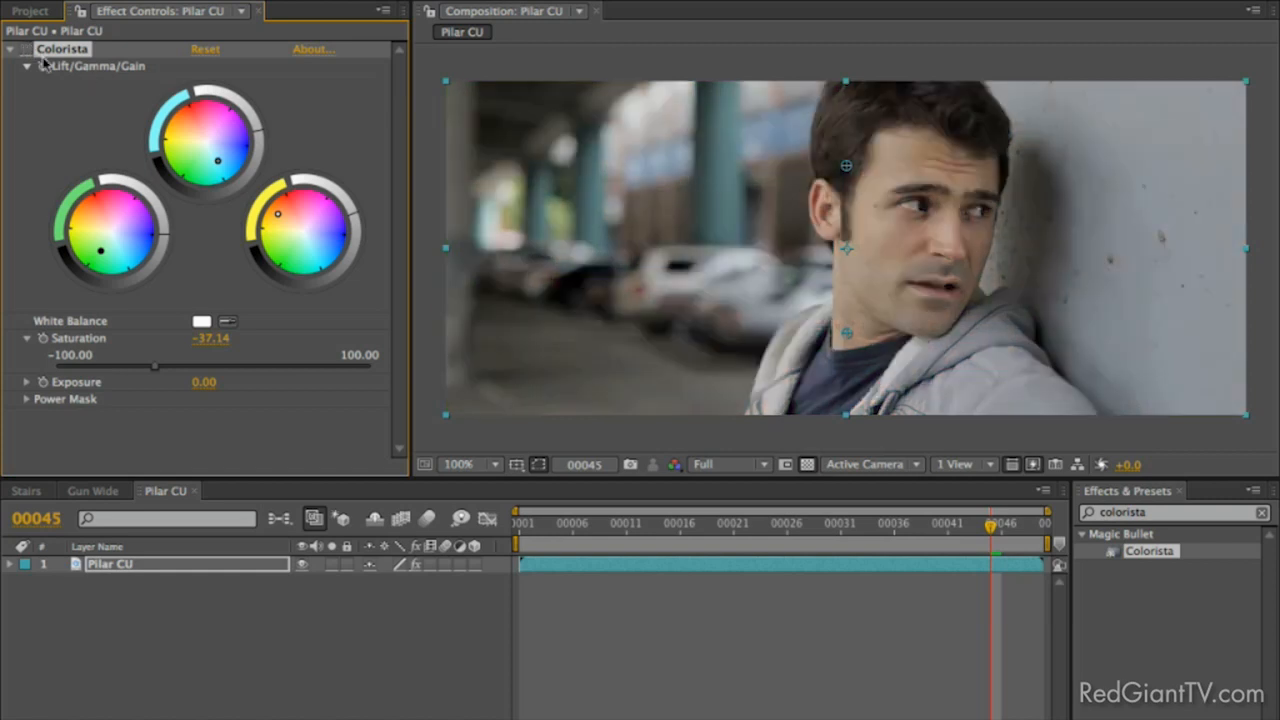
left_click(1163, 511)
type("hue")
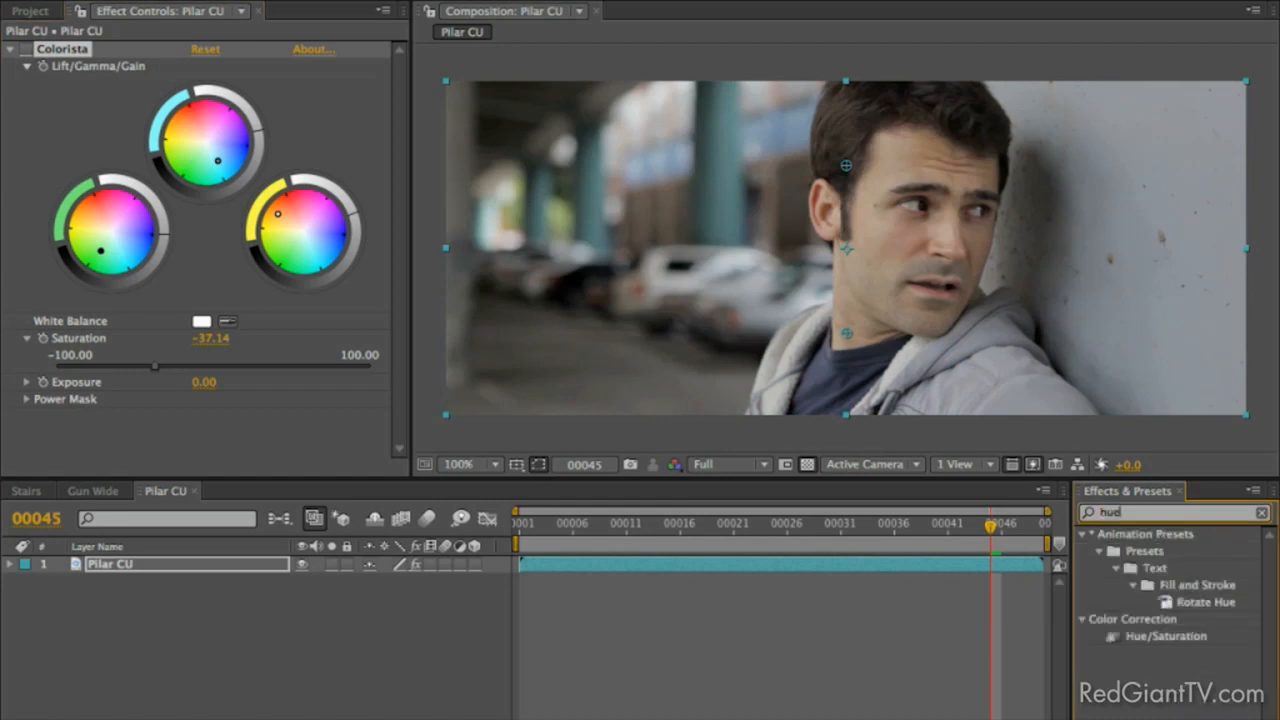
left_click_drag(1180, 636, 103, 52)
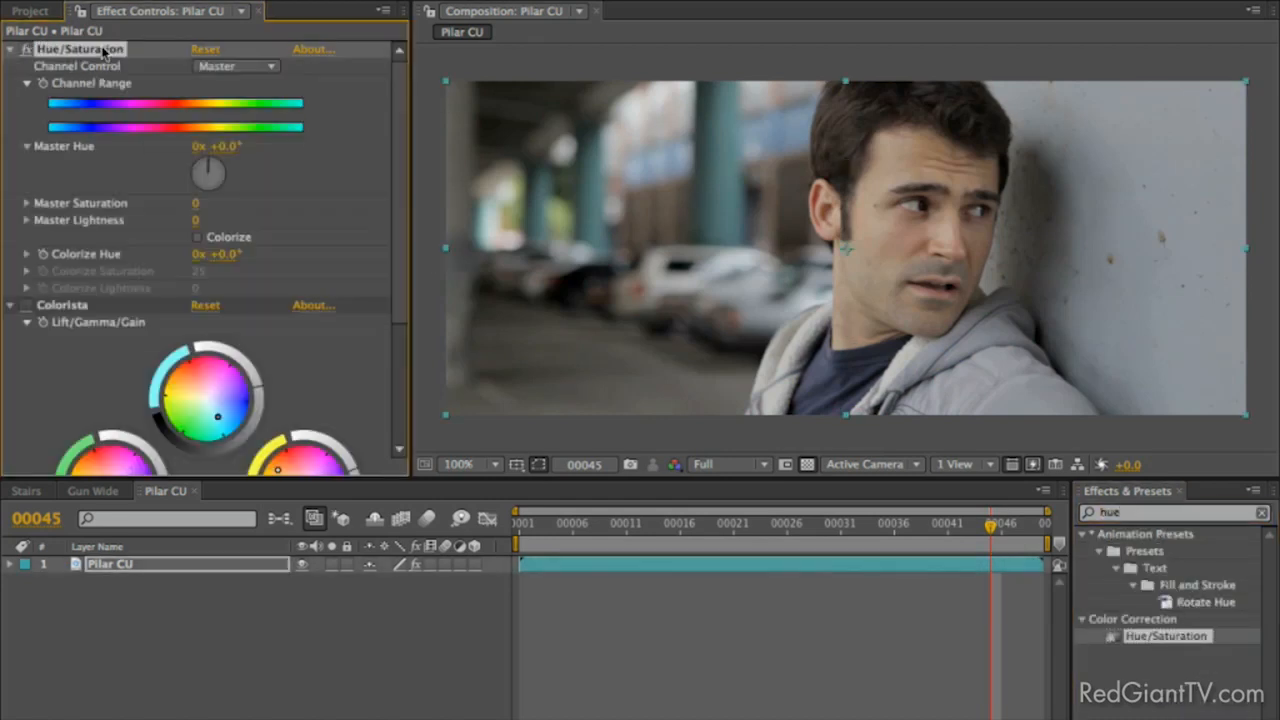
Set Hue/Saturation's Channel Control to Cyans and widen its range to cover greens through blues, leaving out reds and oranges.
left_click(232, 67)
left_click(247, 126)
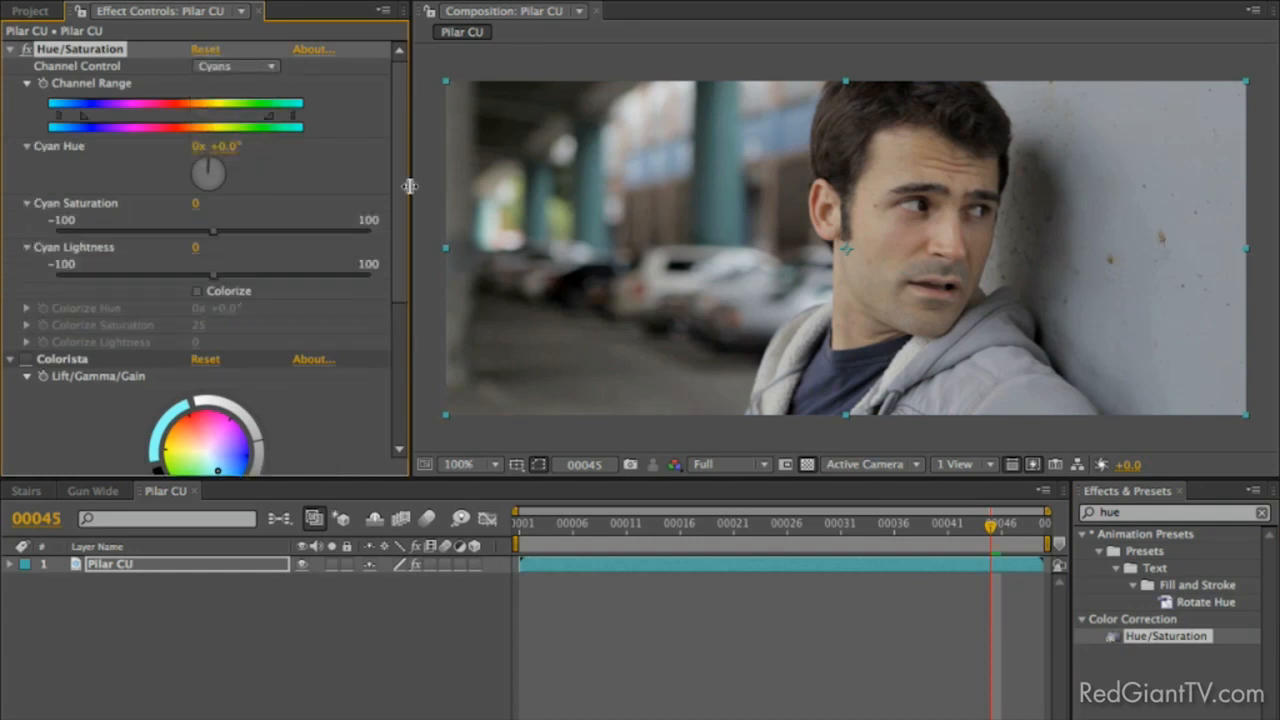
mouse_move(87, 121)
left_mouse_down()
mouse_move(133, 120)
mouse_move(104, 121)
left_mouse_up()
left_click_drag(266, 118, 218, 120)
left_click_drag(295, 122, 253, 121)
left_click_drag(134, 117, 155, 118)
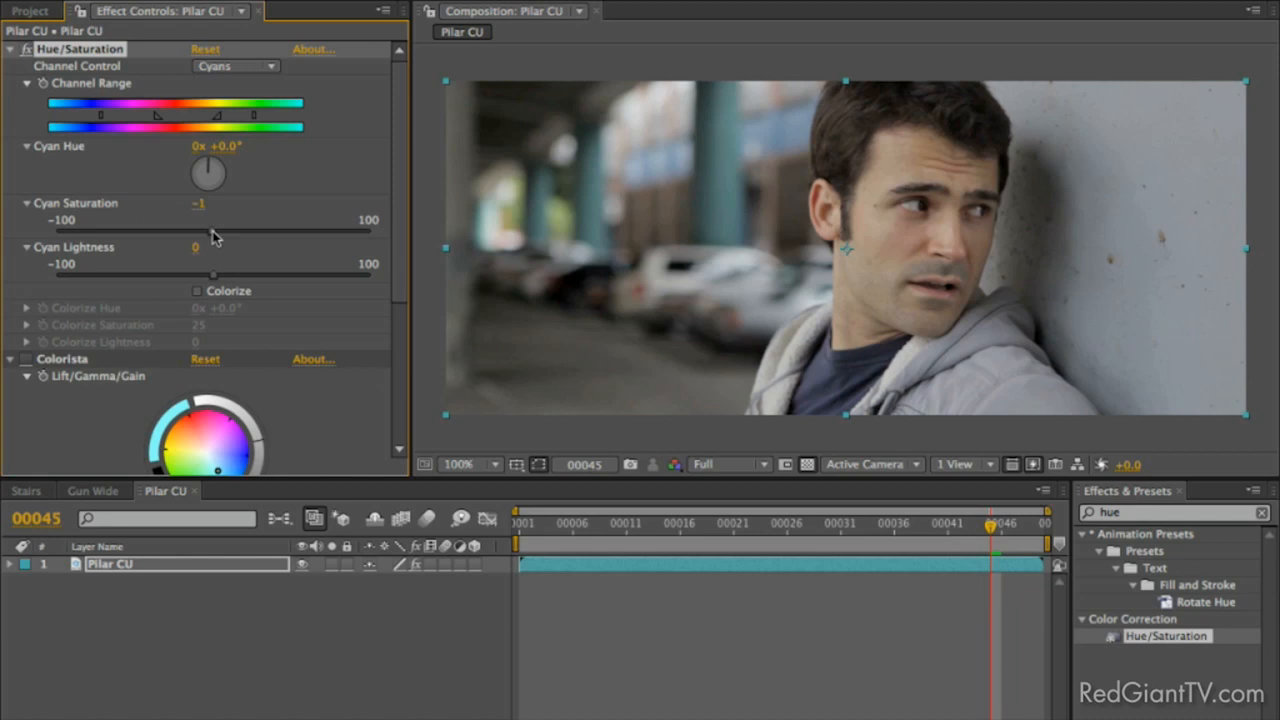
Set Cyan Saturation to -76, compare the clip with and without Hue/Saturation, and re-enable Colorista.
left_click_drag(212, 236, 97, 248)
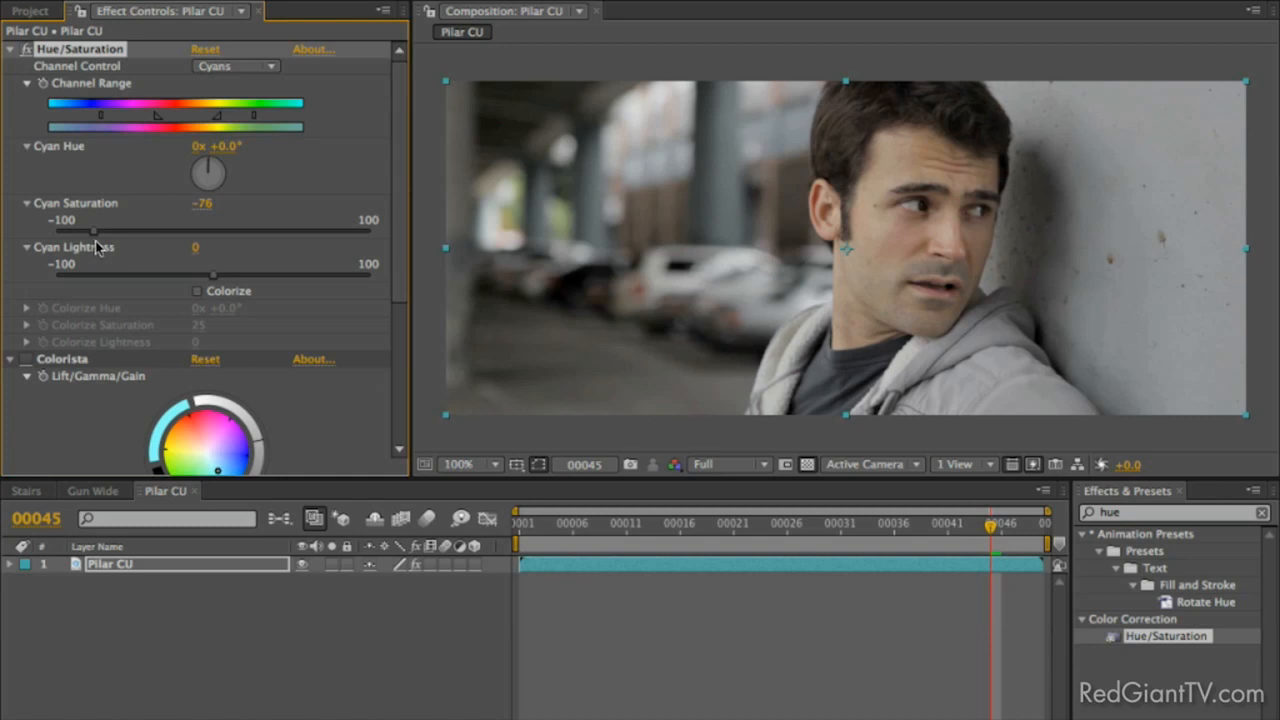
left_click(25, 50)
left_click(25, 50)
left_click(11, 49)
left_click(26, 67)
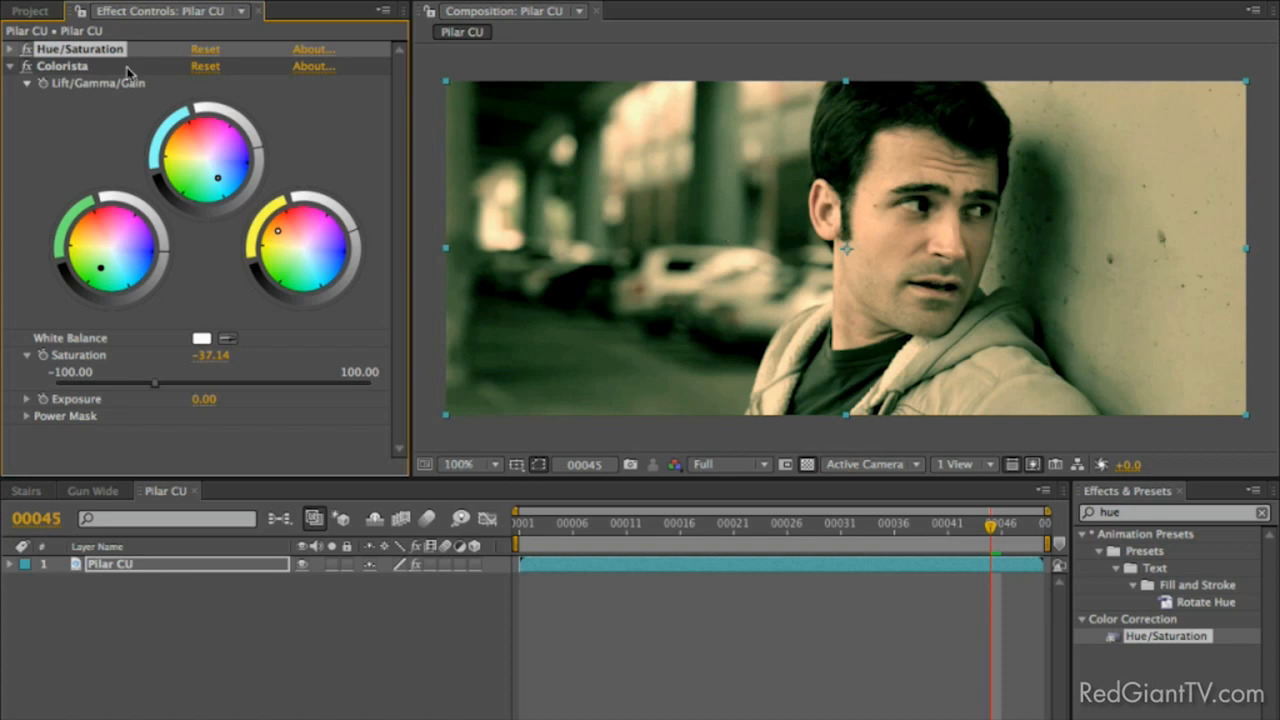
Add a second Colorista effect between Hue/Saturation and the first Colorista on the Pilar CU clip.
left_click(10, 66)
left_click(1140, 513)
key("BackSpace")
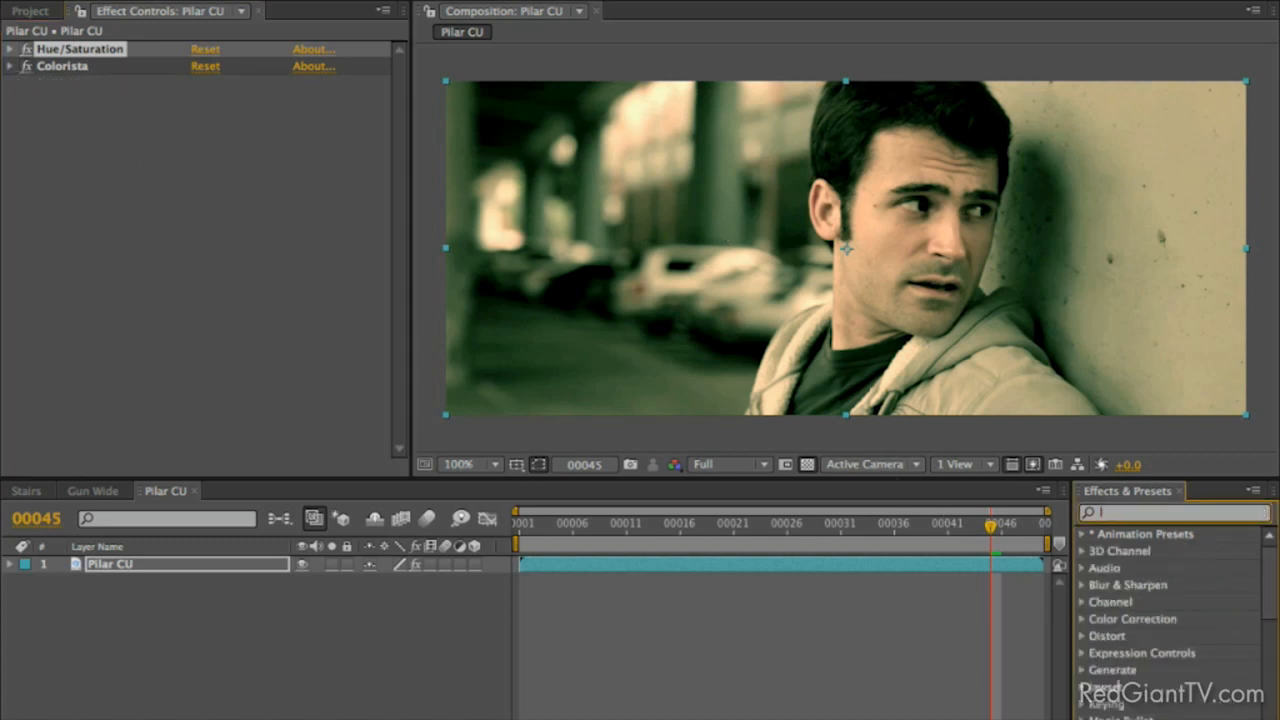
type("colori")
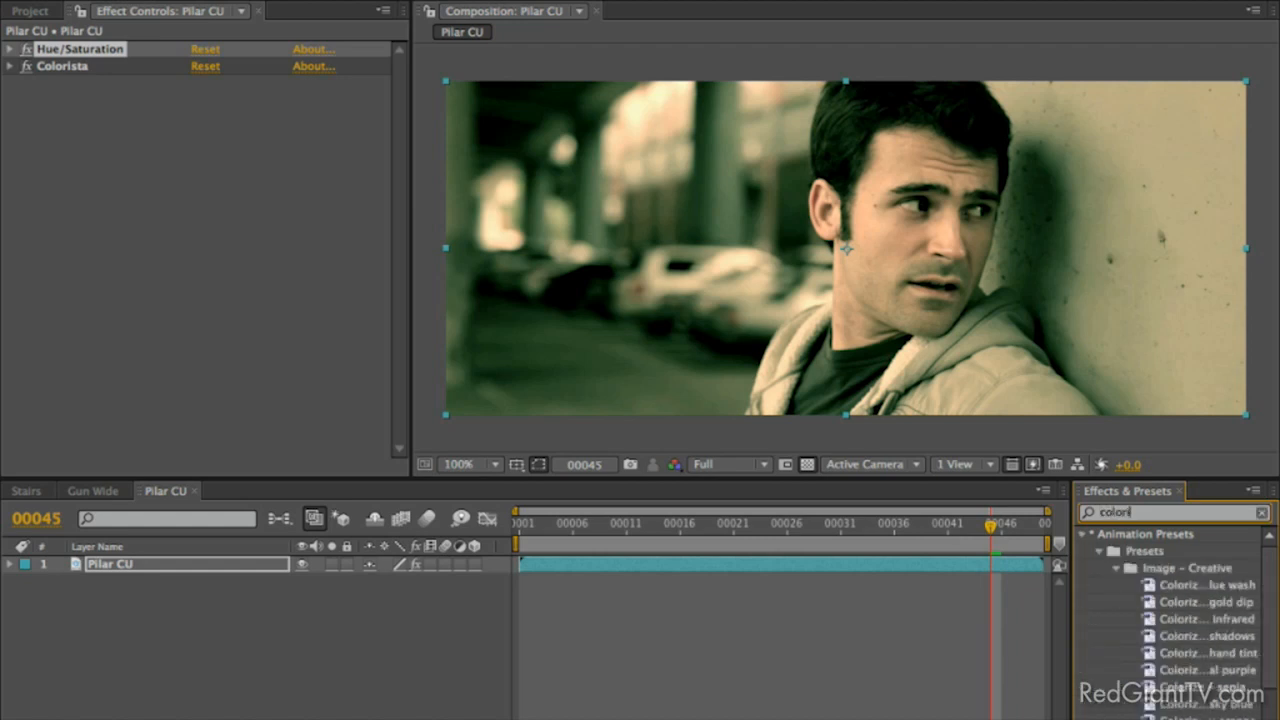
type("sta")
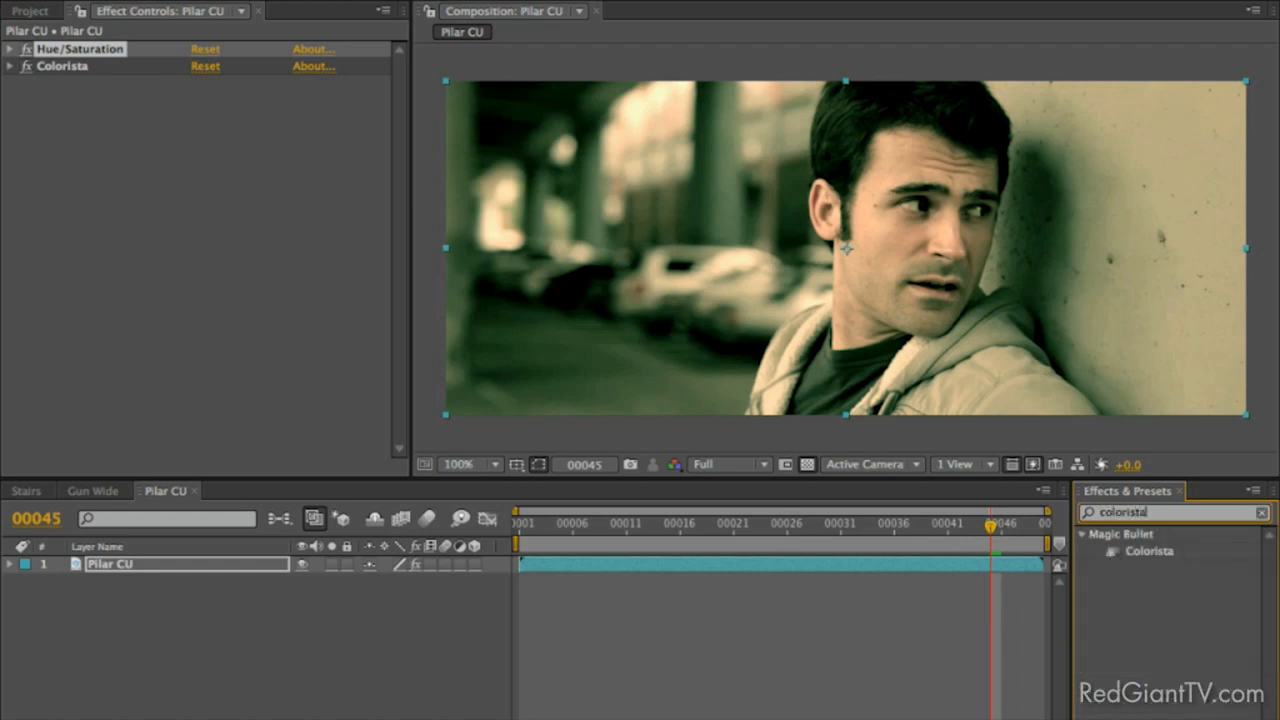
left_click_drag(1150, 552, 106, 66)
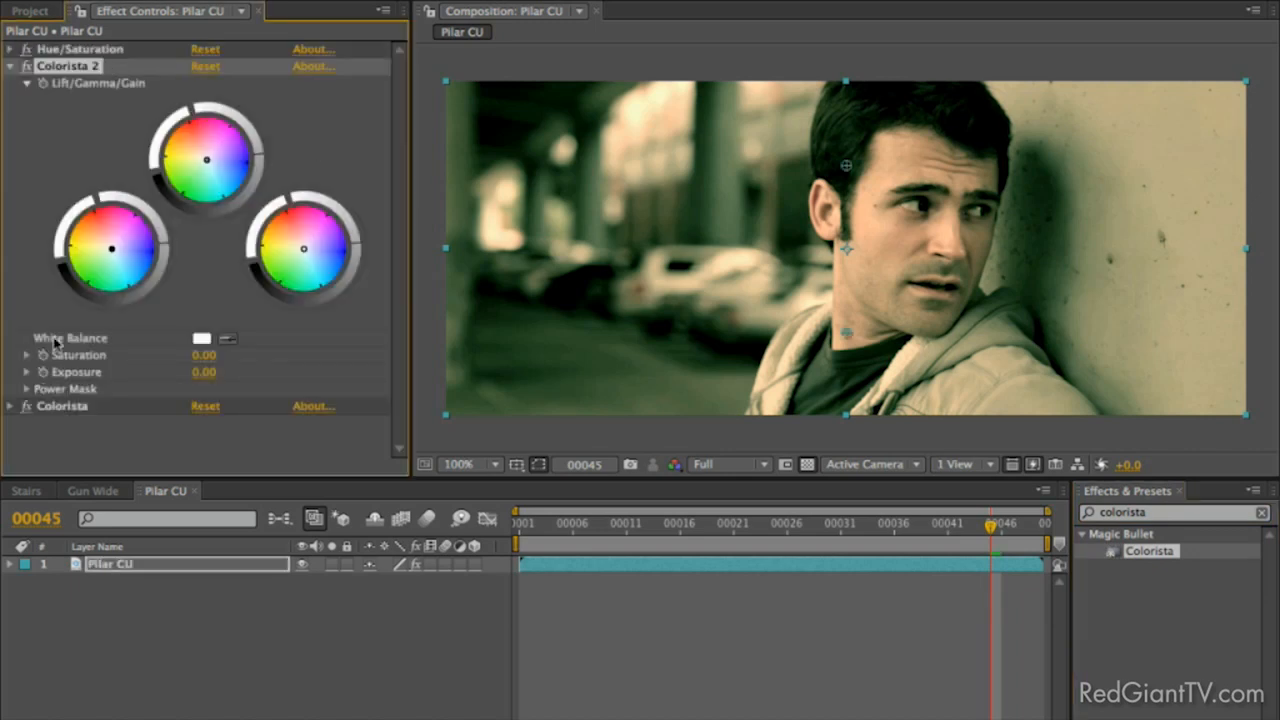
Set the Colorista 2 Power Mask to Ellipse and fit it around the man's head, with radius 29.16 and bottom point 458.0, 349.5.
left_click(28, 389)
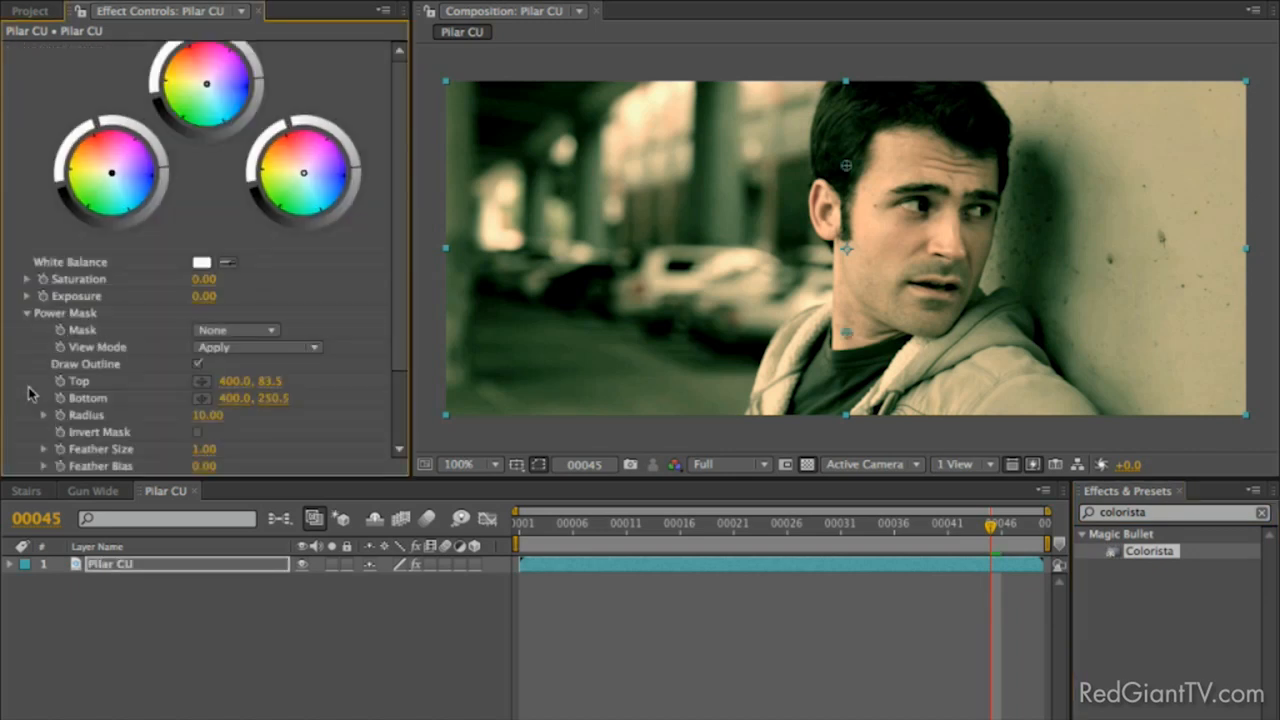
left_click(228, 332)
left_click(231, 360)
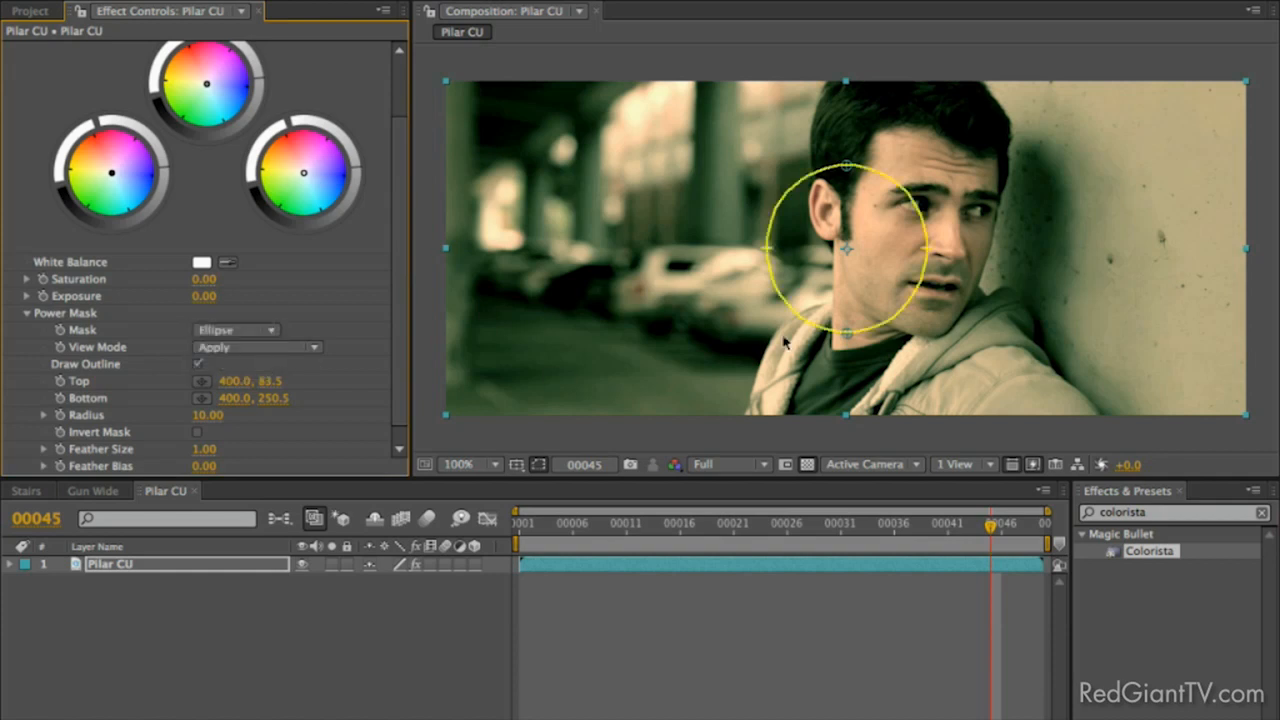
left_click_drag(845, 170, 927, 46)
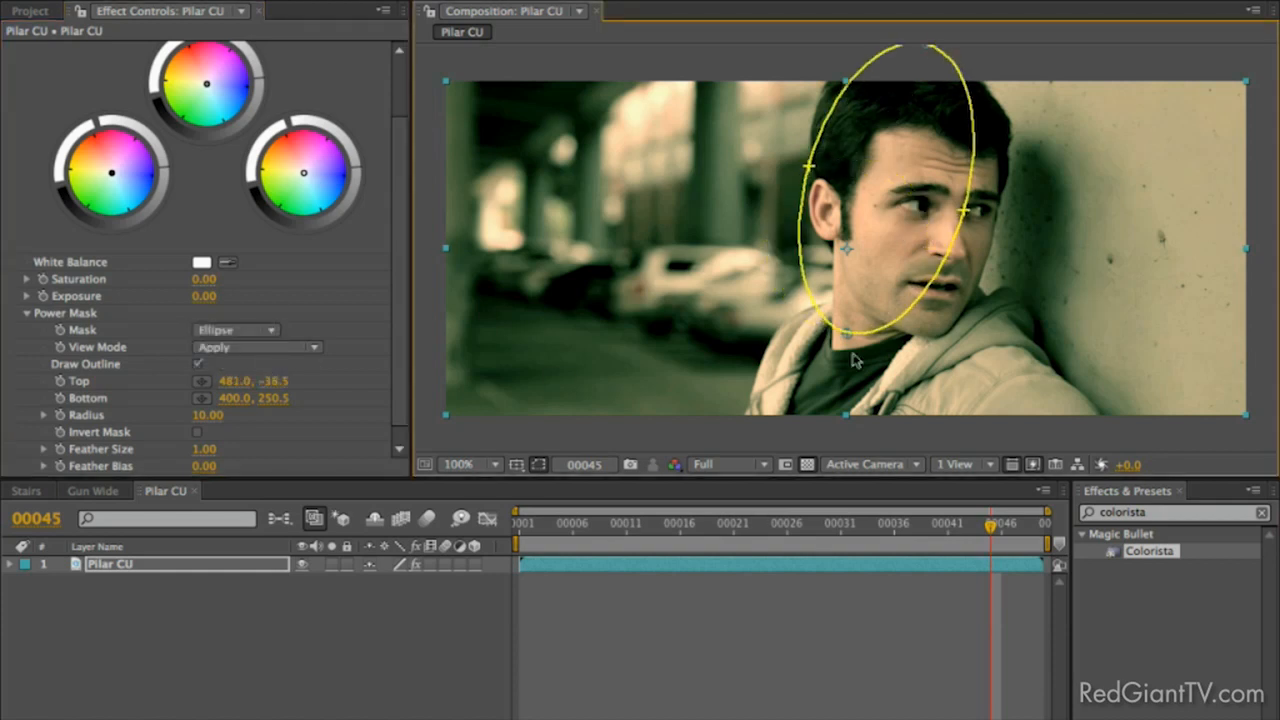
left_click_drag(848, 338, 905, 434)
left_click_drag(832, 240, 655, 240)
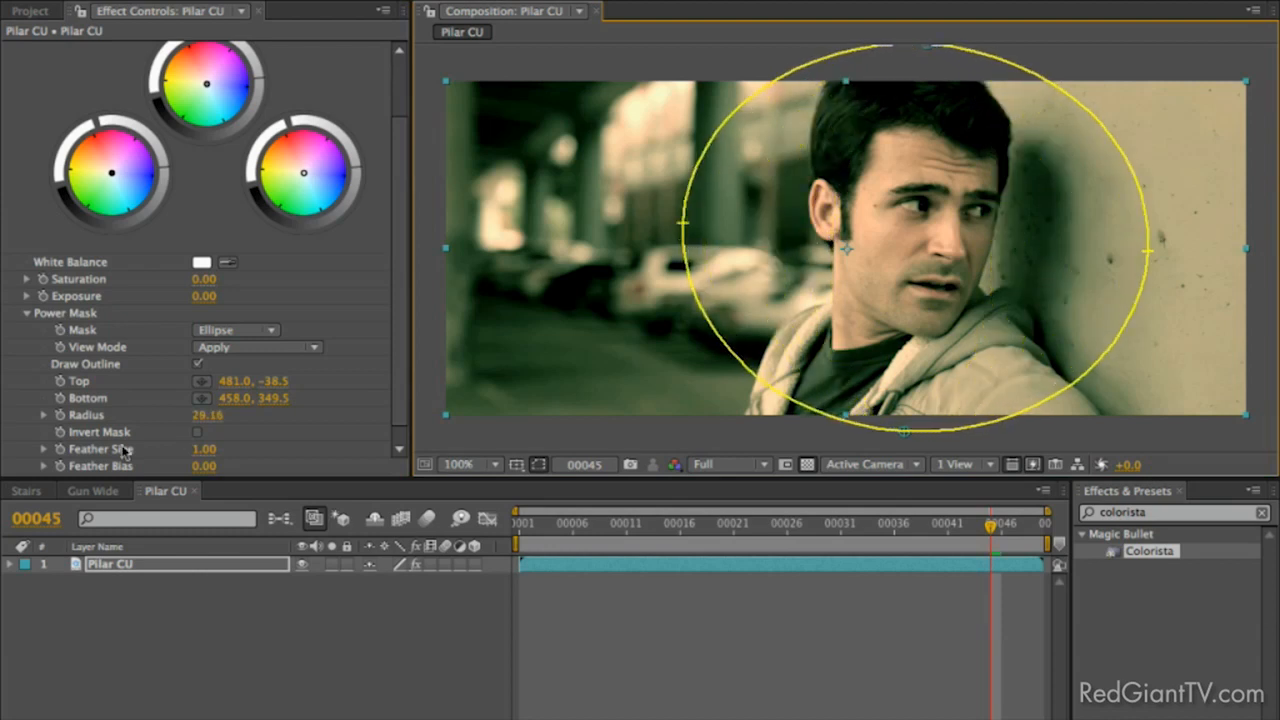
Invert the Colorista 2 mask, lower Exposure to -1.71, and set Feather Size to 100.00.
left_click(199, 432)
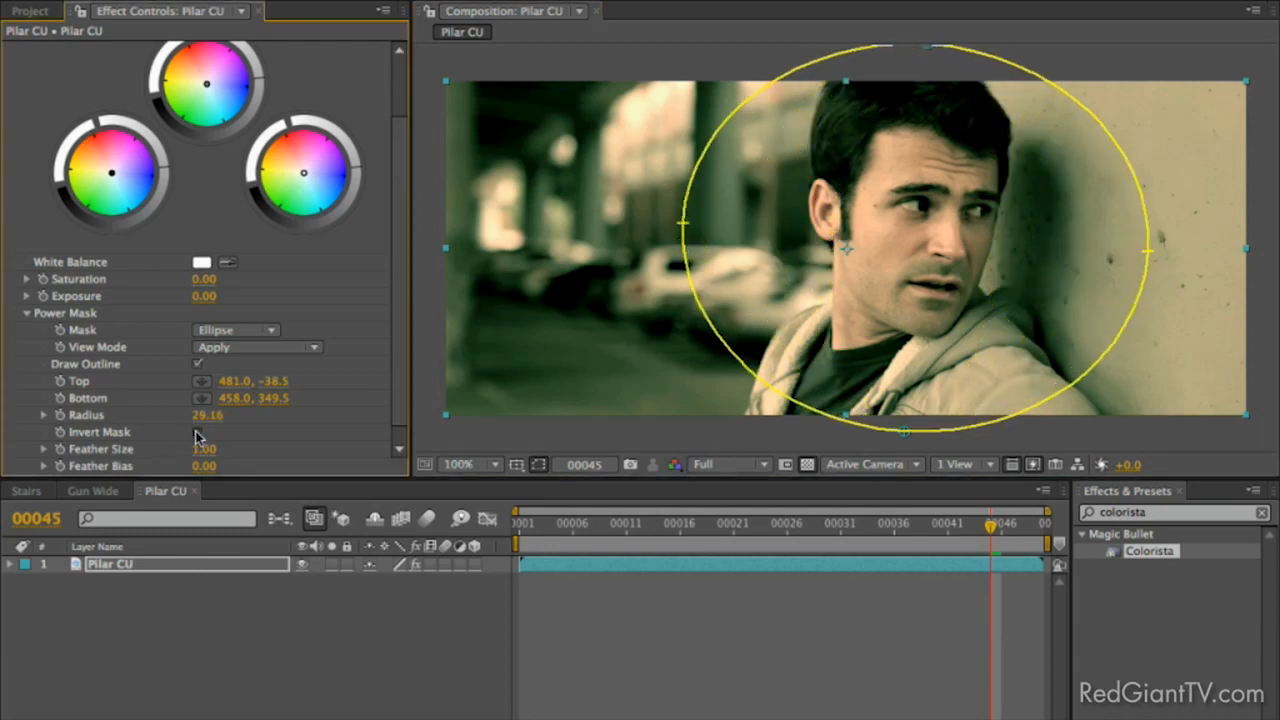
left_click(27, 297)
left_click_drag(214, 326, 145, 337)
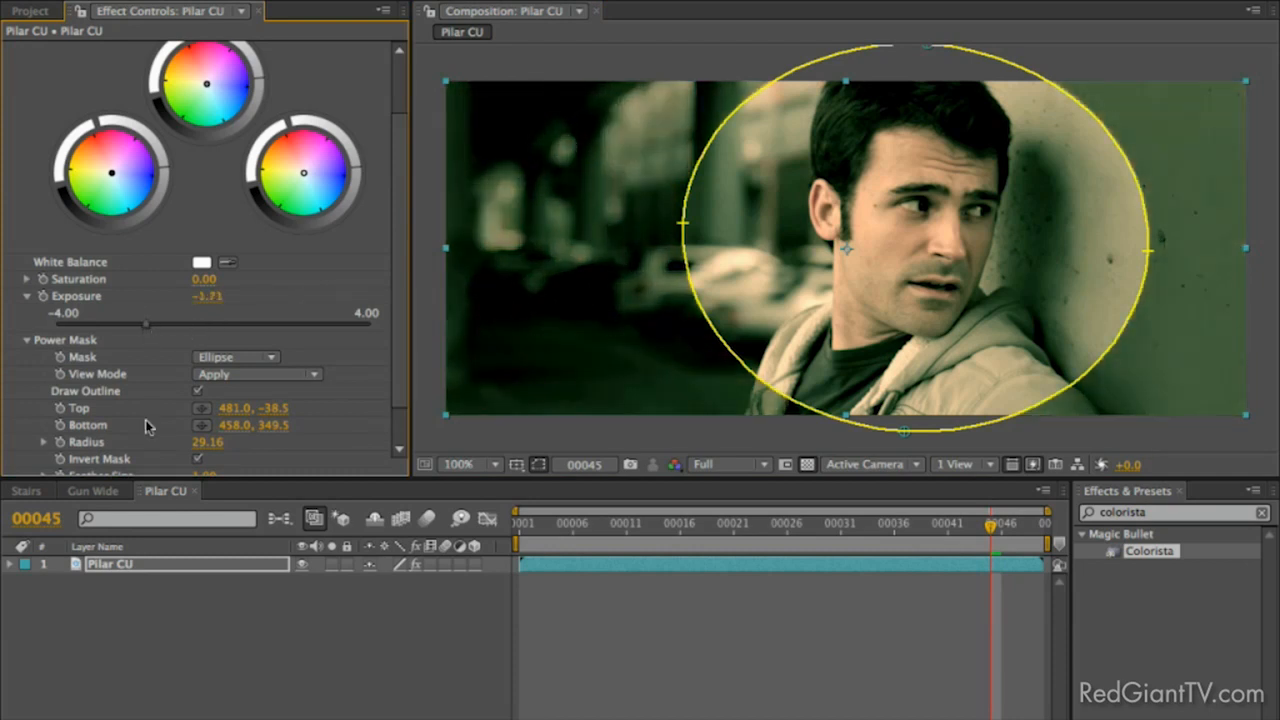
scroll(160, 437, "down", 2)
left_click_drag(190, 437, 302, 430)
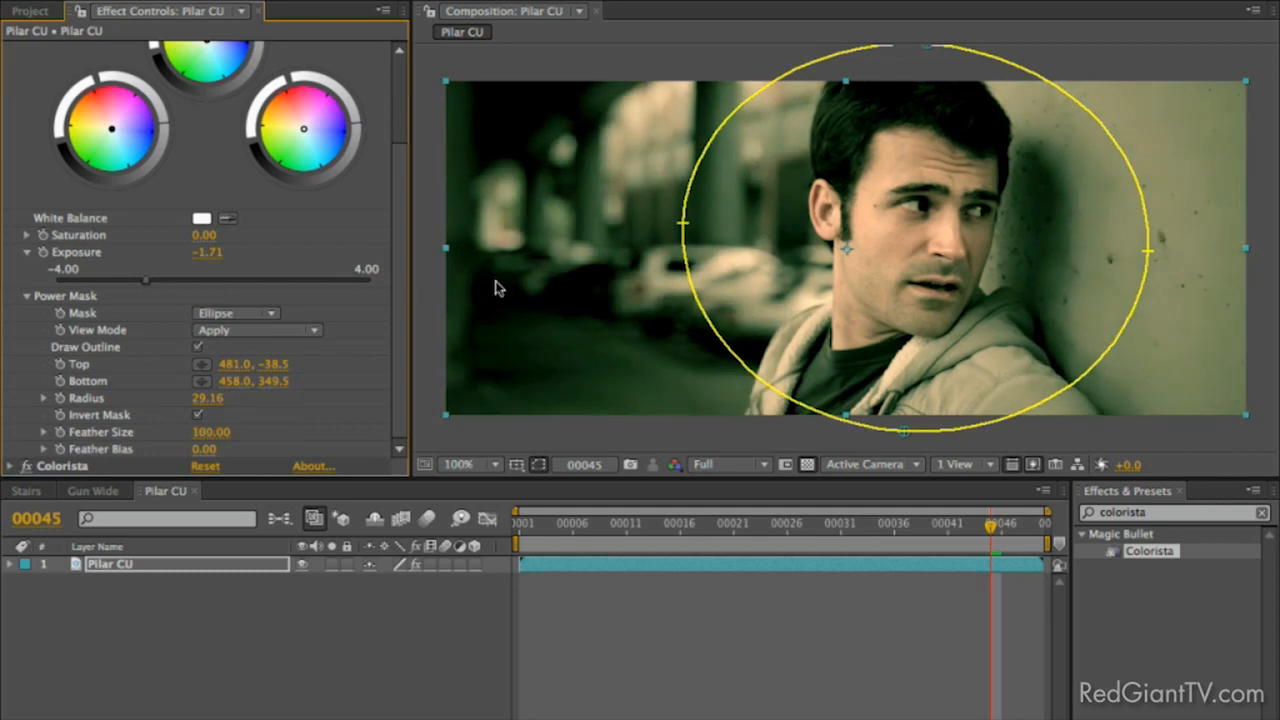
Refine the ellipse mask to a bottom point of 453.0, 377.5 and a radius of 28.00, and deselect the layer.
left_click_drag(687, 220, 571, 219)
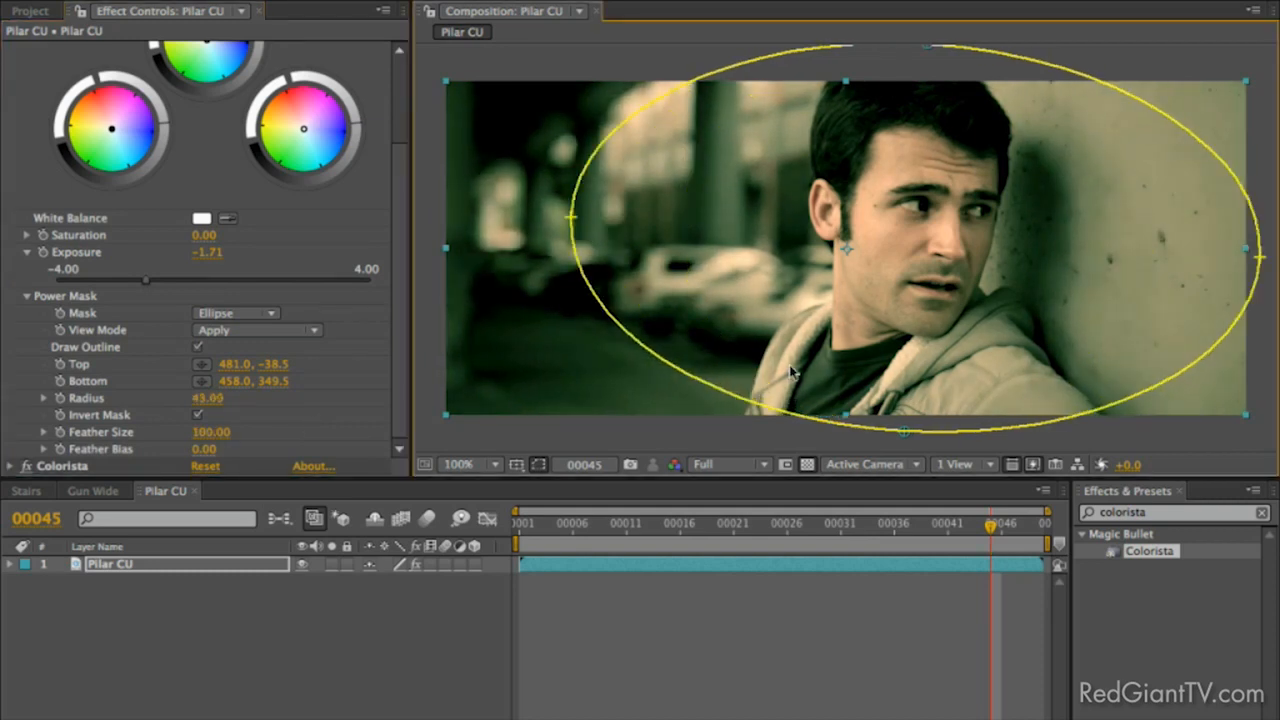
left_click_drag(905, 448, 900, 458)
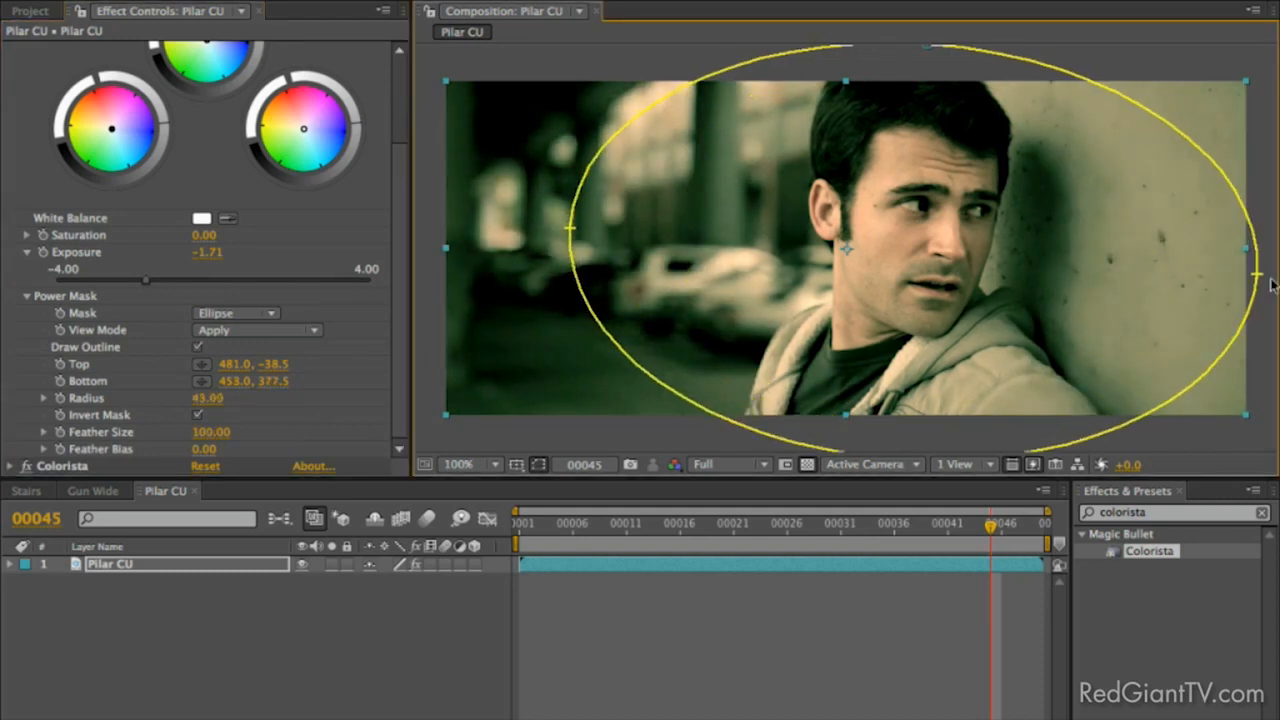
left_click_drag(1257, 273, 1130, 277)
key("F2")
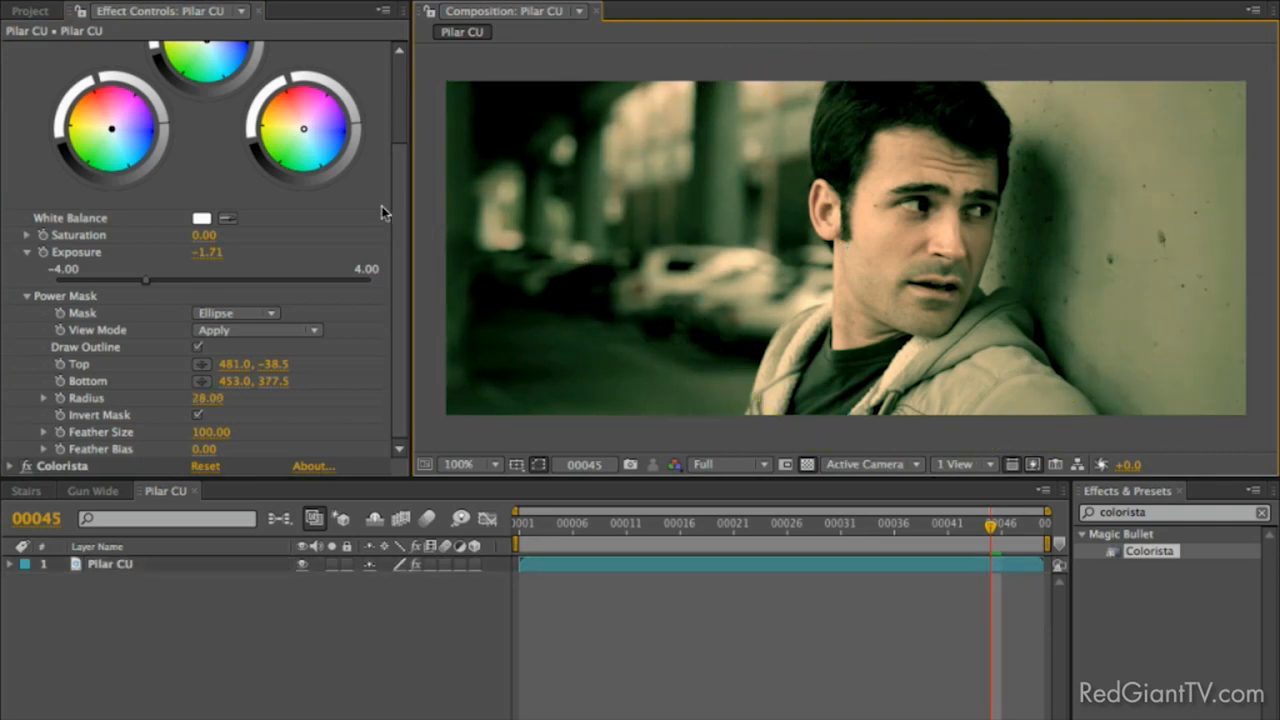
Compare the Pilar CU clip with and without the Colorista 2 effect, leaving it enabled.
scroll(66, 82, "up", 3)
left_click(15, 69)
left_click(27, 67)
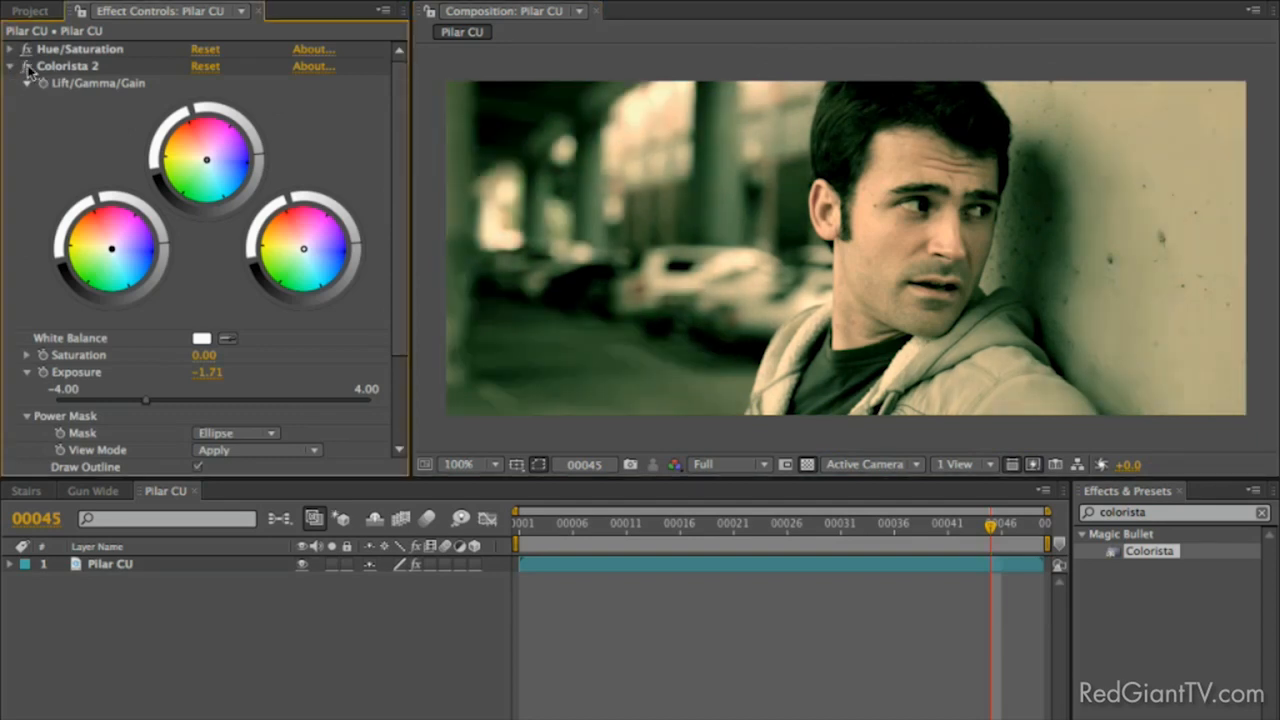
left_click(27, 67)
Rename the Colorista 2 effect to Vignette.
left_click(64, 70)
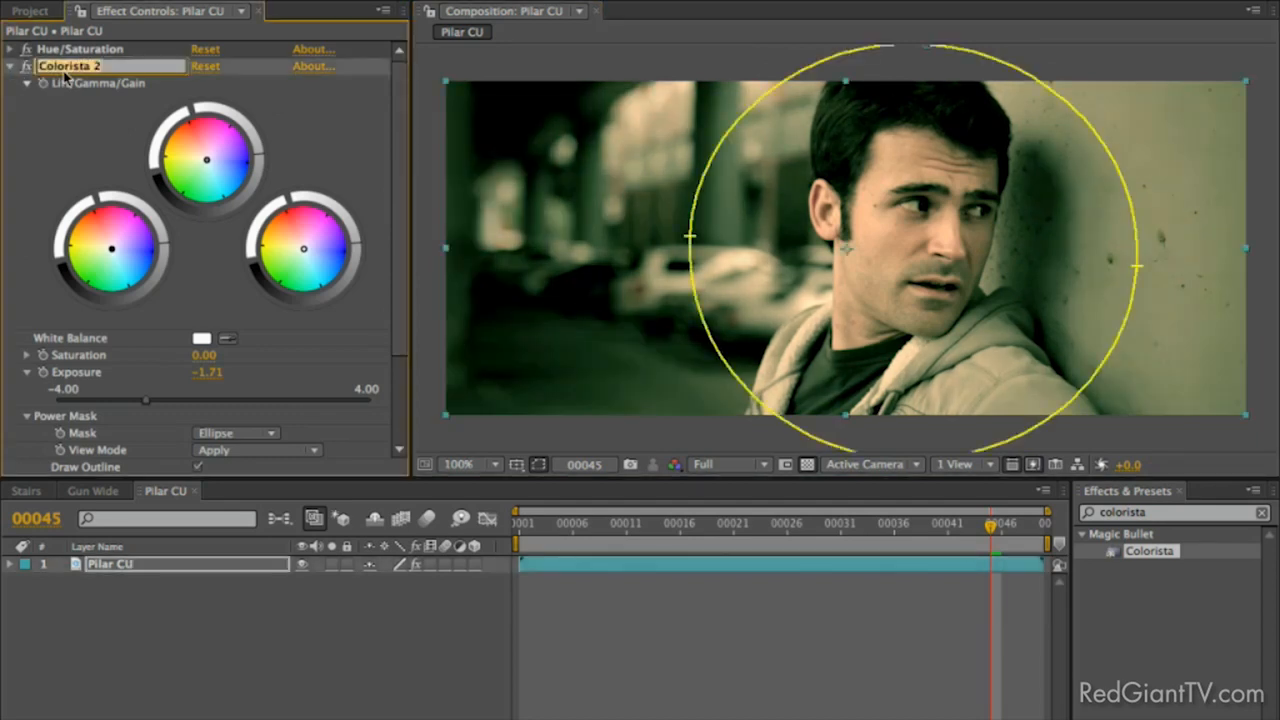
type("Vignette")
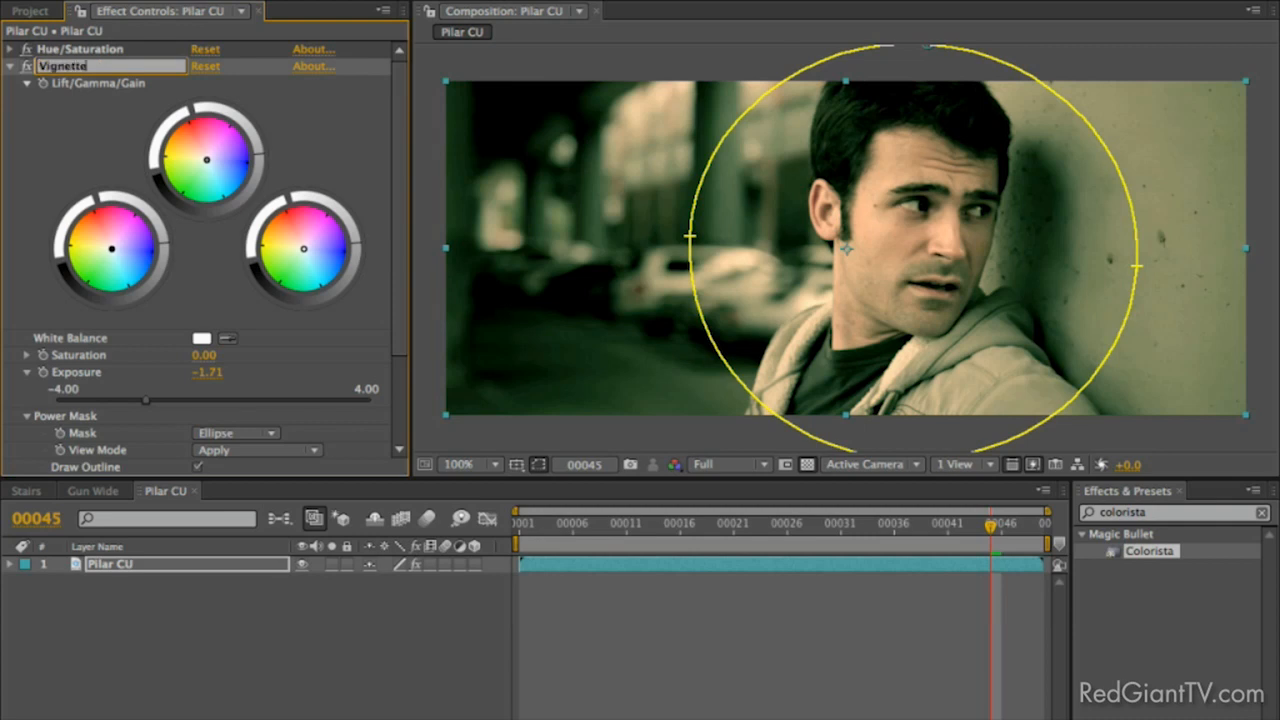
key("Return")
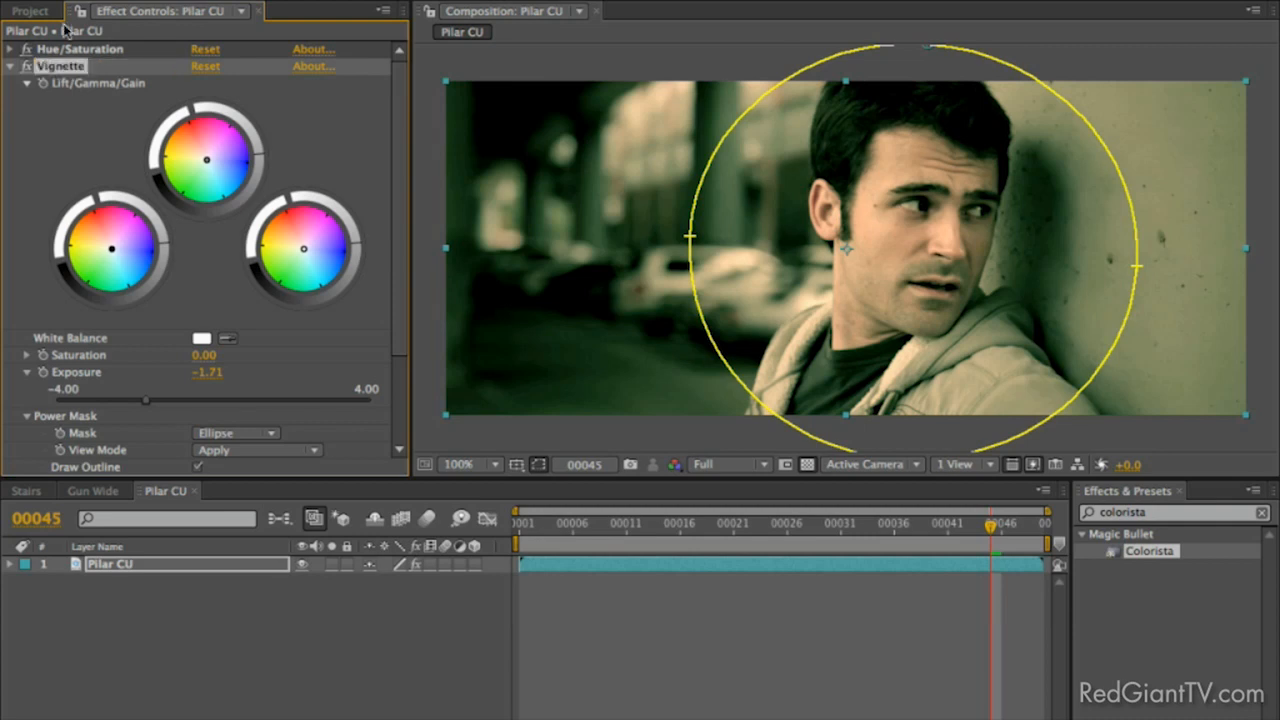
Try the Vignette effect below Colorista, and restore it to its place above Colorista.
left_click(10, 66)
left_click_drag(63, 71, 66, 94)
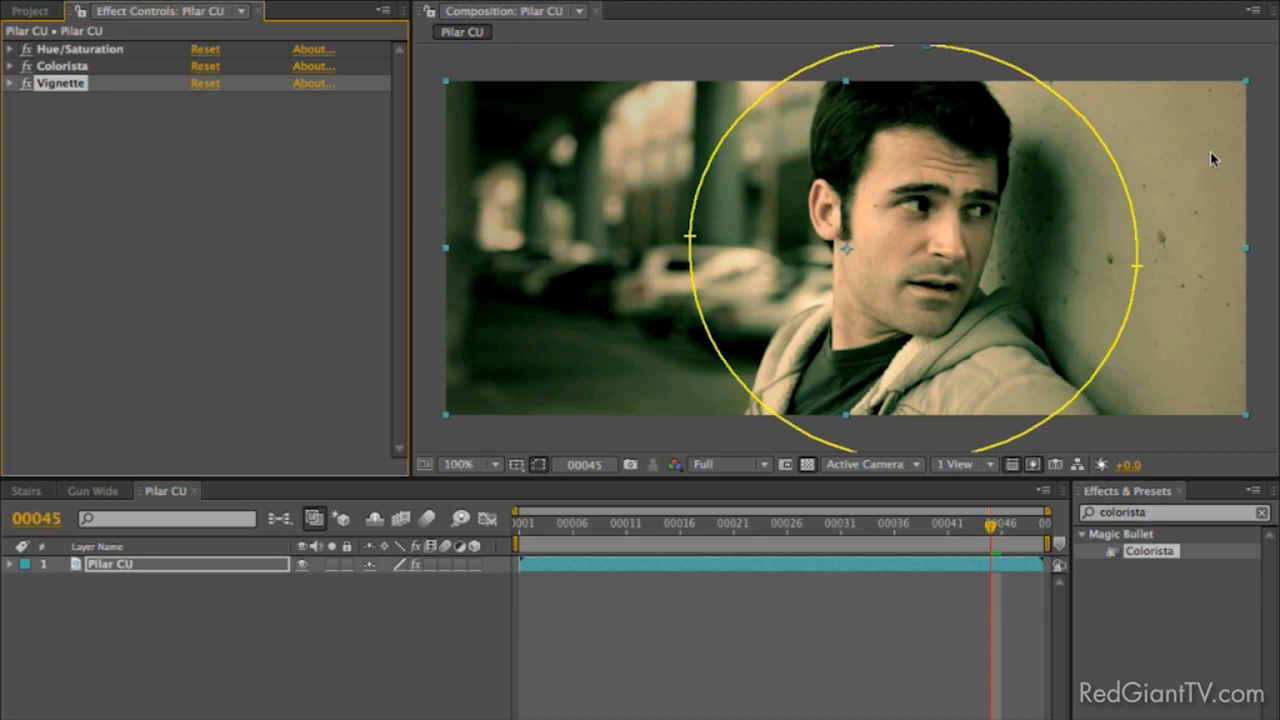
left_click(11, 85)
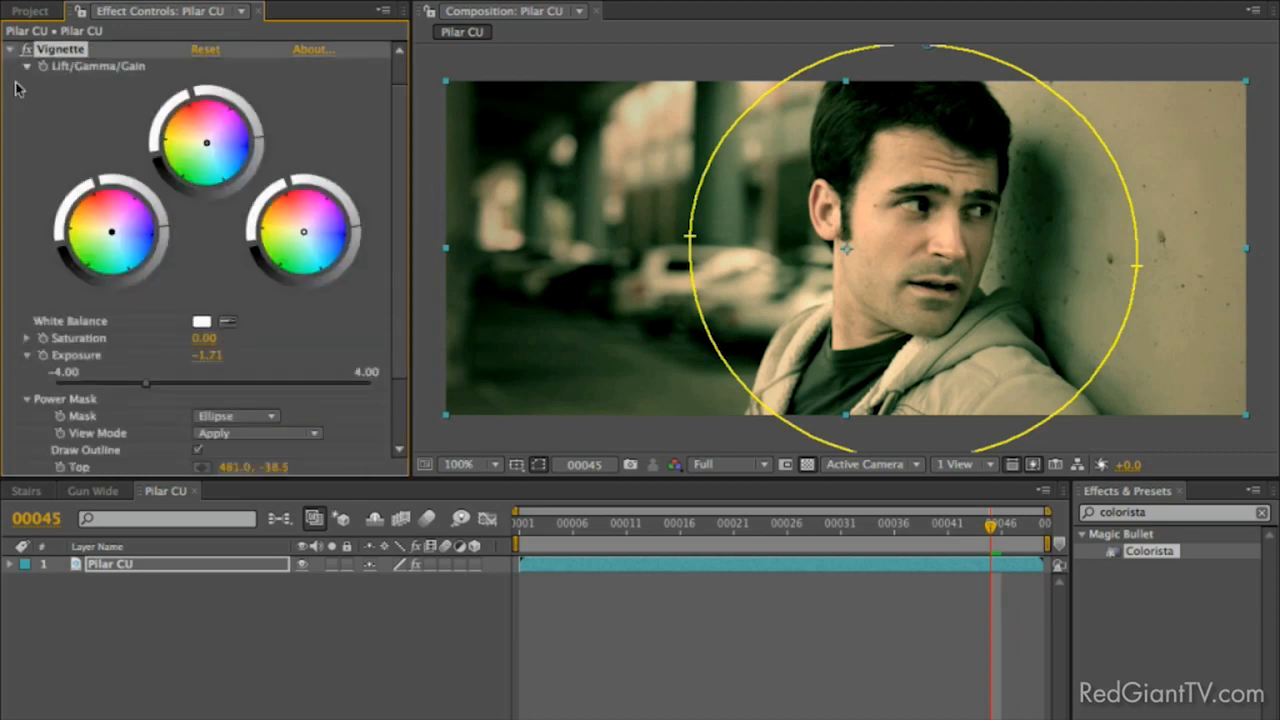
left_click(10, 51)
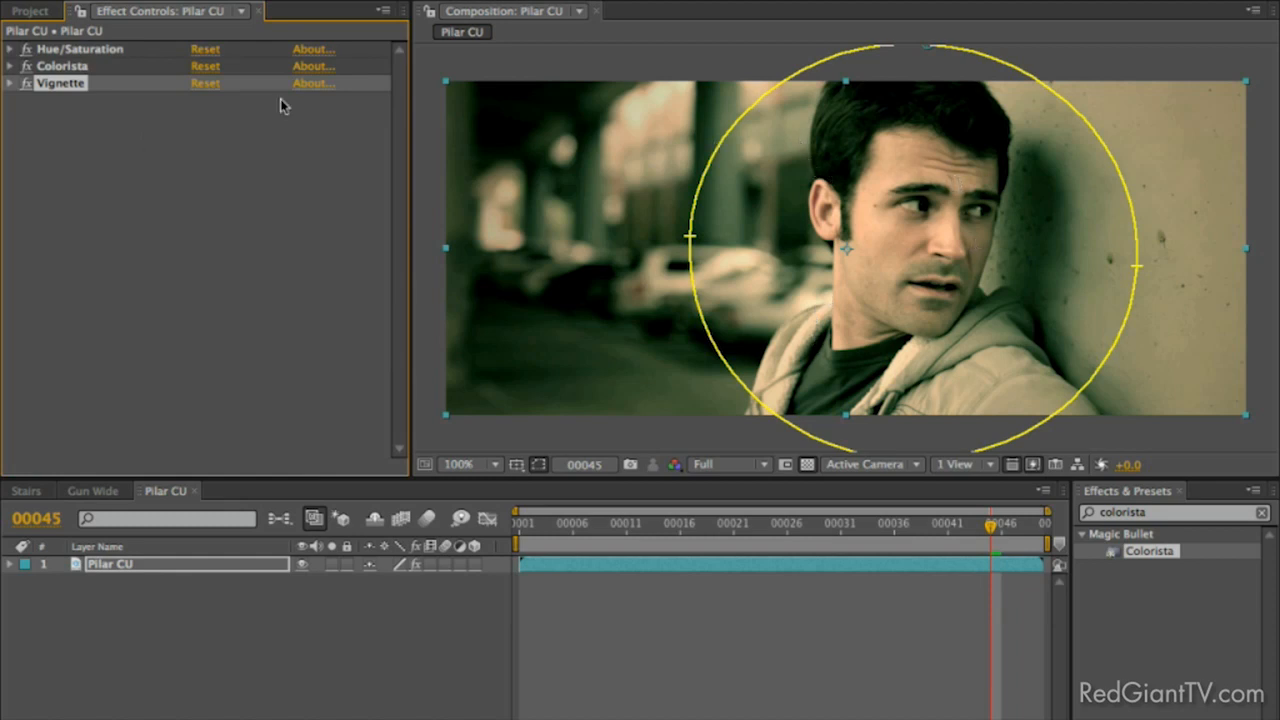
left_click_drag(64, 68, 64, 63)
Disable Colorista temporarily, compare the image with and without Vignette, and re-enable Colorista.
left_click(27, 84)
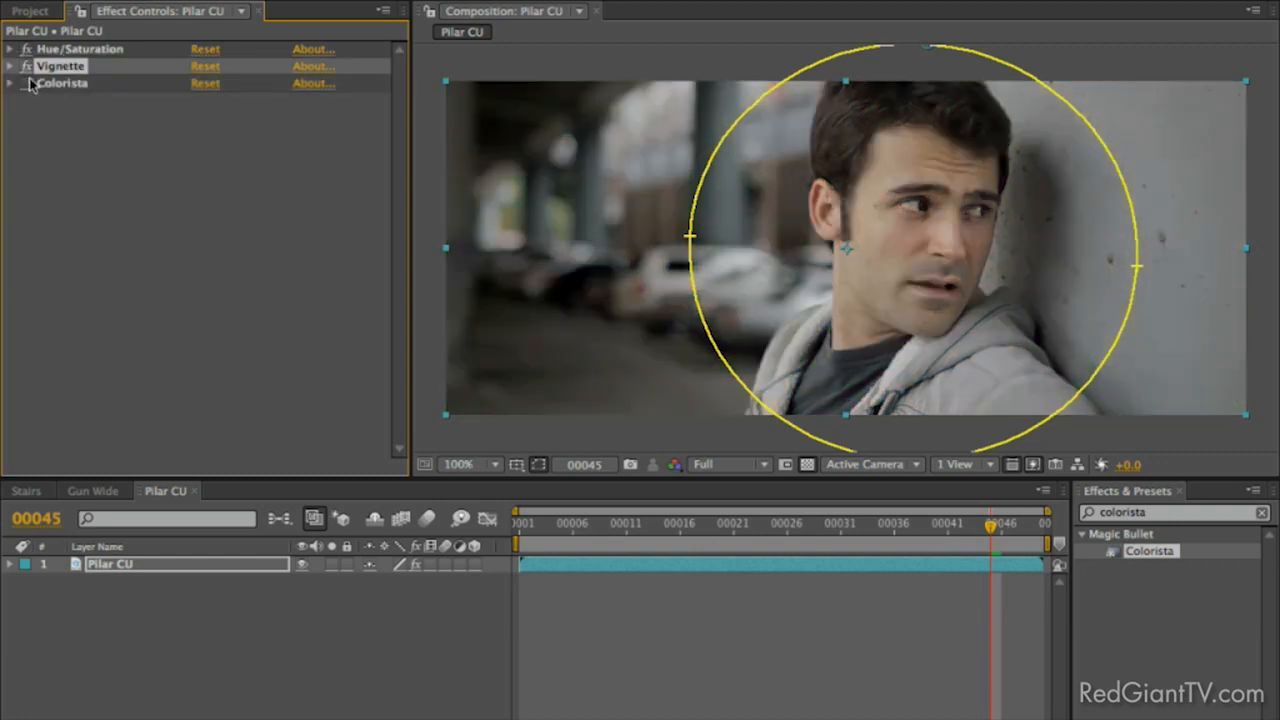
left_click(27, 66)
left_click(27, 66)
left_click(27, 84)
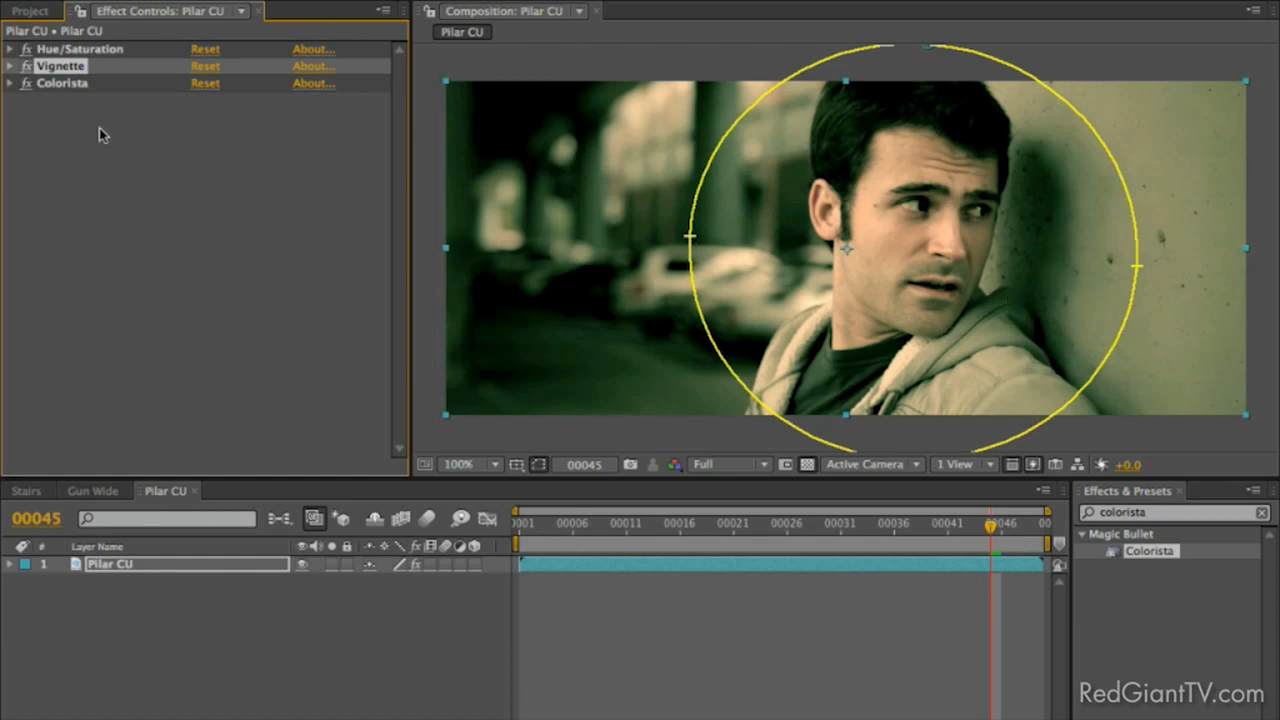
Review the stacked Hue/Saturation, Vignette and Colorista effects on the Pilar CU clip, including Colorista's colour wheel and Saturation settings.
left_click(50, 86)
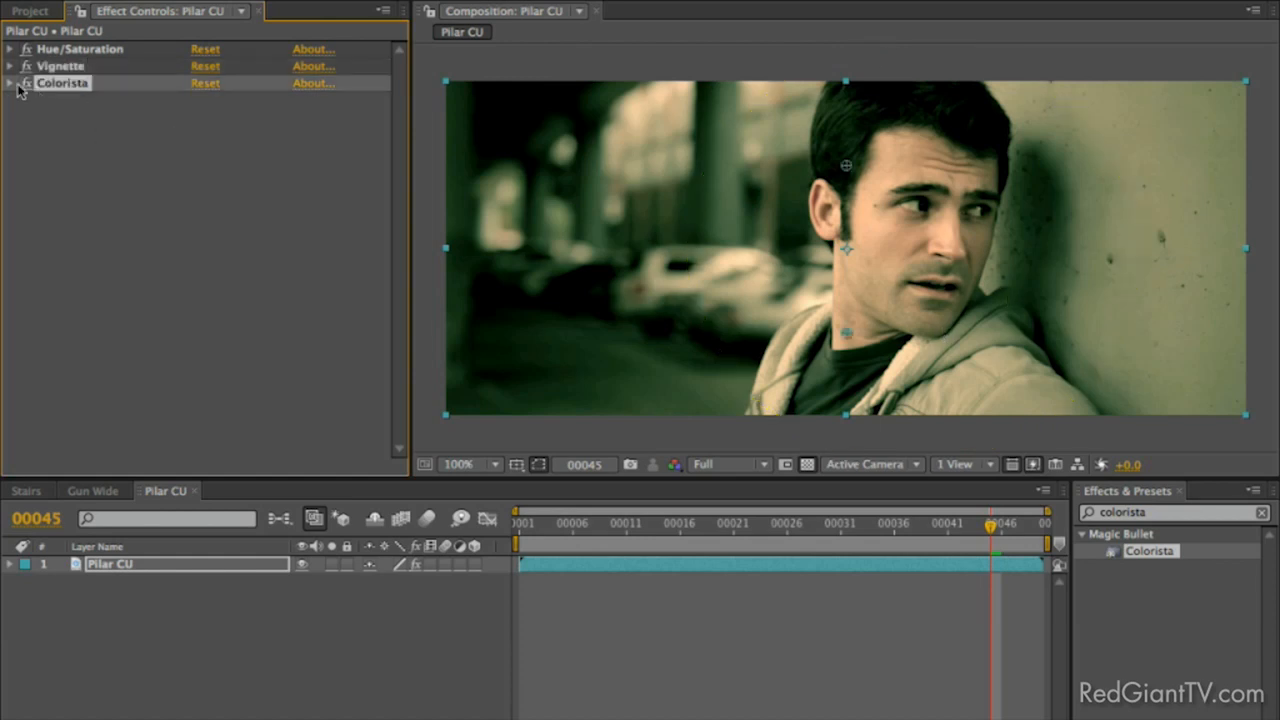
left_click(9, 83)
left_click(9, 83)
left_click(58, 50)
left_click(10, 49)
left_click(10, 49)
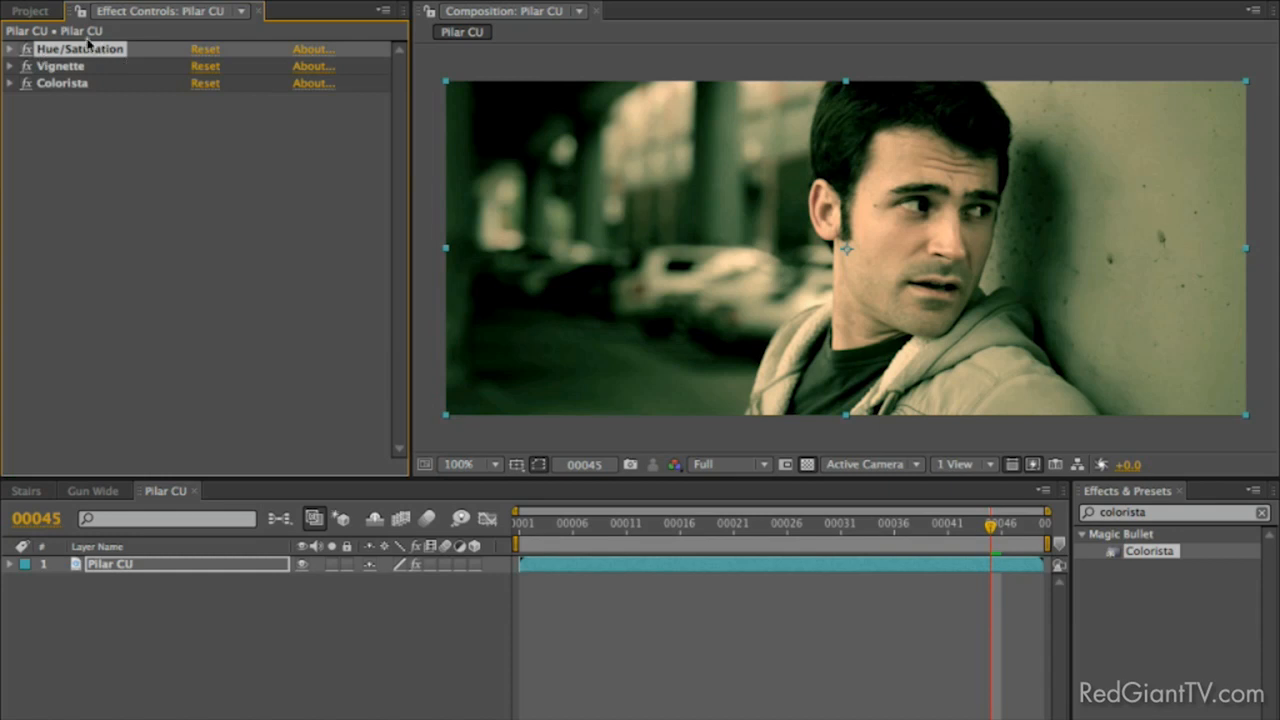
left_click(88, 126)
left_click(91, 52)
left_click(57, 68)
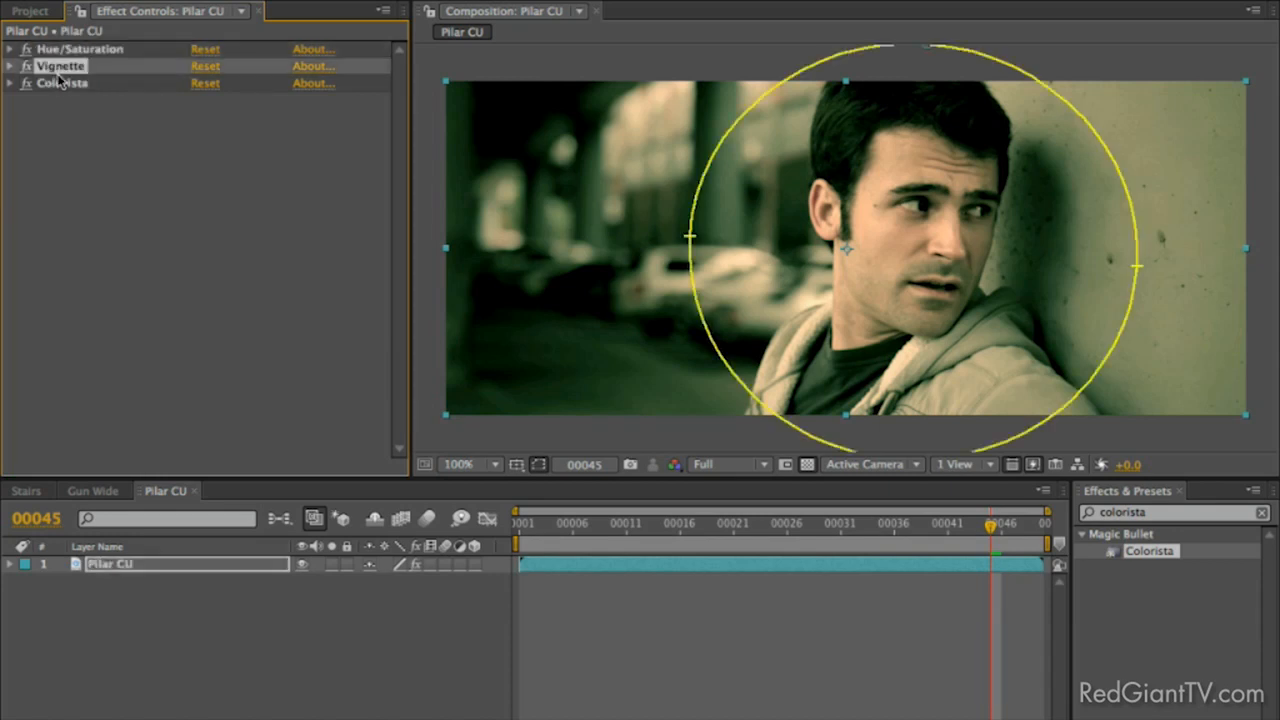
left_click(60, 86)
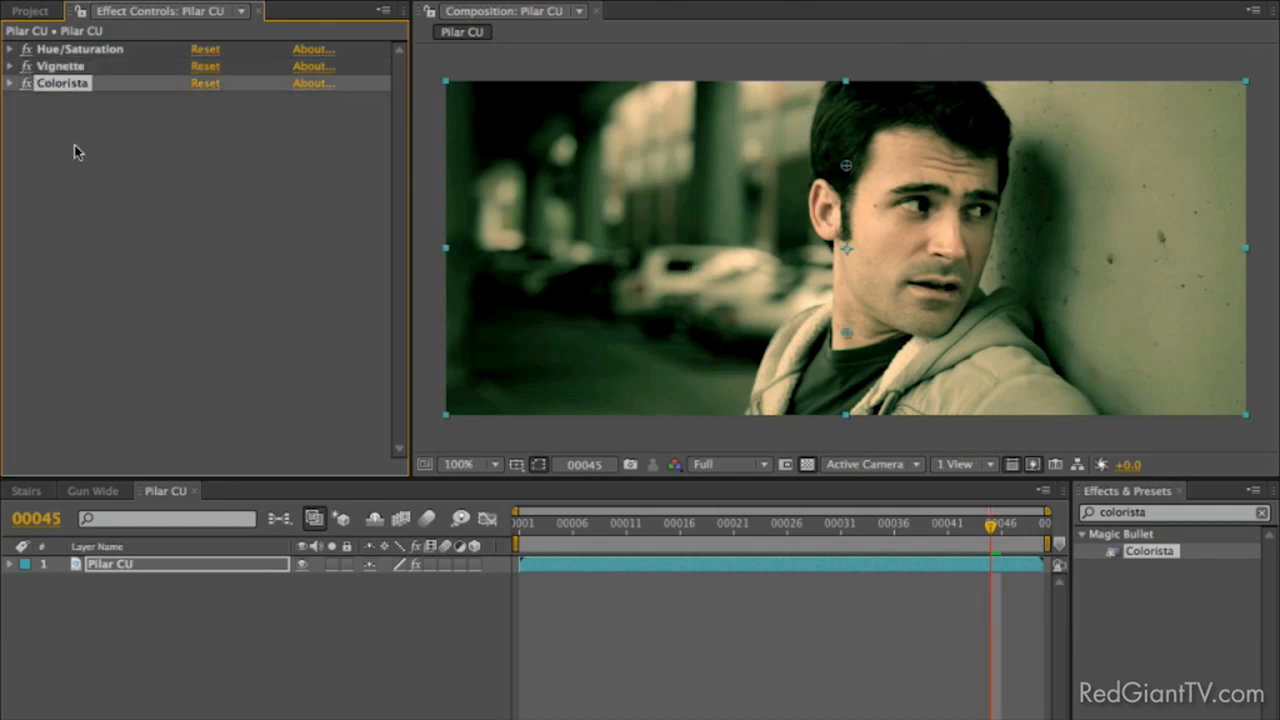
left_click(10, 84)
left_click(55, 97)
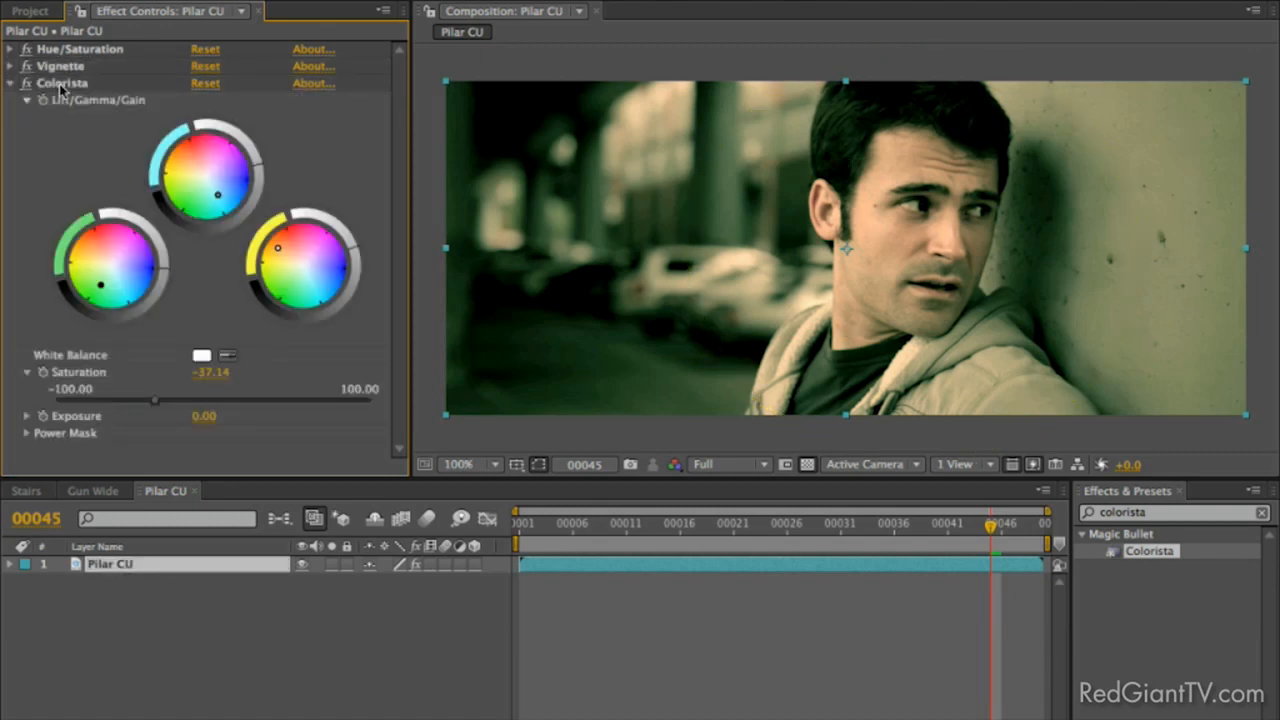
left_click(60, 86)
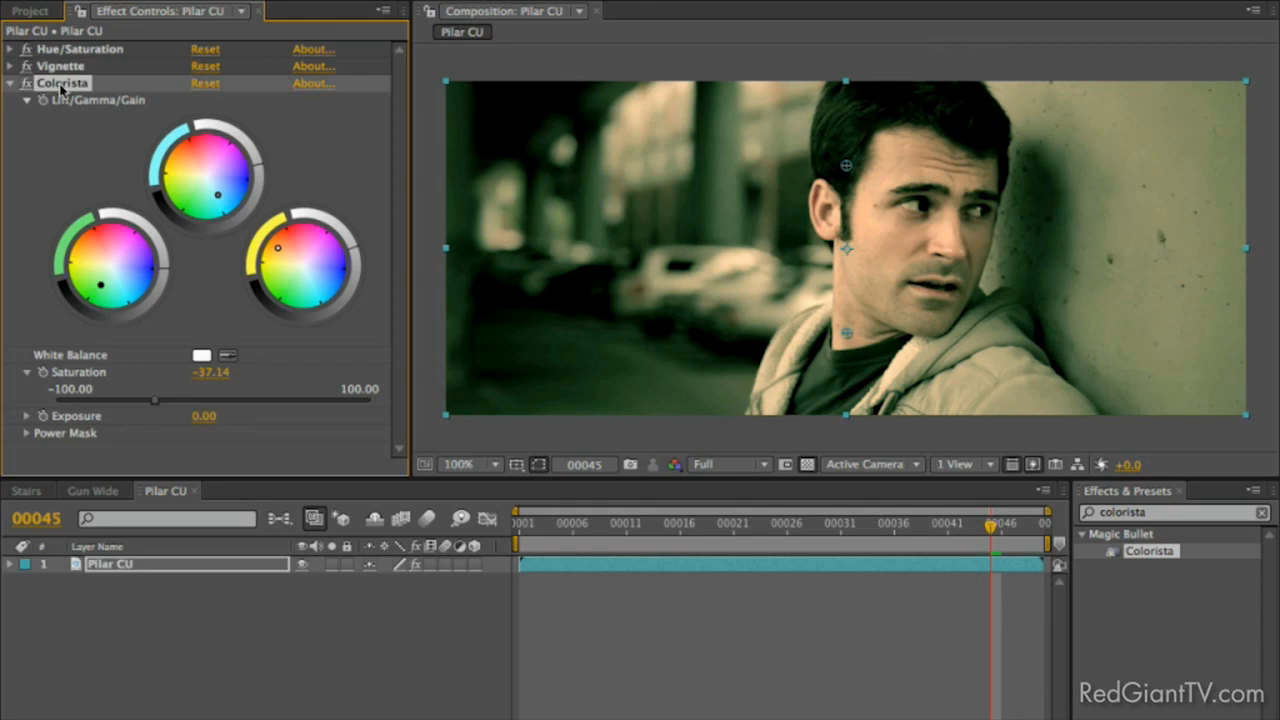
left_click(10, 83)
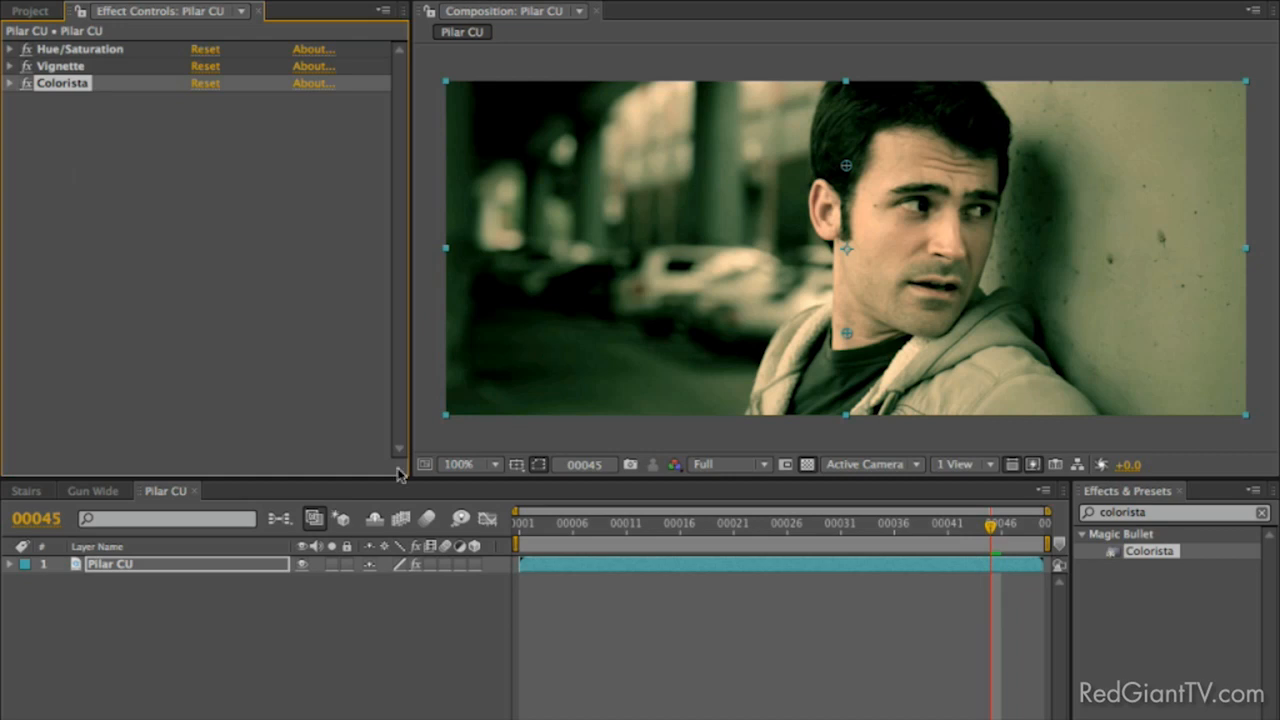
Switch to QuickTime Player and examine the forest scene around 1:21 in the Where The Wild Things Are trailer.
key("super+Tab")
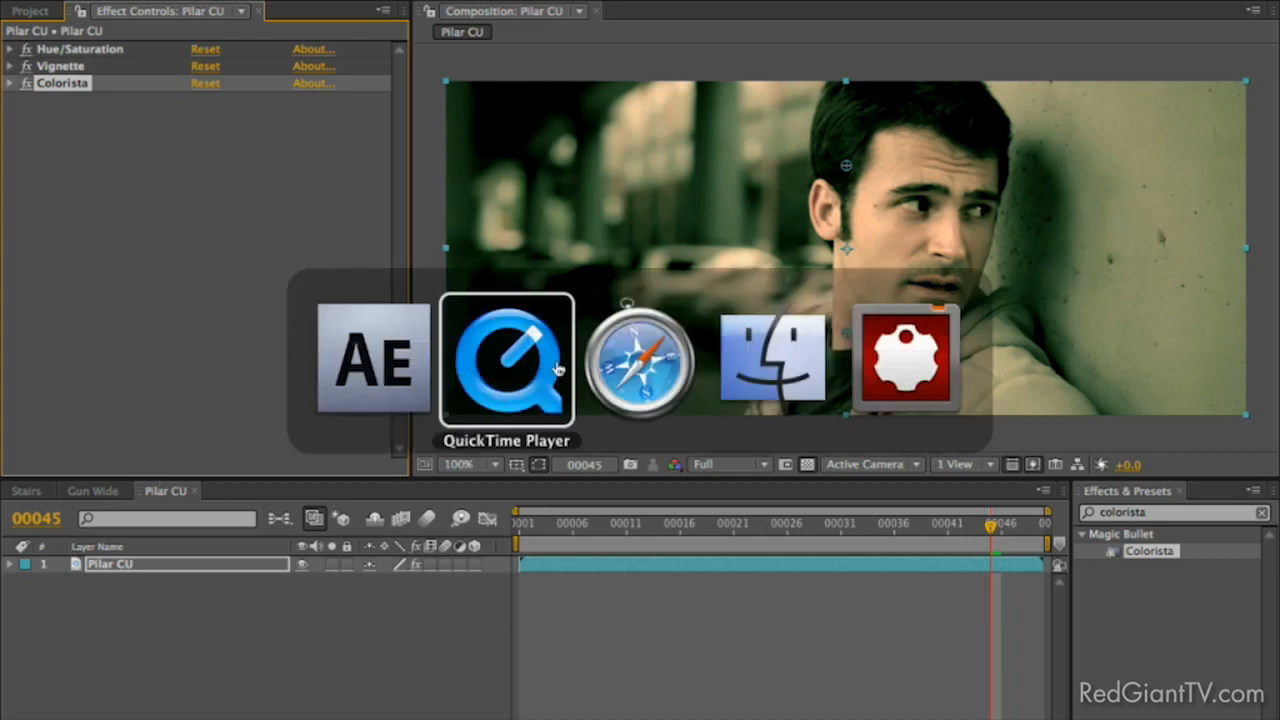
left_click(891, 98)
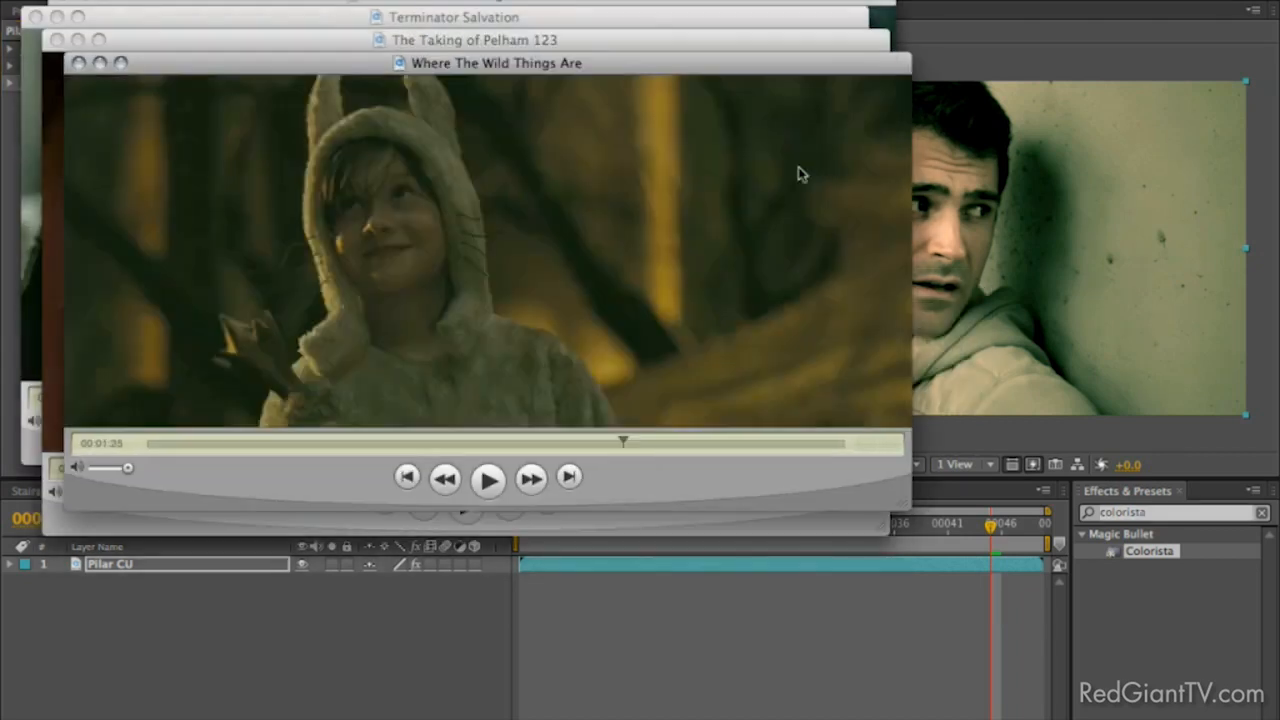
left_click_drag(621, 437, 601, 455)
key("space")
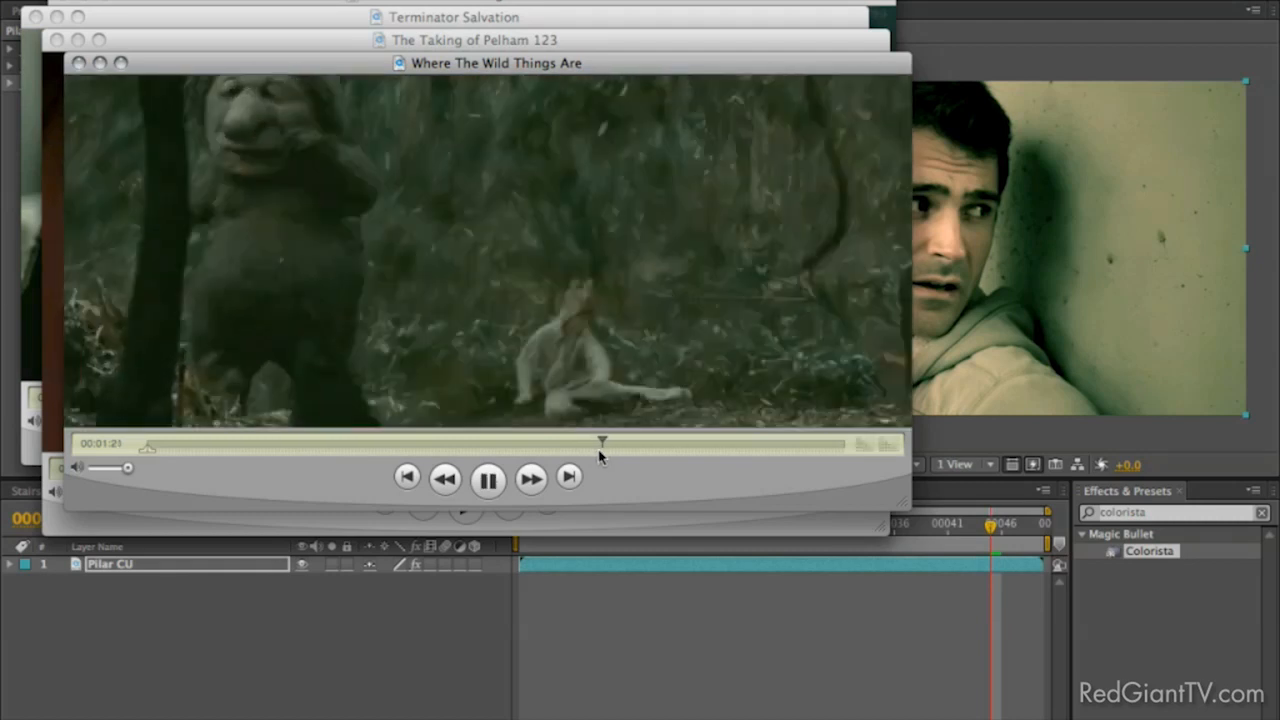
key("space")
left_click_drag(610, 441, 600, 444)
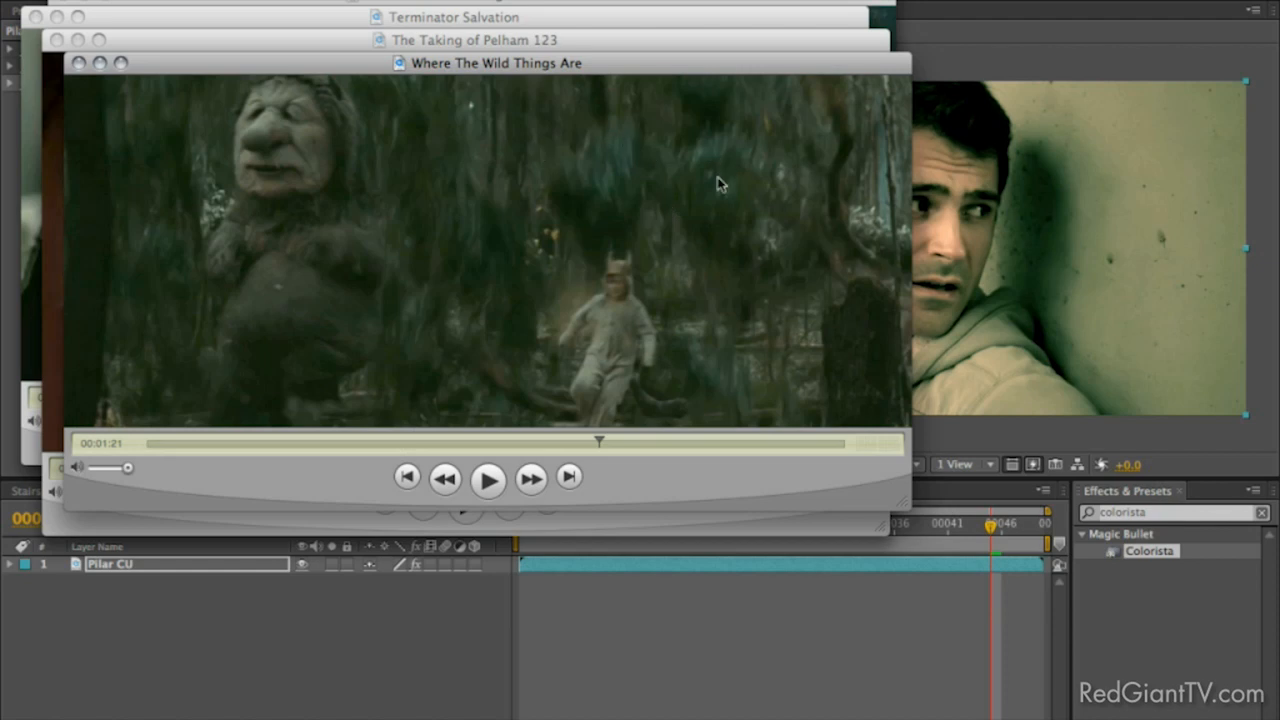
Switch to Safari to examine kuler's Complementary colour wheel, and return to the trailer in QuickTime Player.
key("super+Tab")
left_click(605, 360)
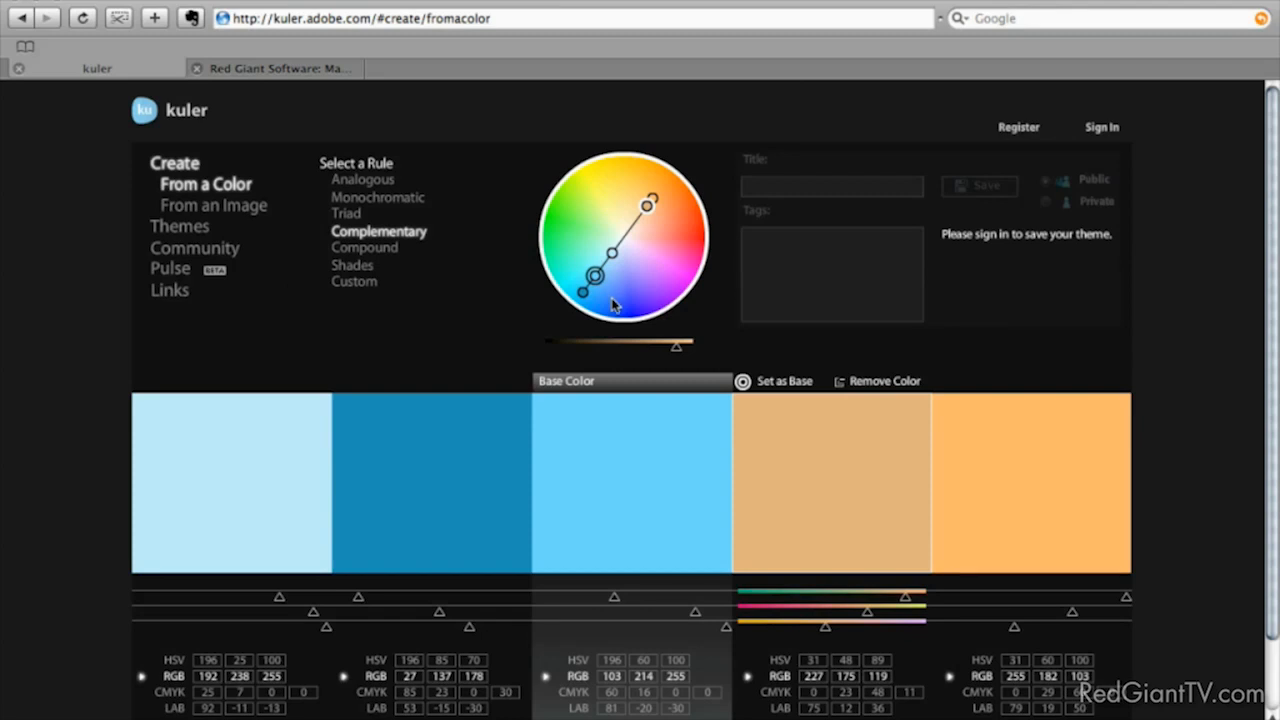
key("super+Tab")
left_click(543, 361)
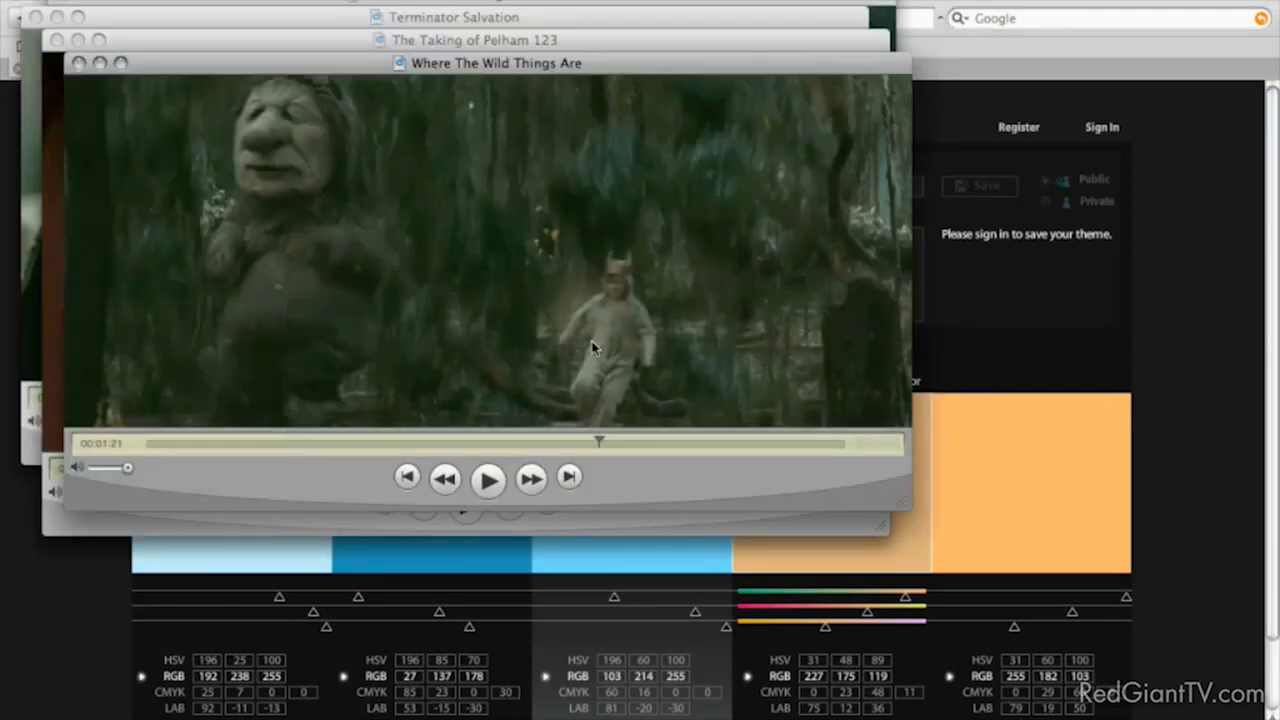
Step frame by frame through the forest shot at 1:18 in the Where The Wild Things Are trailer, examining its colours.
mouse_move(587, 449)
left_mouse_down()
mouse_move(600, 441)
mouse_move(586, 447)
left_mouse_up()
key("Right")
key("Right")
key("Right")
key("Right")
key("Right")
key("Right")
key("Right")
key("Right")
key("Right")
key("Right")
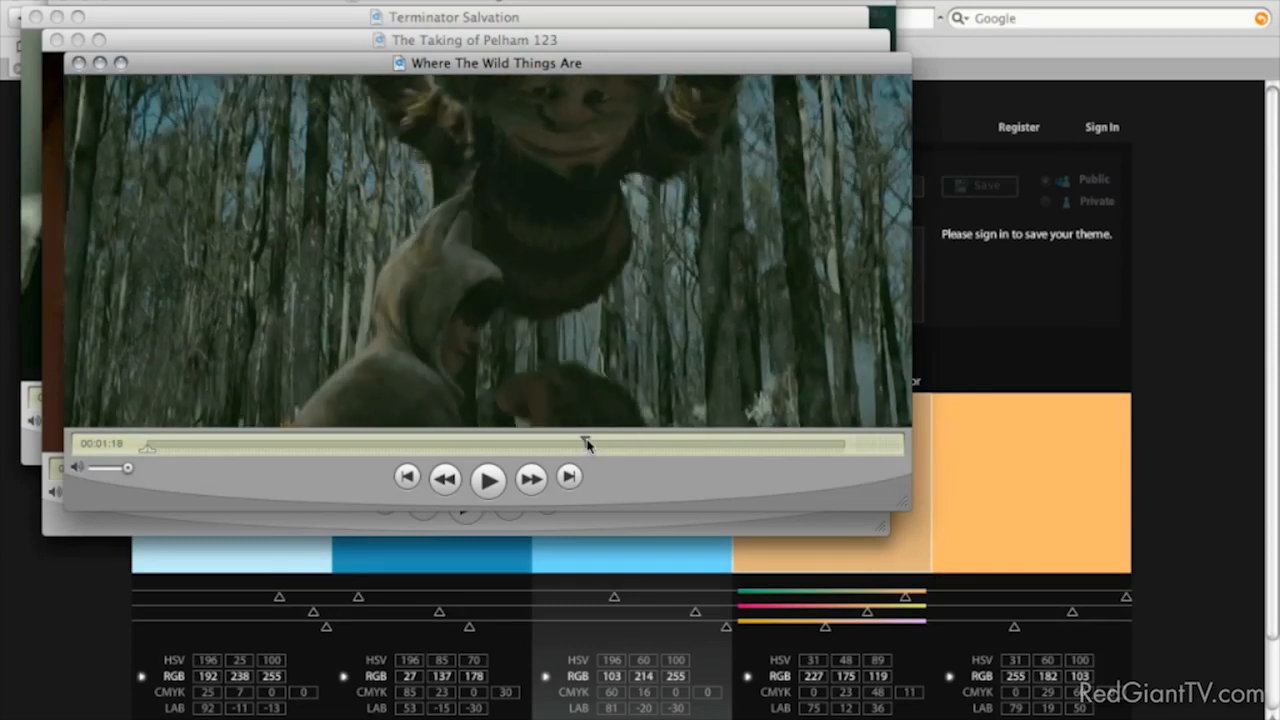
key("Right")
key("Right")
key("Right")
key("Right")
key("Right")
key("Right")
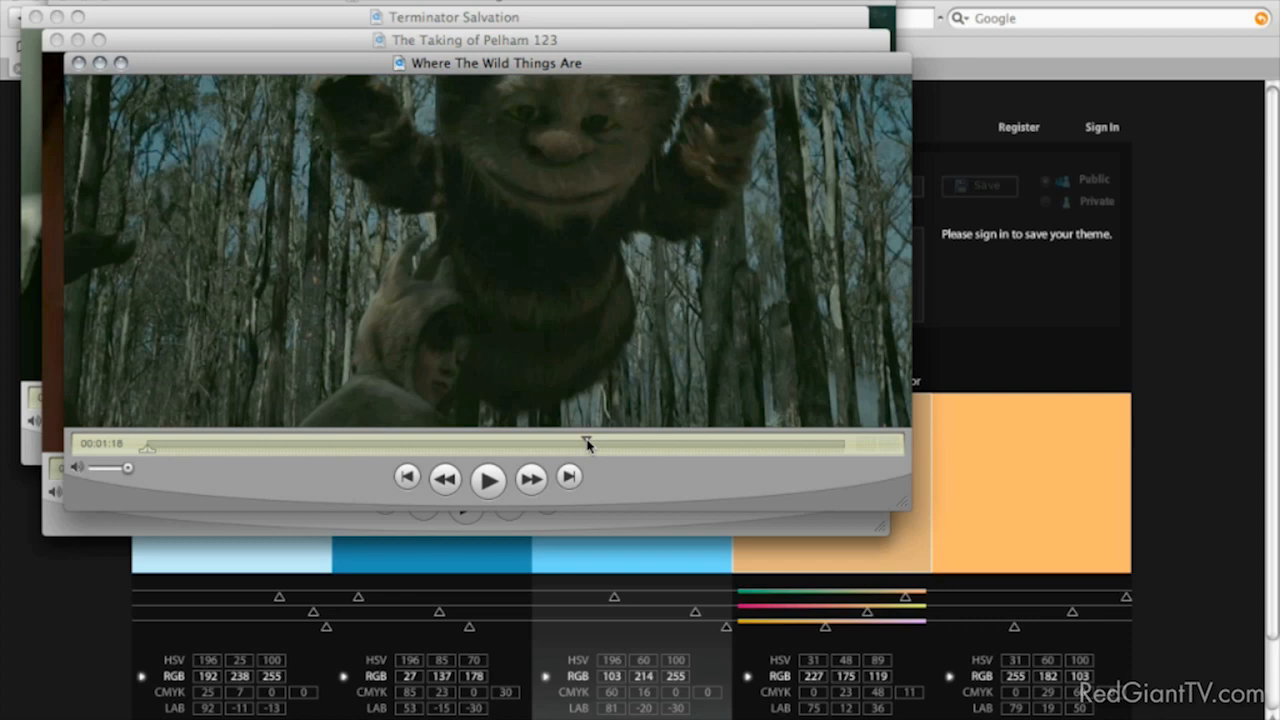
Switch to Safari, desaturate the muted orange swatch on kuler's Complementary wheel to HSV 32, 38, 89, and return to the trailer in QuickTime Player.
key("super+Tab")
key("super+Tab")
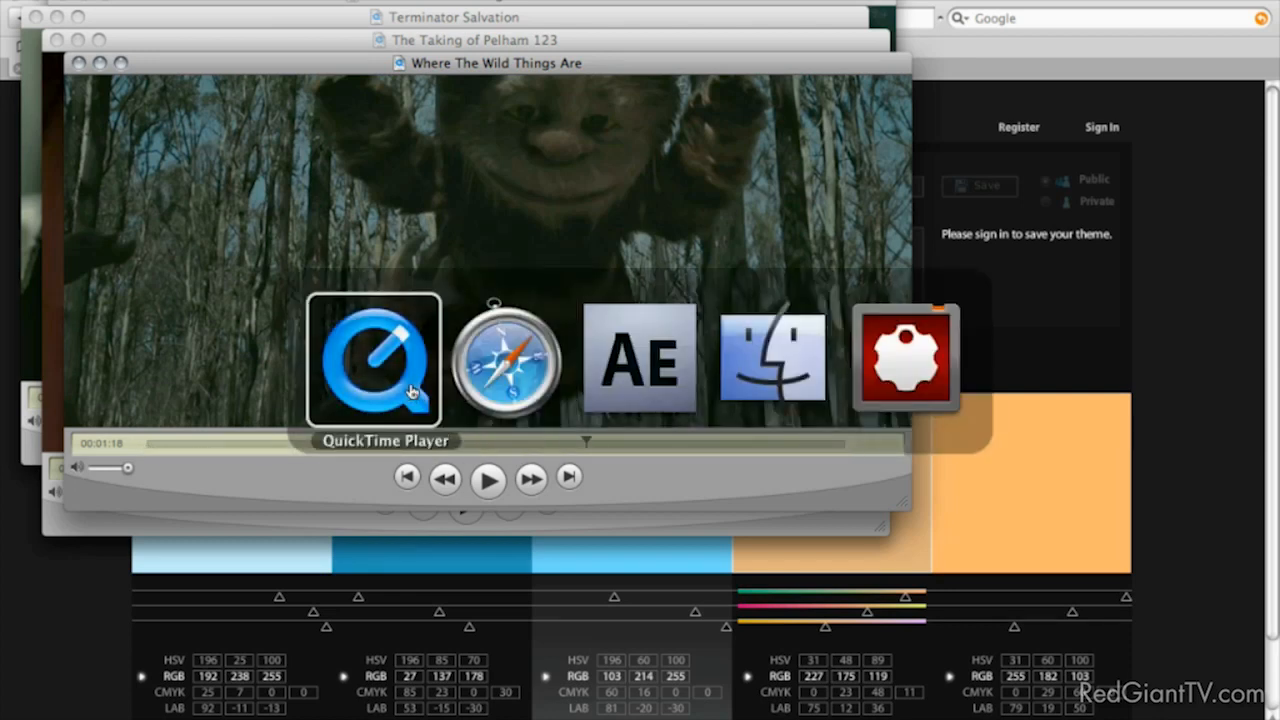
left_click(480, 389)
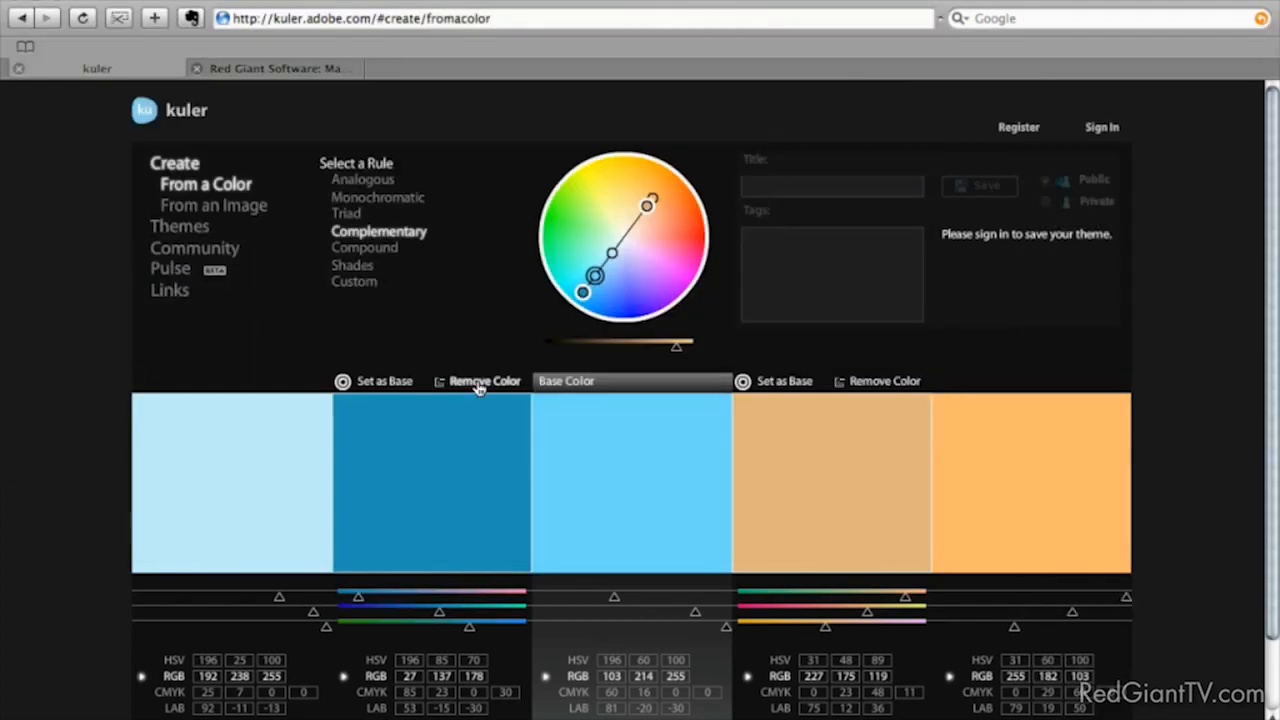
mouse_move(650, 206)
left_mouse_down()
mouse_move(636, 212)
mouse_move(650, 210)
mouse_move(645, 196)
mouse_move(656, 206)
mouse_move(642, 200)
mouse_move(635, 222)
mouse_move(658, 208)
mouse_move(646, 198)
mouse_move(646, 220)
left_mouse_up()
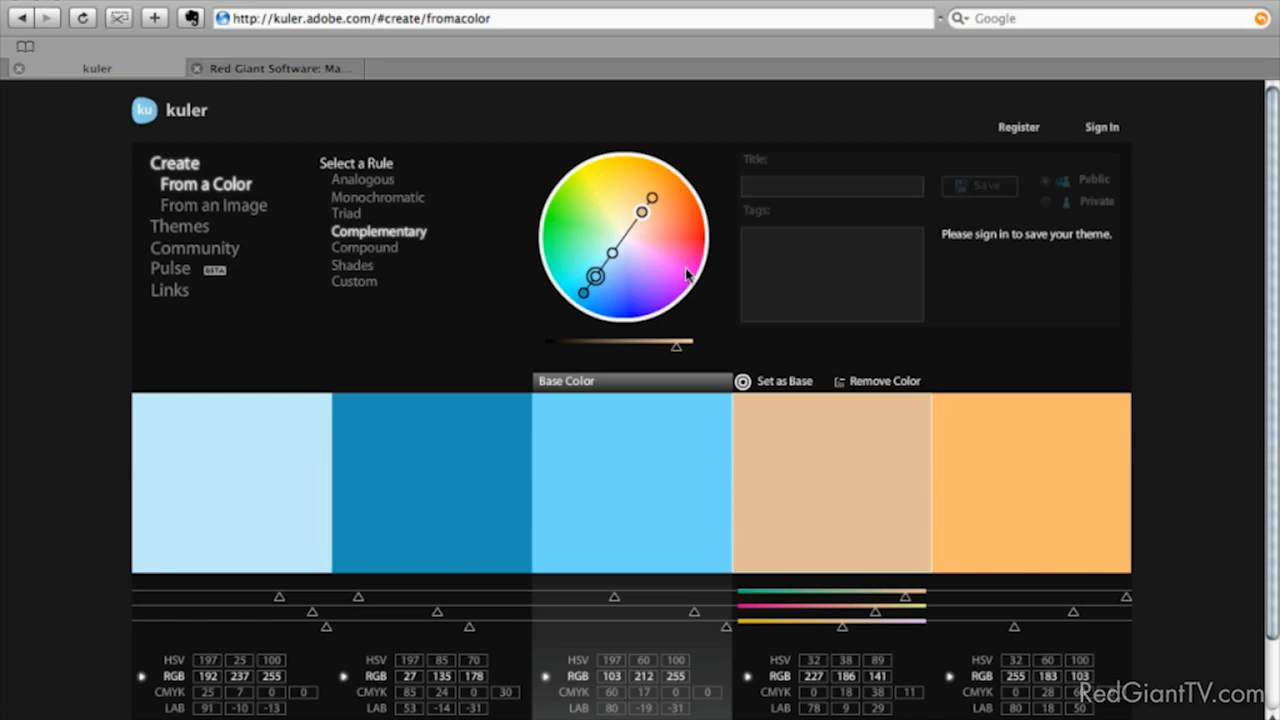
key("super+Tab")
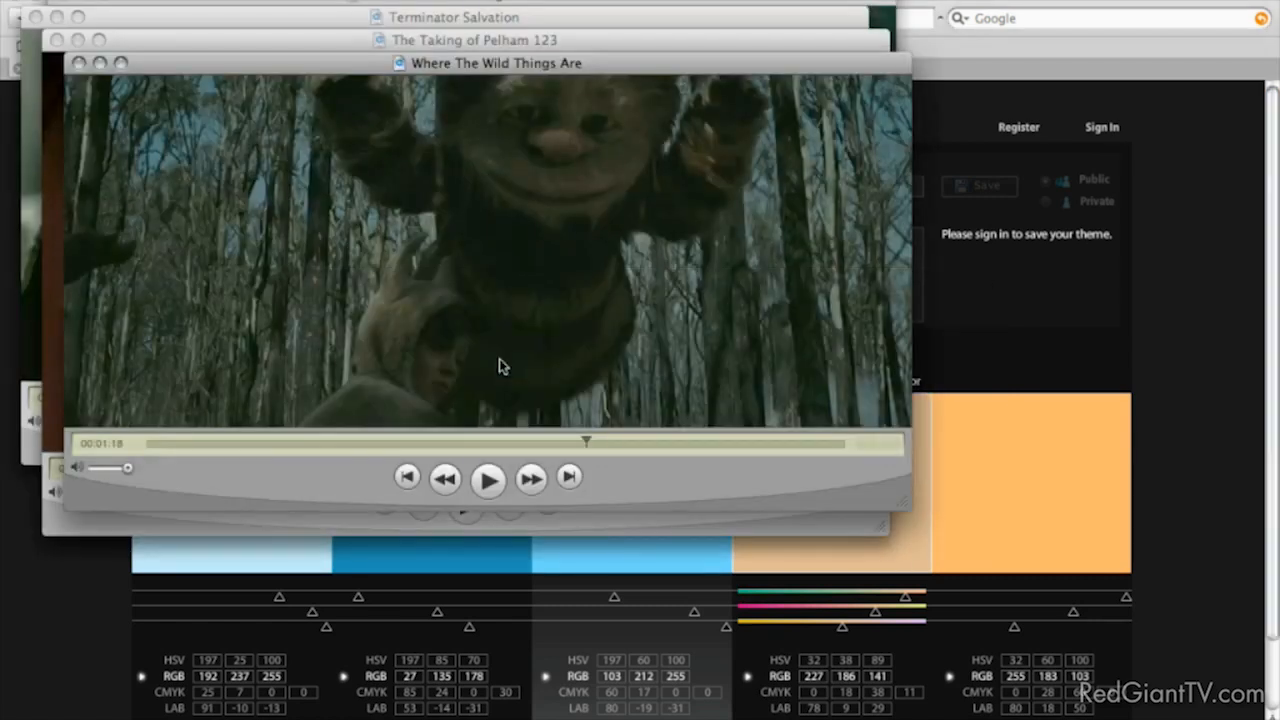
Switch to After Effects, go to frame 82 of the Stairs composition, and delete both Colorista effects from the Stairs clip.
key("super+Tab")
key("super+Tab")
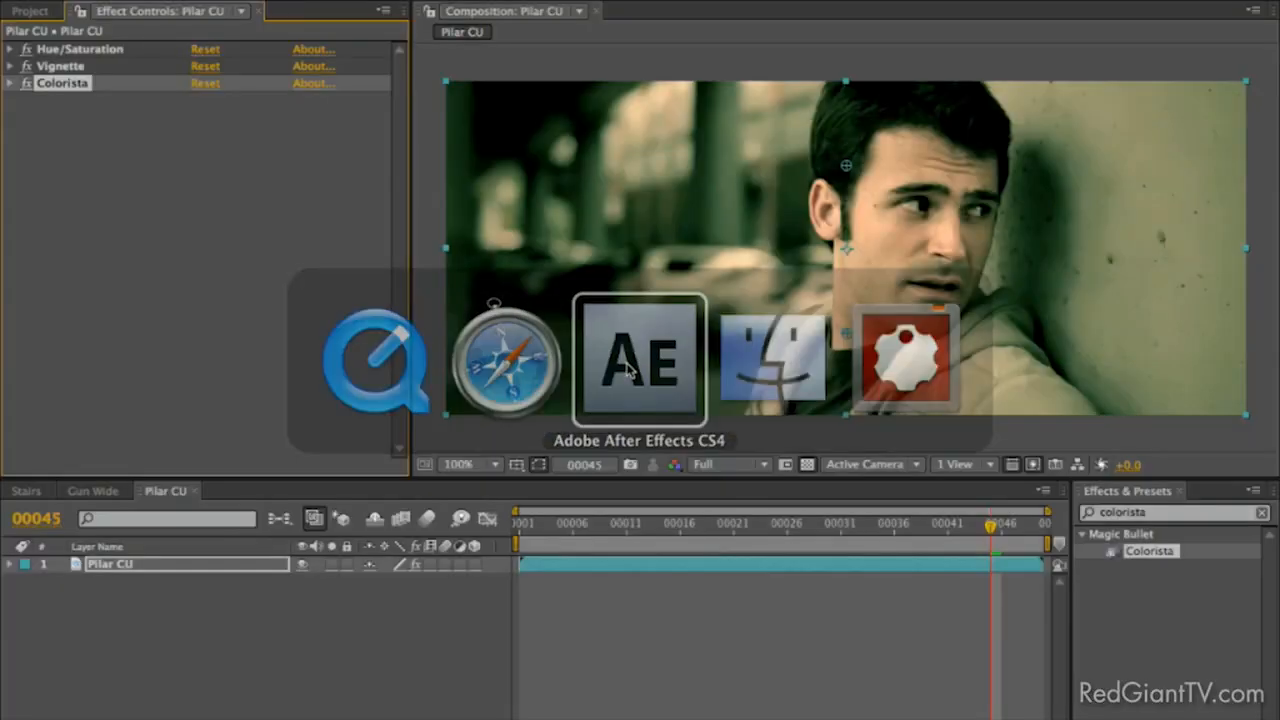
left_click(26, 491)
left_click_drag(727, 522, 802, 536)
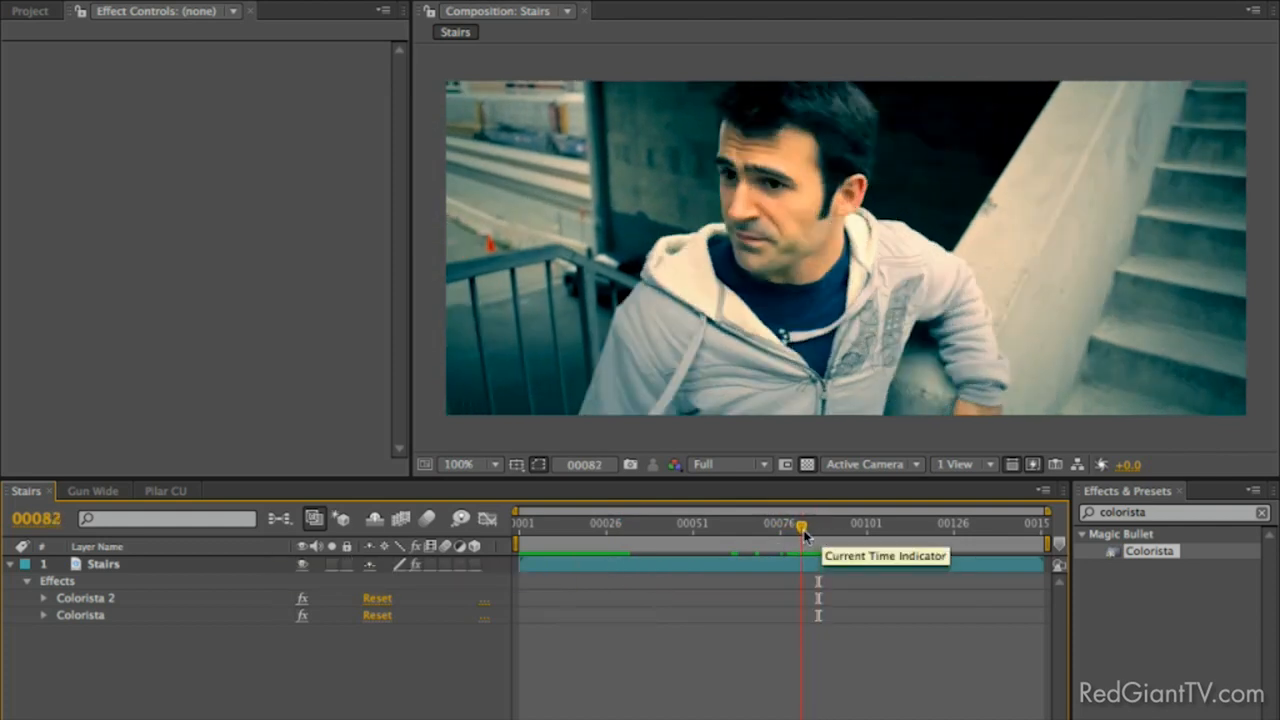
left_click(97, 596)
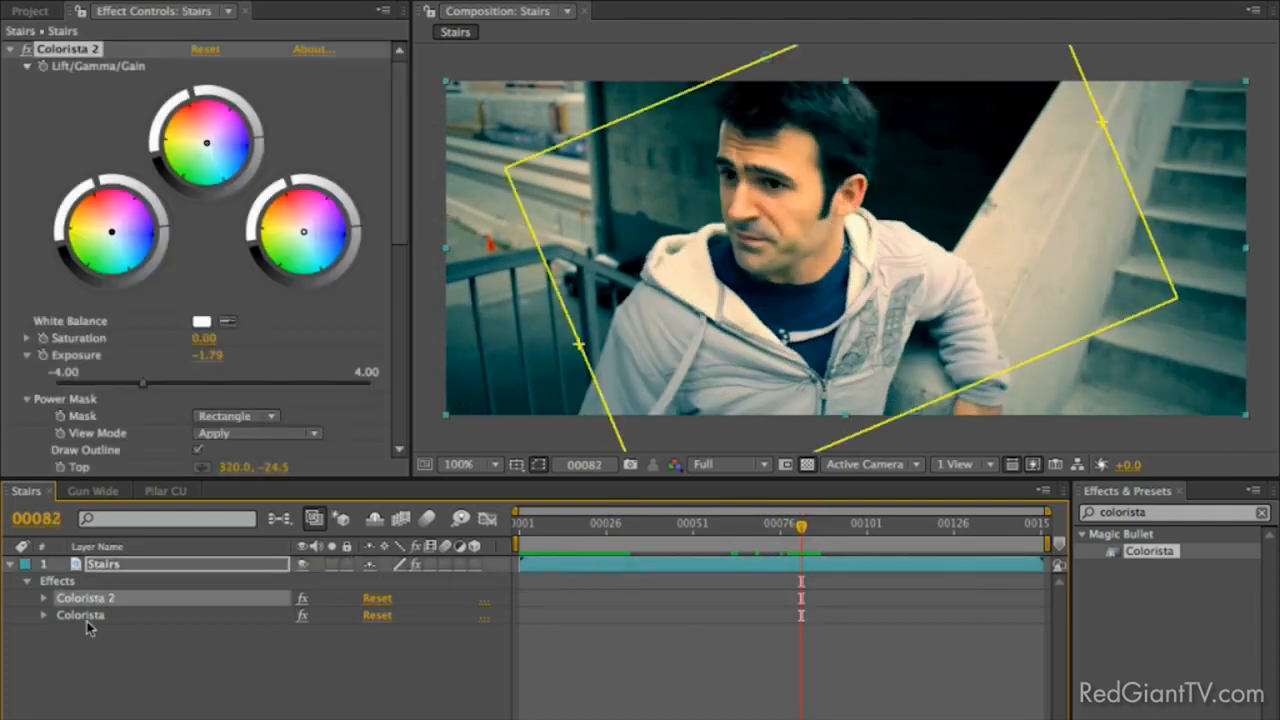
left_click(90, 616, "shift")
key("Delete")
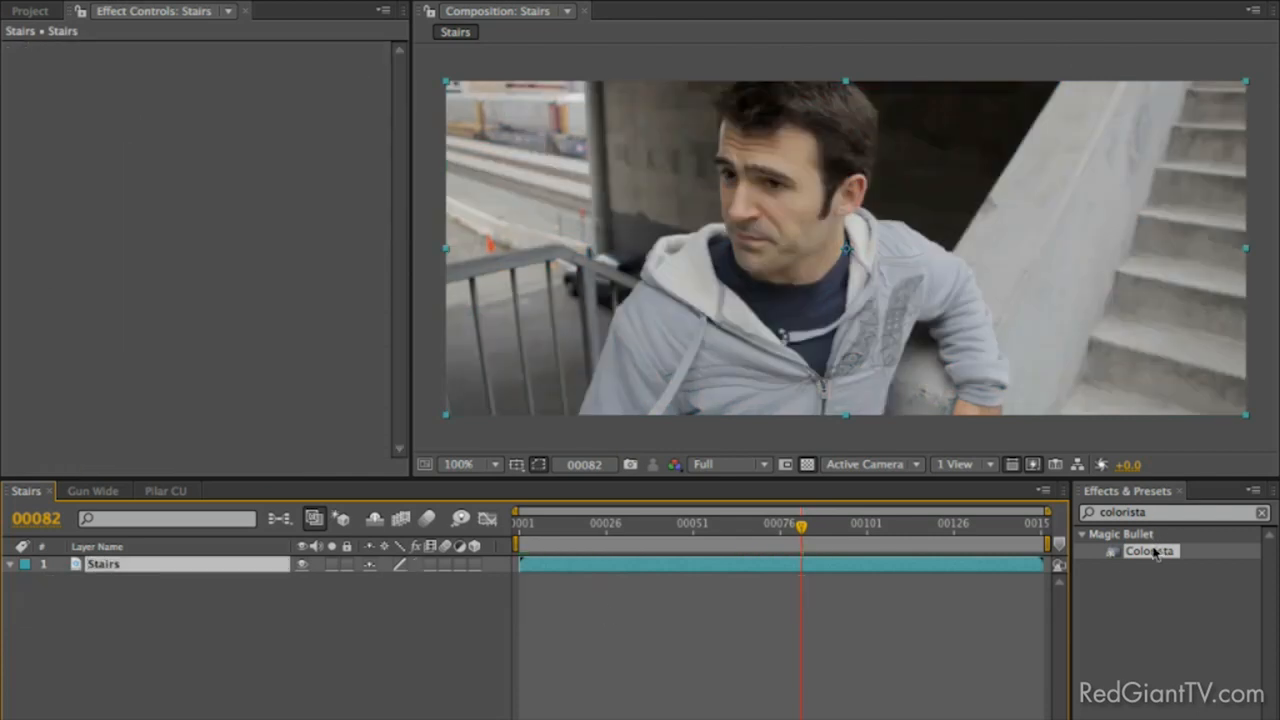
Apply Colorista to the Stairs clip, and examine the forest shot at 1:21 in the QuickTime Player trailer for reference.
left_click_drag(1161, 555, 1063, 350)
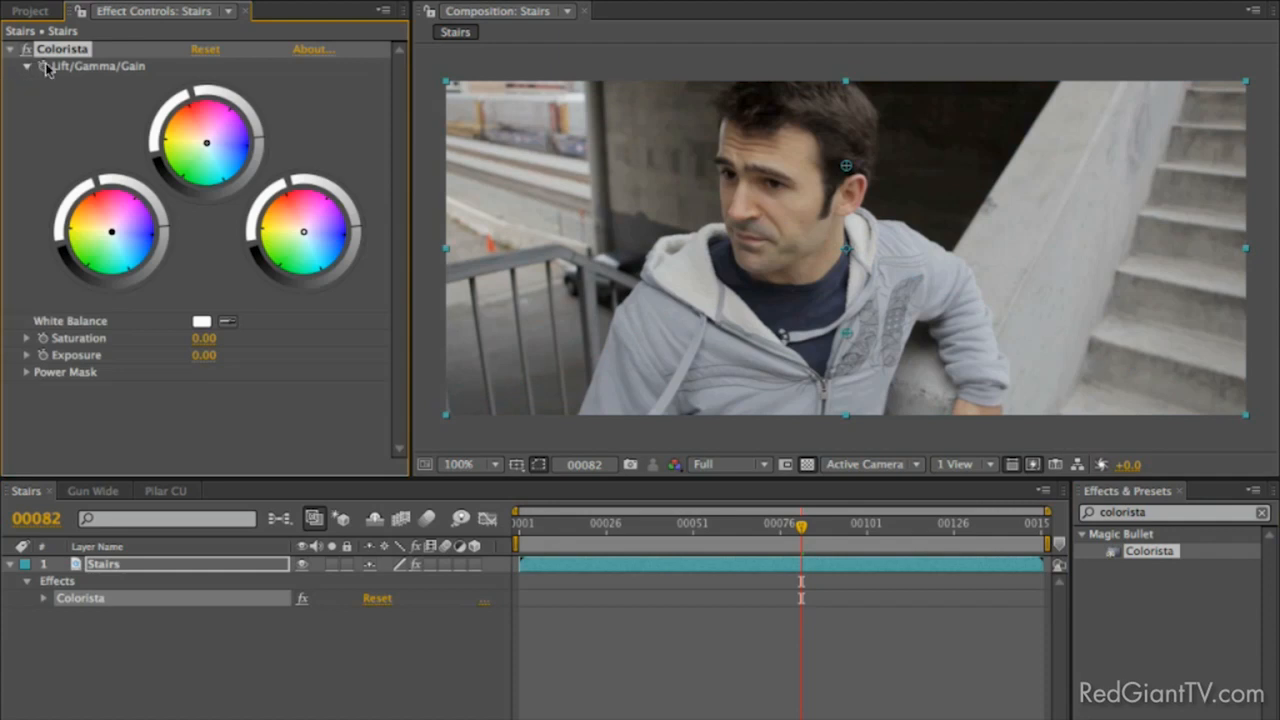
key("super+Tab")
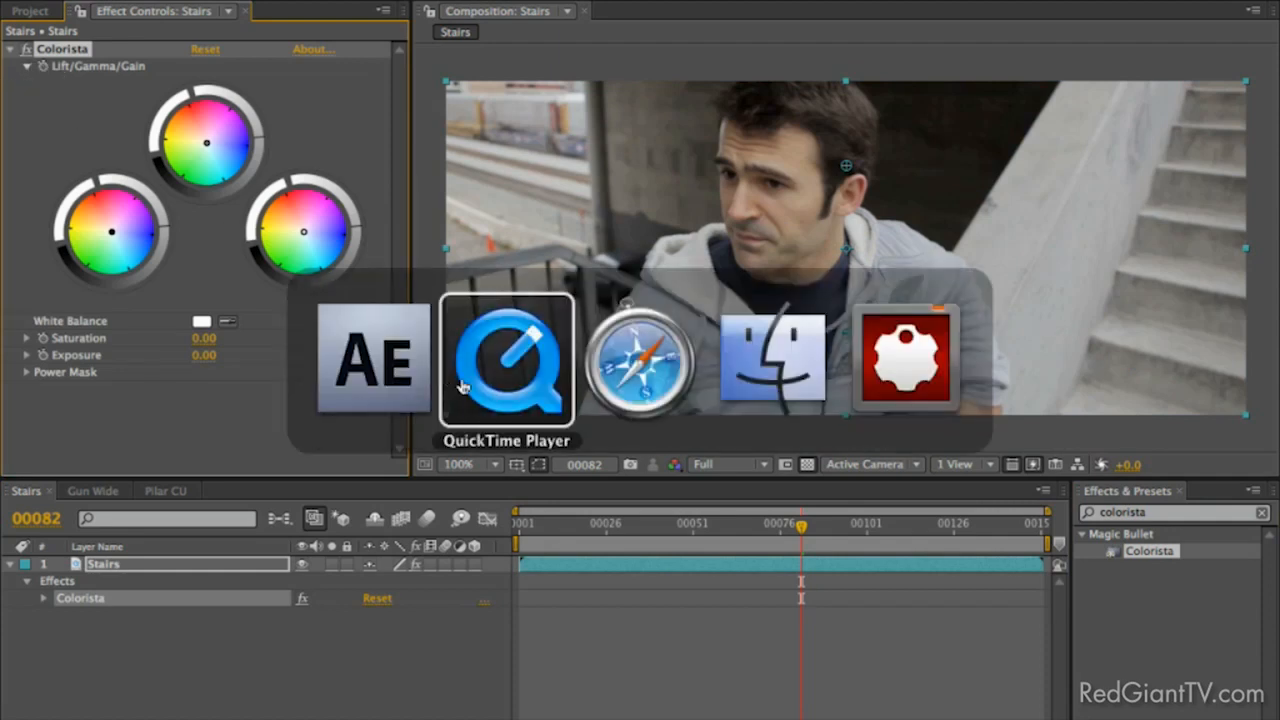
left_click_drag(587, 441, 601, 443)
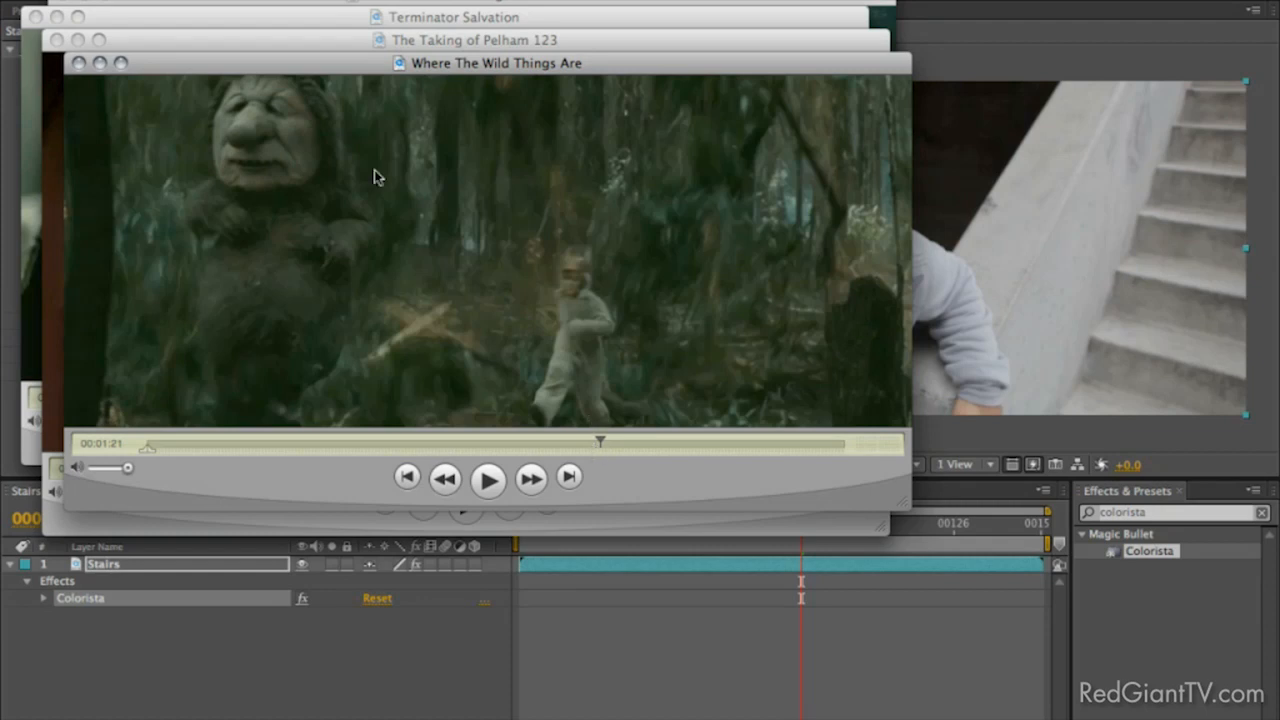
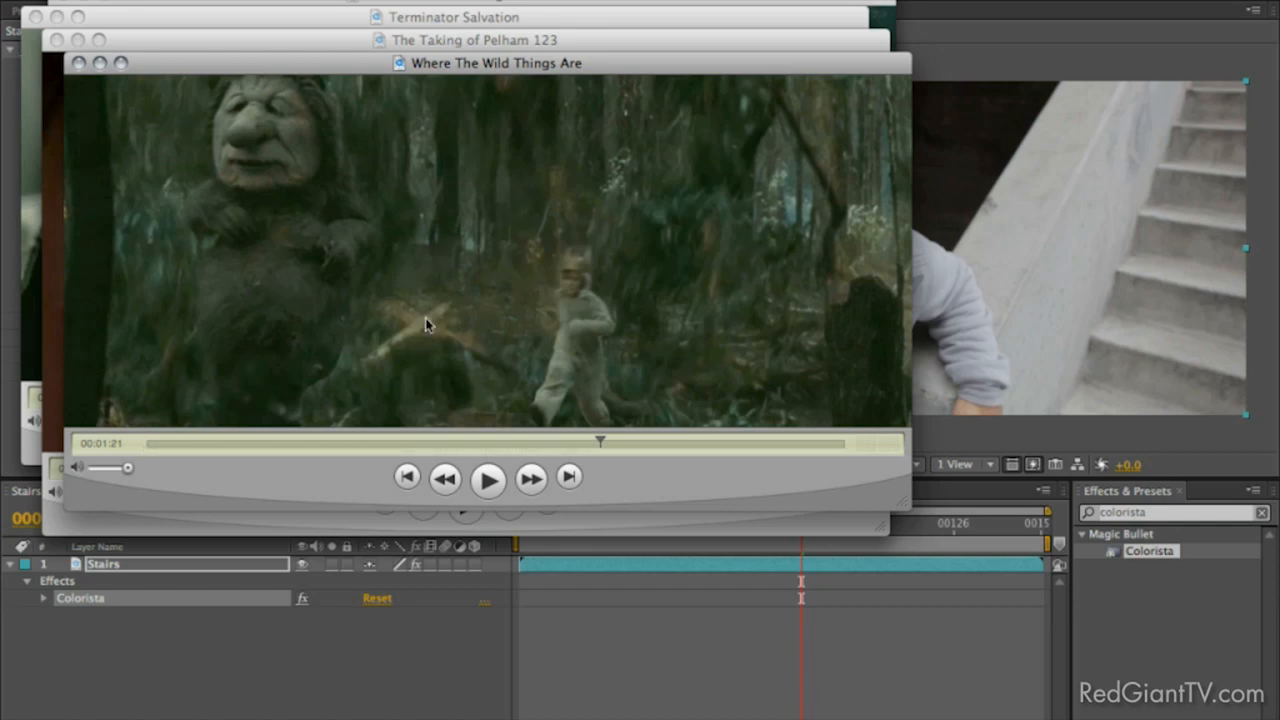
key("super+Tab")
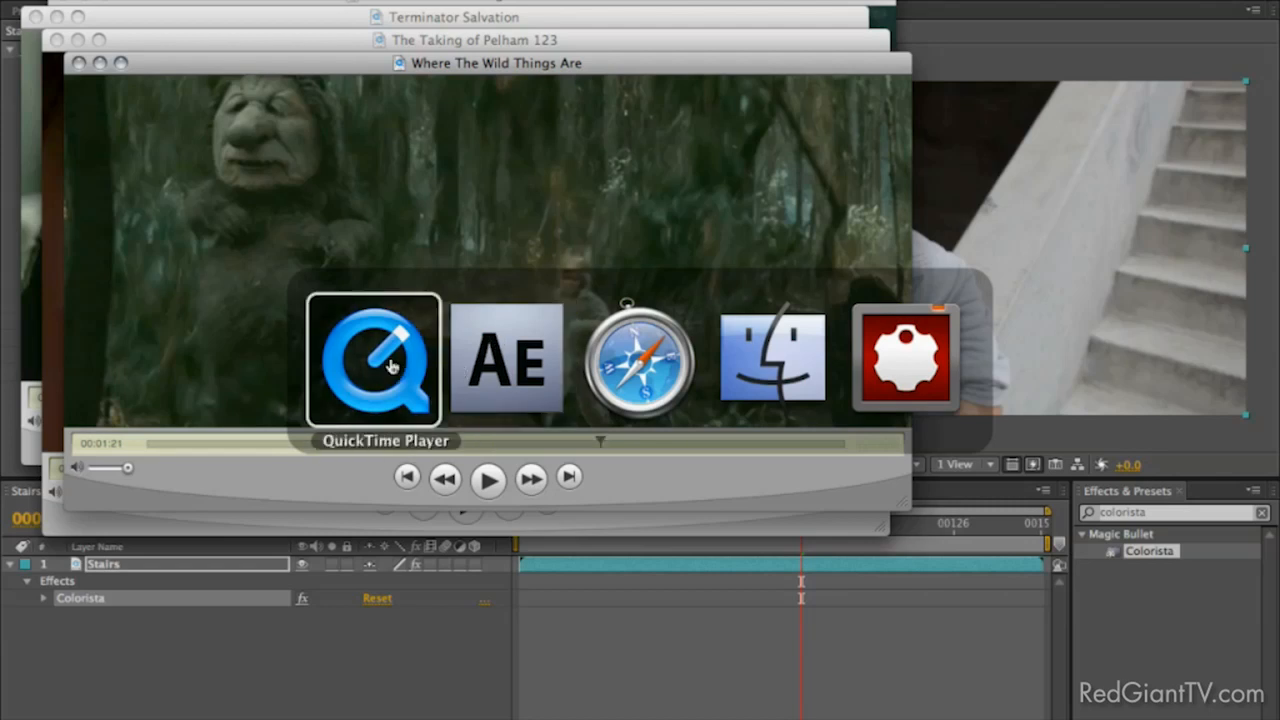
key("super+Tab")
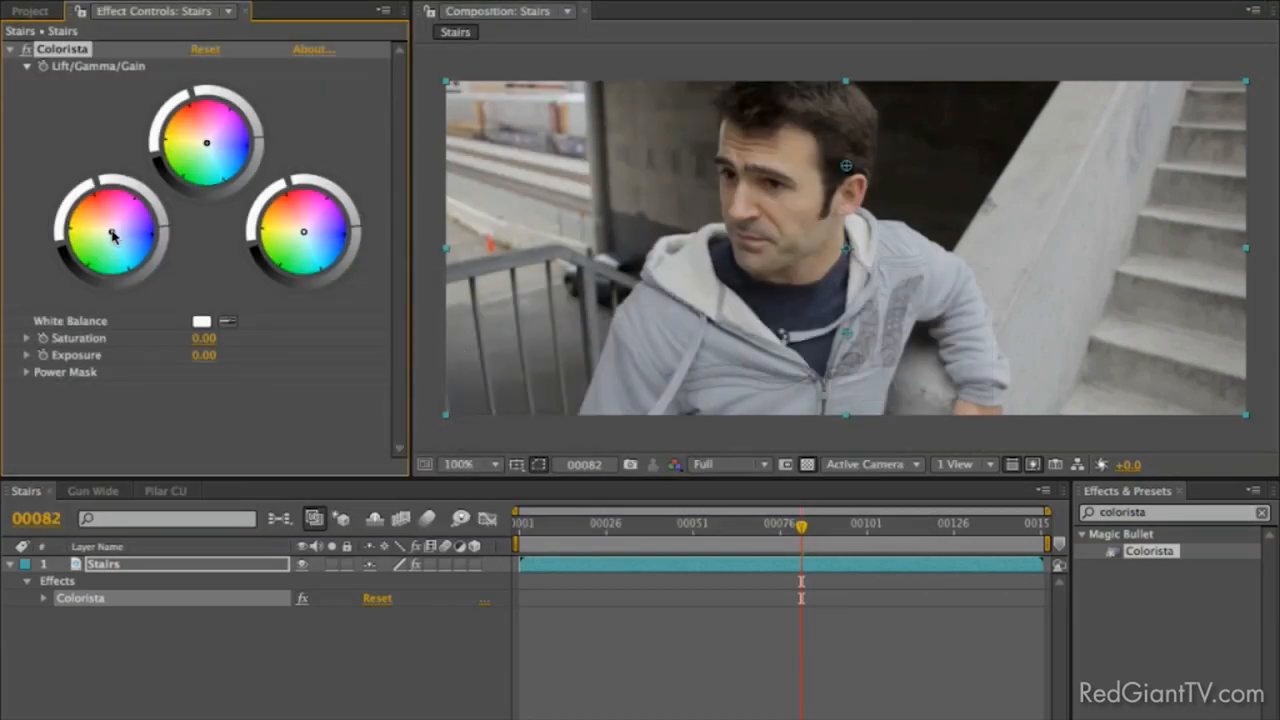
Tint Colorista's shadows green and highlights warm yellow on the Stairs clip, and lower its Saturation to -45.40.
left_click_drag(113, 236, 118, 254)
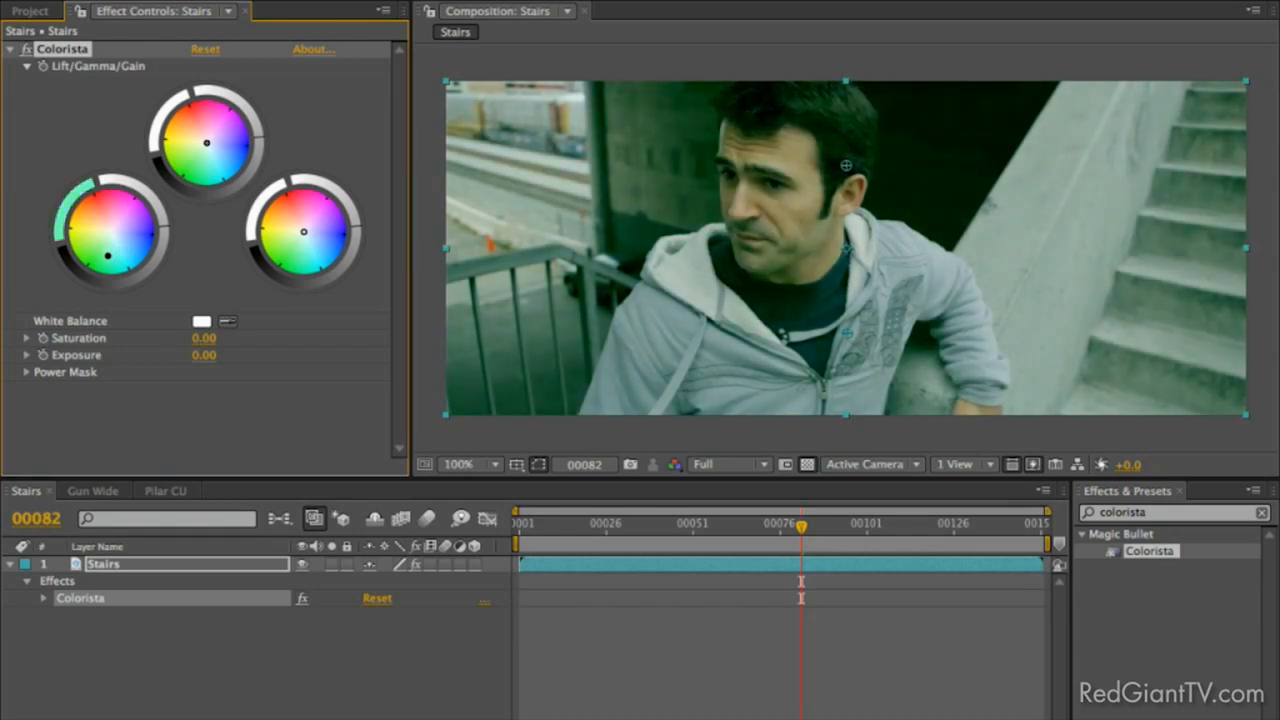
left_click_drag(303, 231, 296, 224)
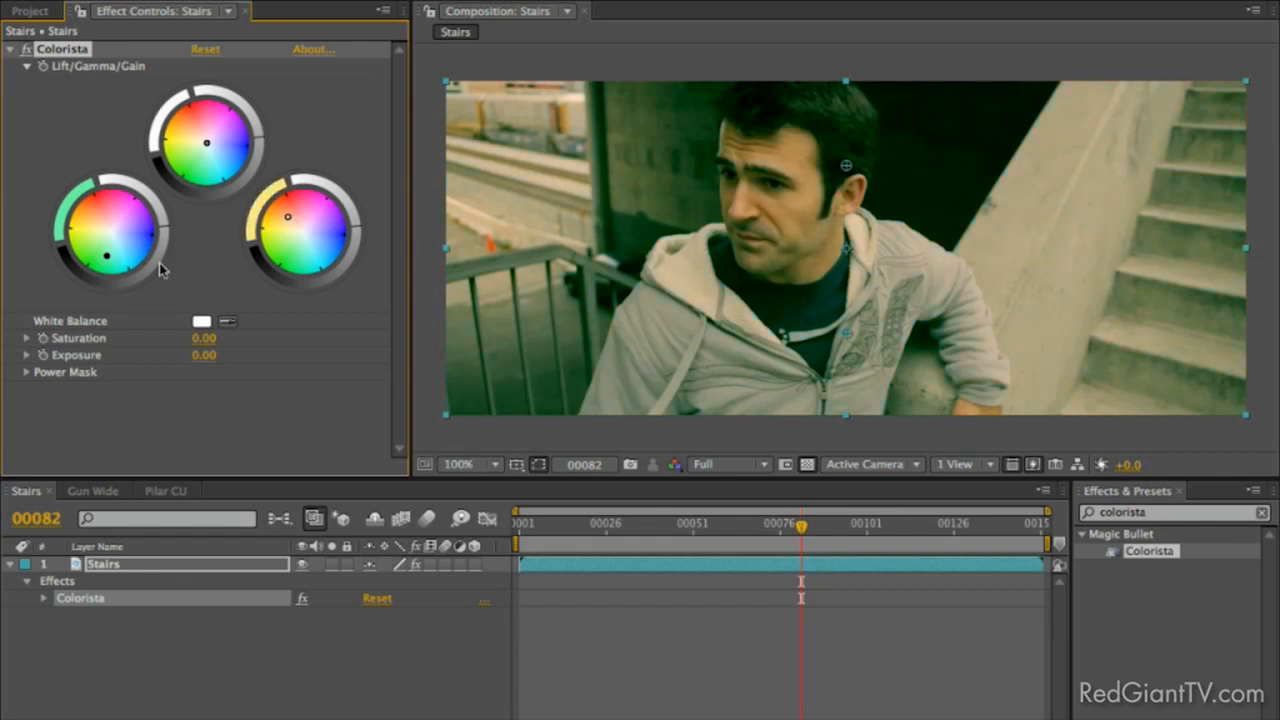
left_click(26, 339)
left_click_drag(216, 367, 142, 368)
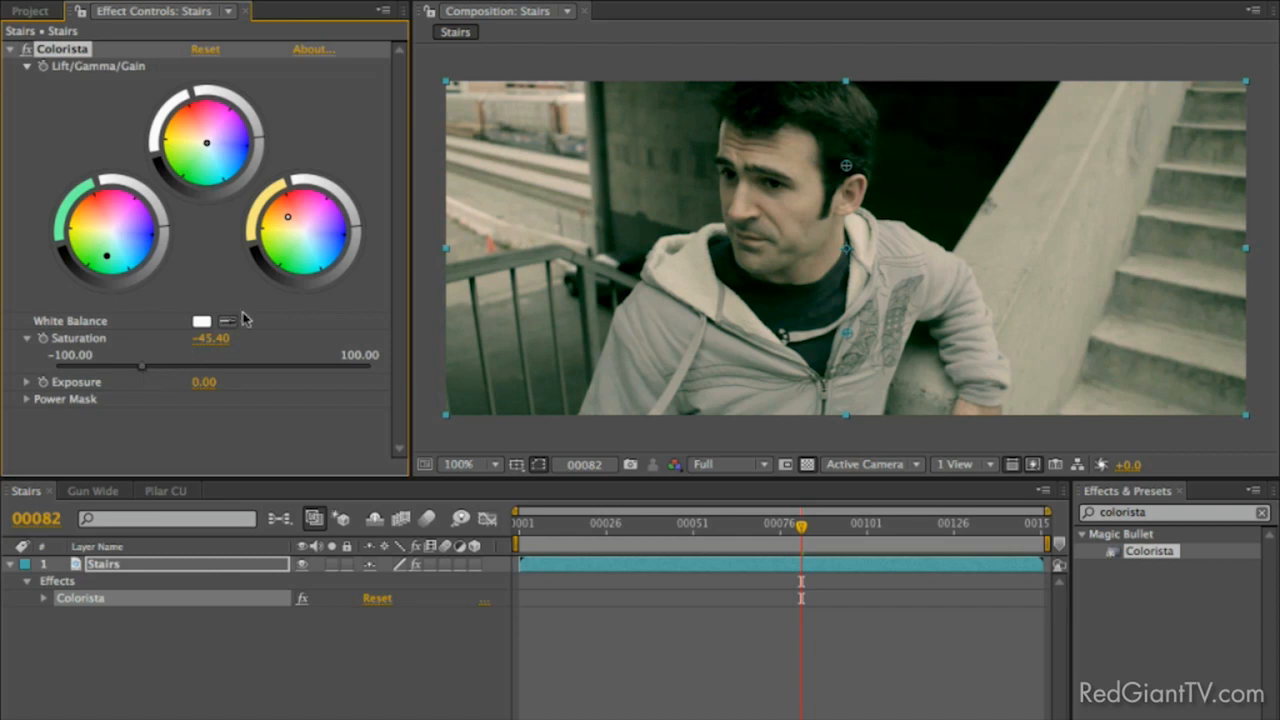
Compare the Stairs grade with the Where The Wild Things Are trailer in QuickTime Player, and delete Colorista from the clip.
key("super+Tab")
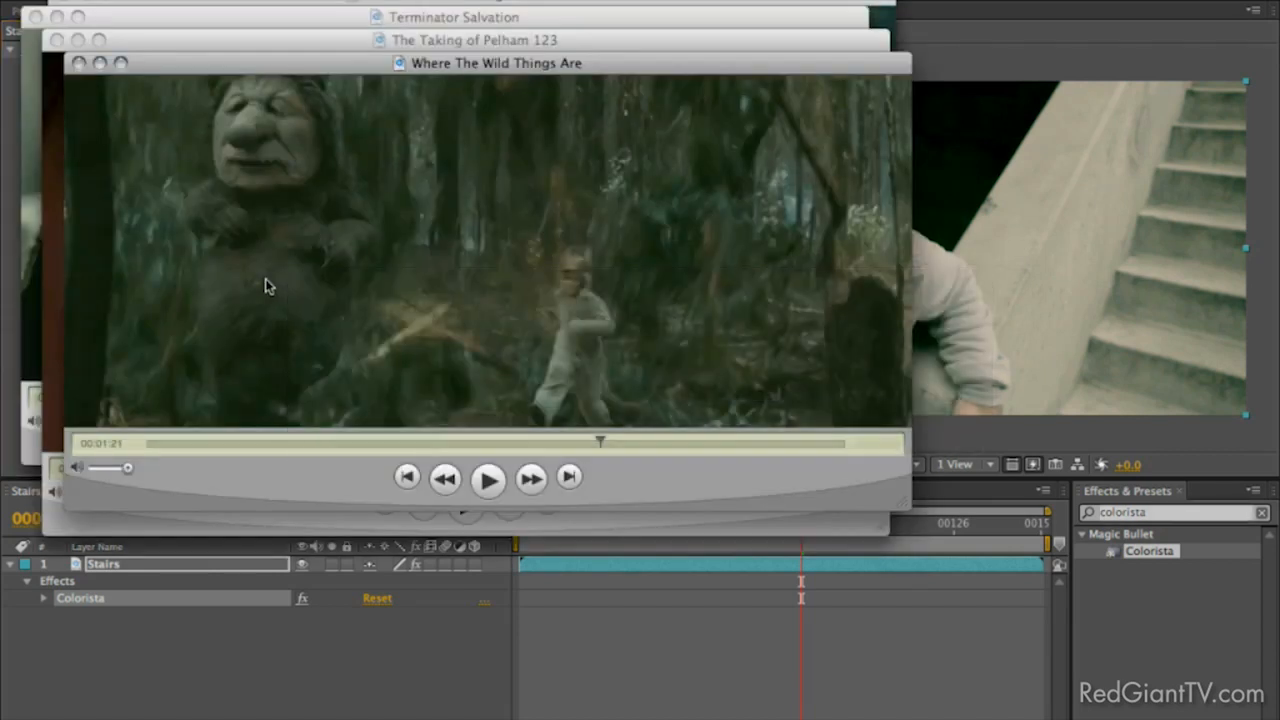
key("super+Tab")
key("super+Tab")
key("super+Tab")
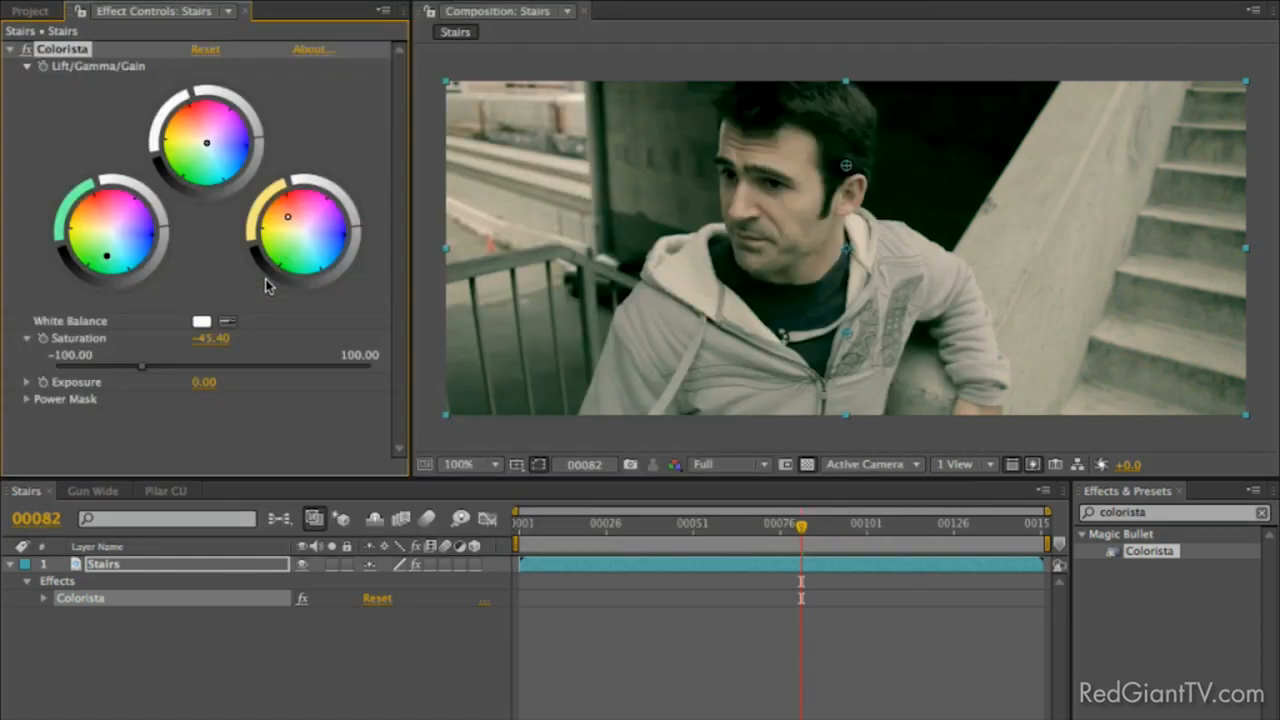
key("Delete")
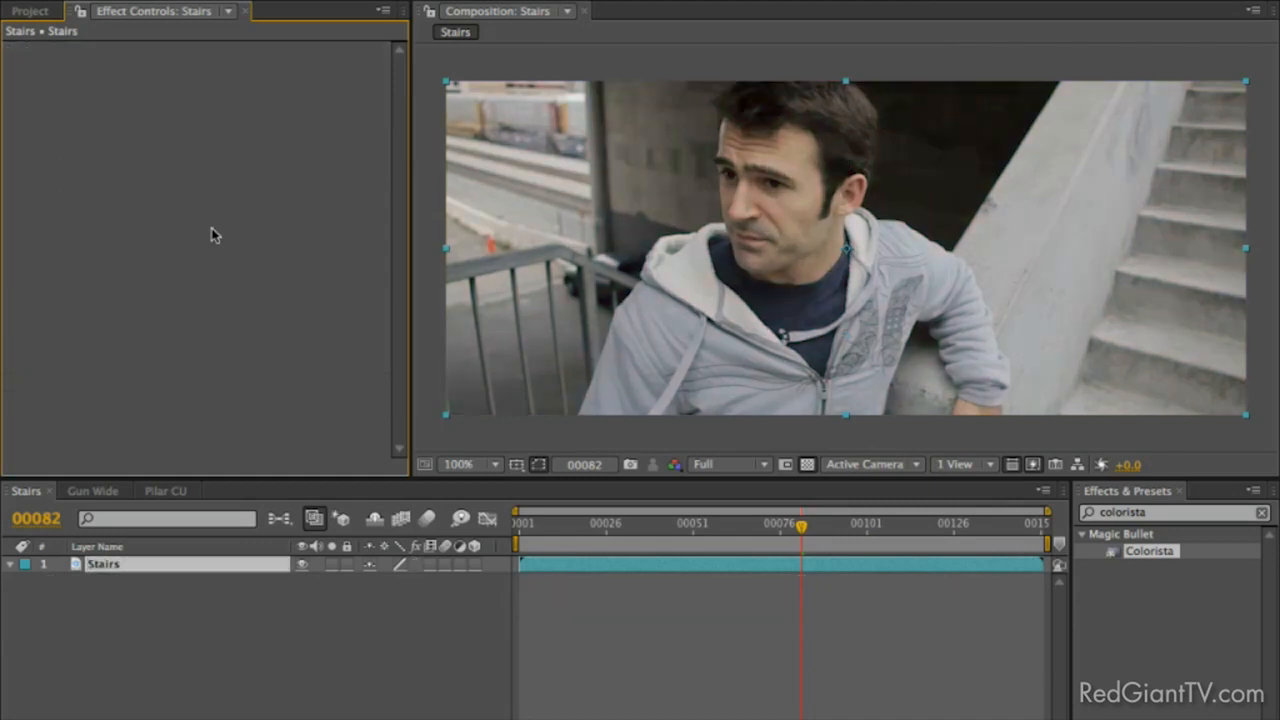
Find the Magic Bullet Looks effect by searching for "looks", apply it to the Stairs clip, and open its look editor.
left_click(1176, 513)
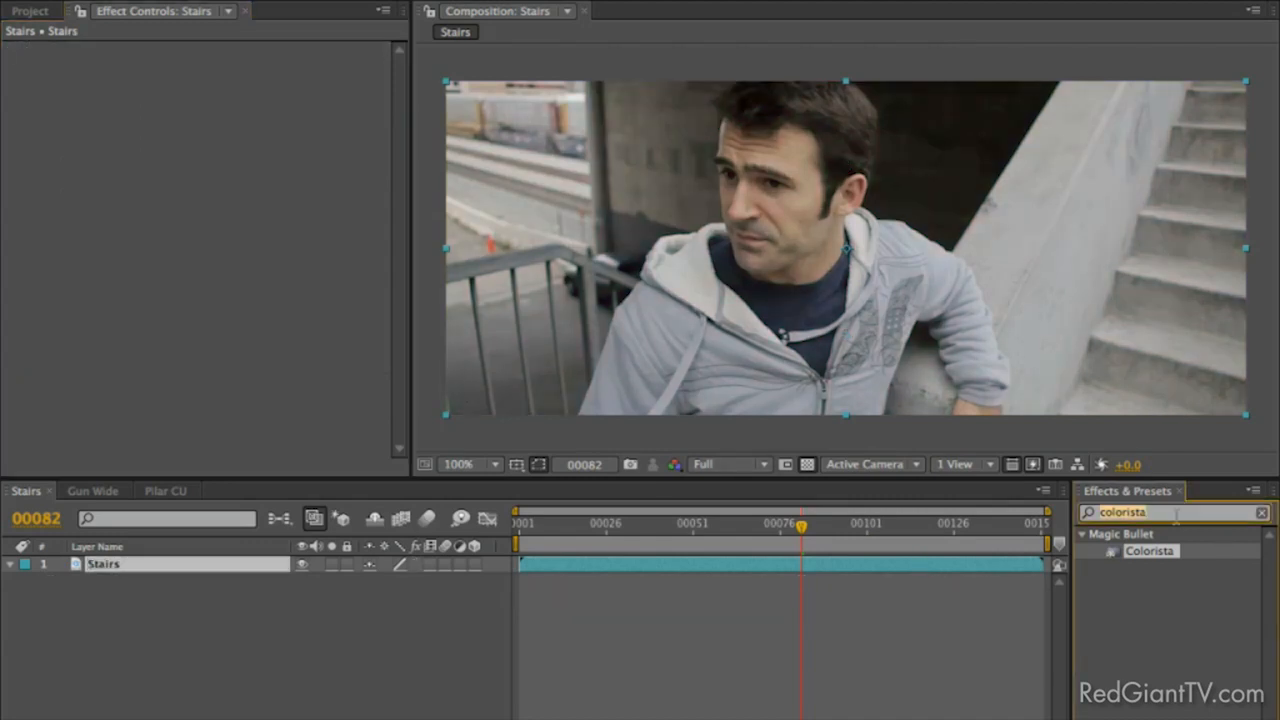
type("looks")
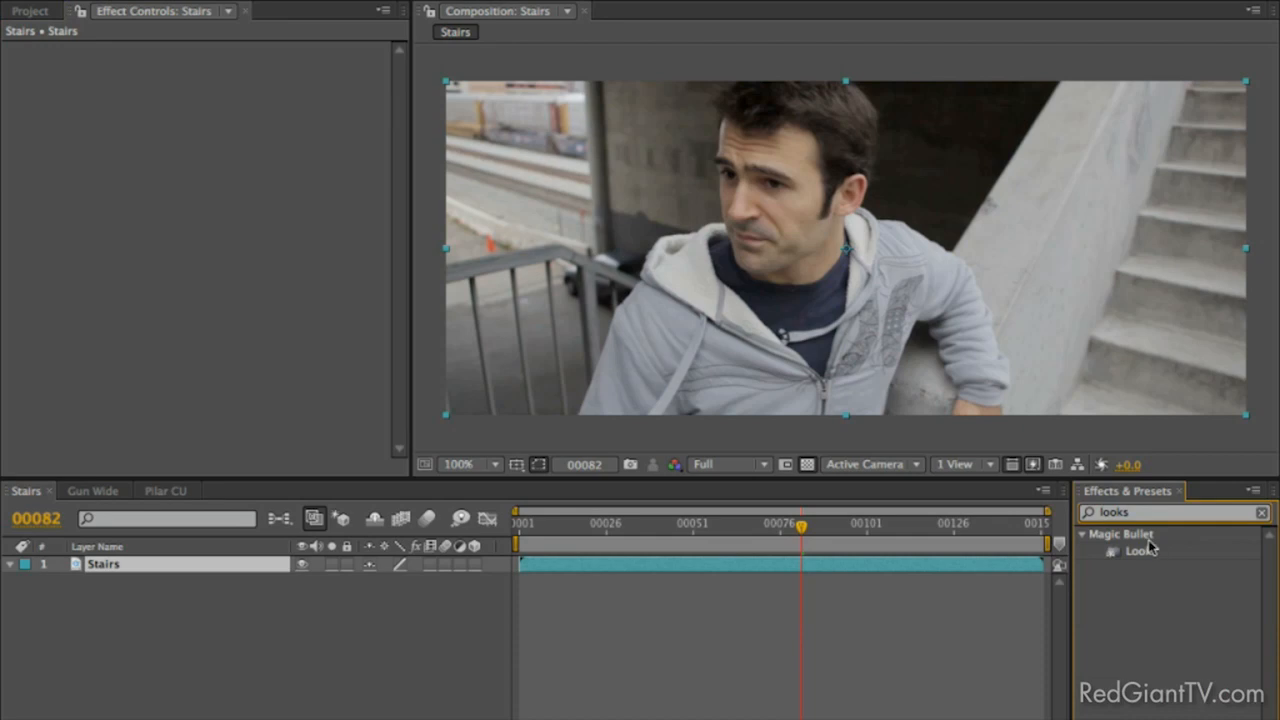
double_click(1142, 552)
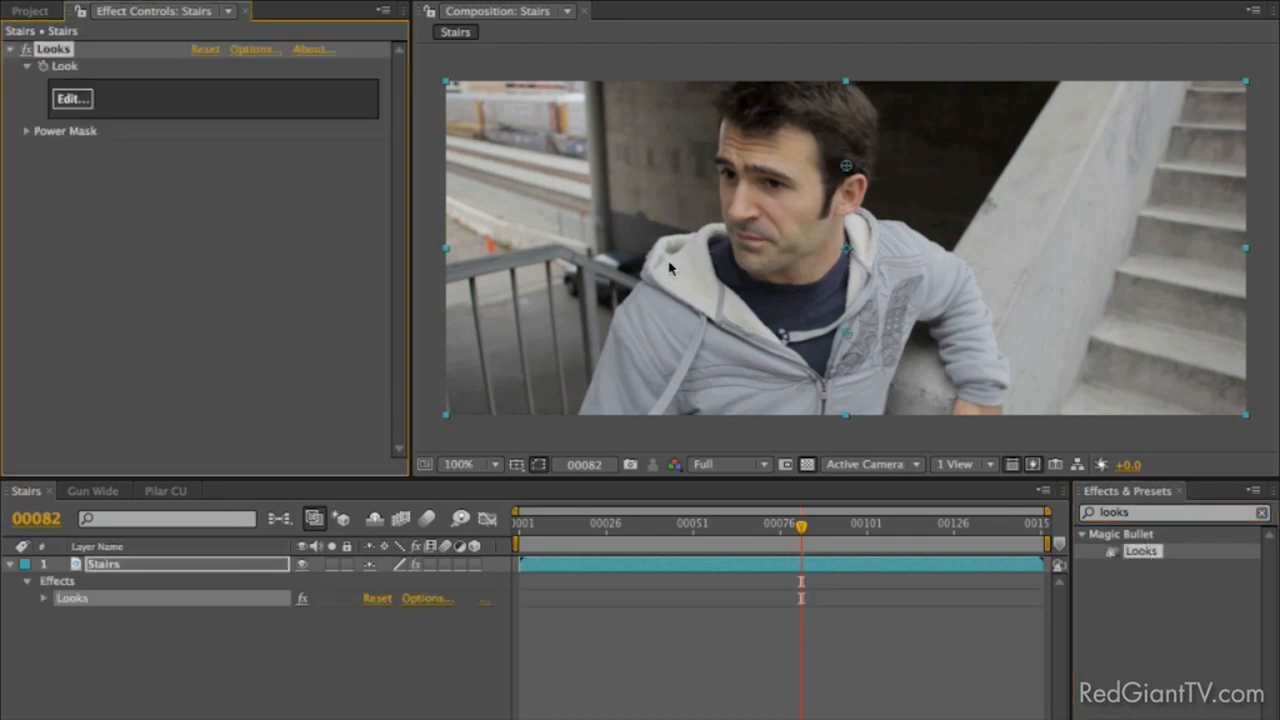
left_click(87, 100)
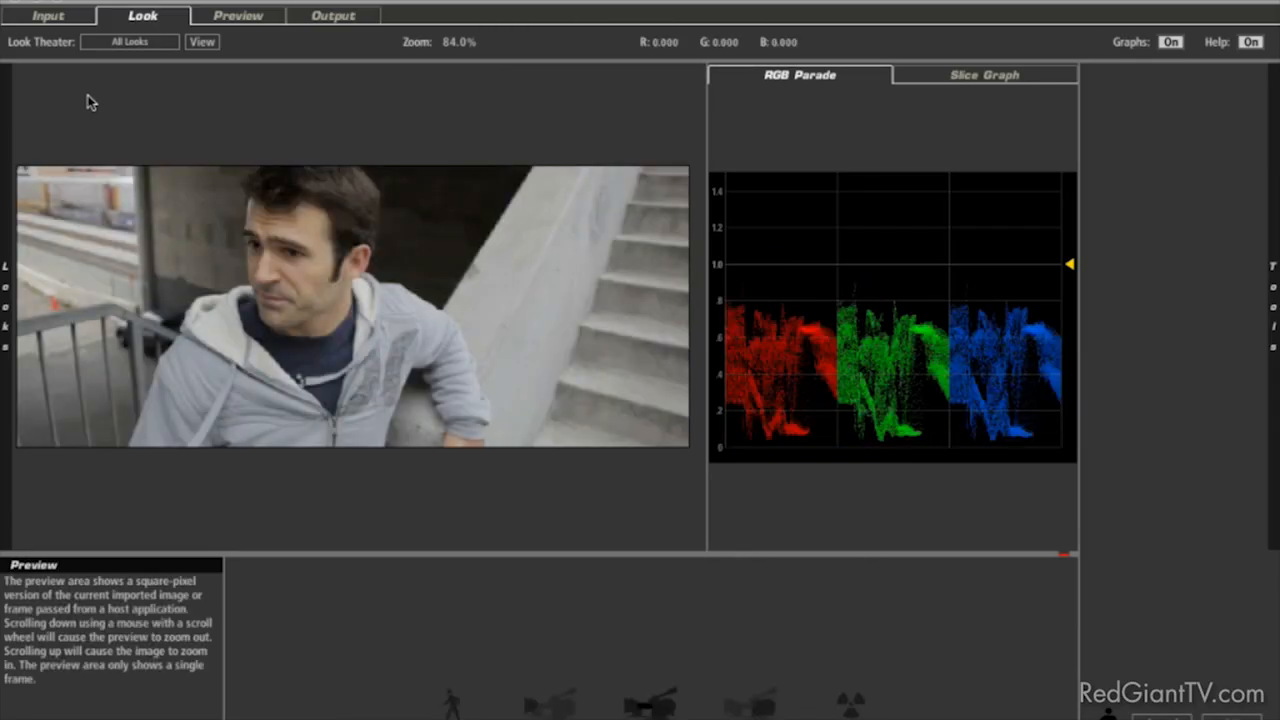
Add a Vignette lens tool to the look and lower its Strength to about 19%.
mouse_move(1273, 305)
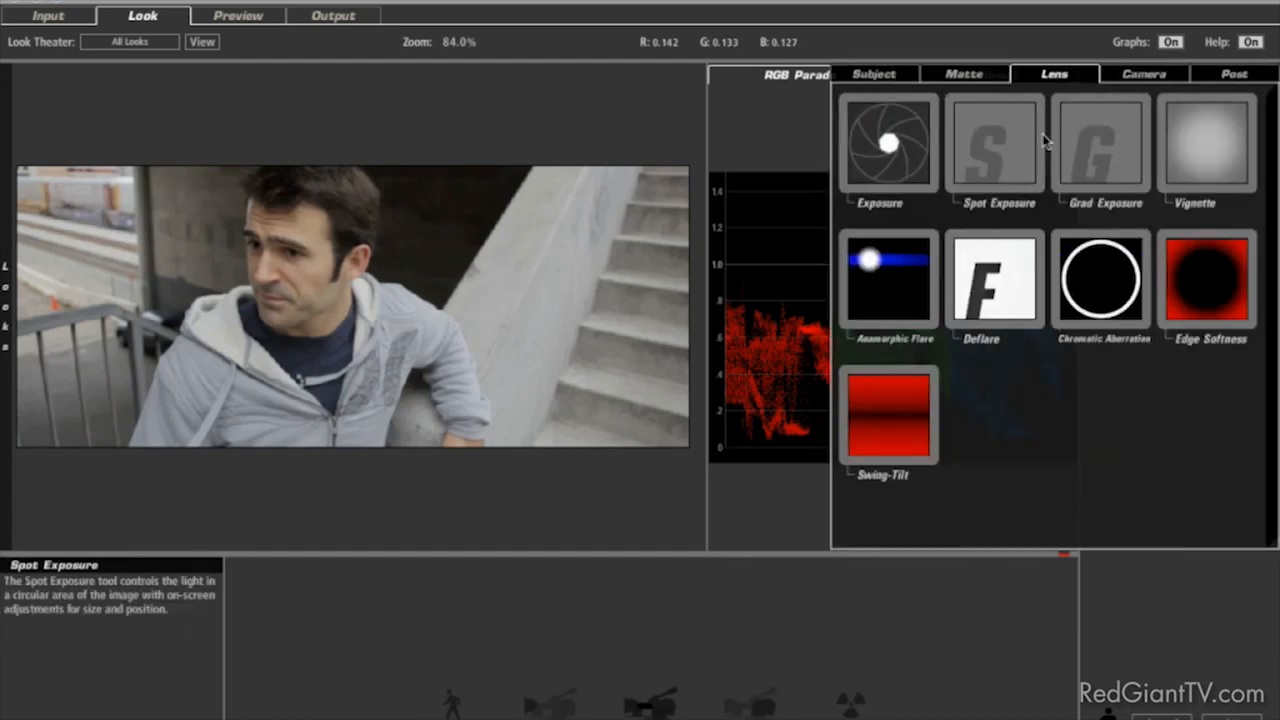
double_click(1203, 161)
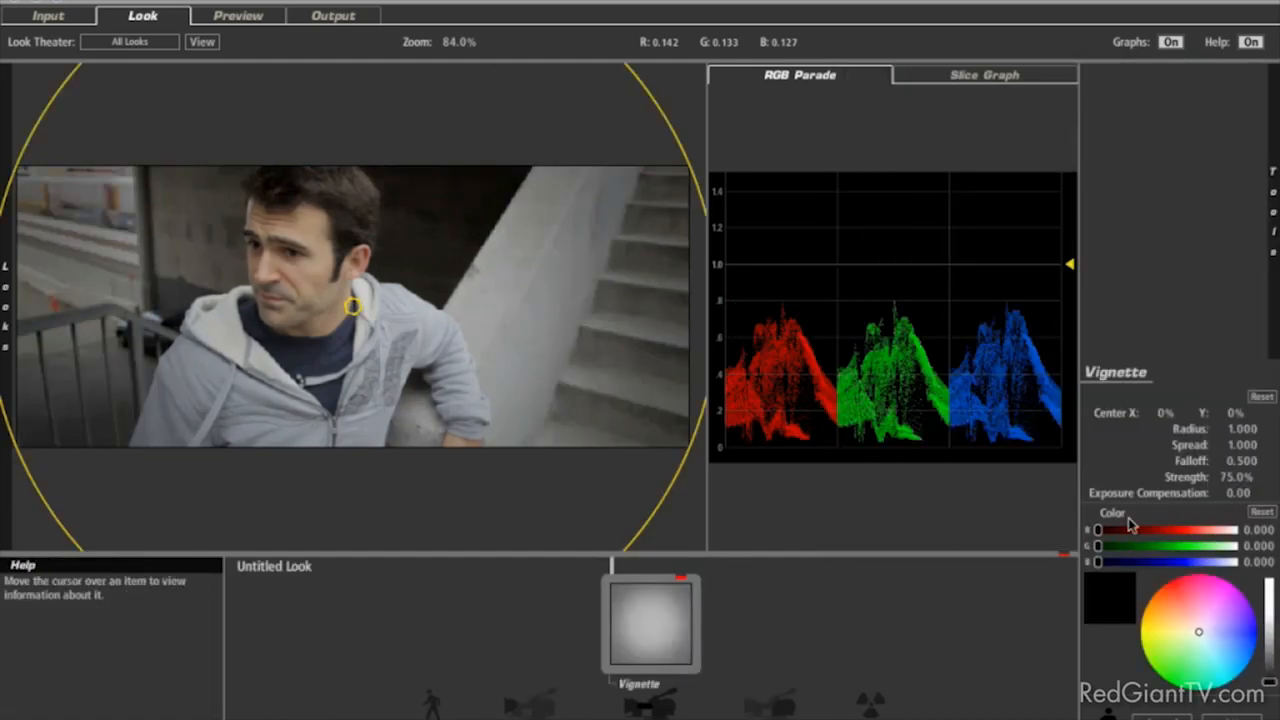
left_click_drag(1236, 477, 1180, 477)
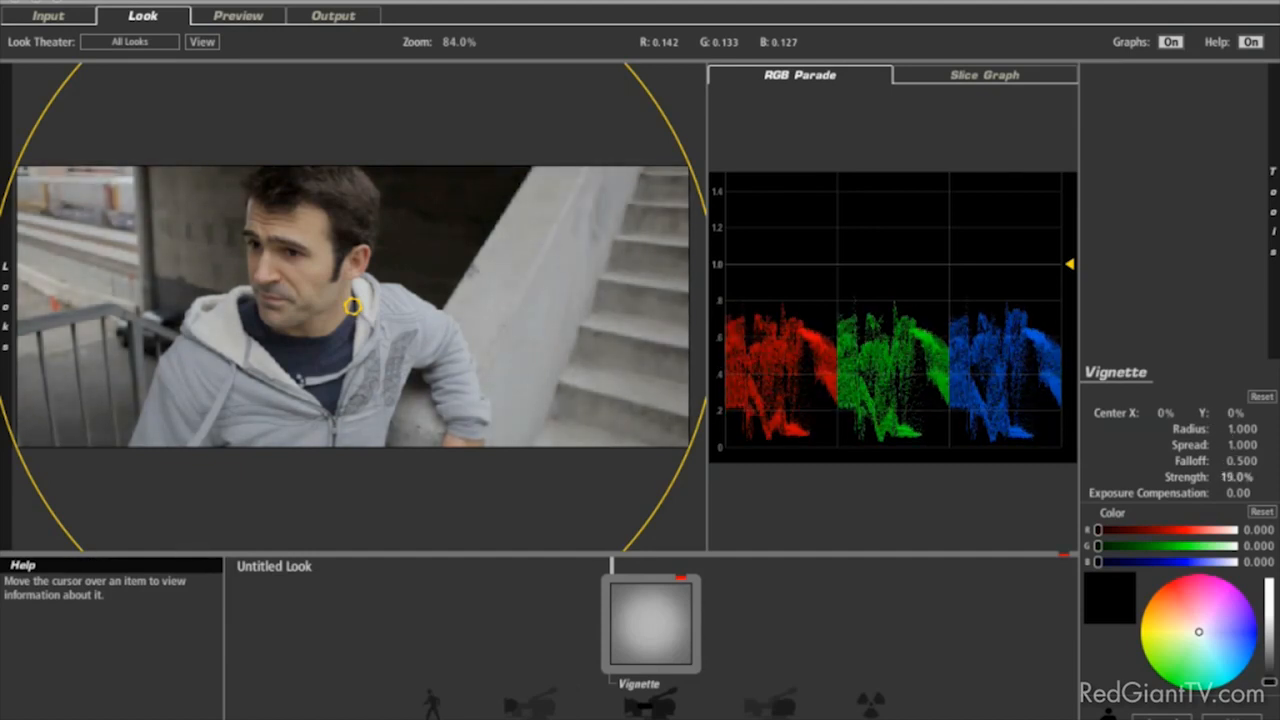
Add a Lift-Gamma-Gain tool to the Post stage of the look.
mouse_move(1273, 285)
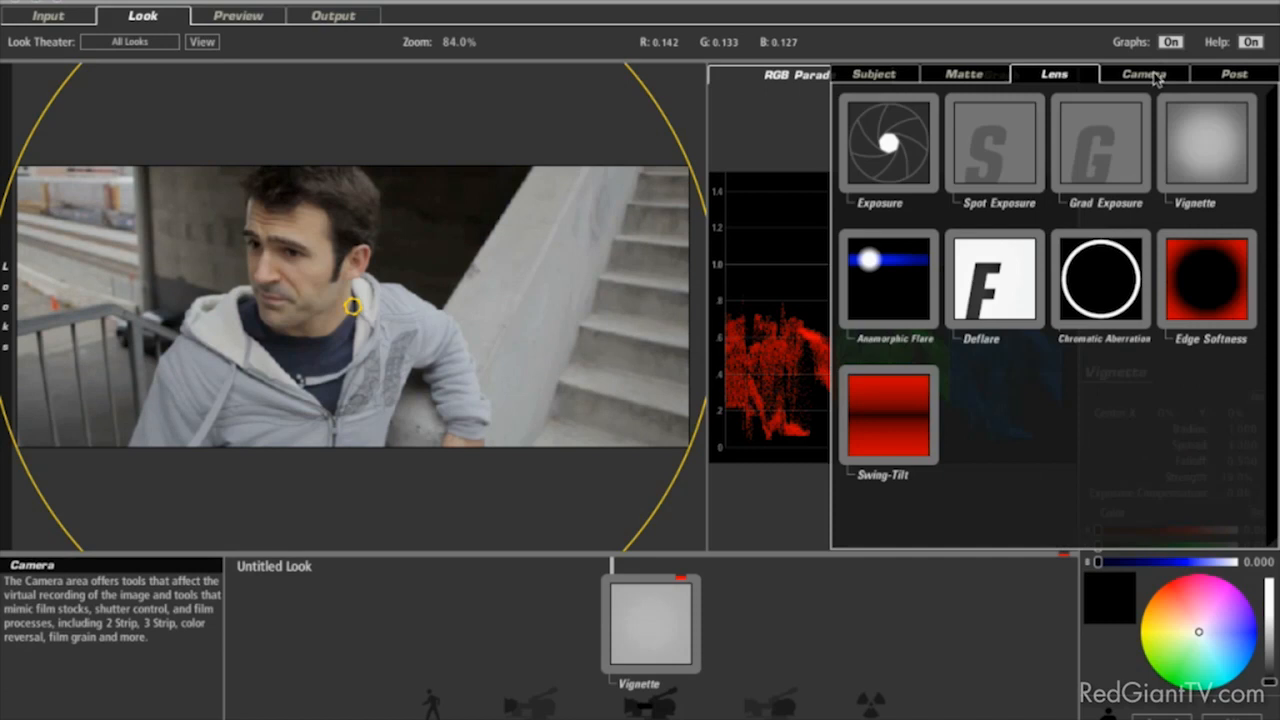
left_click(1150, 75)
left_click(1230, 76)
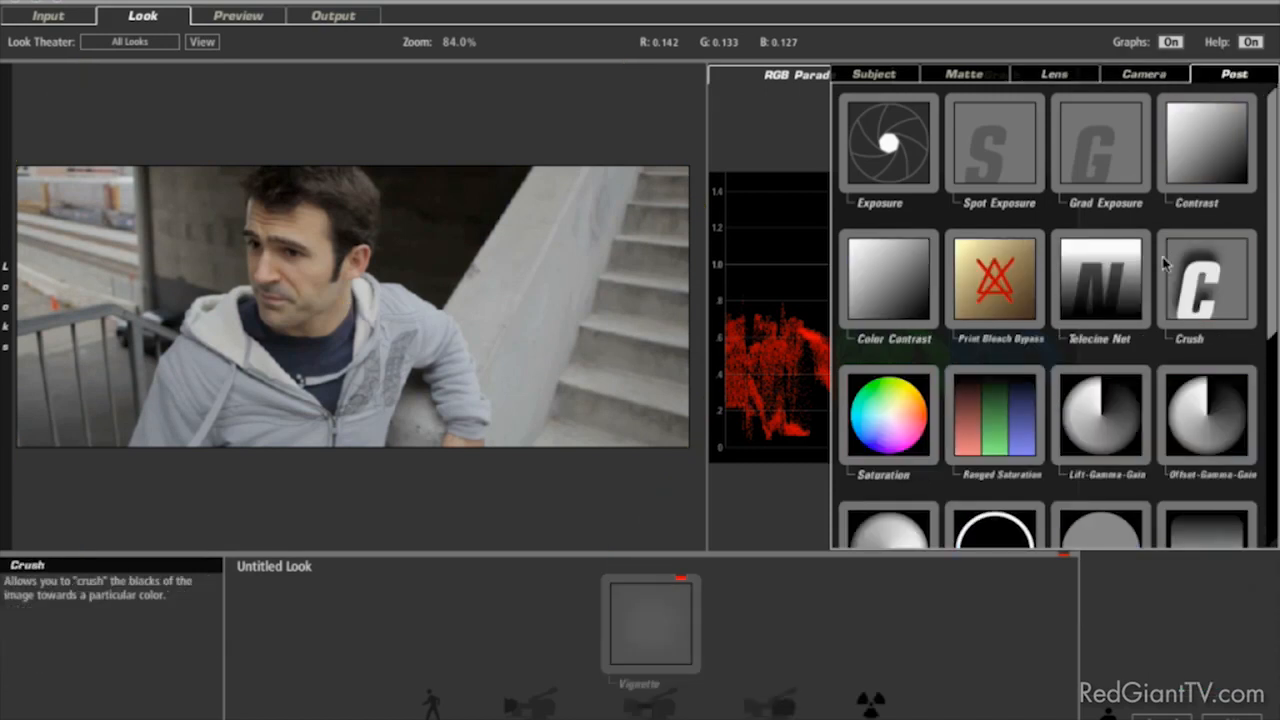
scroll(1163, 262, "down", 2)
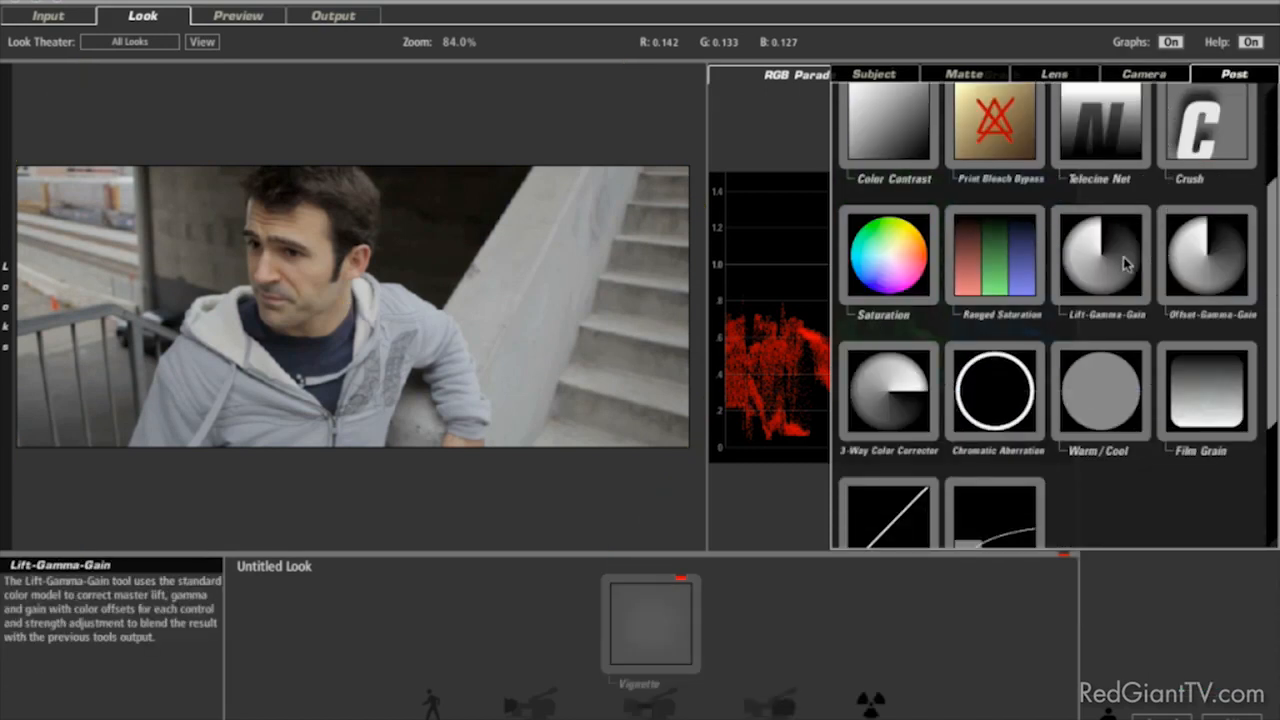
double_click(1110, 265)
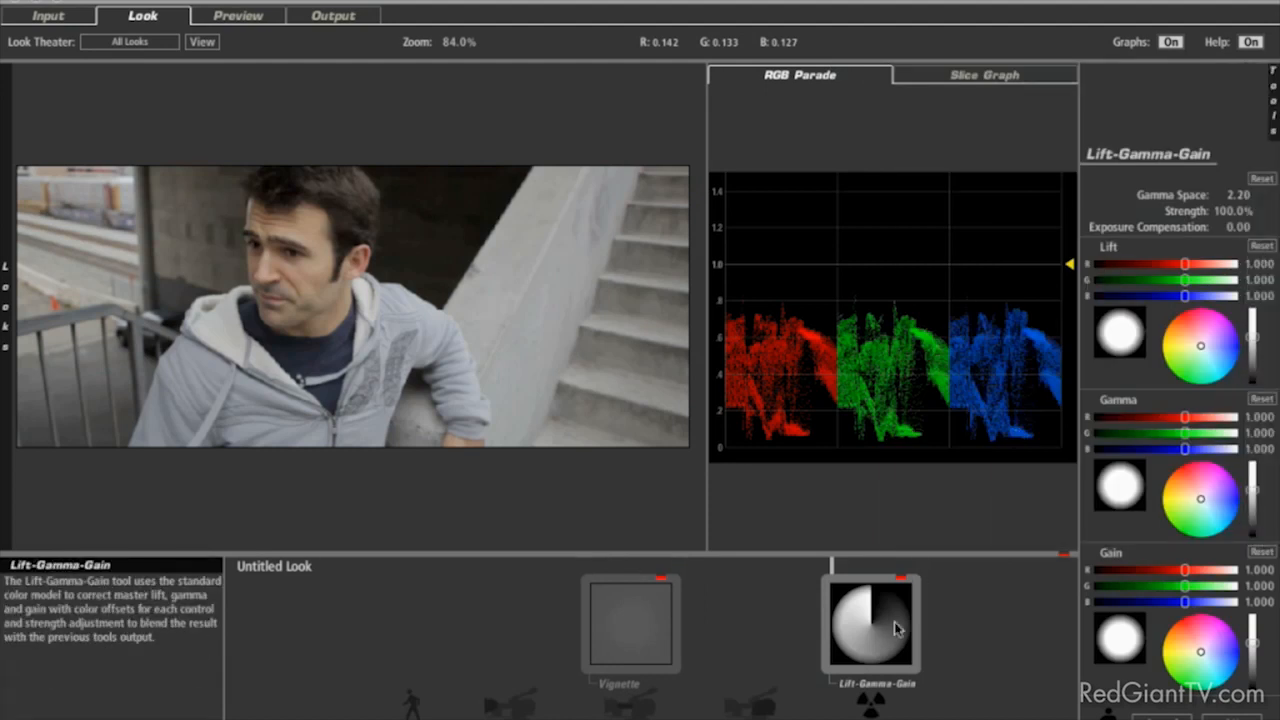
Tint Lift teal (R 0.743, G 1.000, B 0.913) and Gain warm (R 1.548, G 1.249, B 0.956), undoing the extra Gain brightening.
left_click_drag(1201, 347, 1204, 369)
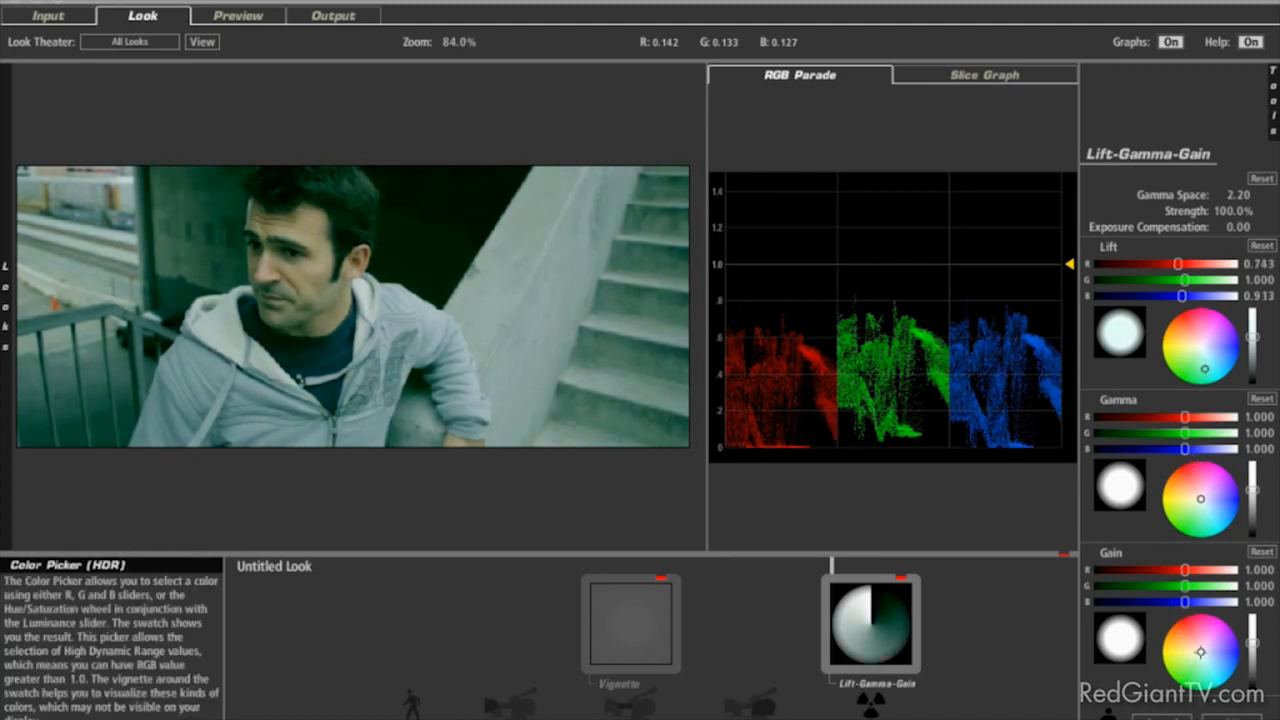
left_click_drag(1200, 652, 1256, 645)
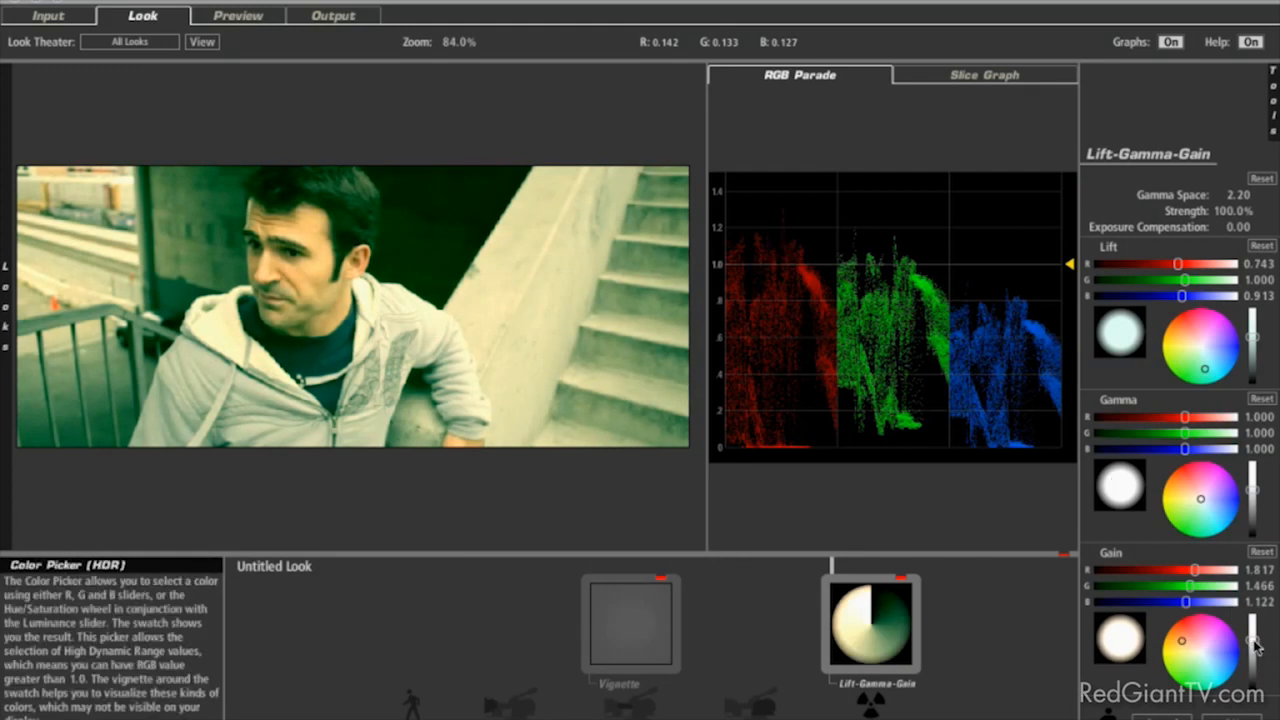
key("ctrl+z")
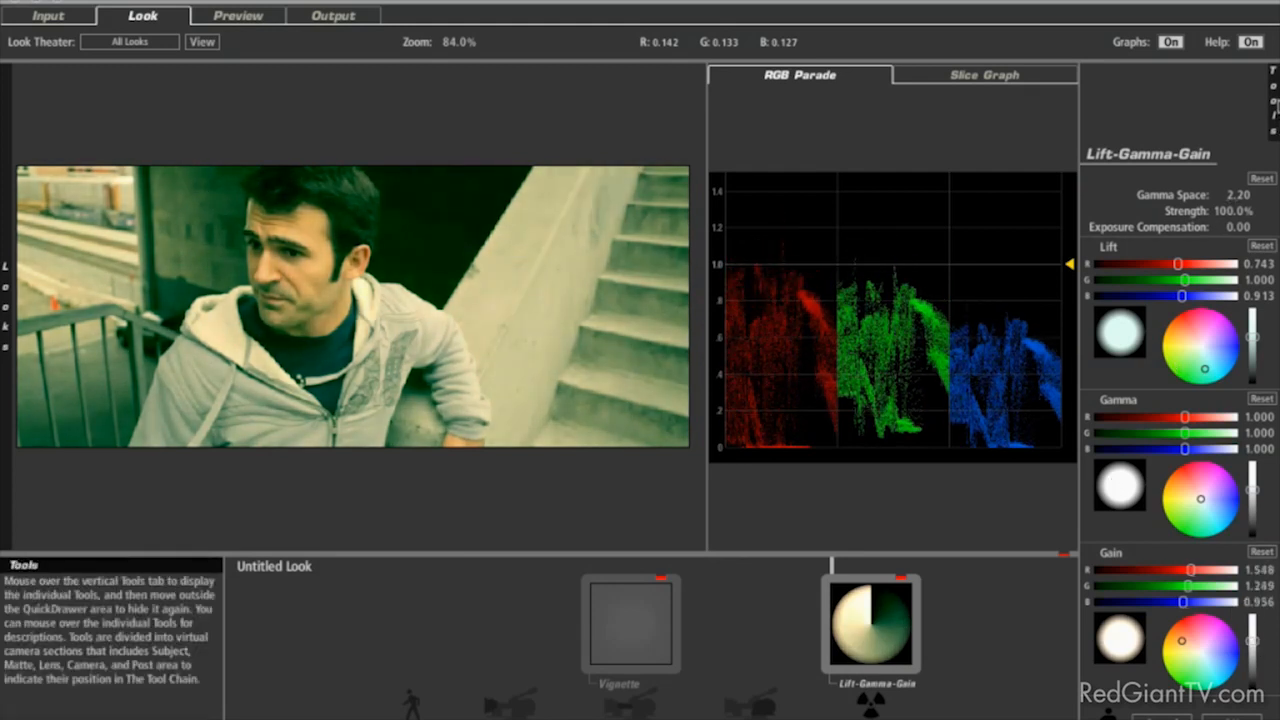
mouse_move(1274, 106)
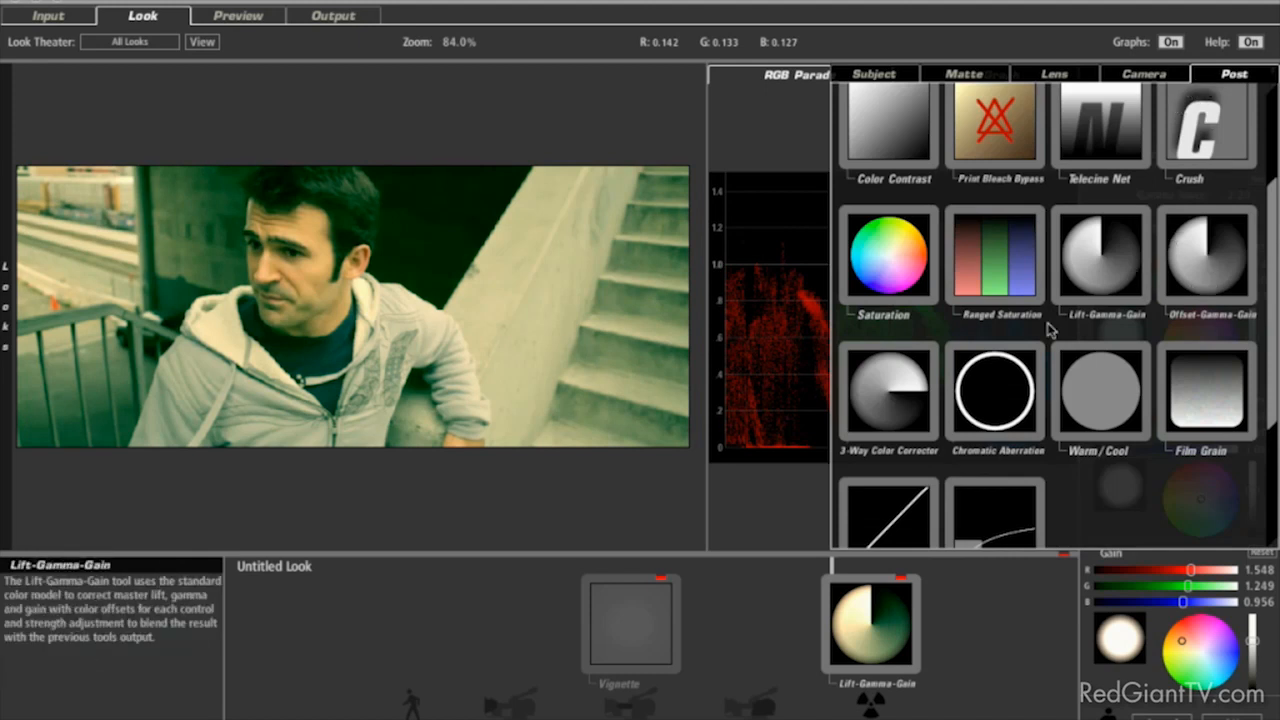
Try the Filmlike custom curves preset in the Post stage and remove it from the look again.
scroll(980, 492, "down", 1)
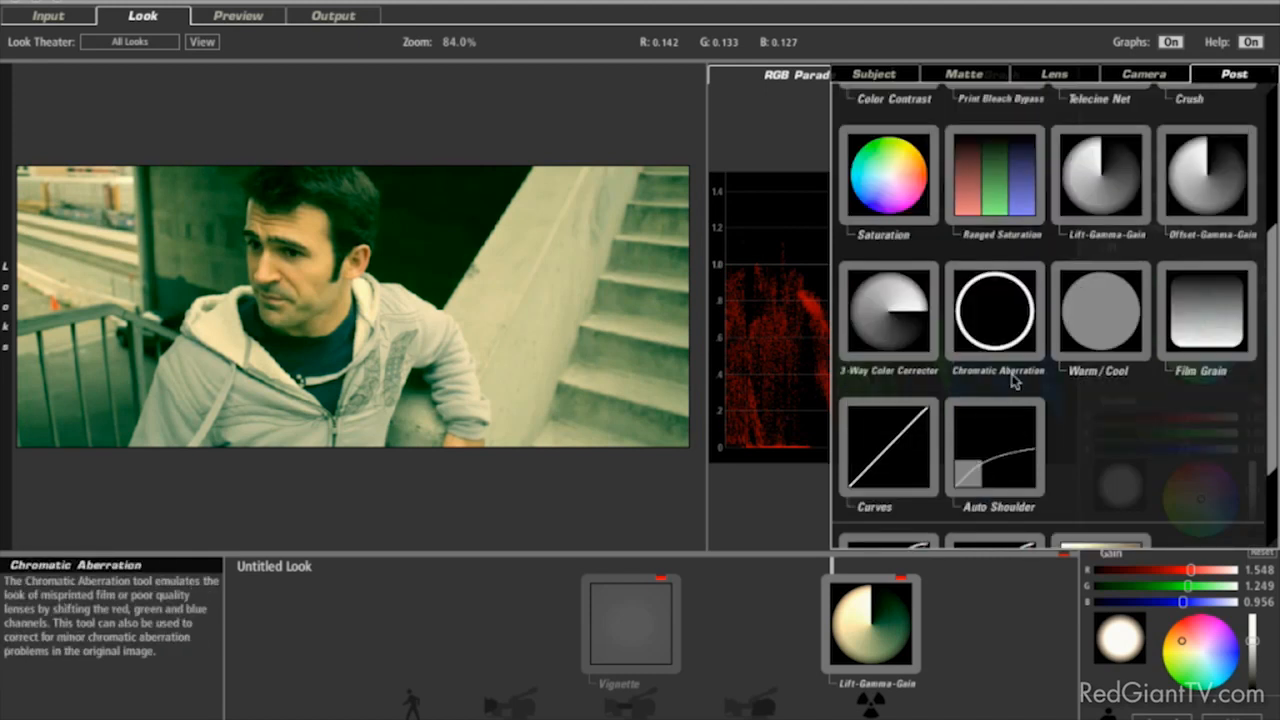
scroll(1015, 381, "up", 1)
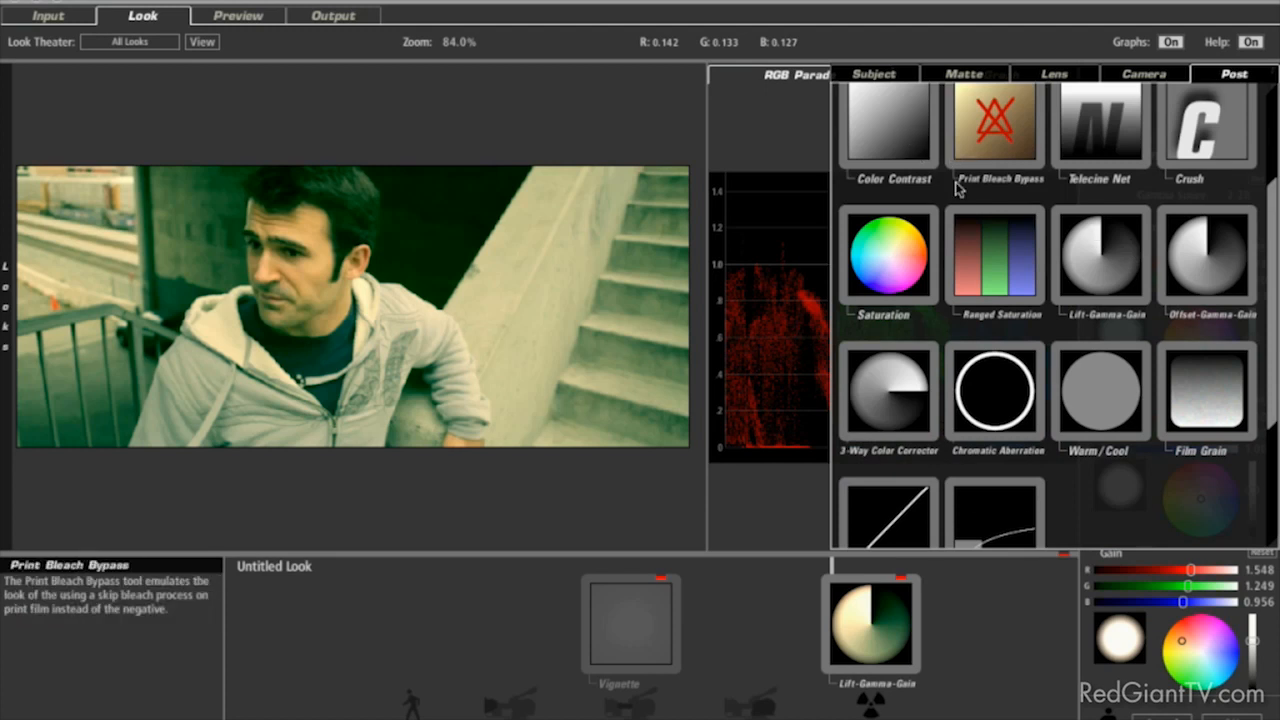
scroll(956, 188, "down", 2)
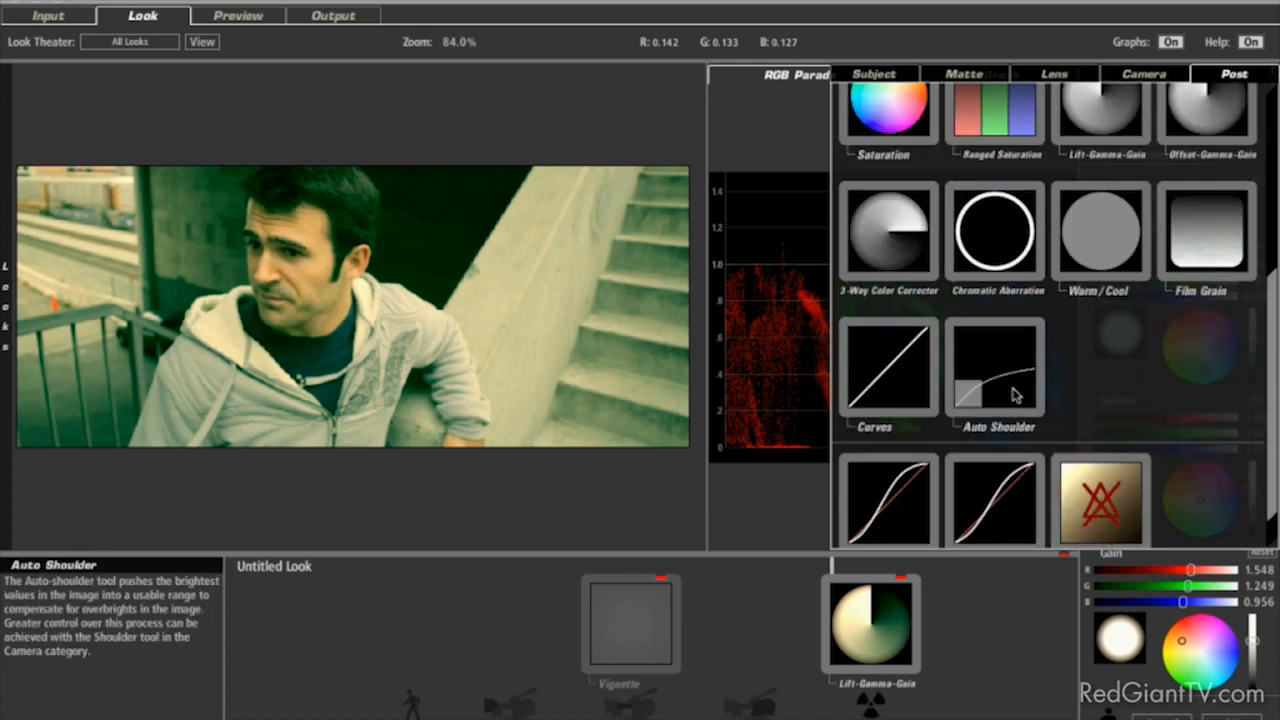
scroll(1003, 376, "down", 1)
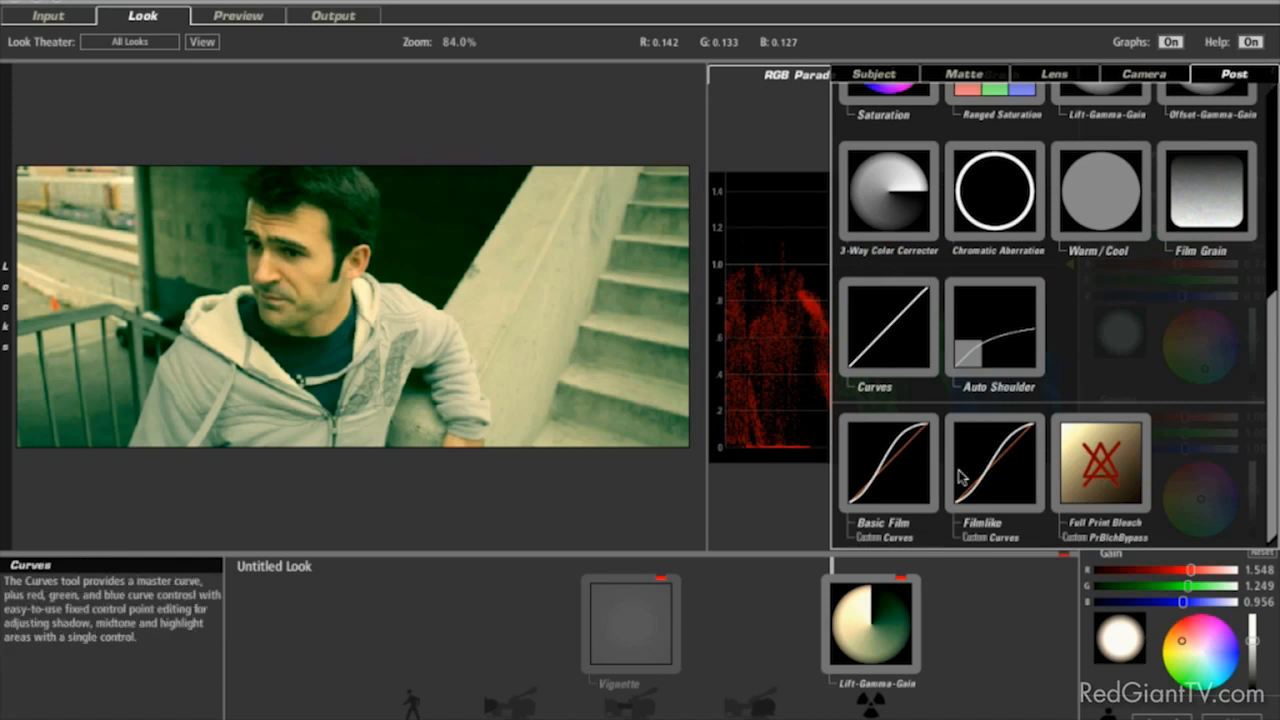
left_click_drag(995, 465, 980, 620)
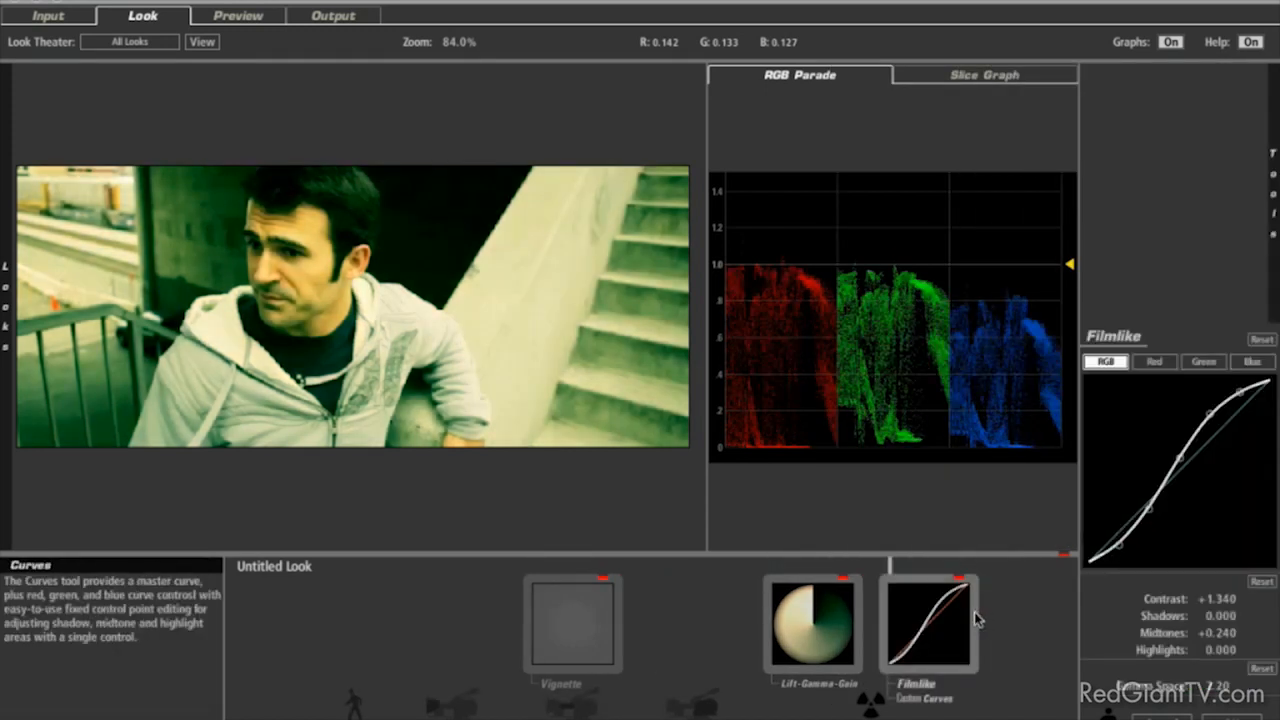
mouse_move(1273, 190)
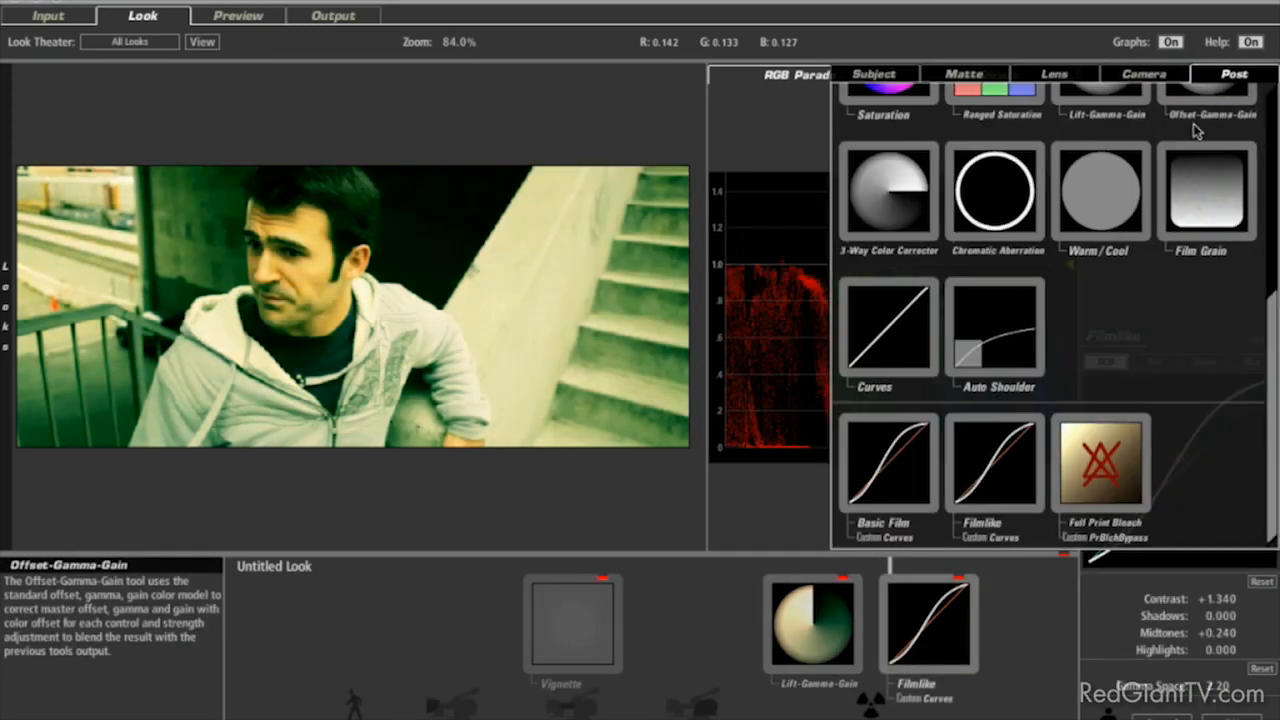
scroll(1247, 125, "up", 3)
left_click_drag(928, 620, 1165, 628)
Add a Contrast tool to the Post stage of the look and lower its Contrast to -0.190.
mouse_move(1273, 300)
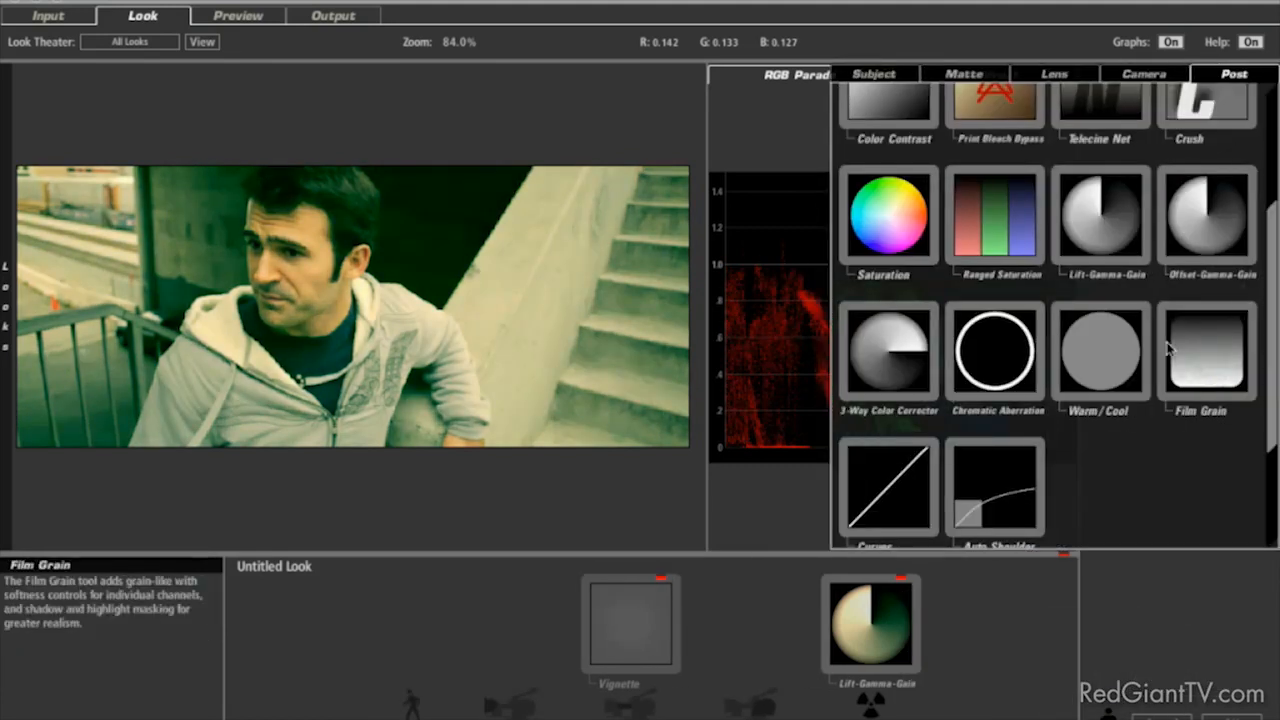
scroll(1103, 240, "up", 3)
scroll(1105, 256, "up", 1)
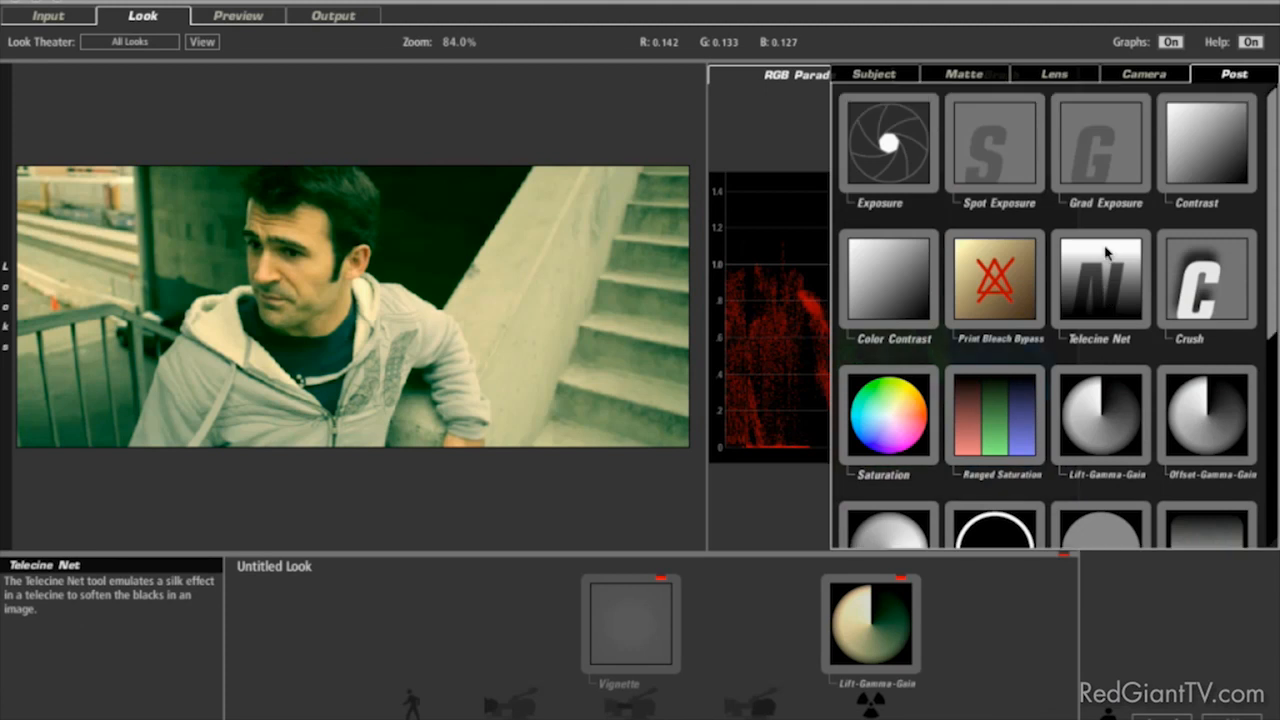
double_click(1204, 145)
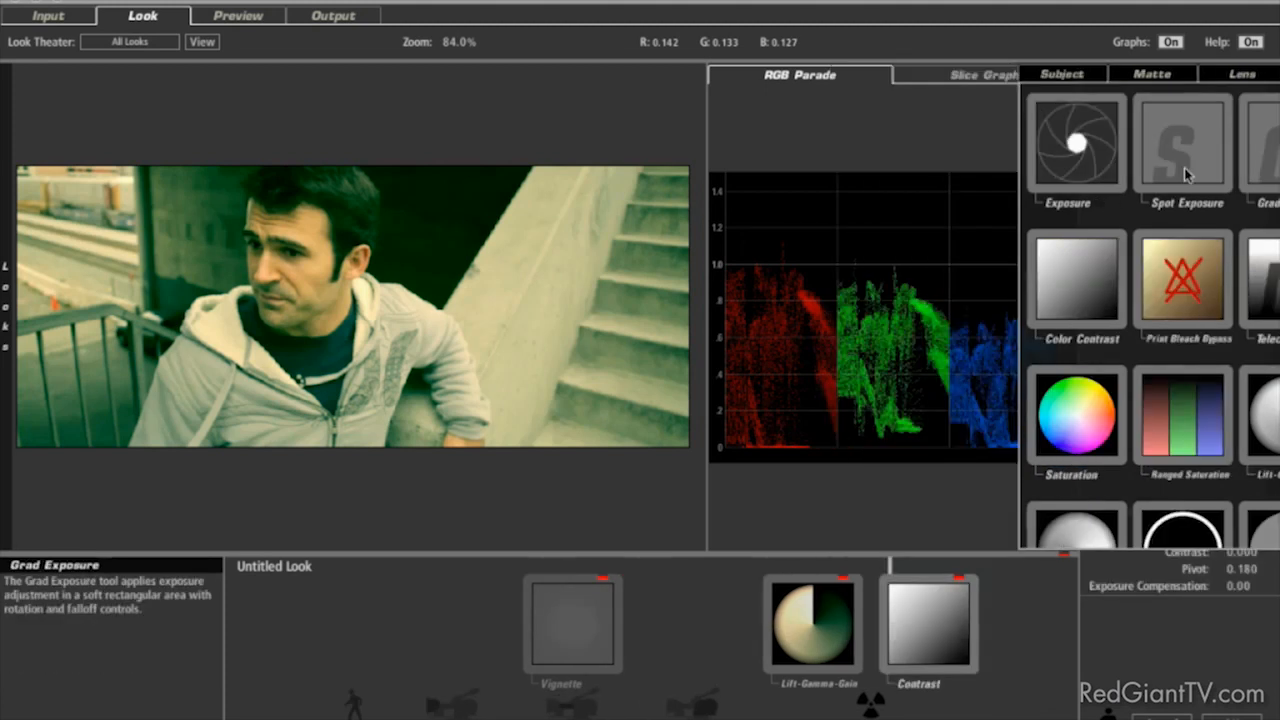
left_click_drag(1240, 552, 1221, 552)
Brighten the Gain to R 1.630, G 1.316, B 1.007 and compare the image with the Contrast tool off and on.
left_click(813, 595)
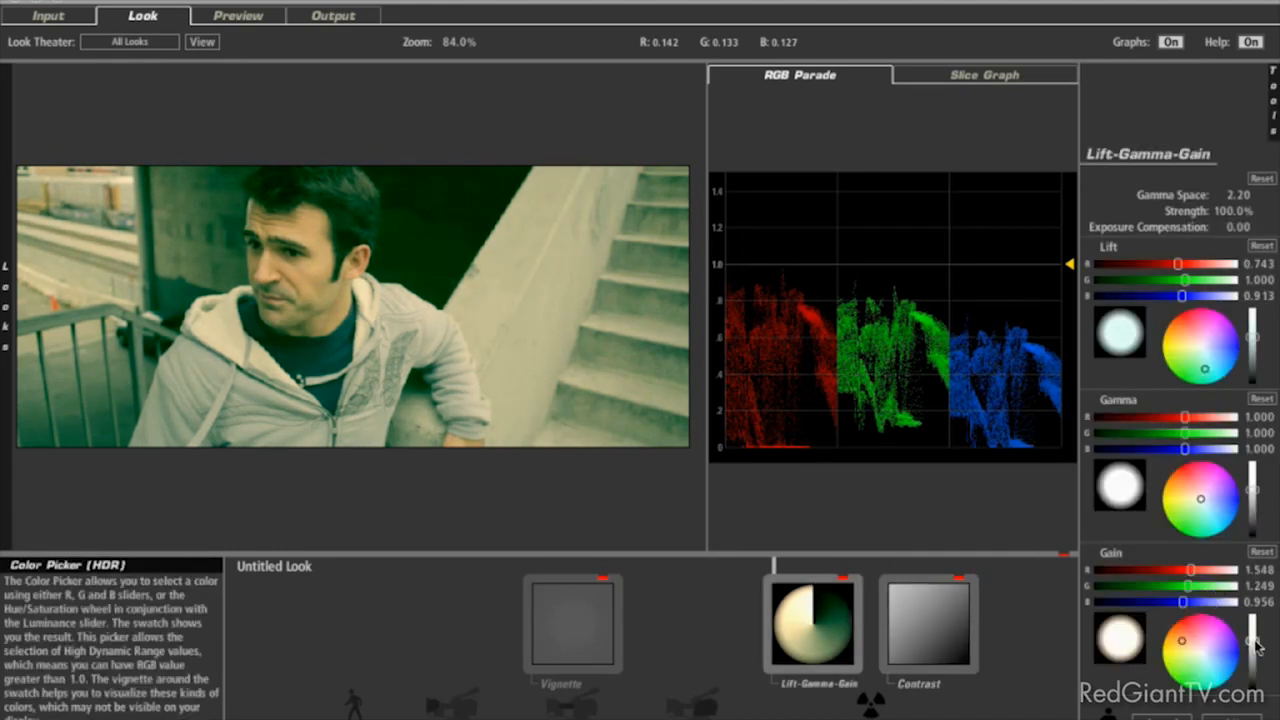
left_click_drag(1257, 647, 1257, 645)
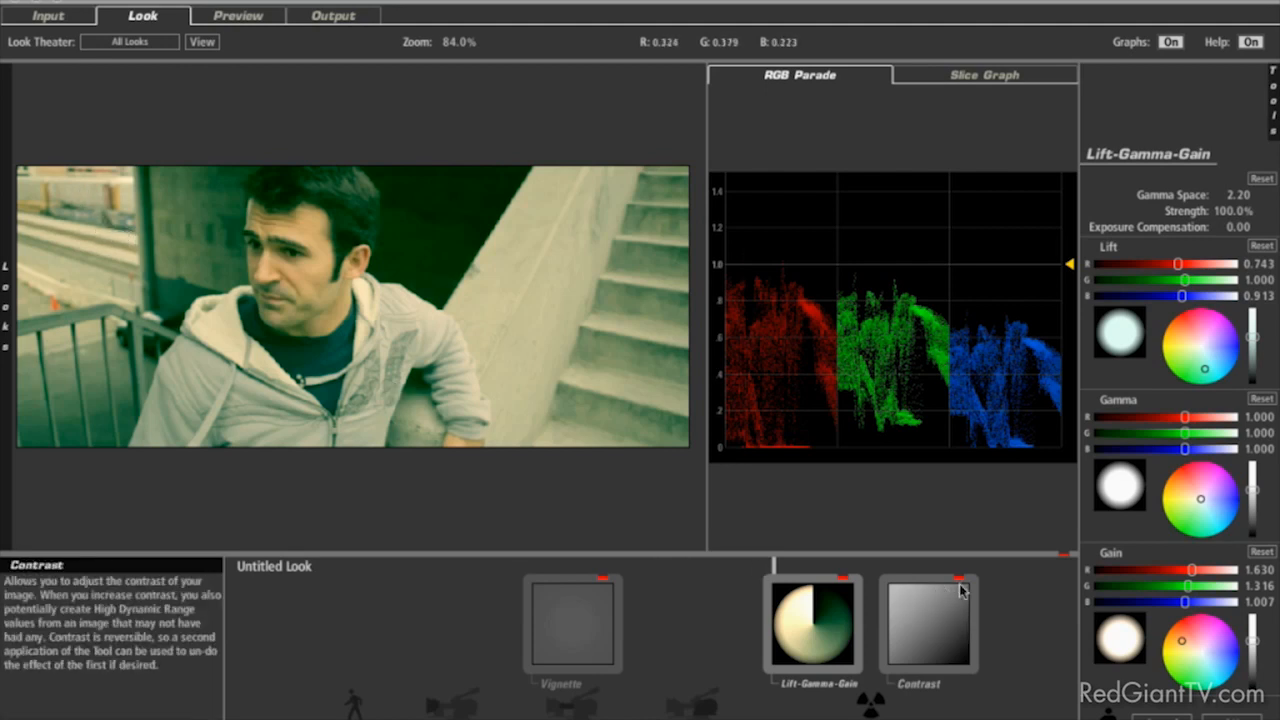
left_click(959, 582)
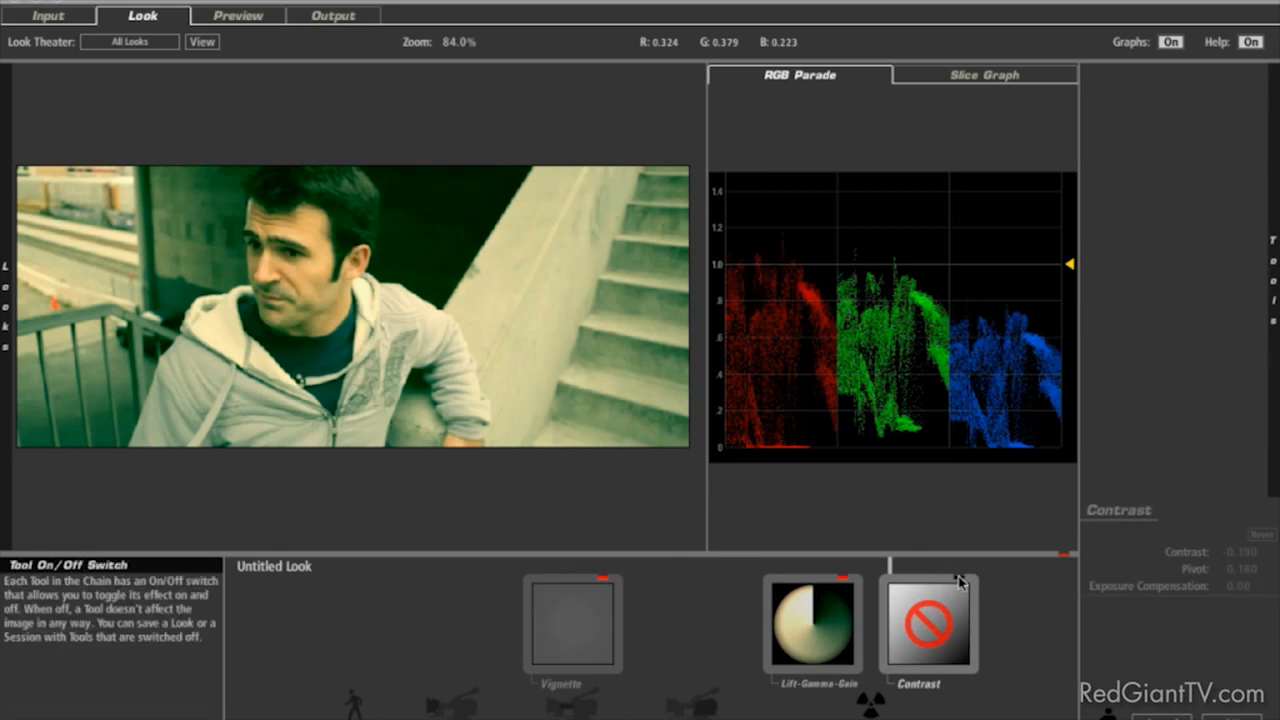
left_click(959, 582)
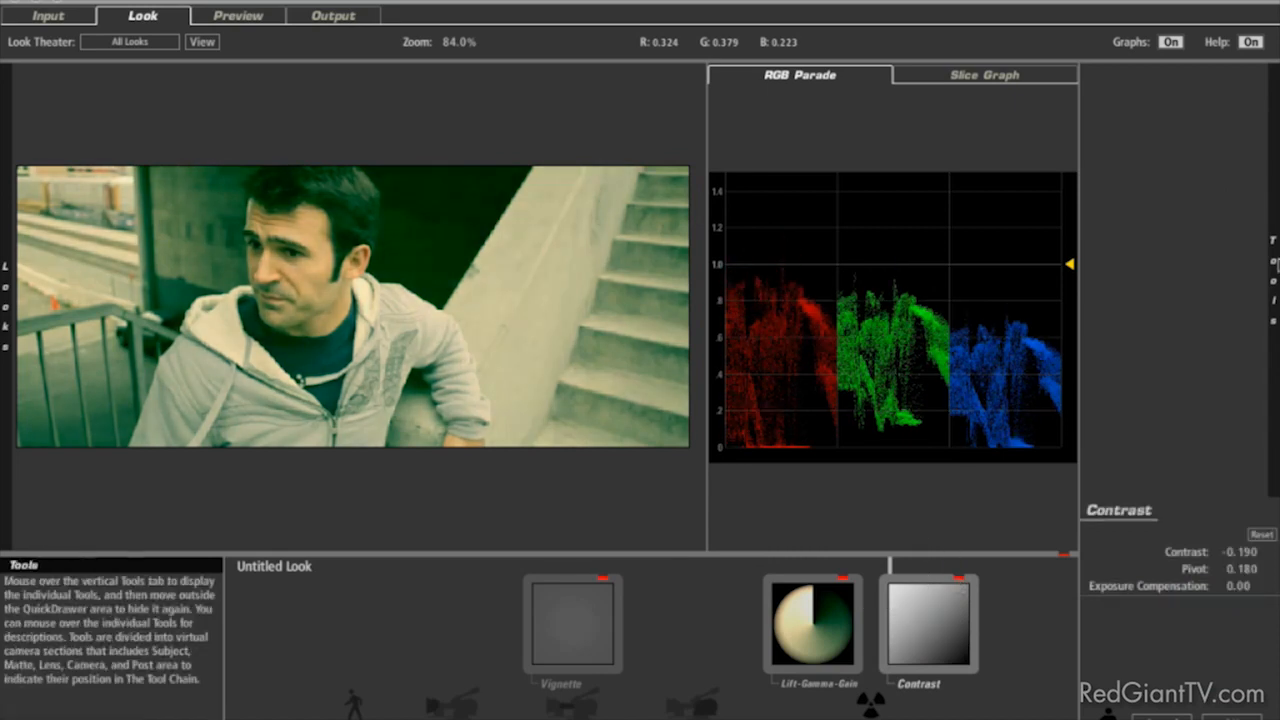
Add a Saturation tool before Contrast, with Saturation 66.0% and a Component Balance of R 0.609, G 0.462, B 0.216.
mouse_move(1277, 263)
scroll(1100, 270, "down", 3)
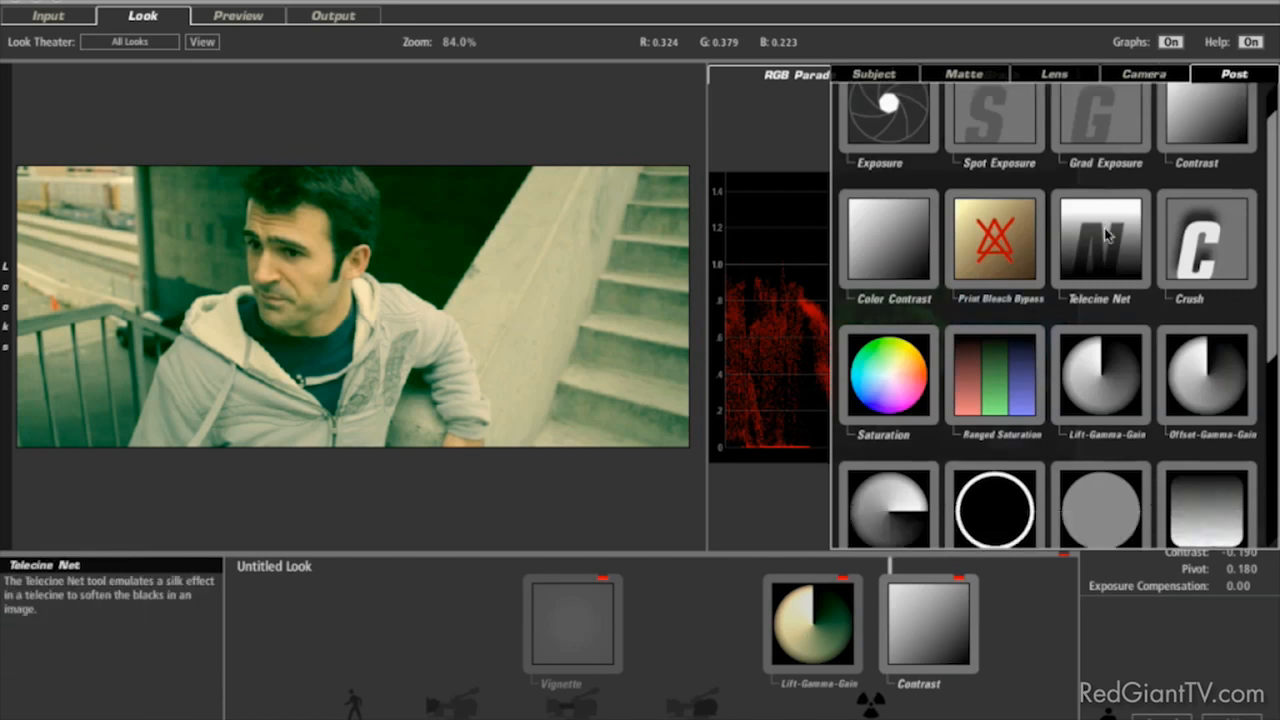
left_click_drag(908, 262, 870, 600)
left_click_drag(1240, 476, 1204, 476)
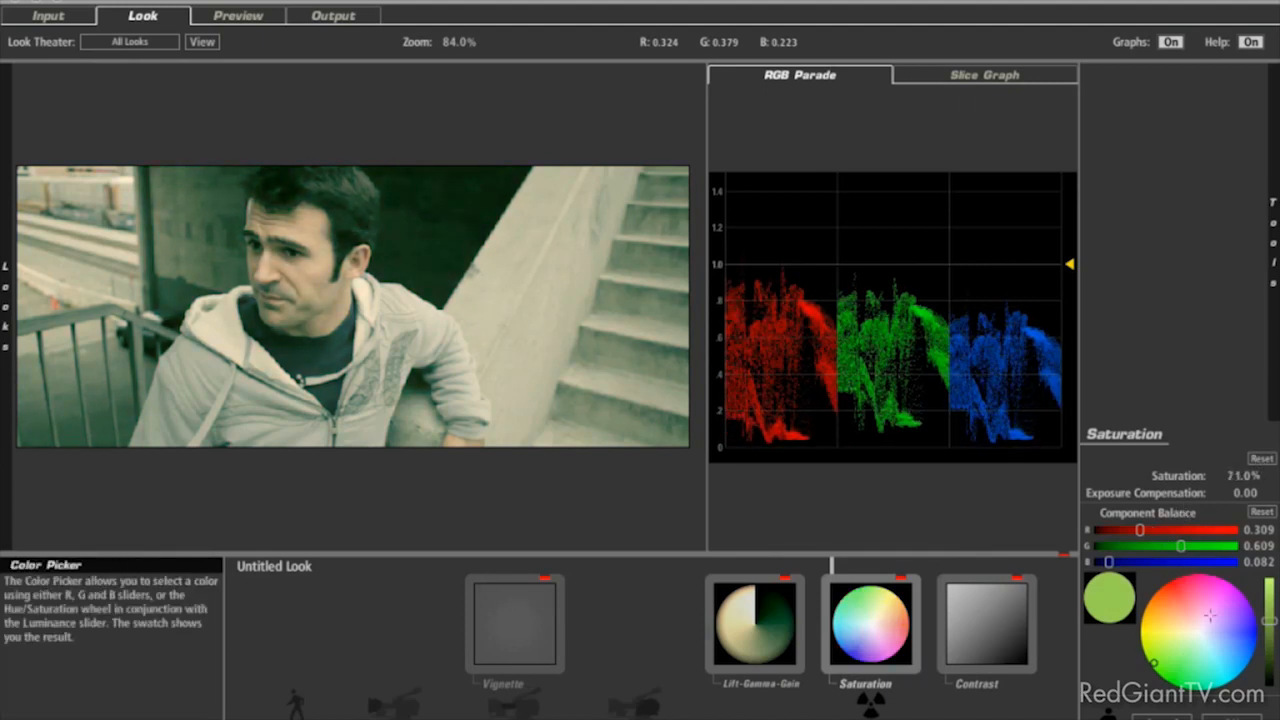
left_click_drag(1153, 662, 1154, 612)
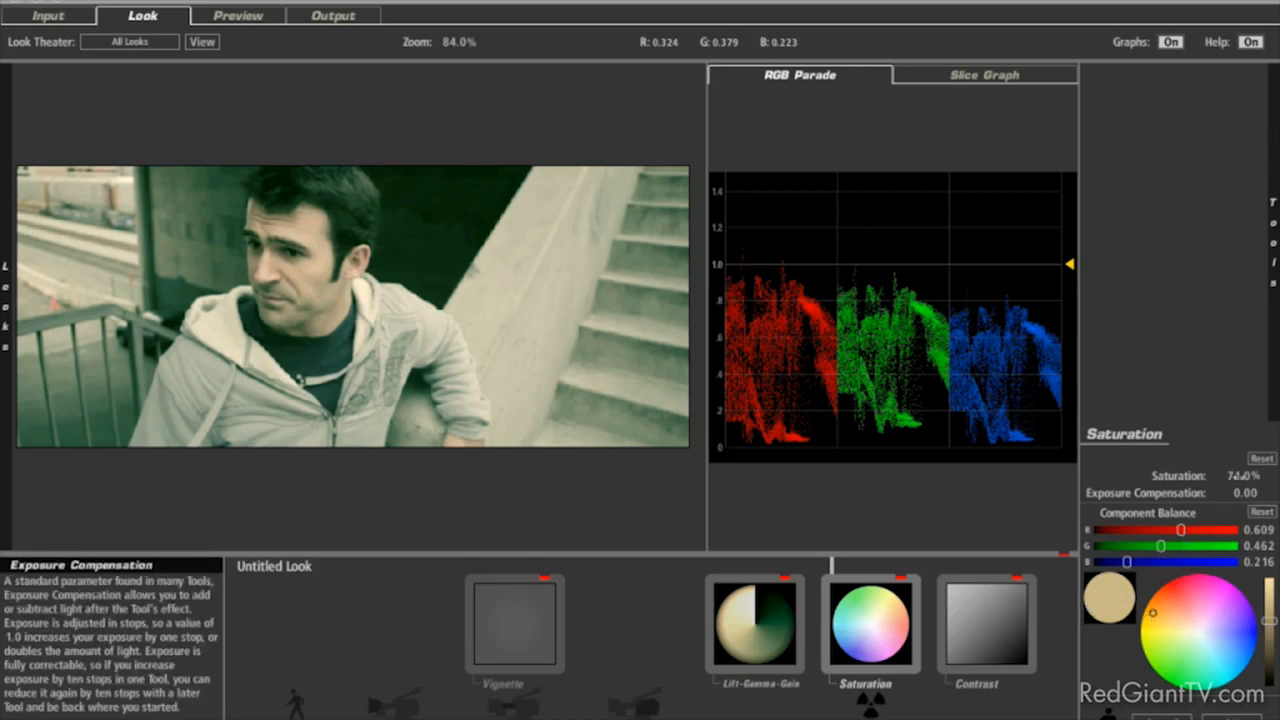
left_click_drag(1243, 476, 1238, 476)
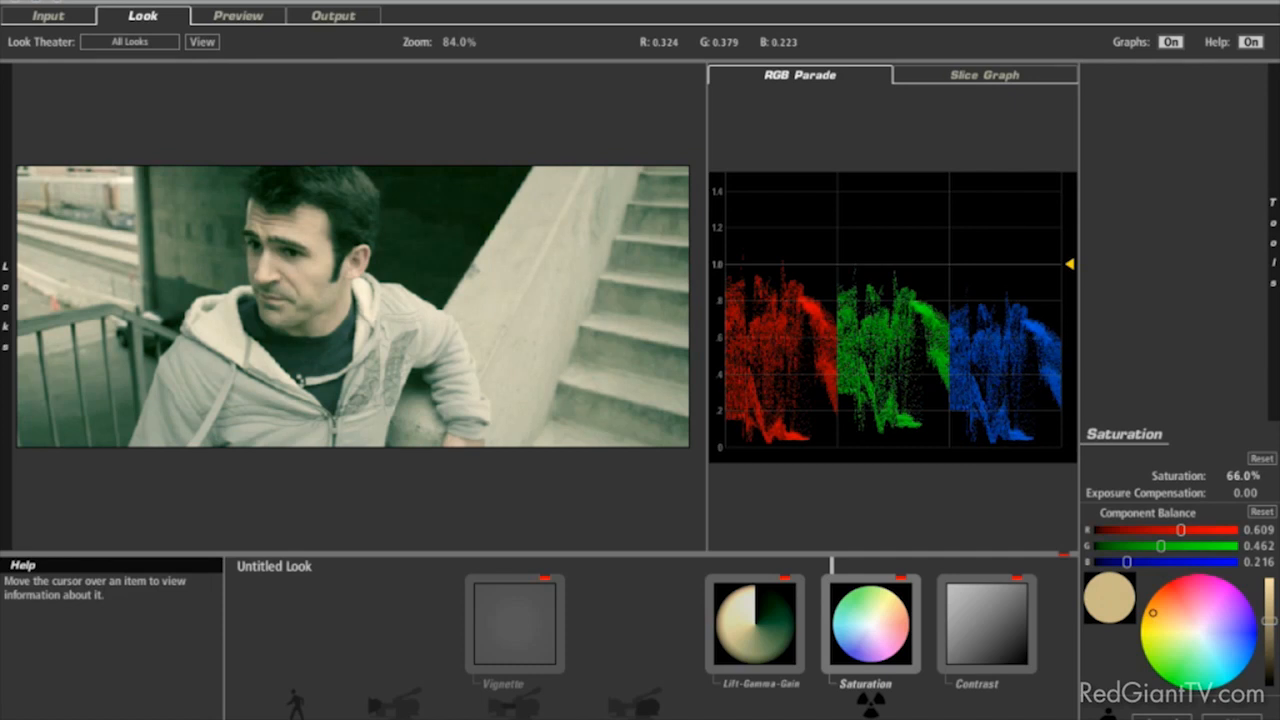
Warm the Gamma tint to R 1.246, G 0.947, B 0.807 and compare the image with the Where The Wild Things Are trailer.
left_click(765, 625)
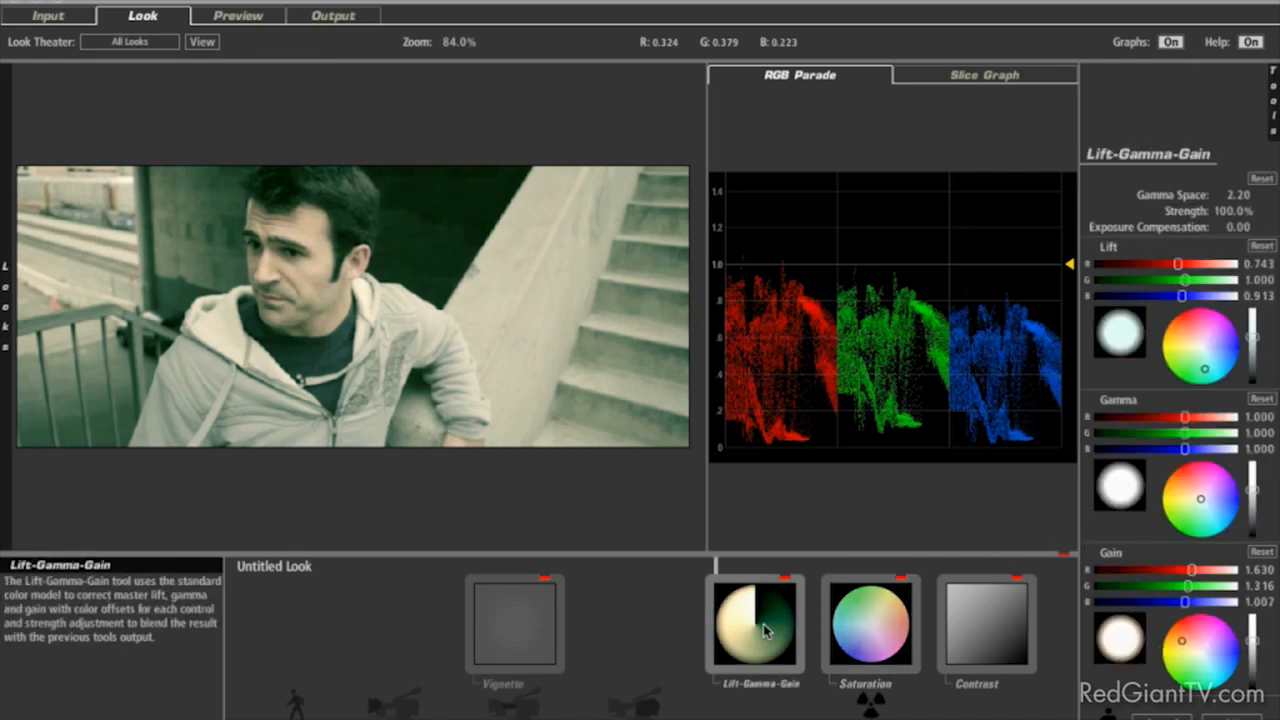
mouse_move(1198, 500)
left_mouse_down()
mouse_move(1183, 504)
mouse_move(1188, 490)
left_mouse_up()
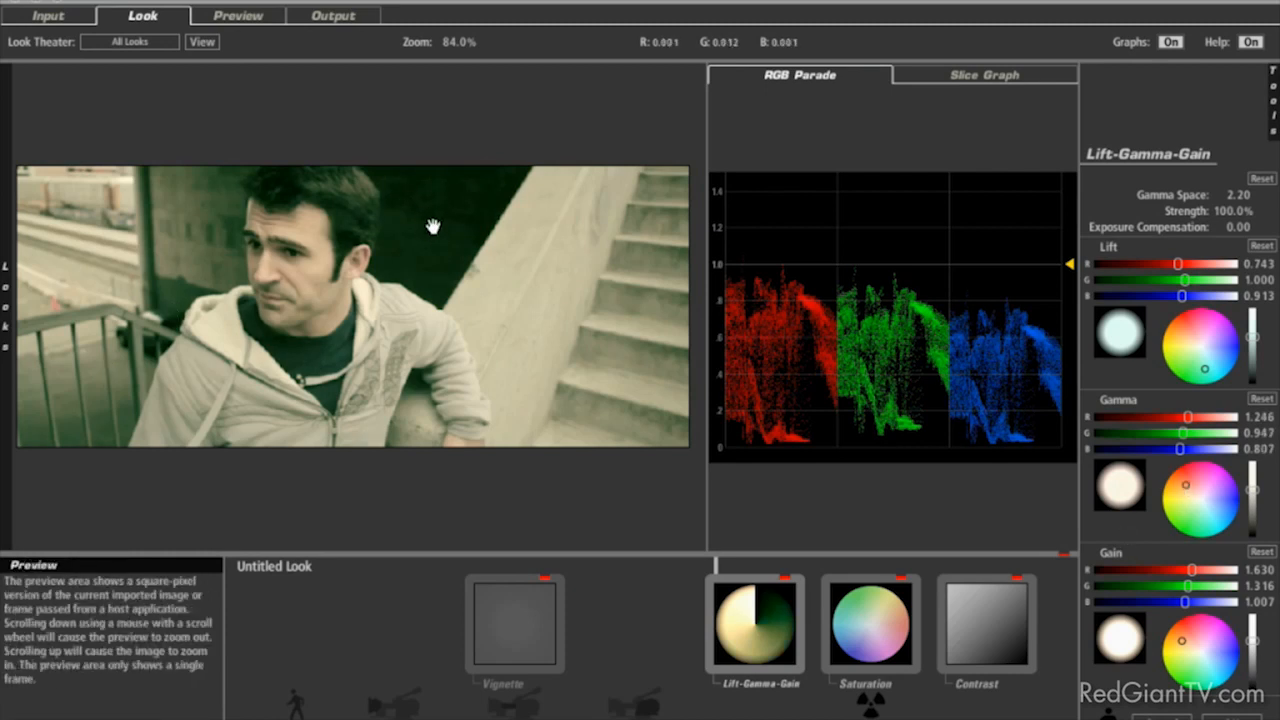
key("super+Tab")
key("super+Tab")
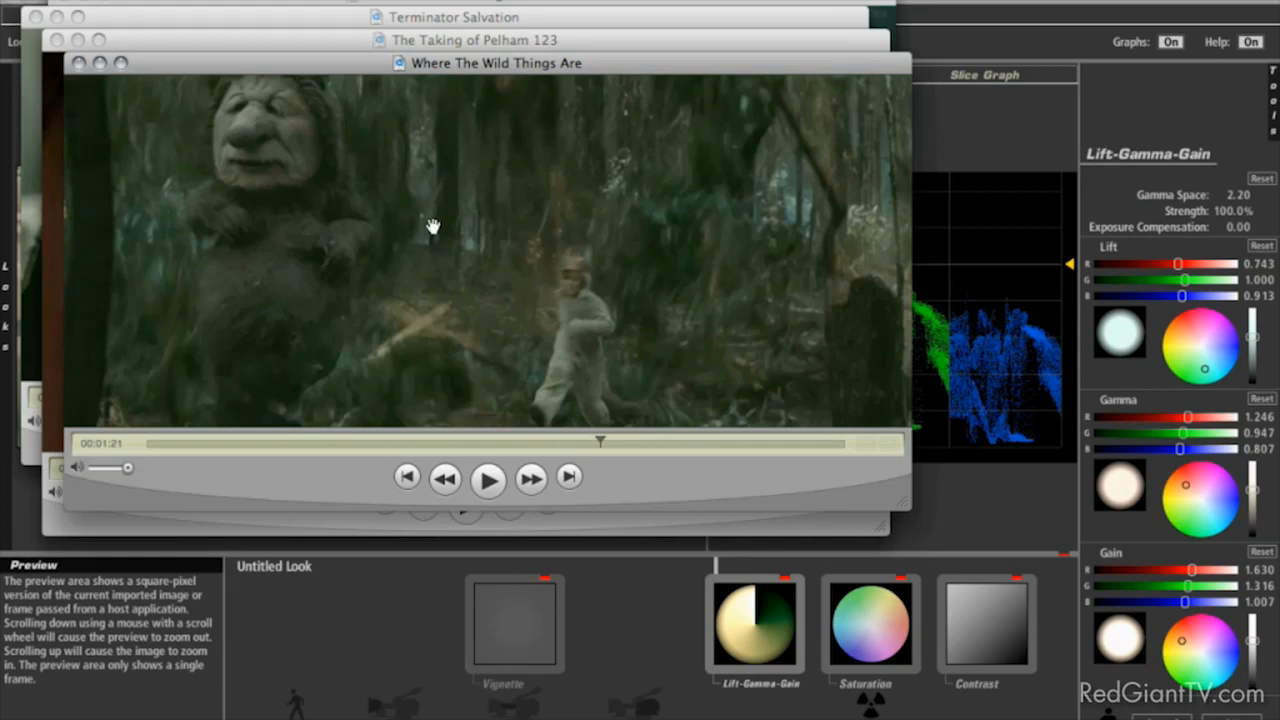
key("super+Tab")
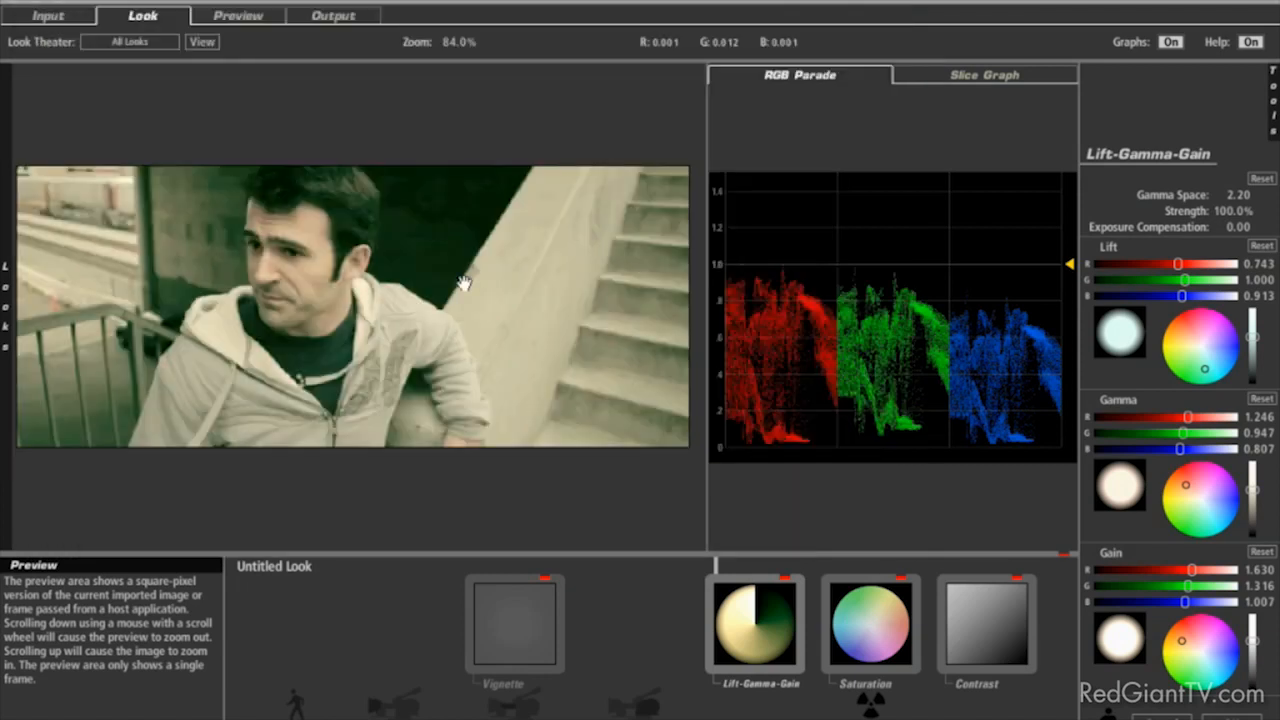
key("super+Tab")
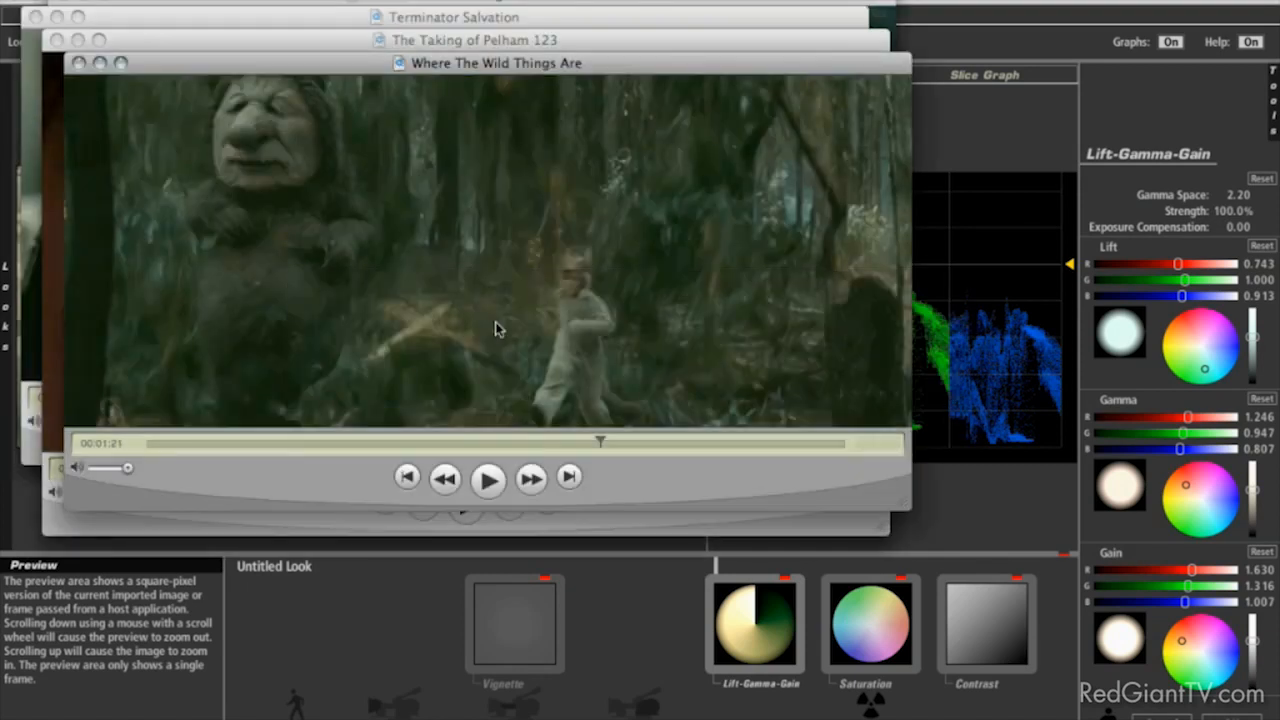
key("super+Tab")
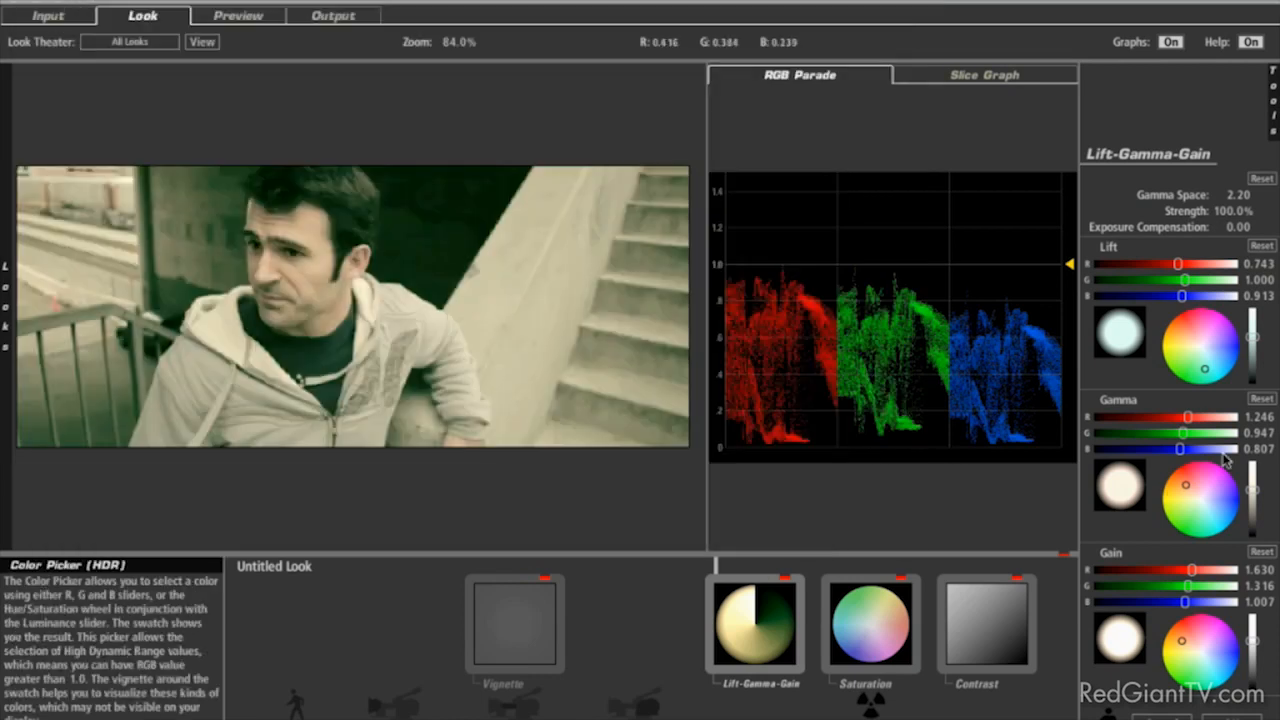
Set Gain to R 1.444, G 1.165, B 0.892, Gamma to R 1.142, G 0.868, B 0.739, and Lift to R 0.746, G 0.991, B 1.000.
left_click_drag(1248, 645, 1257, 645)
left_click_drag(1252, 486, 1253, 493)
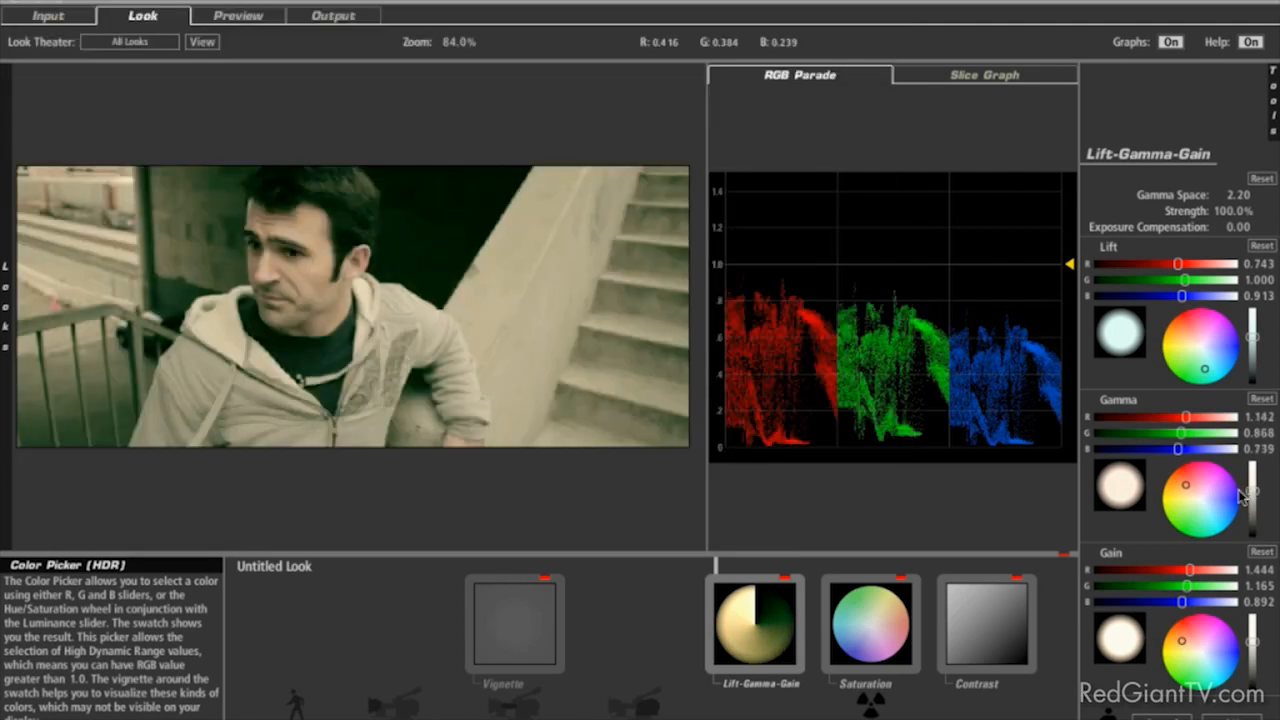
left_click_drag(1205, 370, 1207, 372)
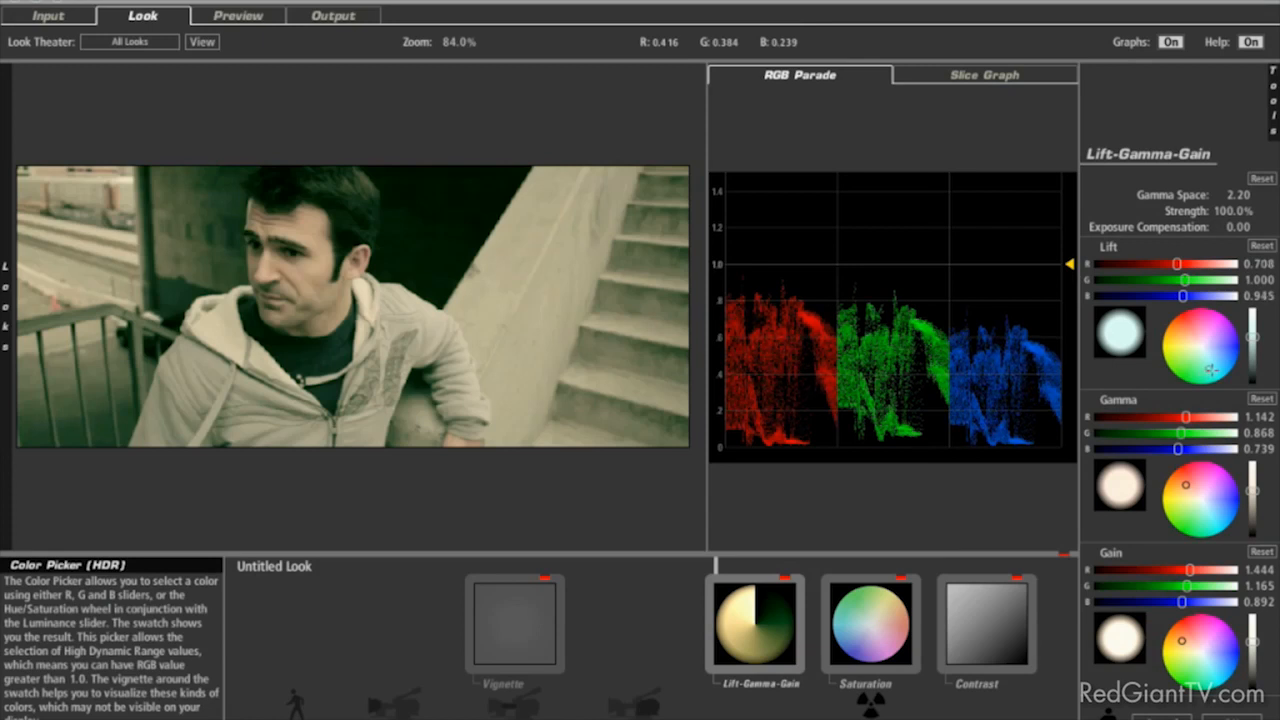
left_click_drag(1210, 369, 1215, 365)
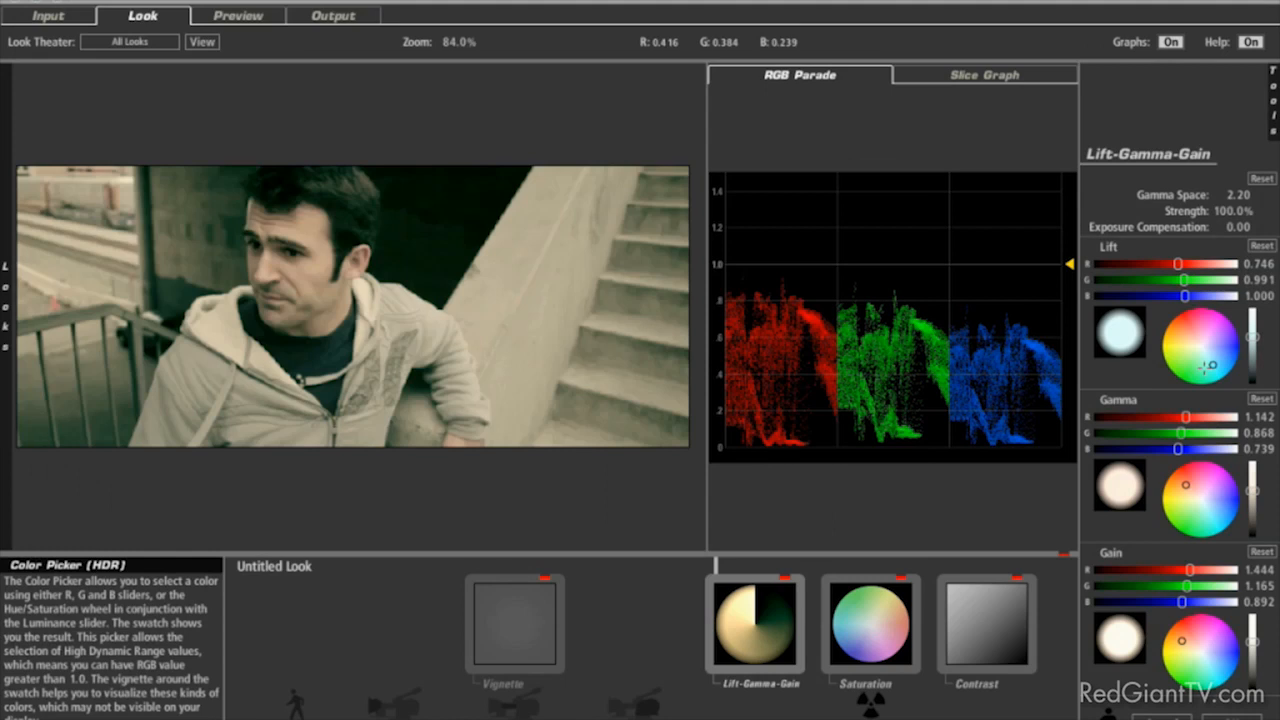
Try the default Diffusion tool in the Matte stage, comparing it off and on, and remove it from the look.
mouse_move(1272, 115)
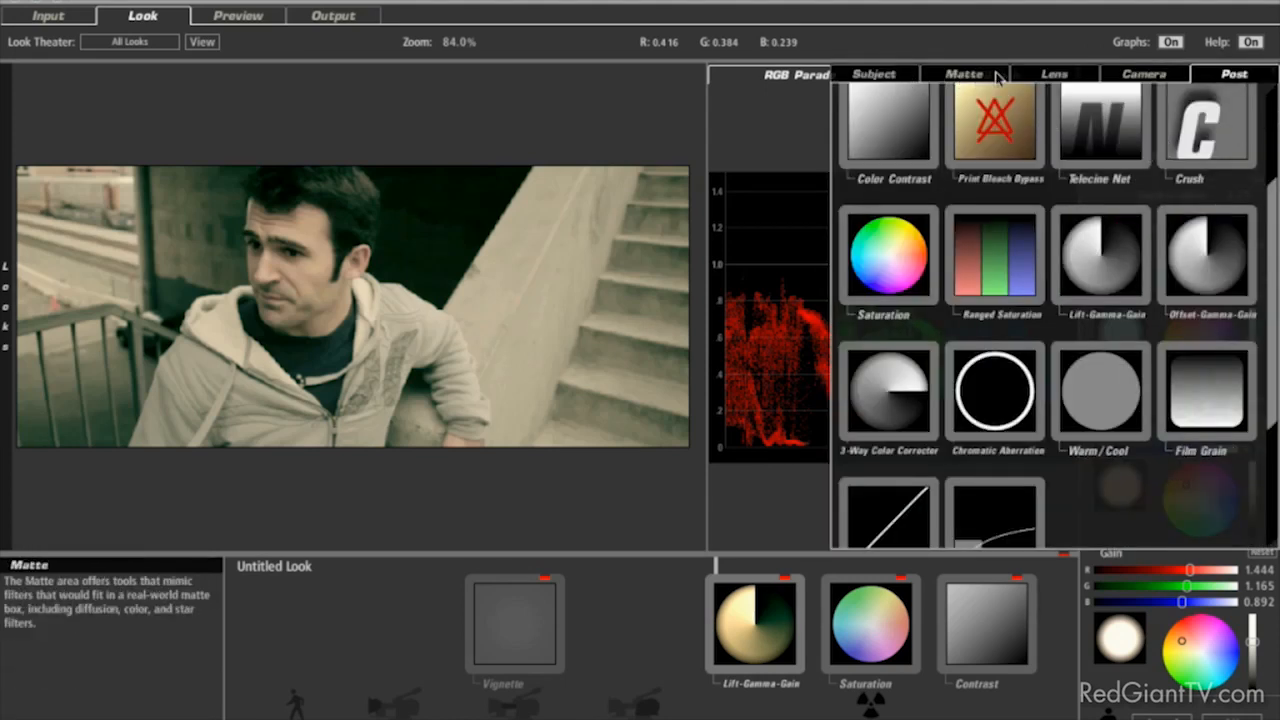
left_click(996, 76)
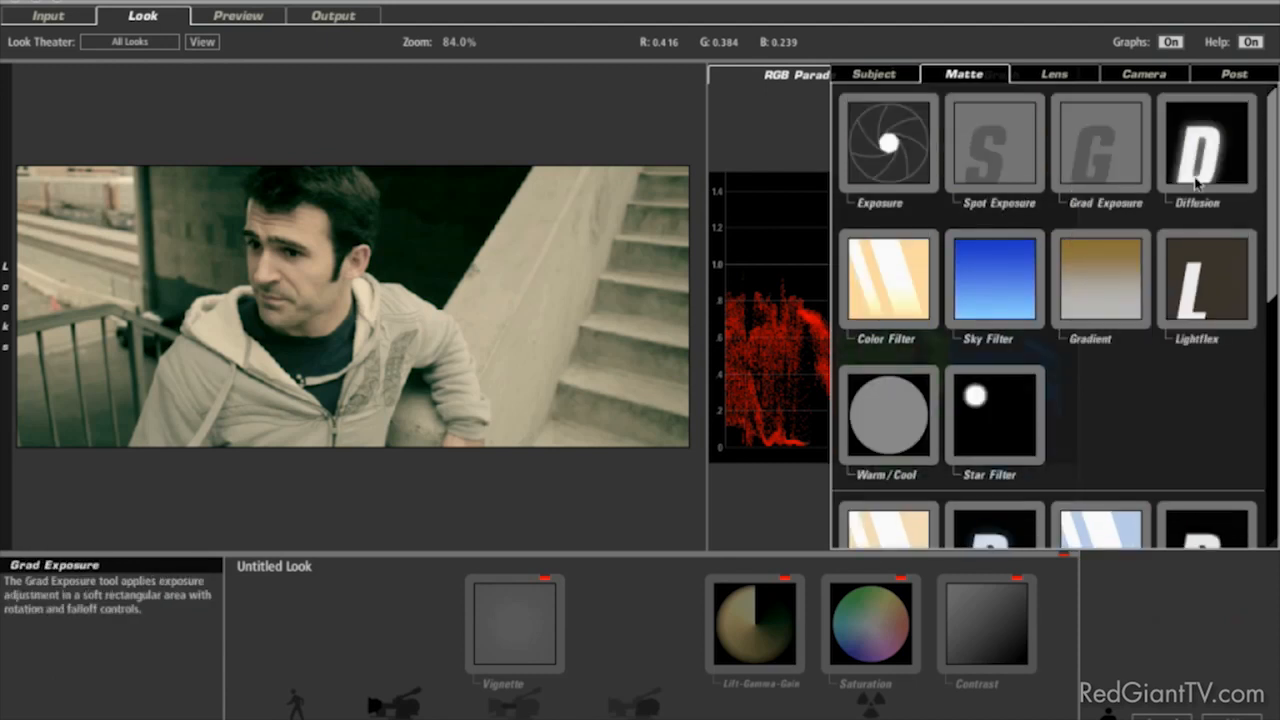
double_click(1197, 180)
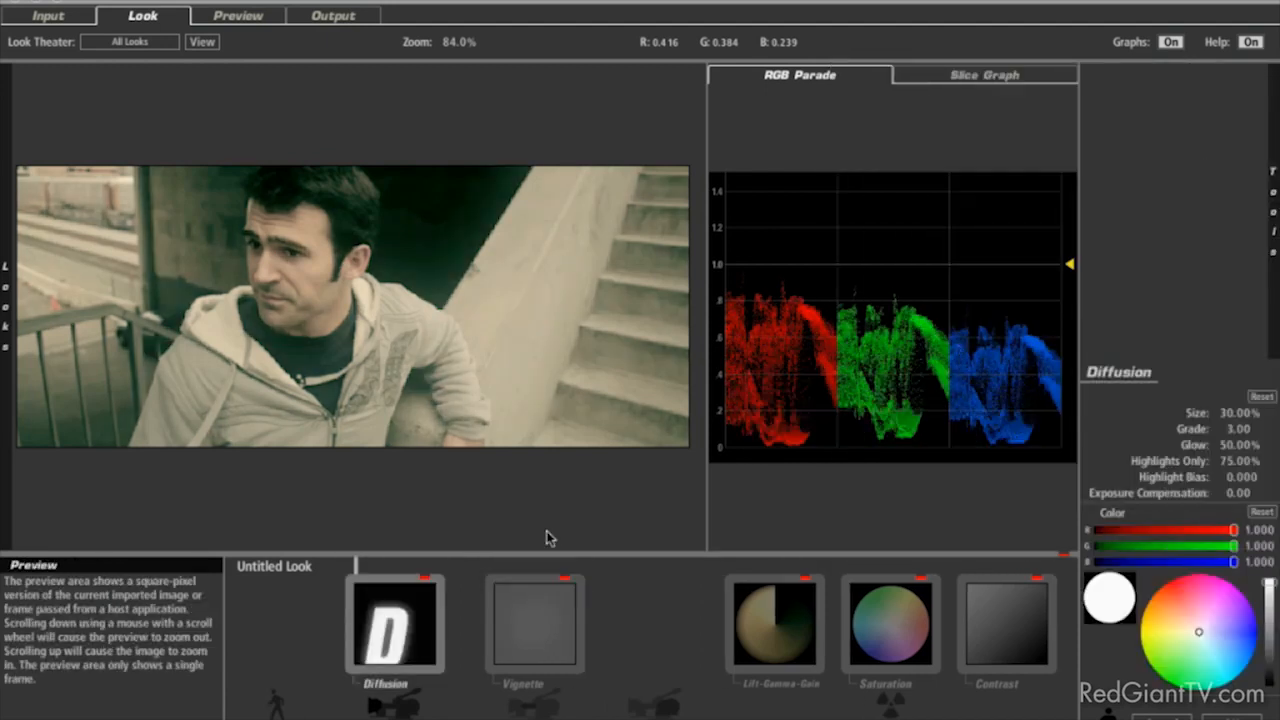
left_click(424, 580)
left_click(424, 580)
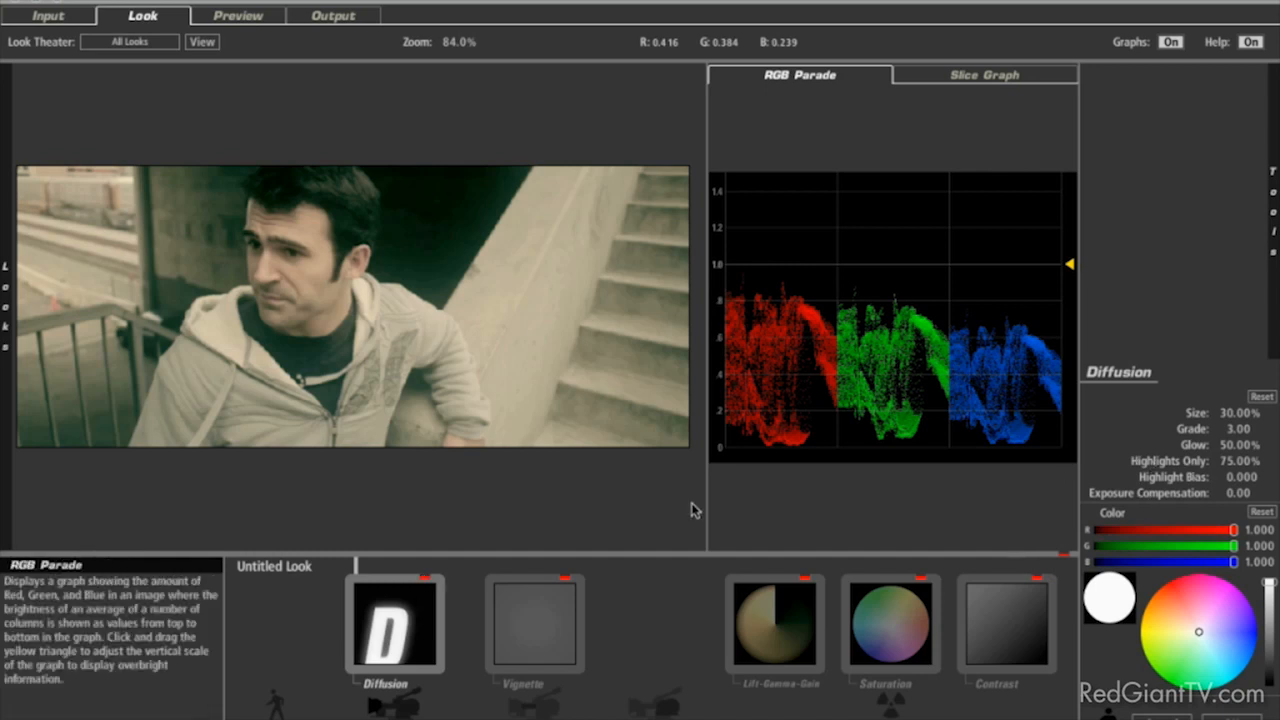
left_click_drag(414, 620, 1222, 594)
Add the Low Con diffusion preset to the Matte stage and compare the result with the Where The Wild Things Are trailer.
mouse_move(1274, 540)
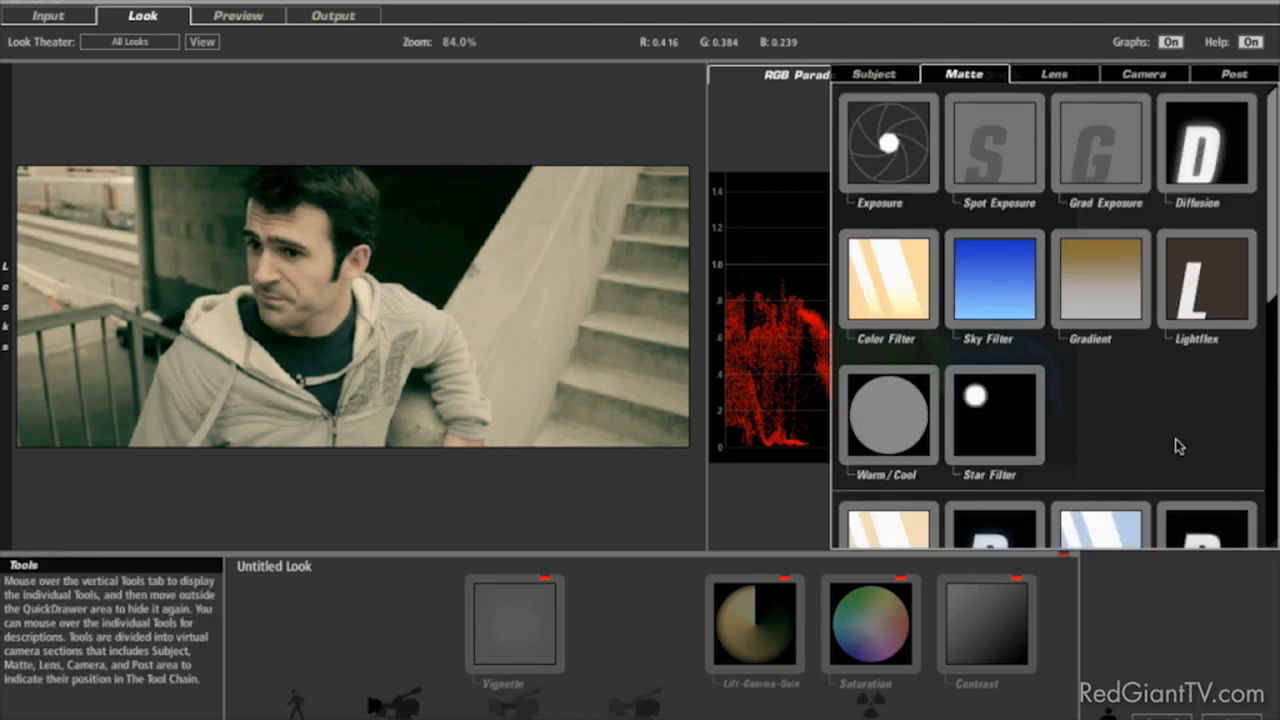
scroll(1178, 447, "down", 5)
scroll(1178, 447, "down", 1)
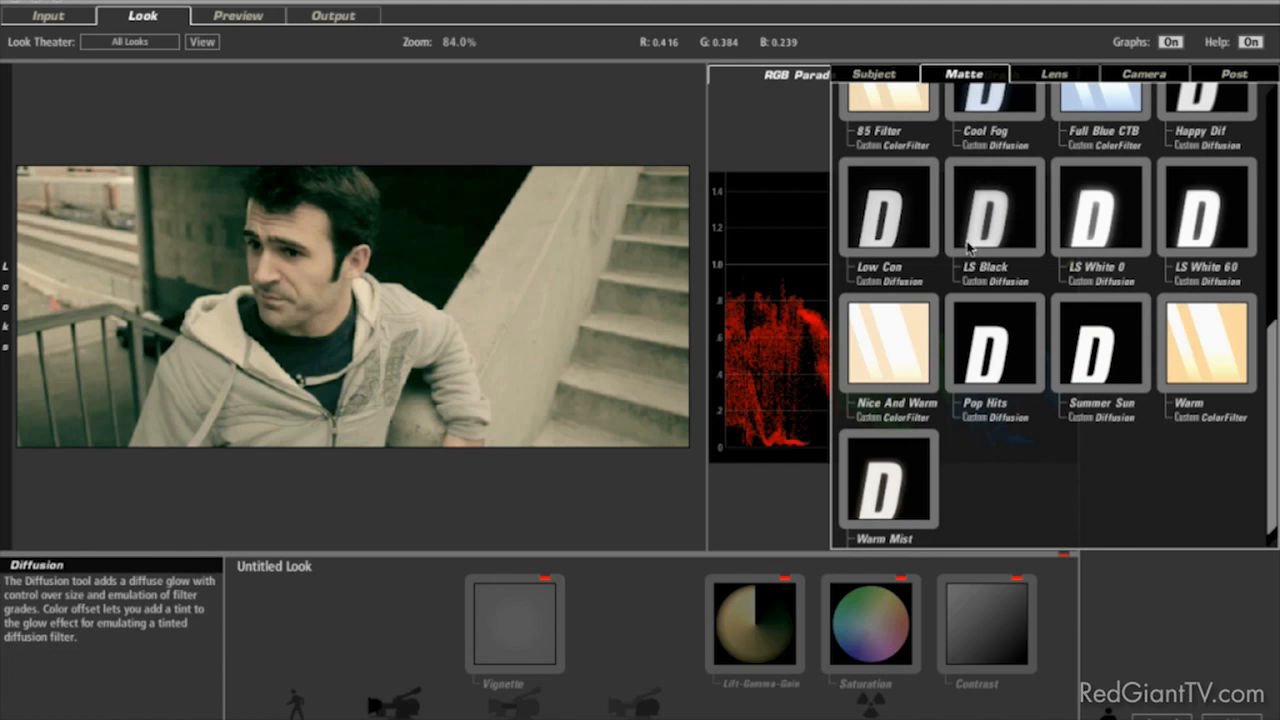
double_click(908, 235)
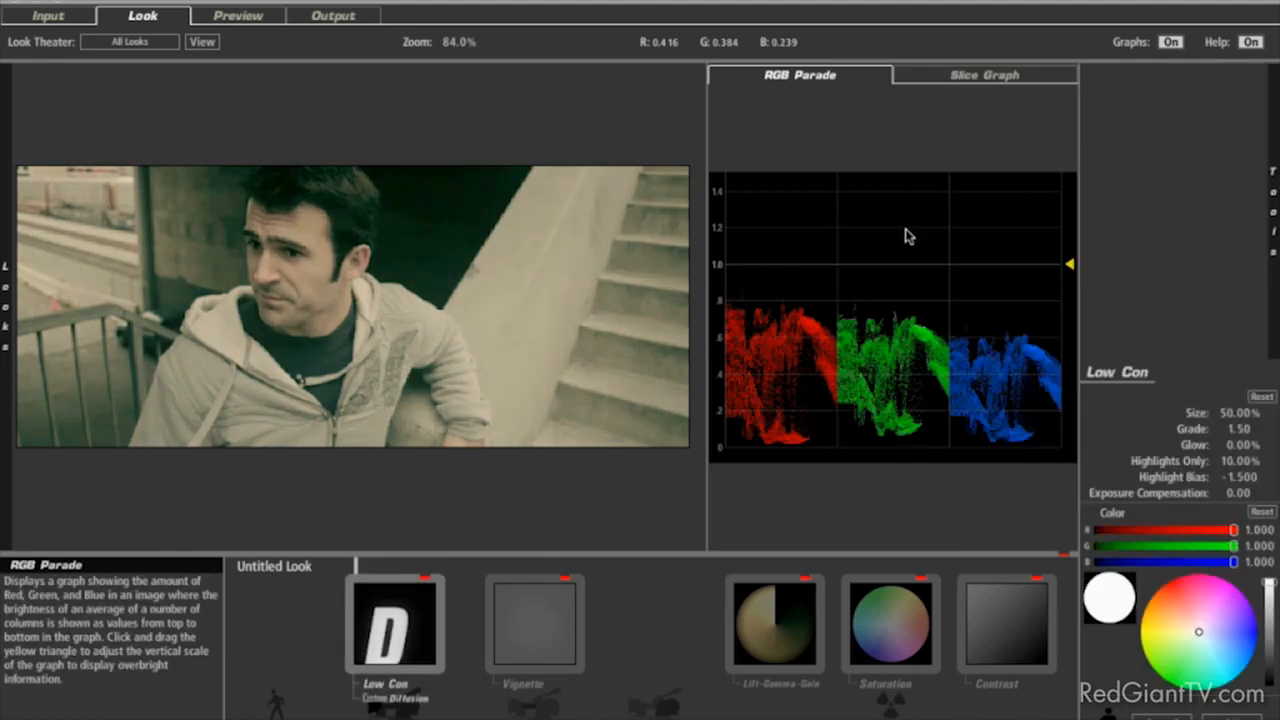
left_click(424, 579)
left_click(425, 580)
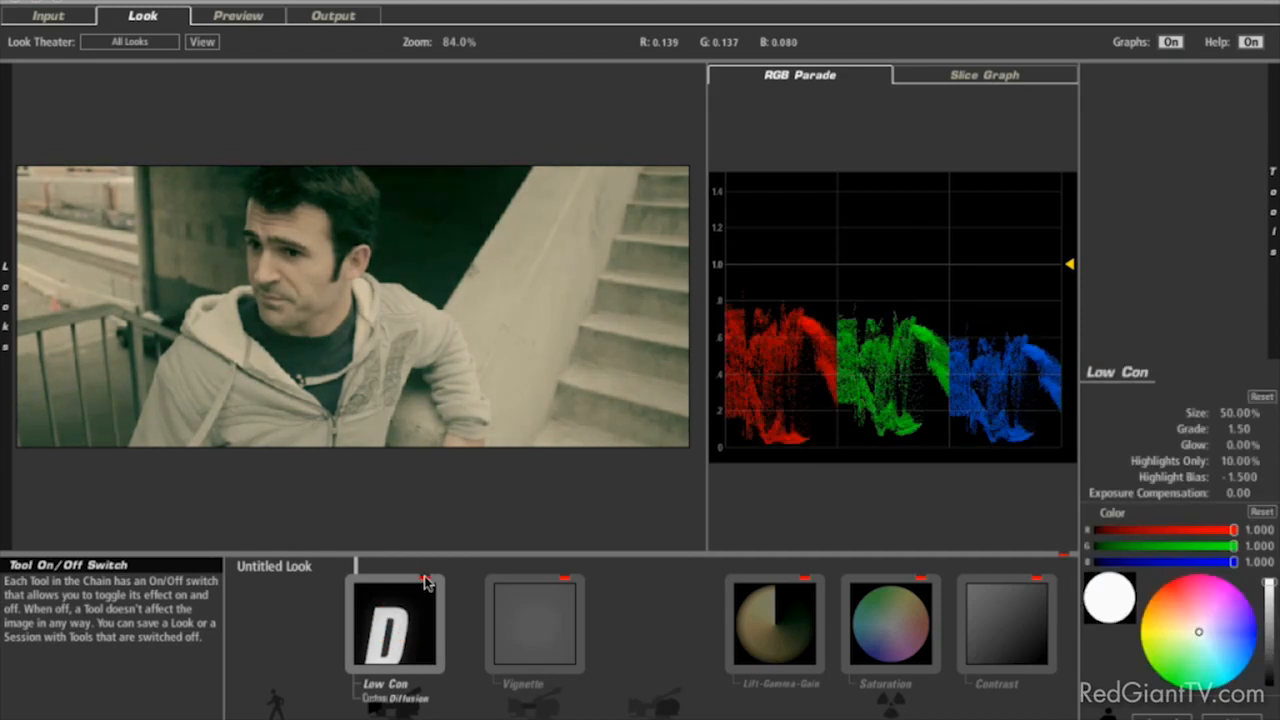
key("super+Tab")
key("super+Tab")
key("super+Tab")
key("super+Tab")
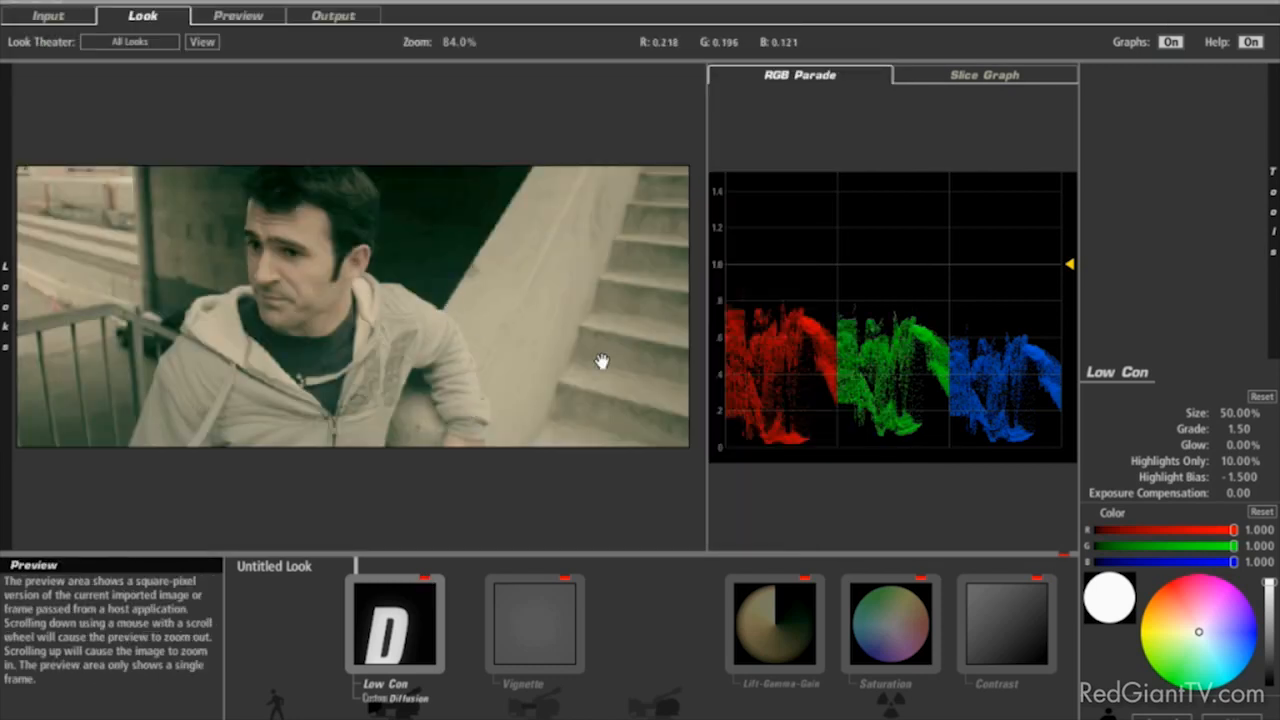
Adjust the Vignette's strength, apply the look to the Stairs clip, and compare it with the Where The Wild Things Are trailer.
left_click(535, 620)
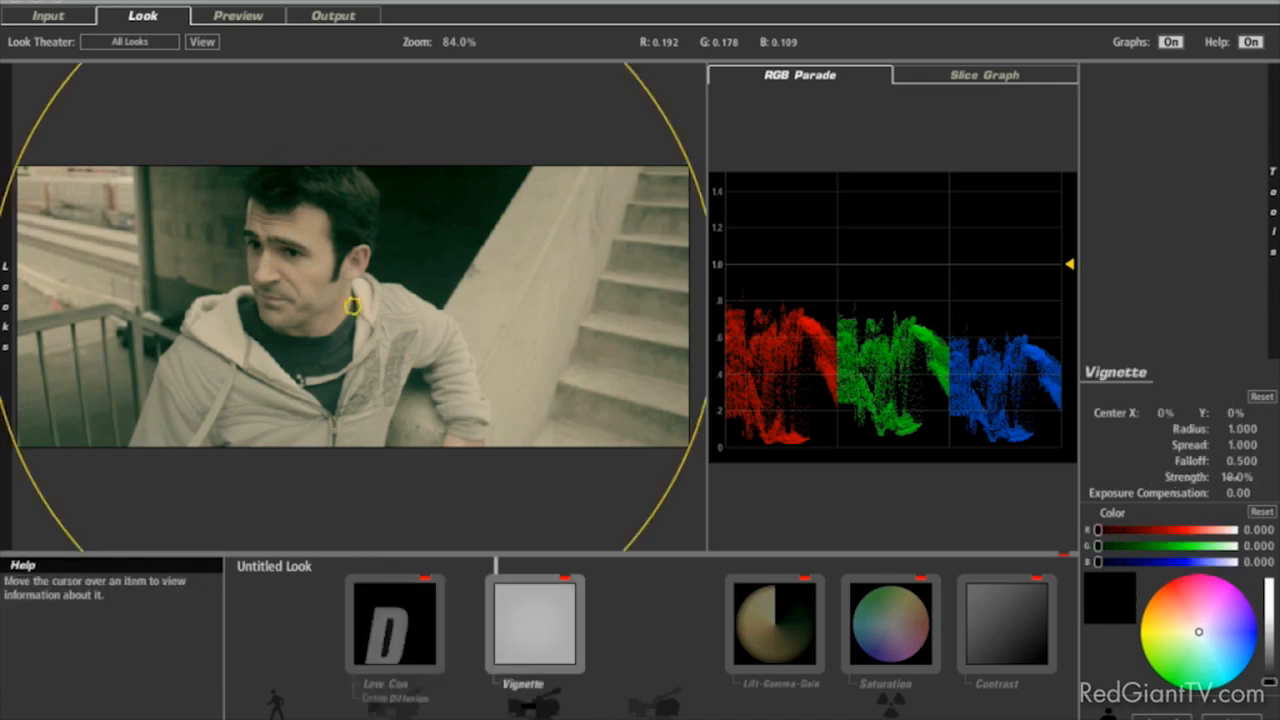
left_click_drag(1237, 478, 1217, 461)
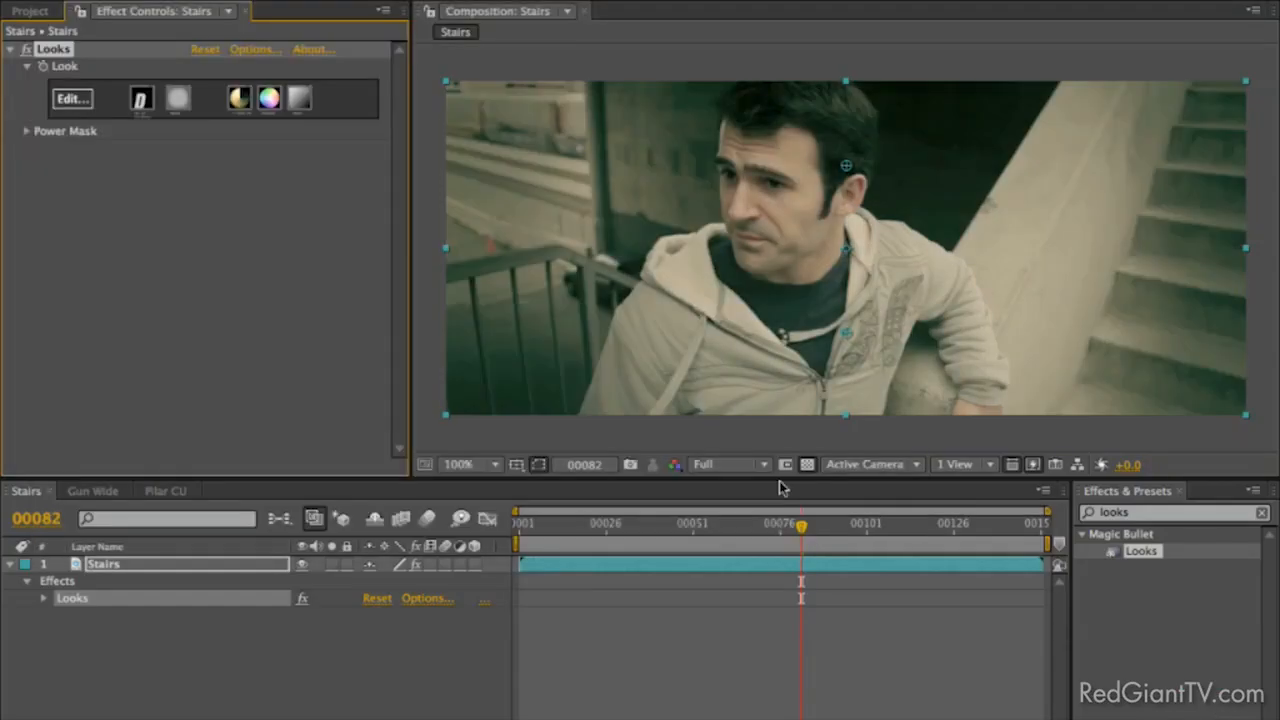
key("super+Tab")
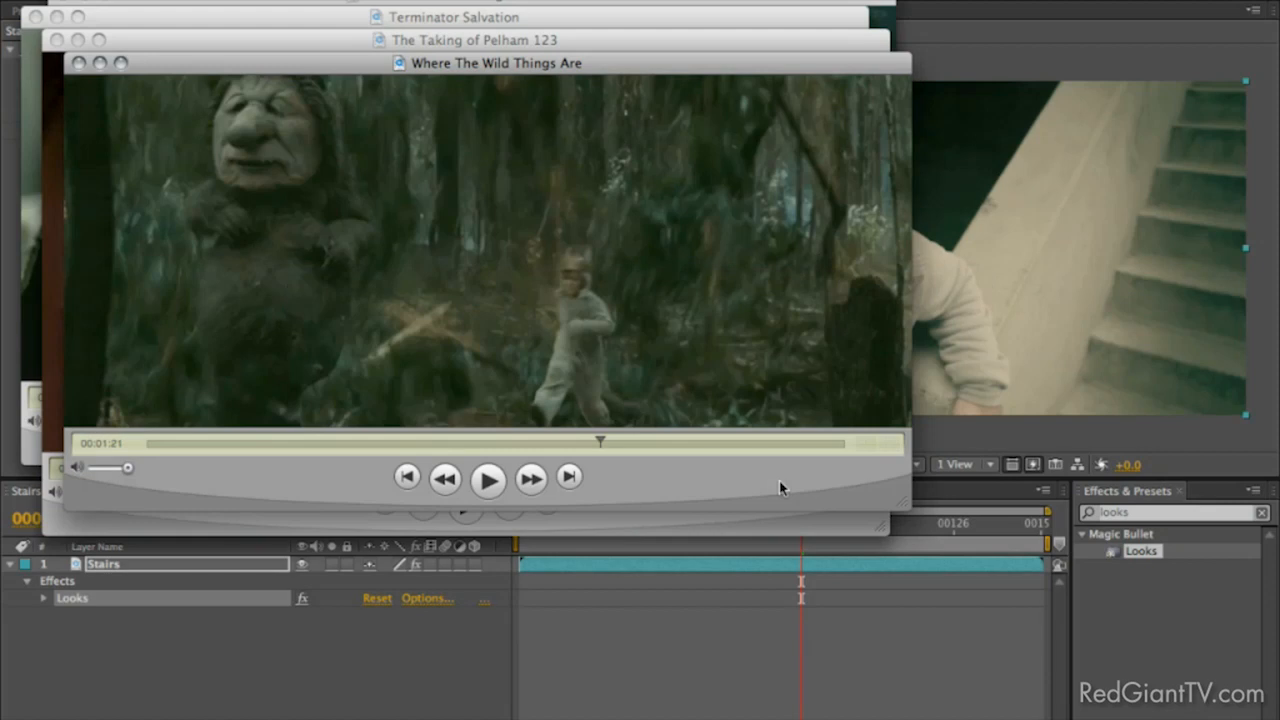
key("super+Tab")
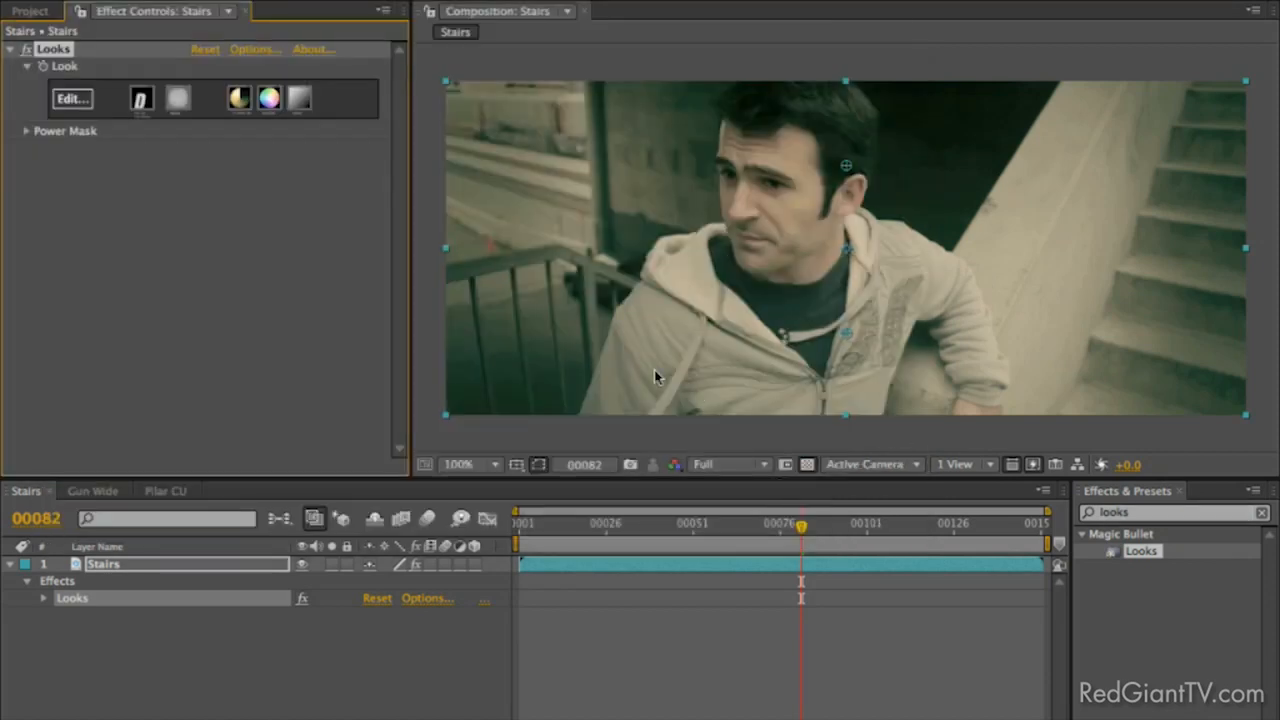
Preview the graded Stairs clip and check the man's visibility at frames 18, 134 and 10.
key("space")
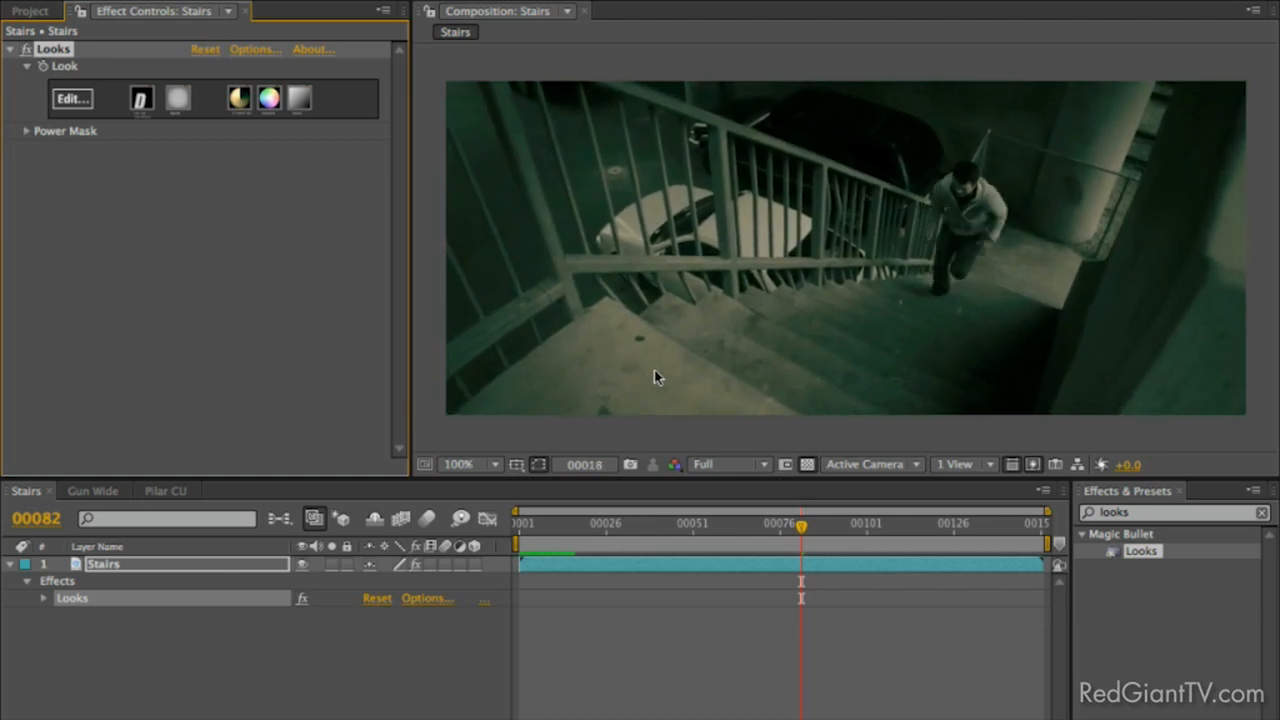
key("space")
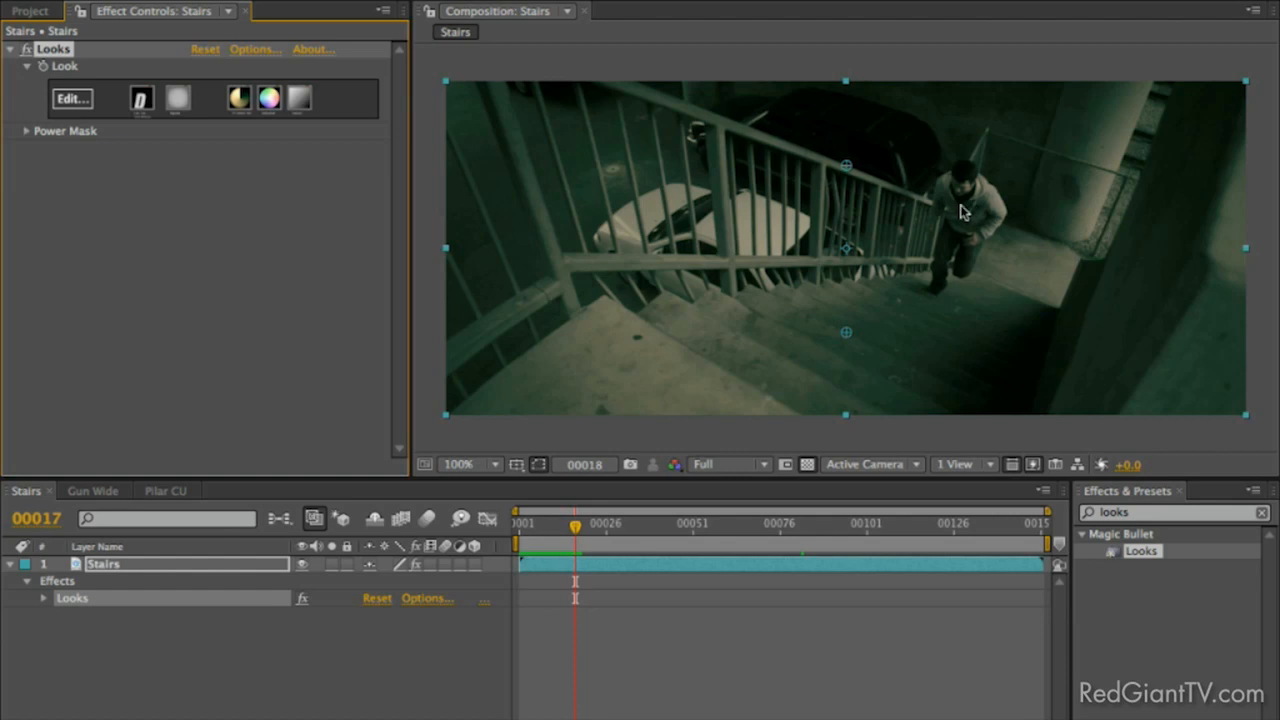
left_click_drag(776, 523, 982, 527)
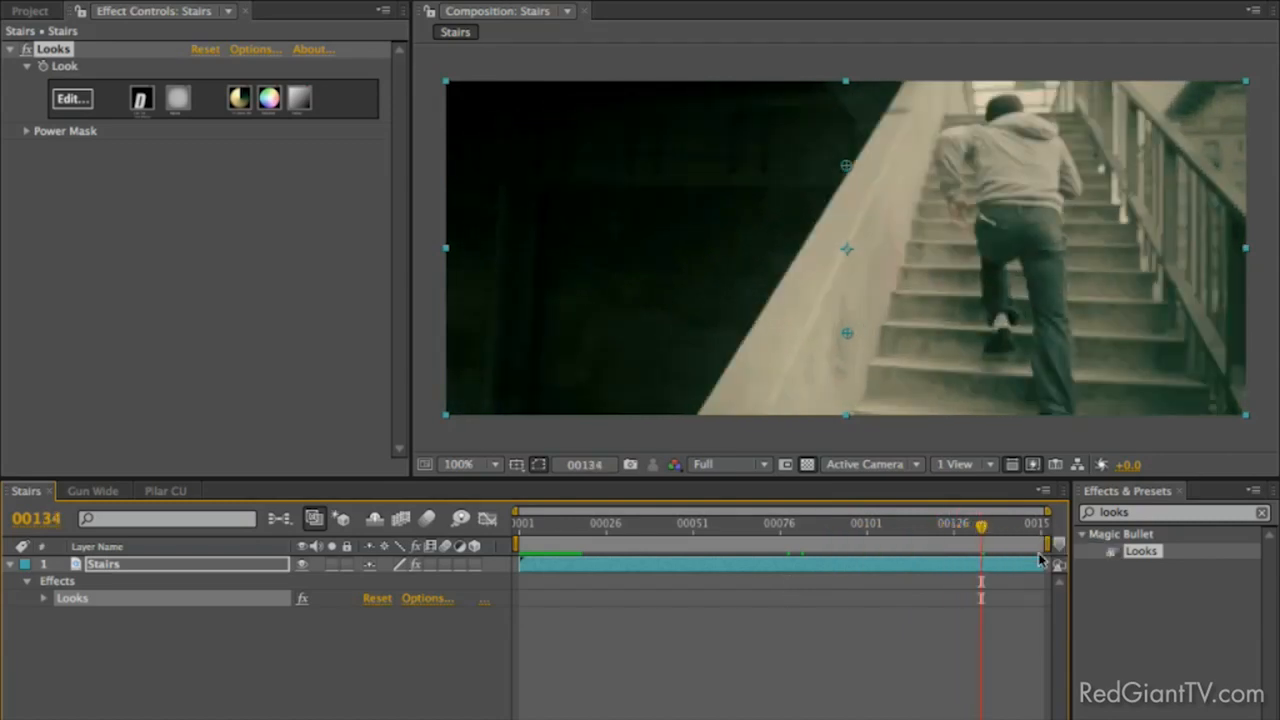
left_click_drag(575, 527, 553, 527)
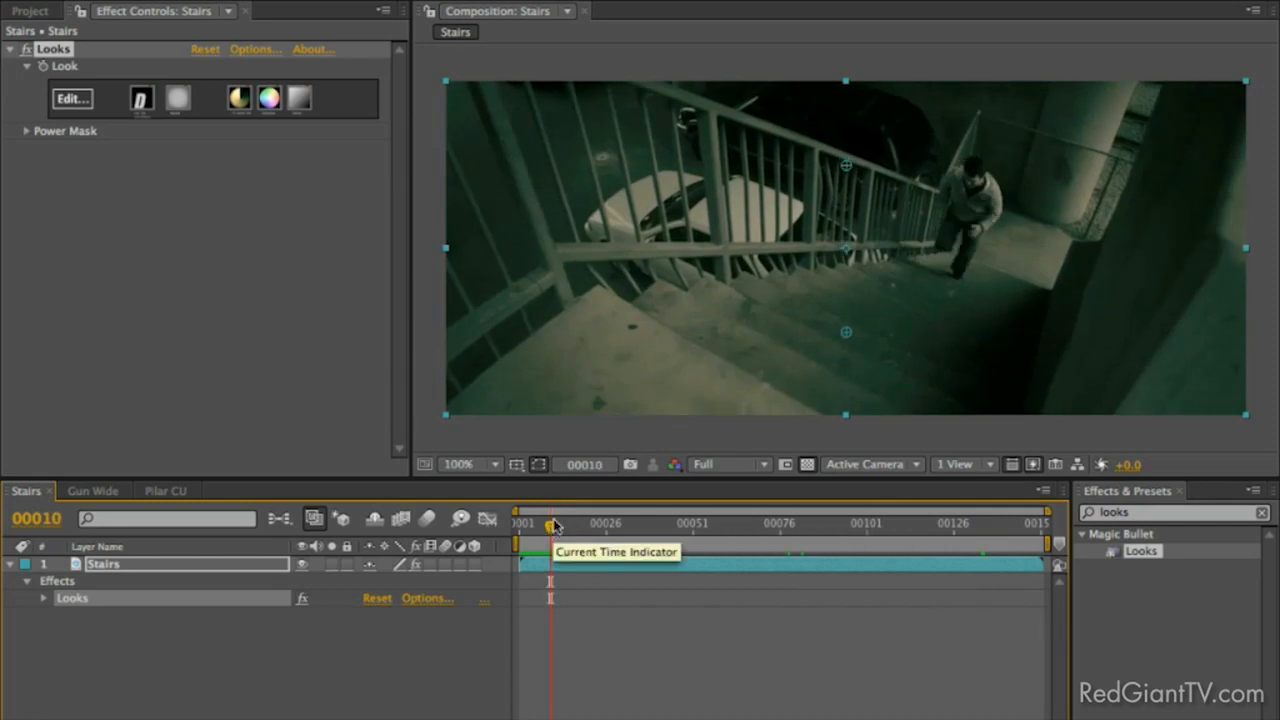
Find the Colorista effect and apply it to the Stairs layer above Looks.
left_click(1138, 512)
type("colori")
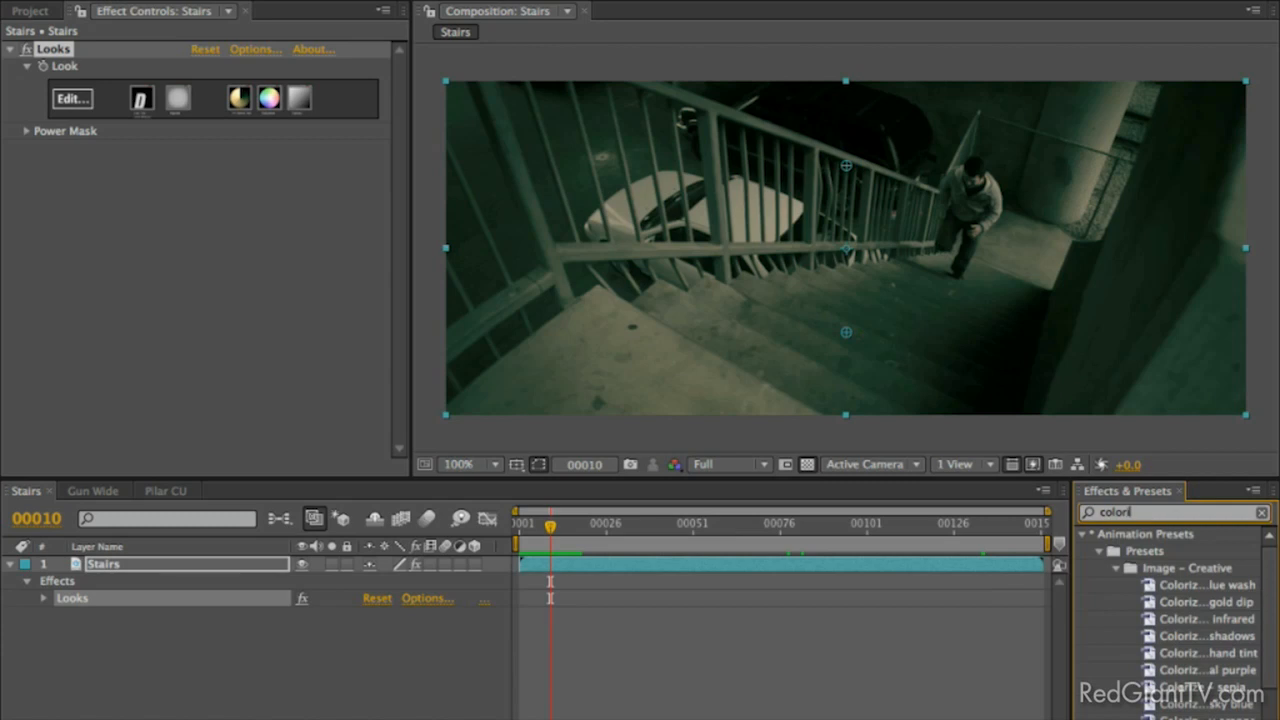
type("s")
left_click_drag(1150, 551, 75, 50)
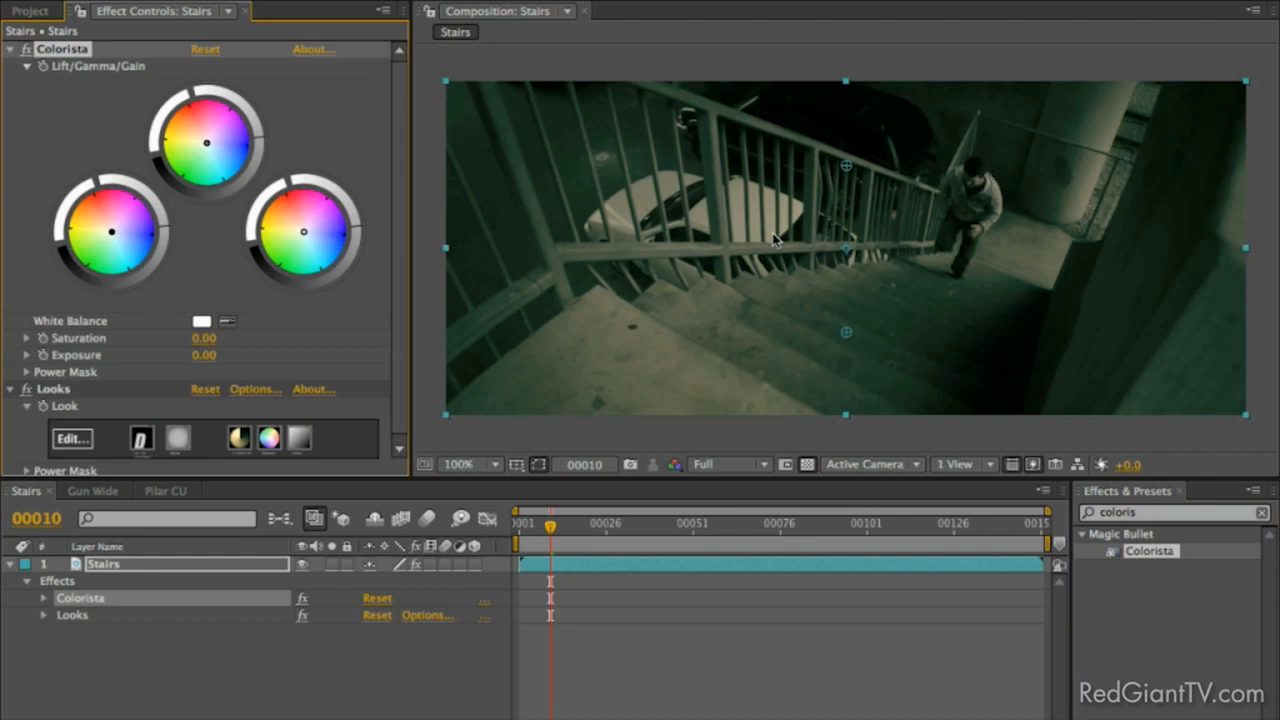
Set Colorista's Power Mask shape to Ellipse, keeping the view mode at Apply.
left_click(27, 372)
scroll(163, 281, "down", 2)
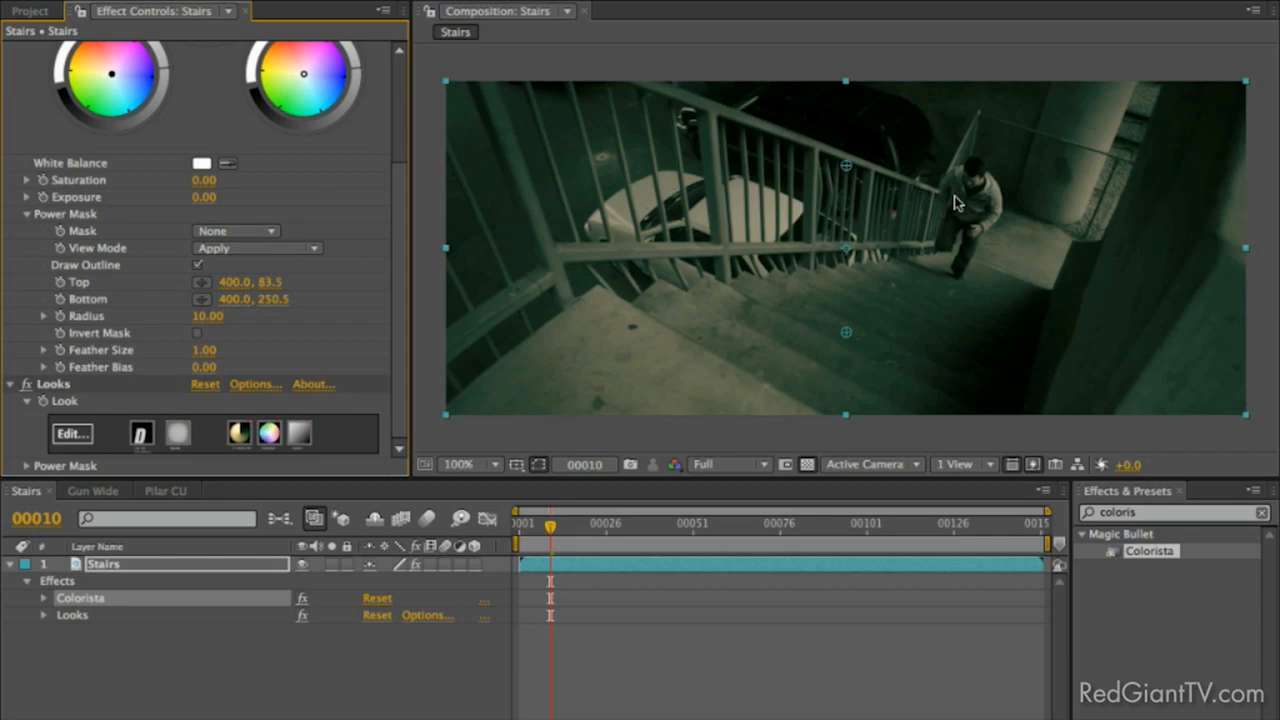
left_click(230, 248)
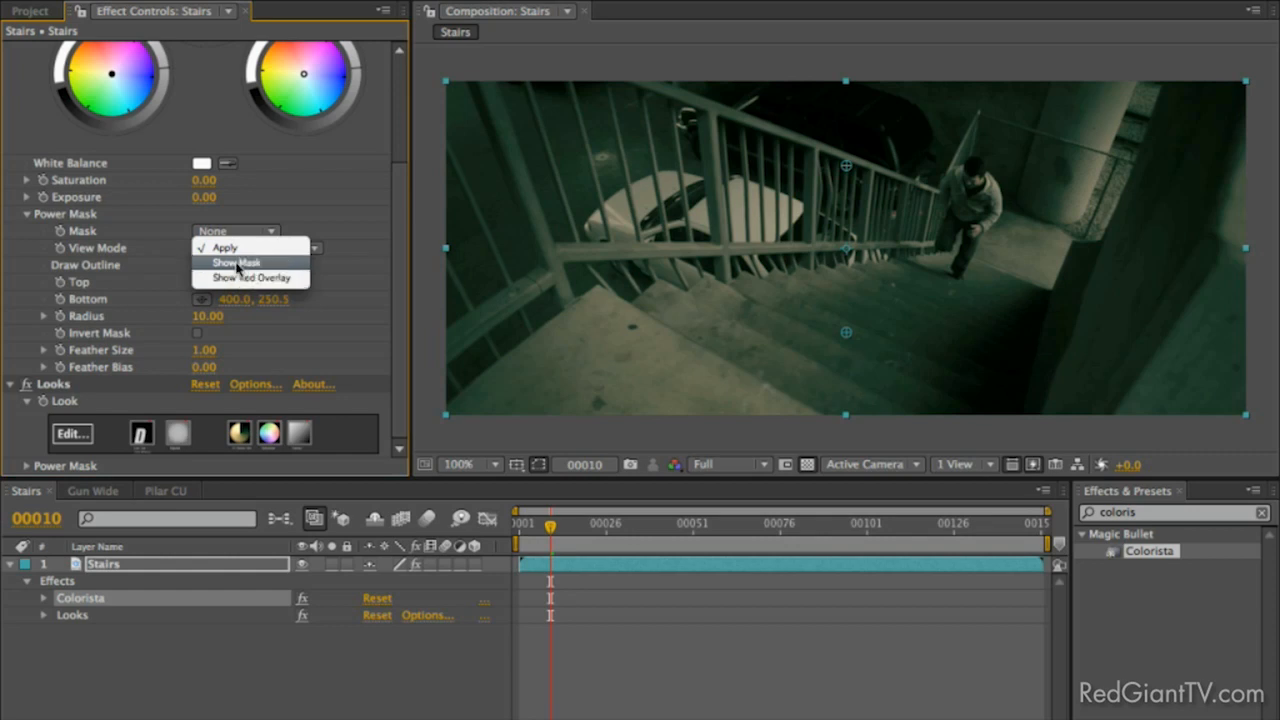
left_click(174, 242)
left_click(227, 231)
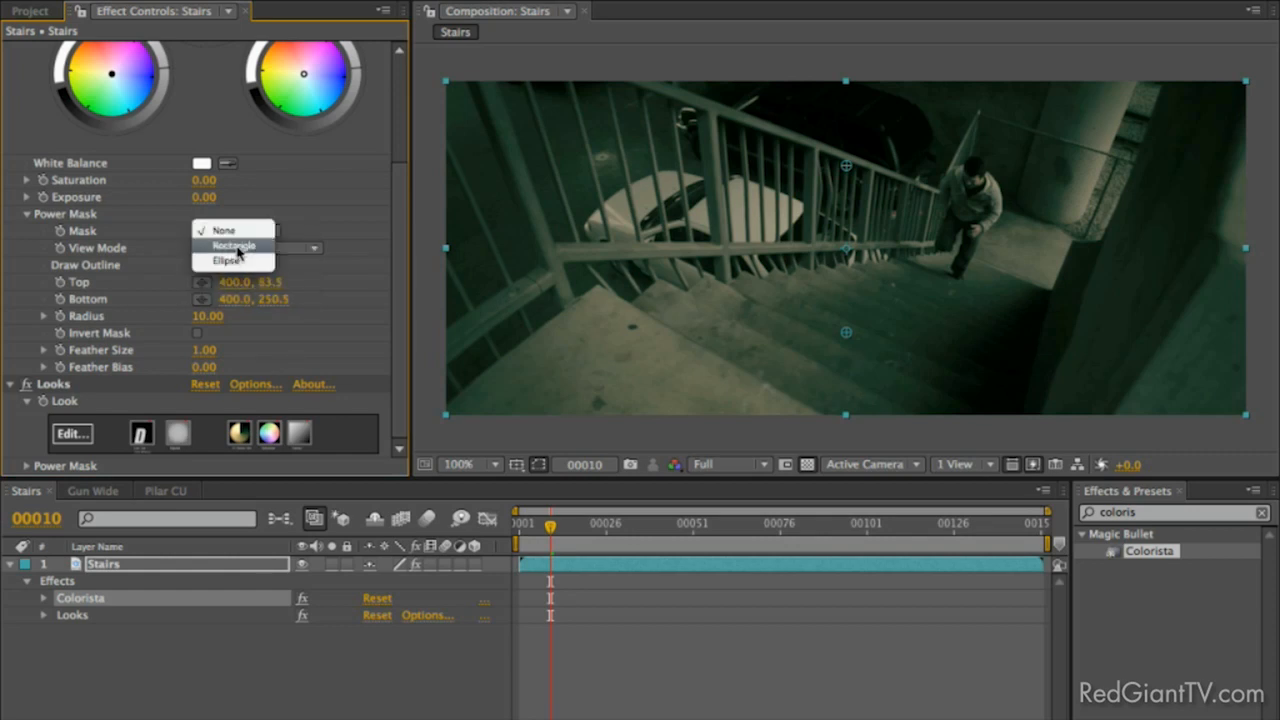
left_click(240, 246)
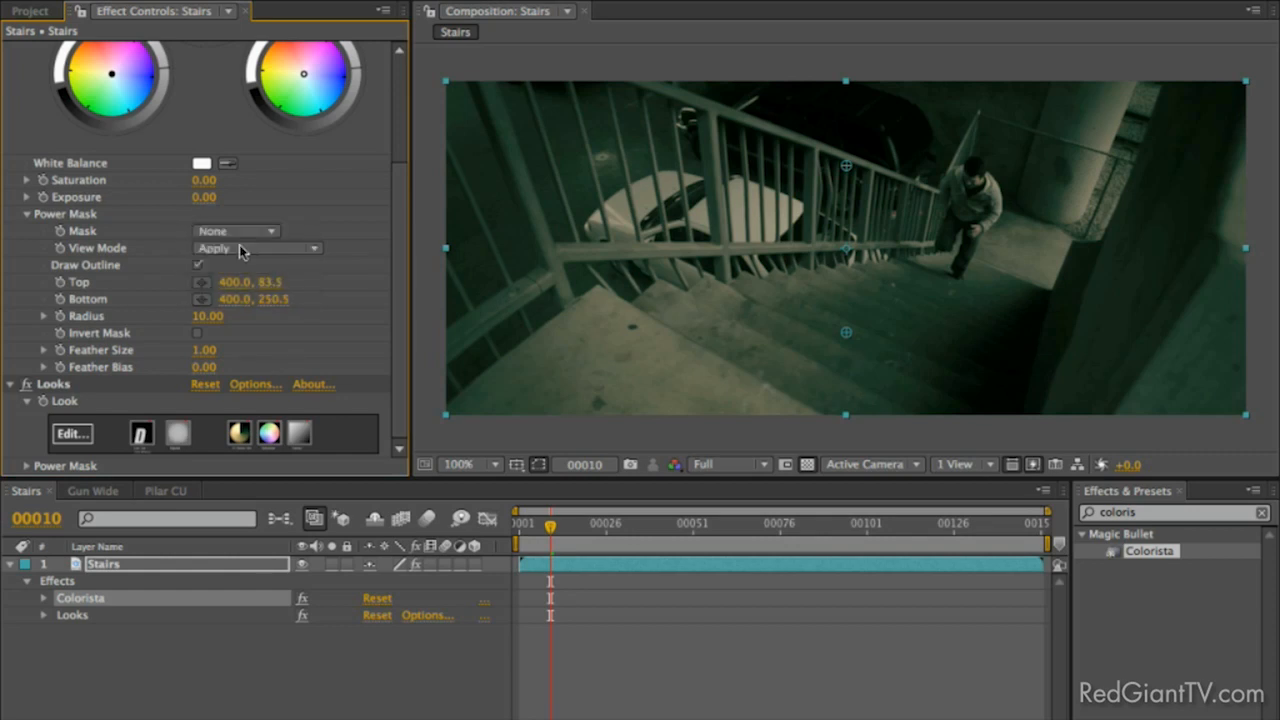
left_click(232, 247)
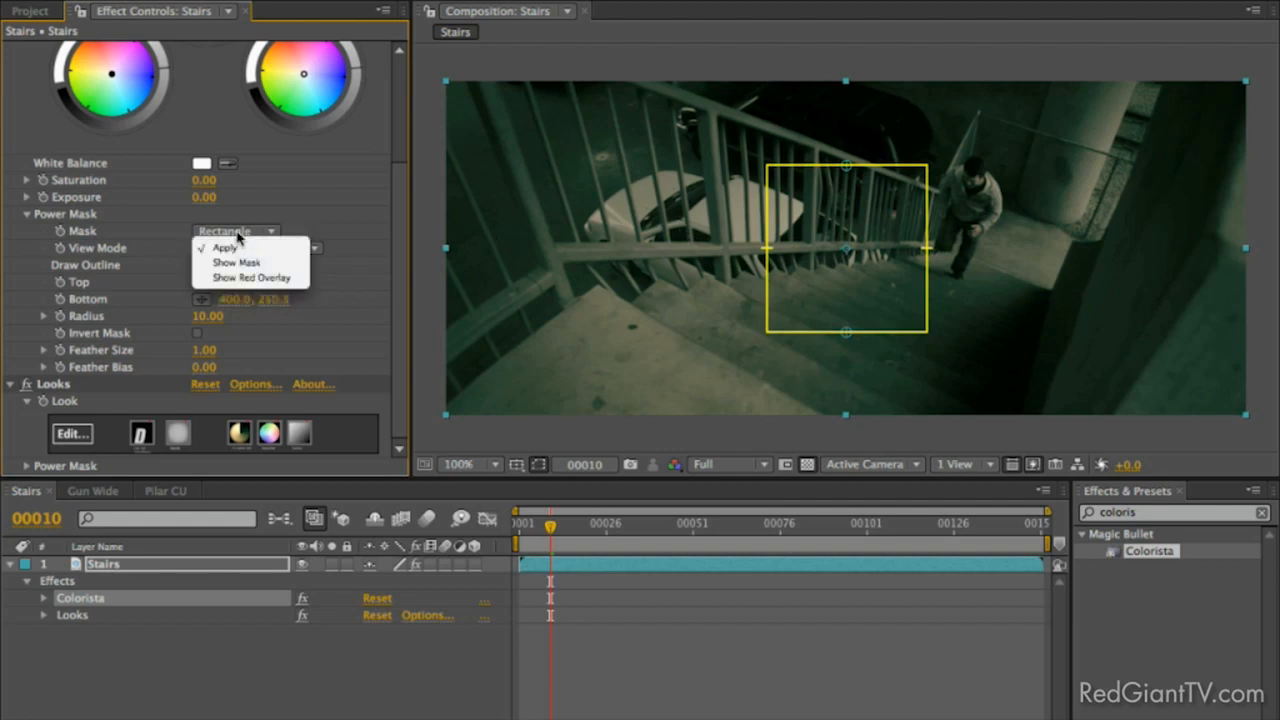
left_click(225, 247)
left_click(236, 231)
left_click(237, 246)
Place the ellipse around the man on the stairs, with Top at 545.0, 49.5 and Bottom at 503.0, 213.5.
left_click(980, 163)
left_click_drag(980, 163, 988, 133)
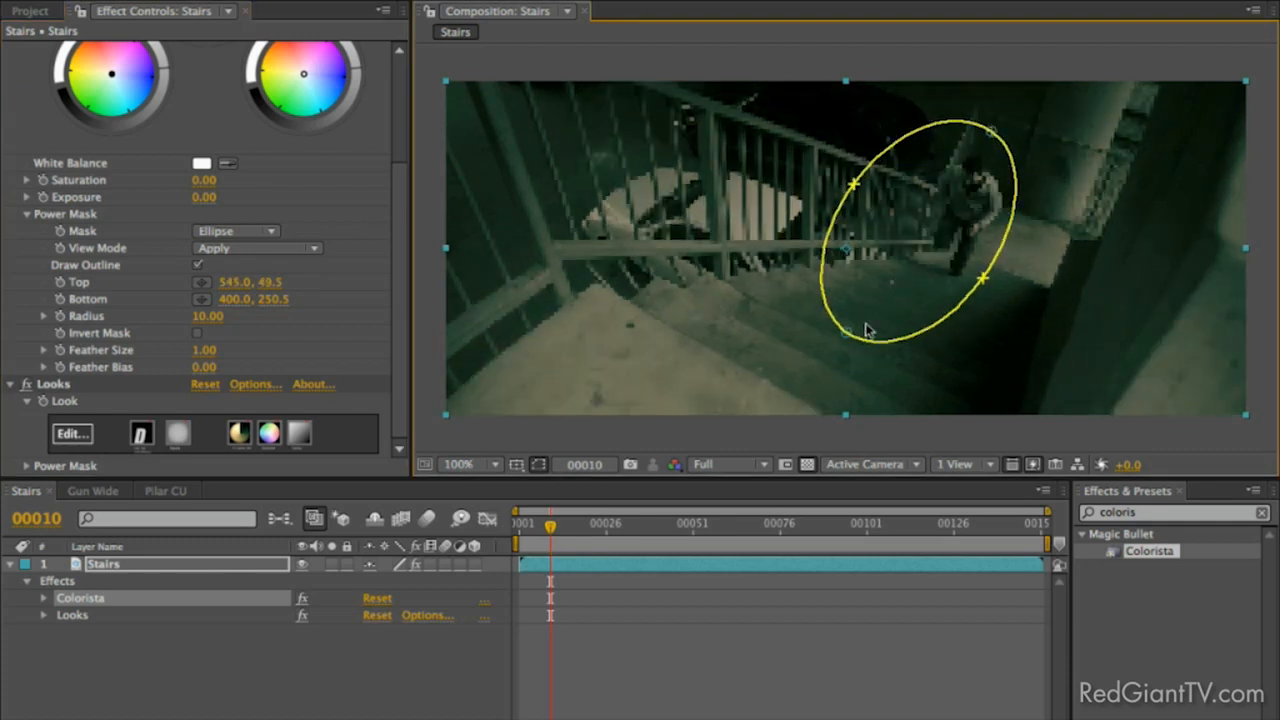
left_click_drag(845, 338, 948, 302)
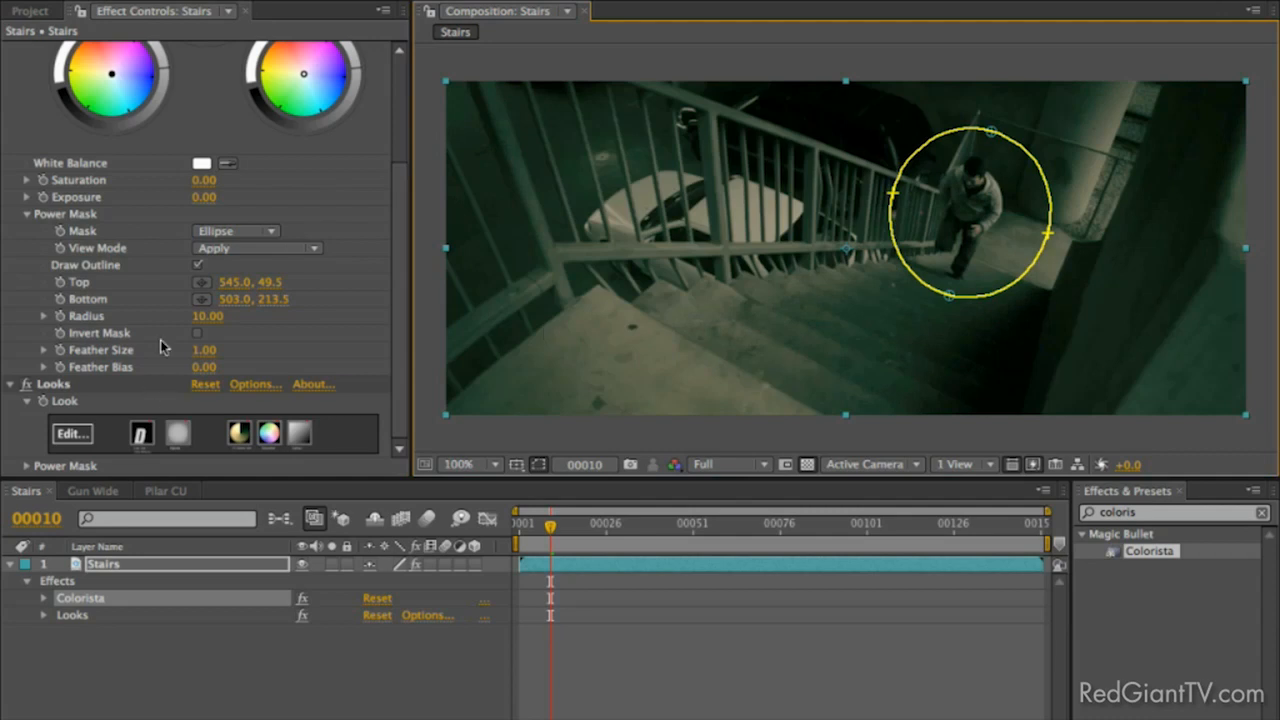
Raise Colorista's Exposure to 1.05 and set the mask's Feather Size to 75.
left_click(27, 197)
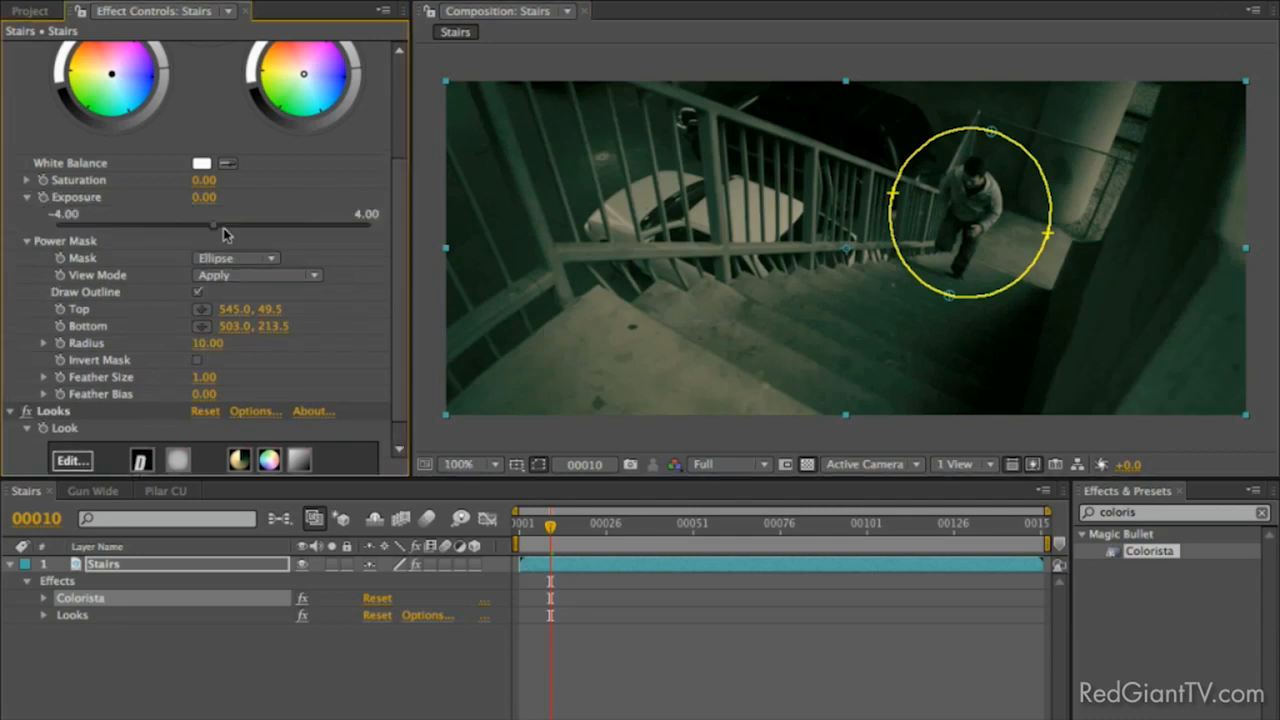
left_click_drag(212, 232, 254, 230)
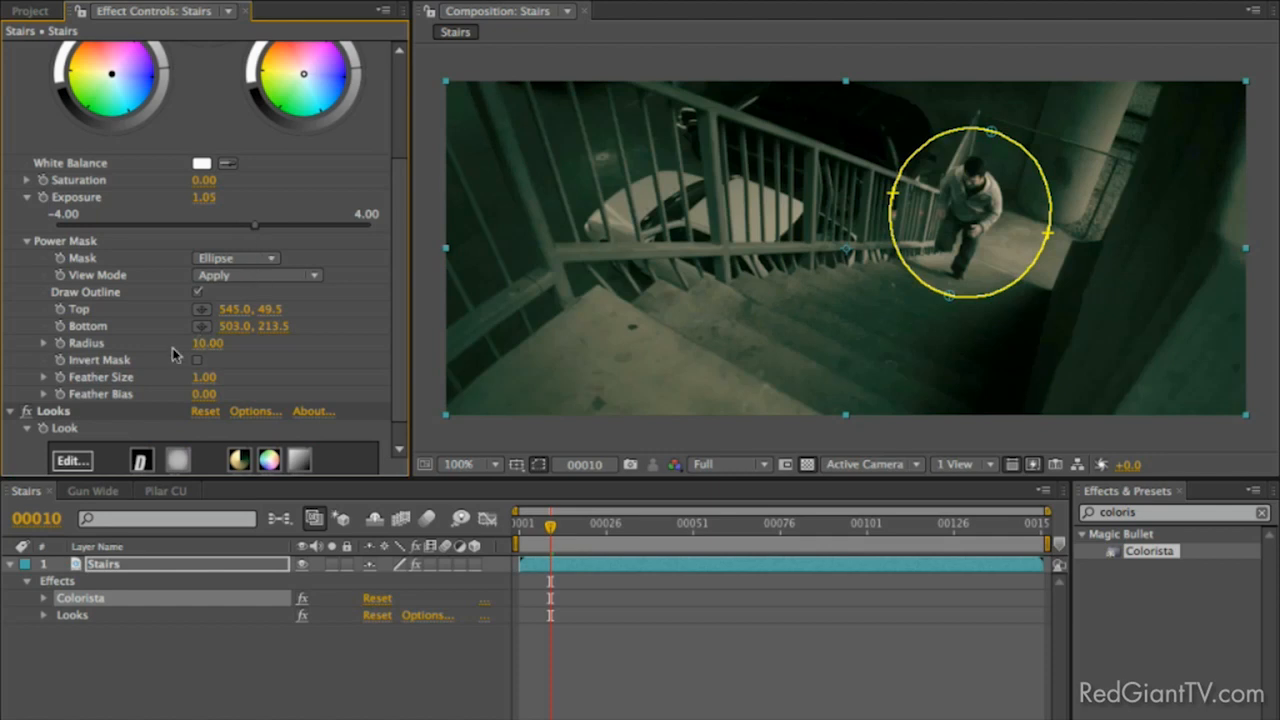
left_click(204, 377)
type("75")
key("Return")
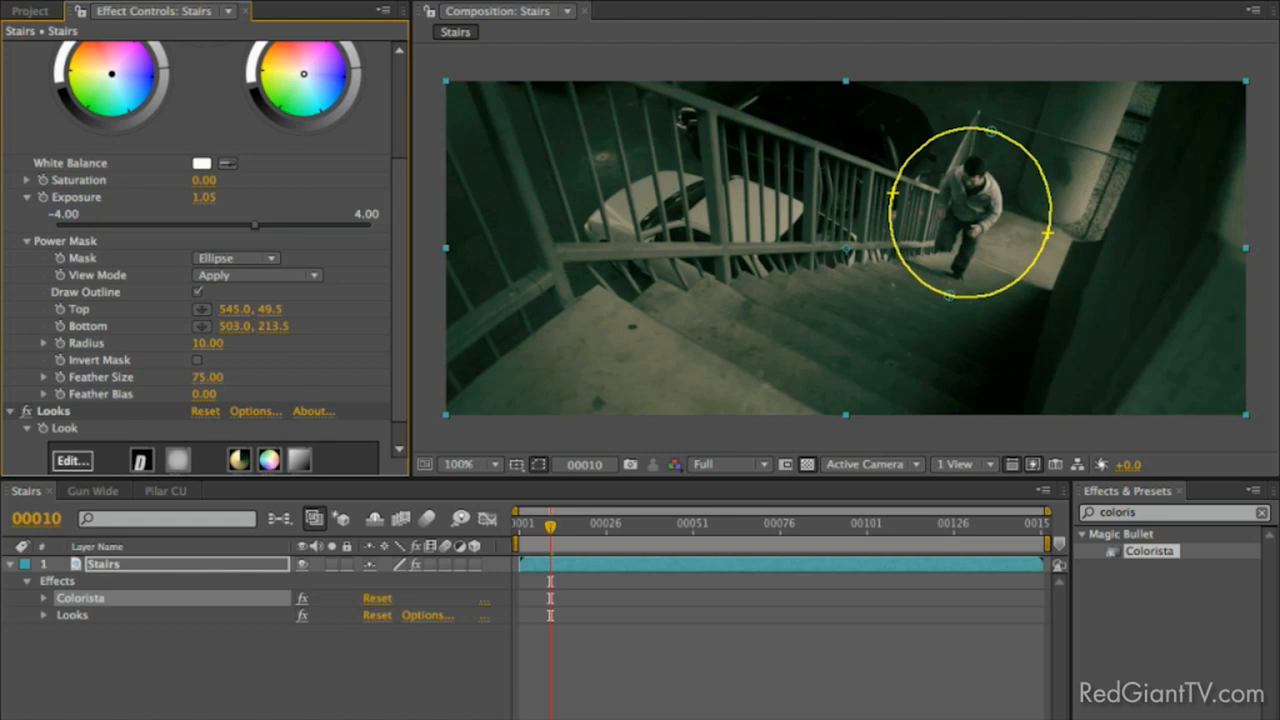
Compare Colorista off and on, and enlarge its ellipse to Top 543.0, 36.5 and Bottom 503.0, 228.5.
scroll(257, 215, "up", 5)
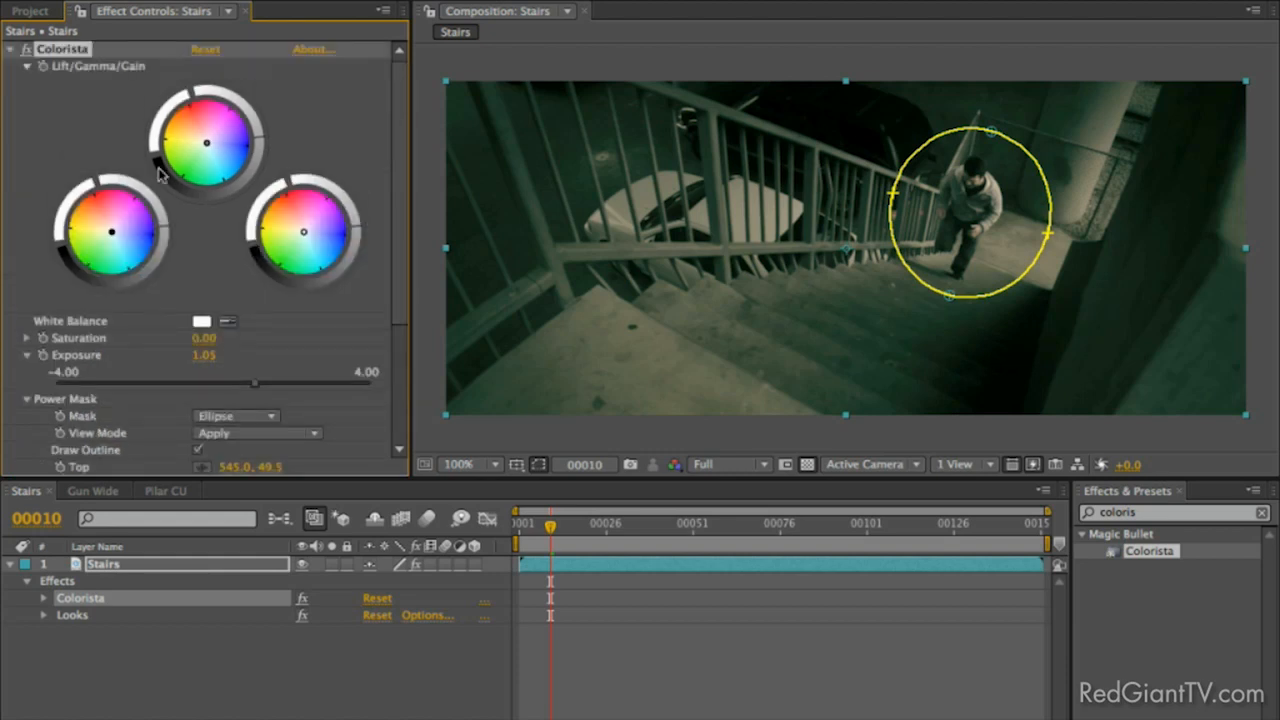
left_click(11, 49)
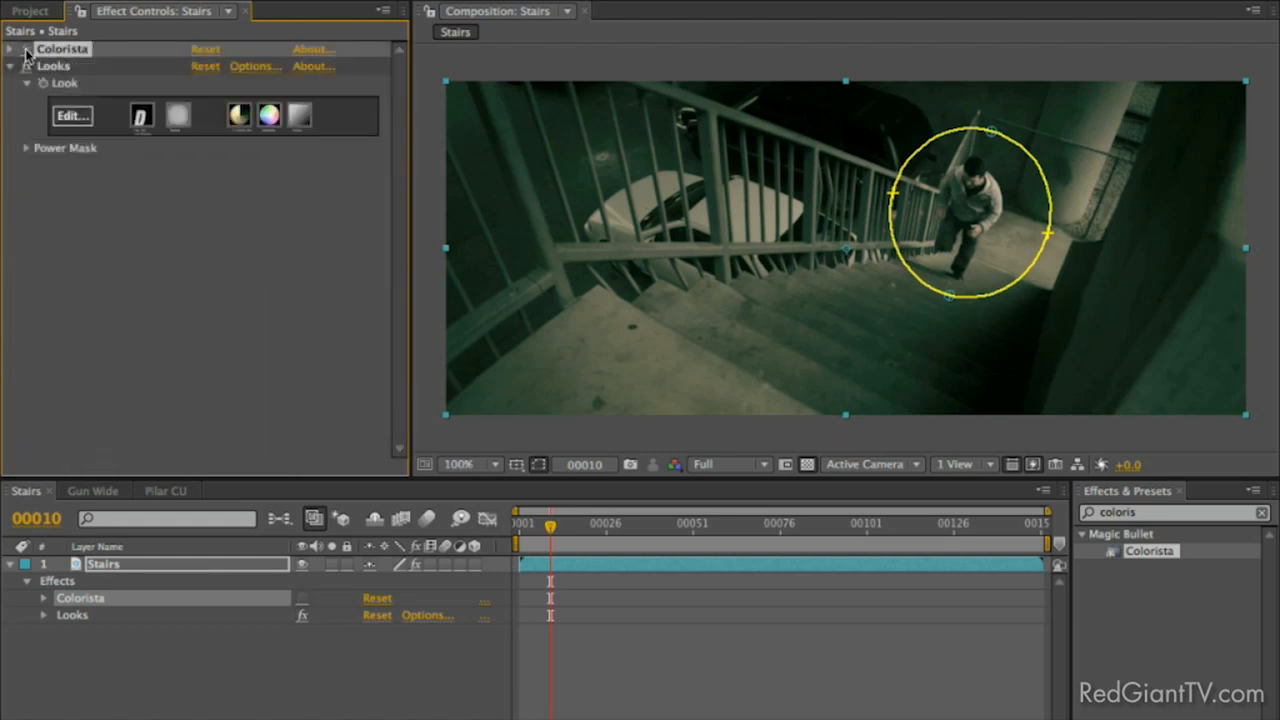
left_click(27, 49)
left_click_drag(993, 131, 988, 117)
left_click_drag(949, 310, 949, 317)
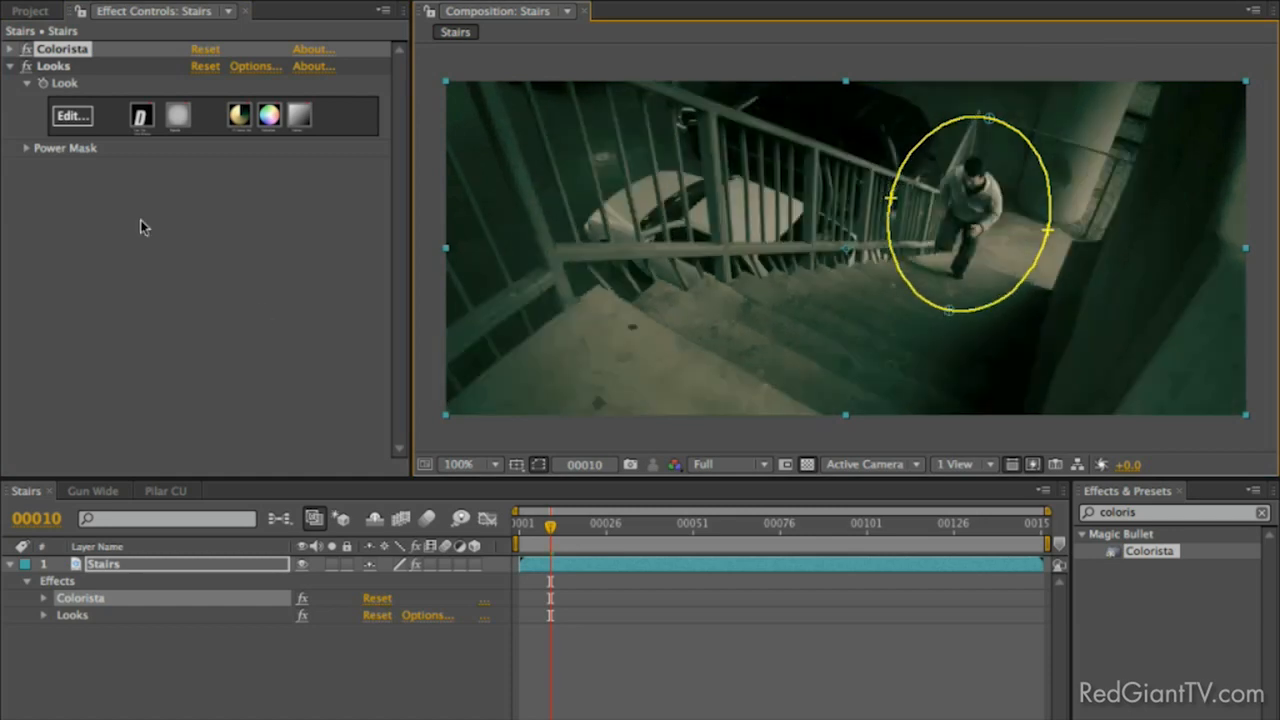
Start keyframing the Power Mask's Top, Bottom and Radius at frame 10.
left_click(10, 49)
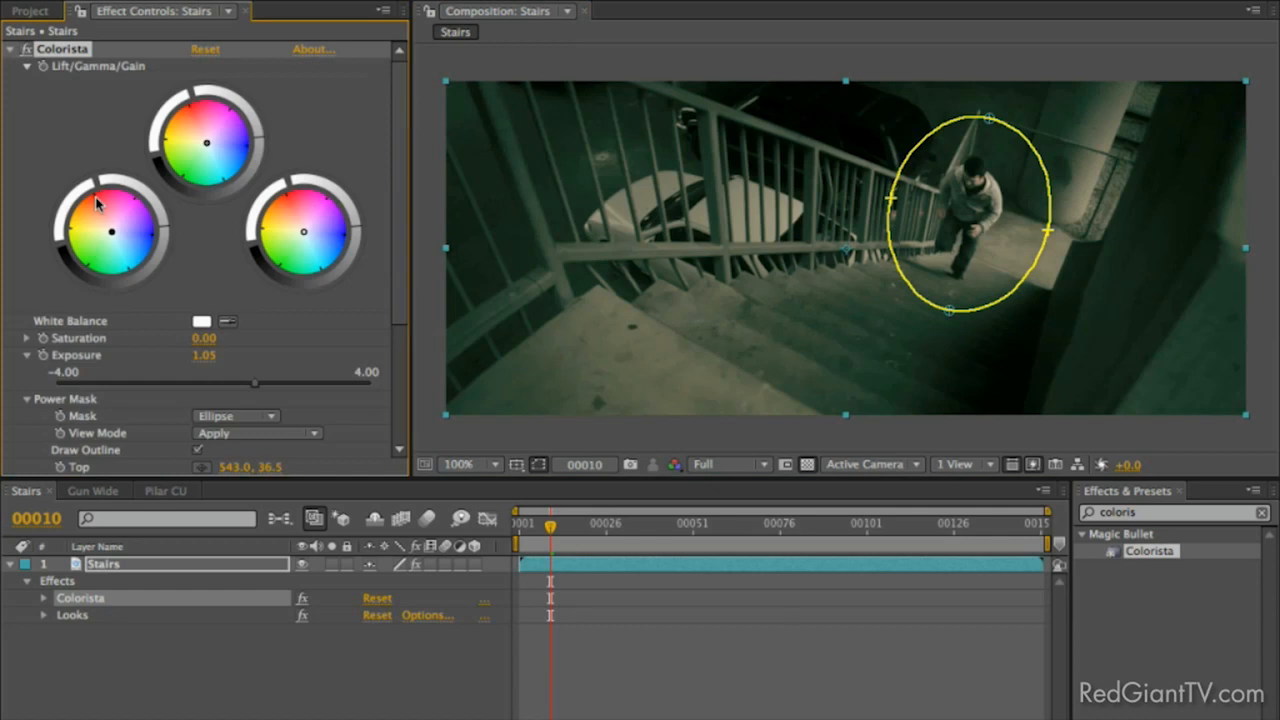
scroll(90, 221, "down", 2)
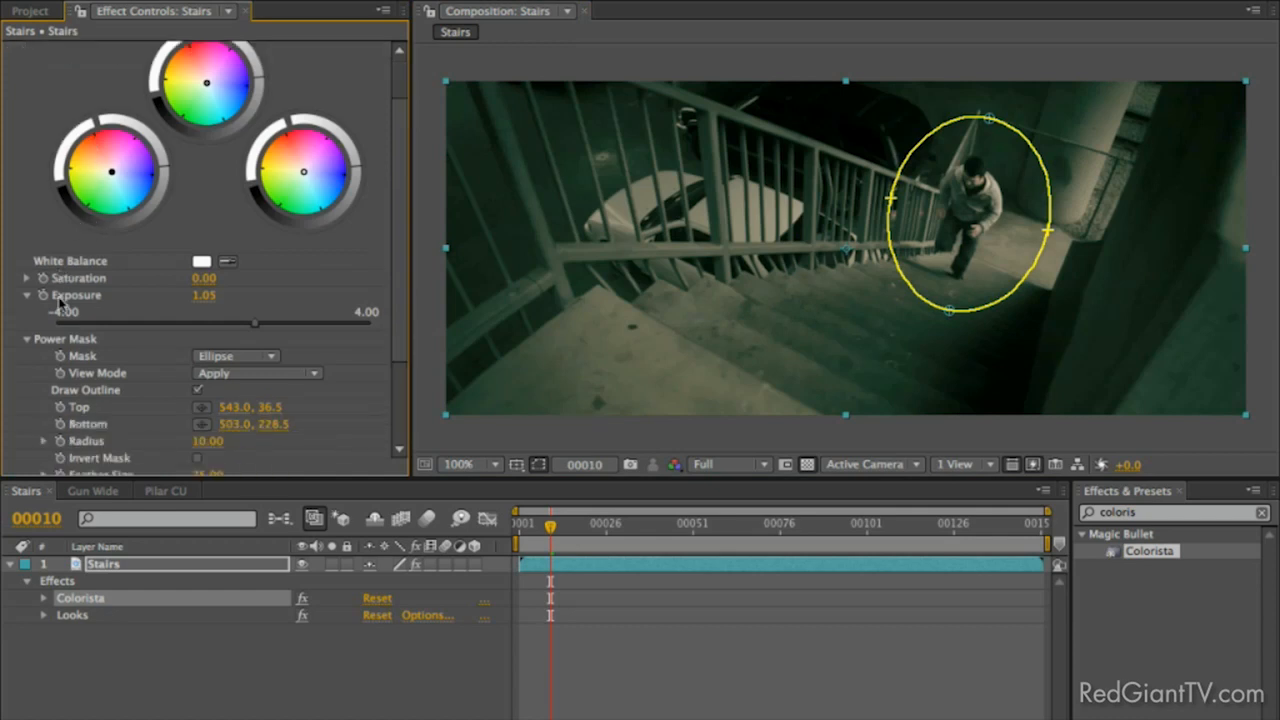
left_click(60, 407)
left_click(60, 424)
left_click(60, 441)
At frame 60, fit the ellipse around the man with Top 469.0, -39.5, Bottom 451.0, 341.5 and Radius 19.57.
key("shift+Page_Down")
key("shift+Page_Down")
key("shift+Page_Down")
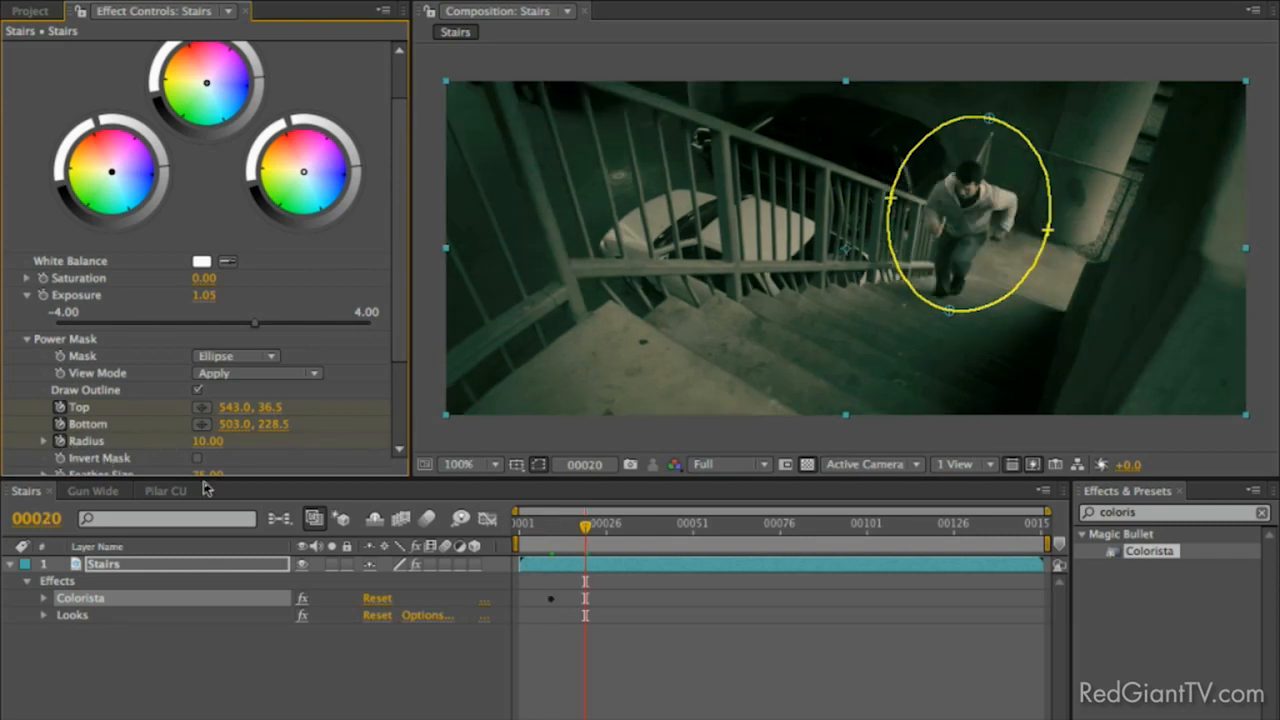
key("shift+Page_Down")
key("shift+Page_Down")
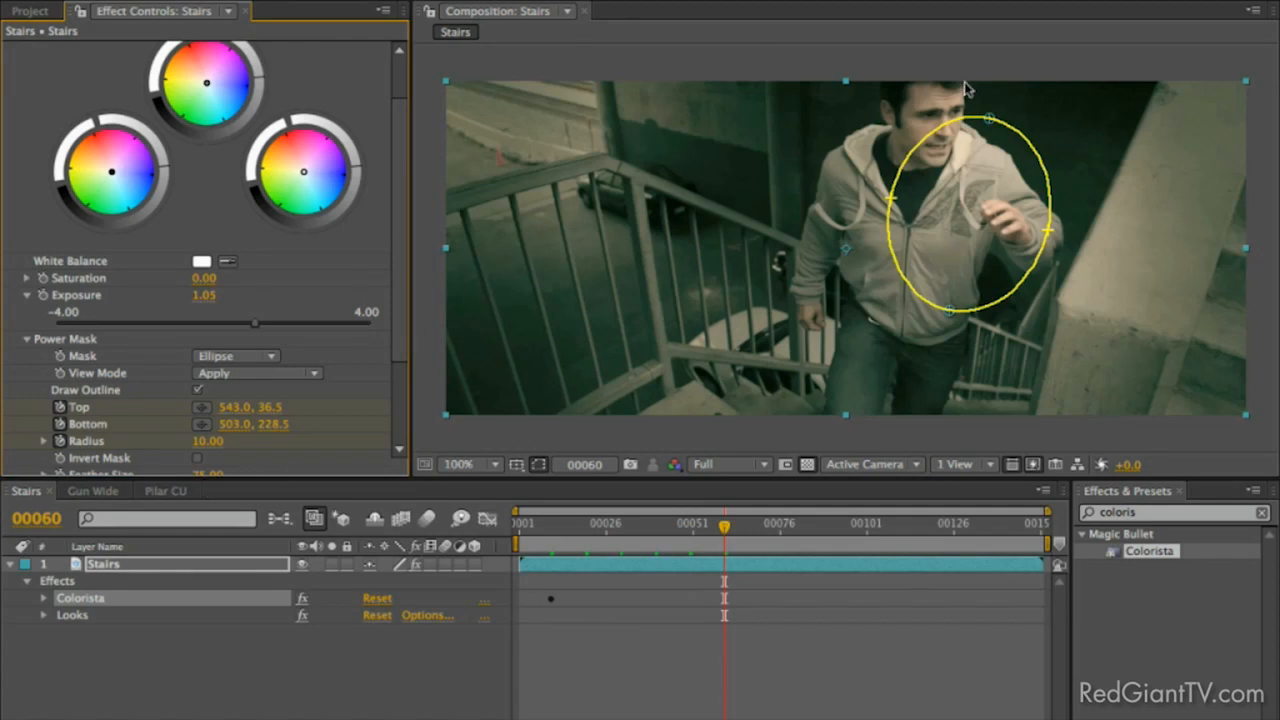
left_click_drag(988, 118, 928, 45)
left_click_drag(942, 335, 897, 422)
left_click_drag(828, 238, 849, 523)
Check the mask across nearby frames, and keyframe Colorista's Exposure from 1.05 at frame 46 to 0 at frame 61.
left_click(853, 523)
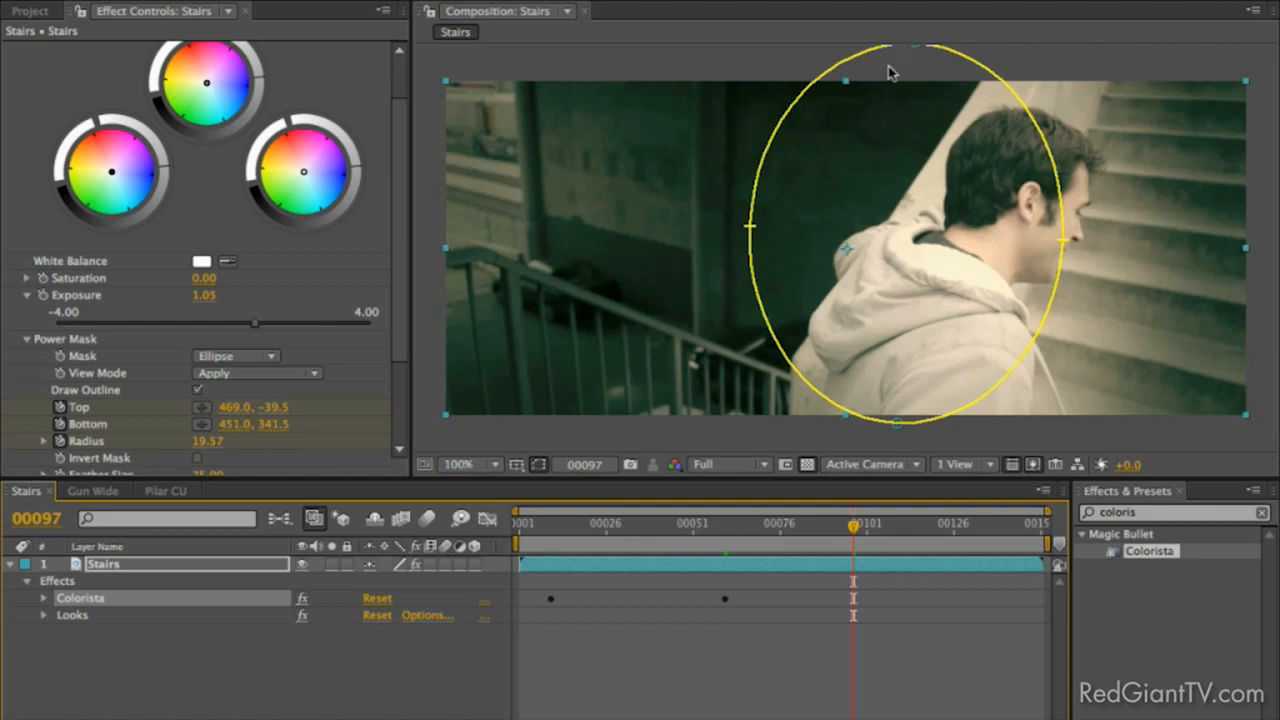
left_click(797, 523)
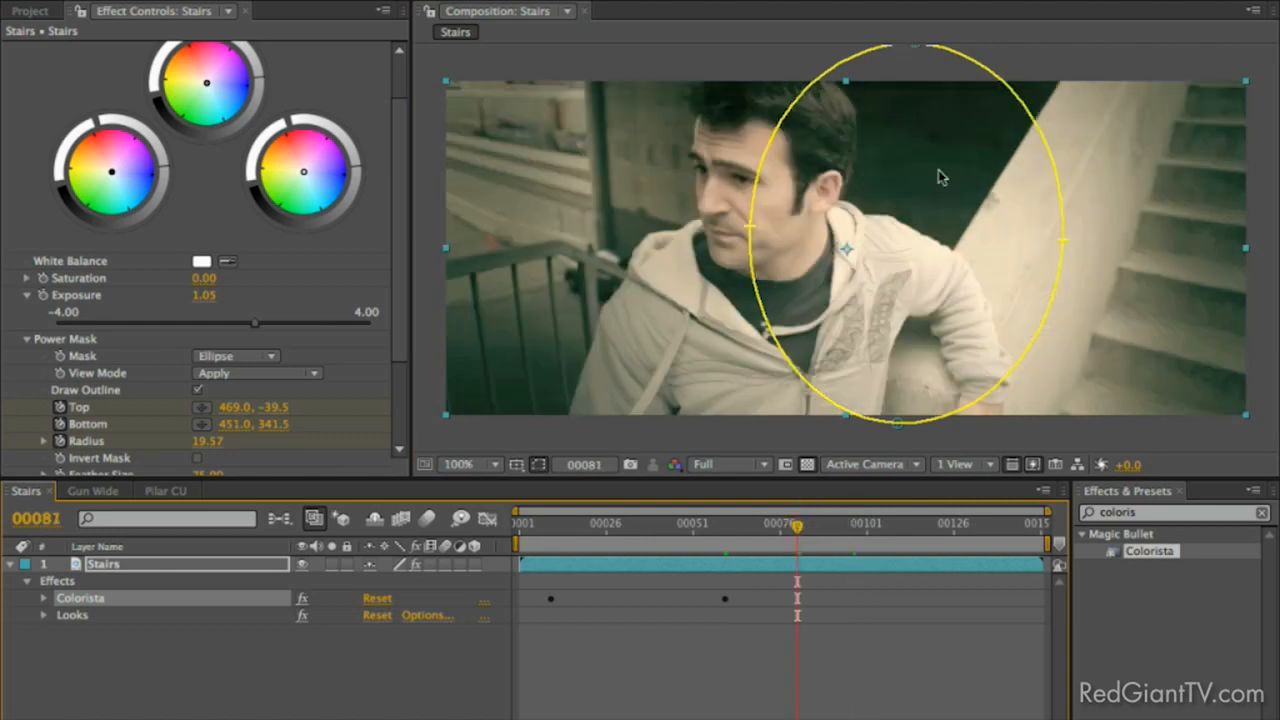
left_click(721, 524)
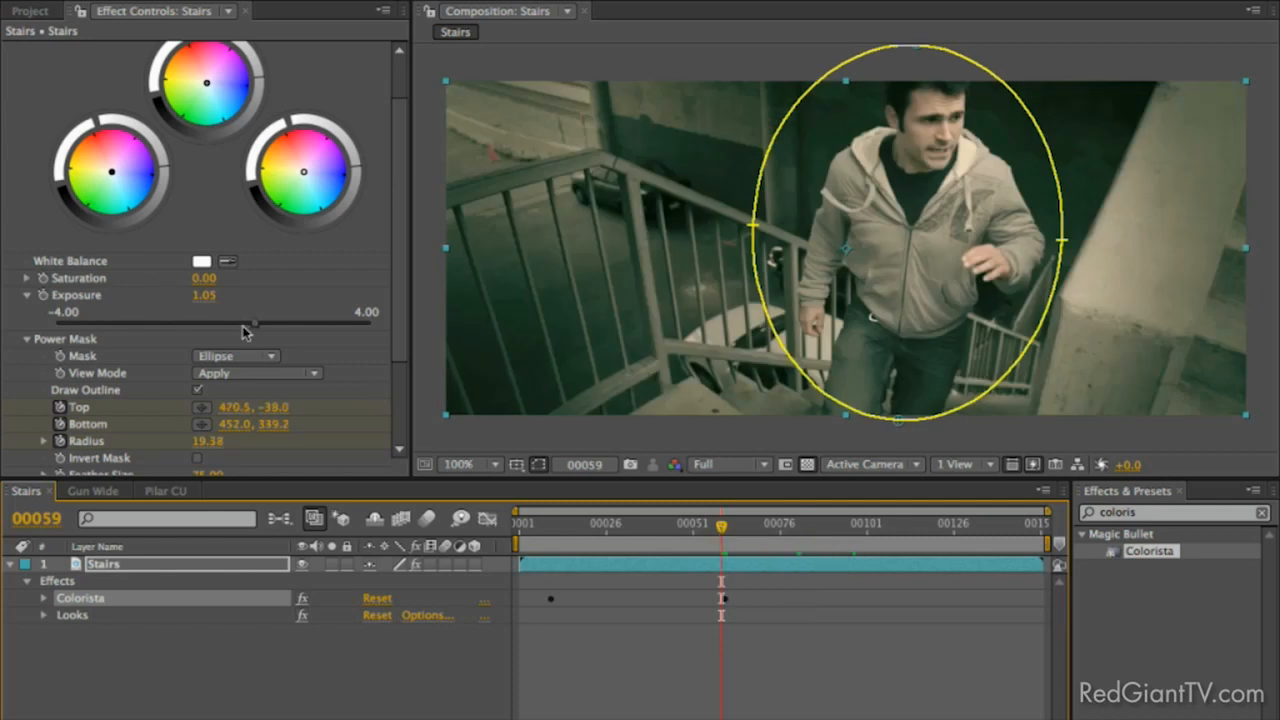
scroll(248, 335, "down", 3)
scroll(255, 335, "up", 4)
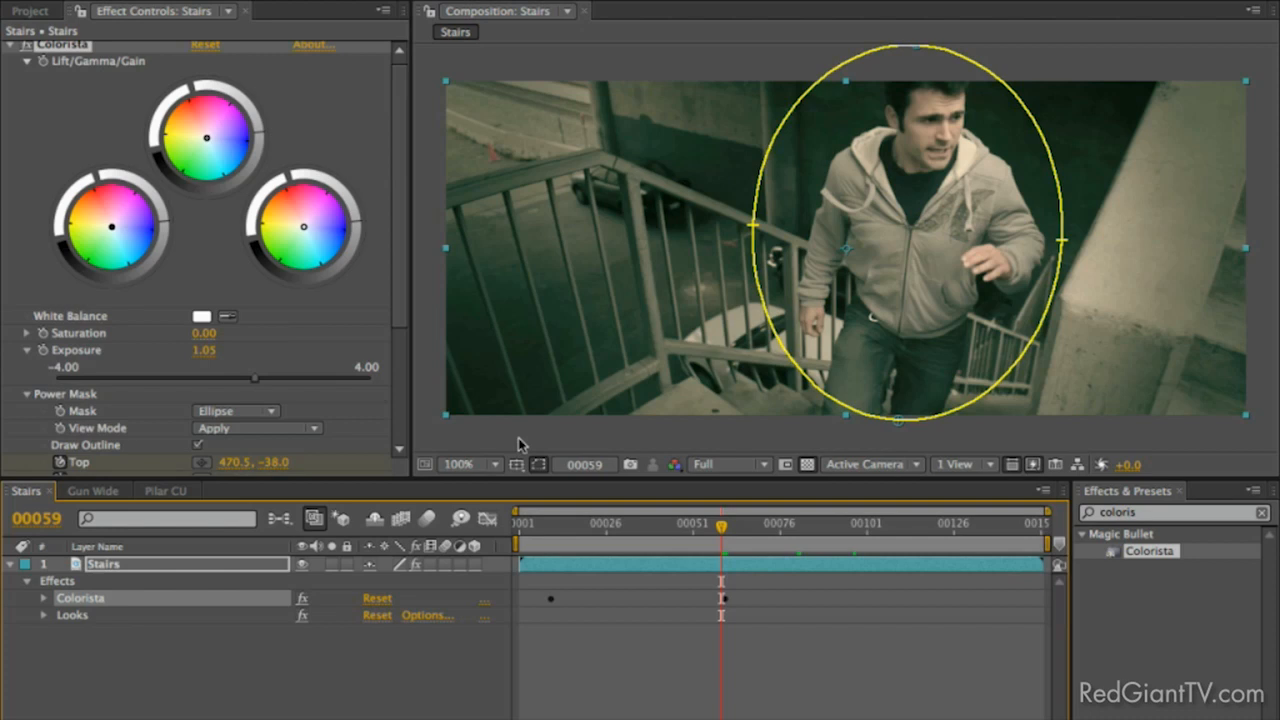
mouse_move(692, 528)
left_mouse_down()
mouse_move(663, 528)
mouse_move(679, 529)
left_mouse_up()
left_click(45, 350)
left_click(727, 527)
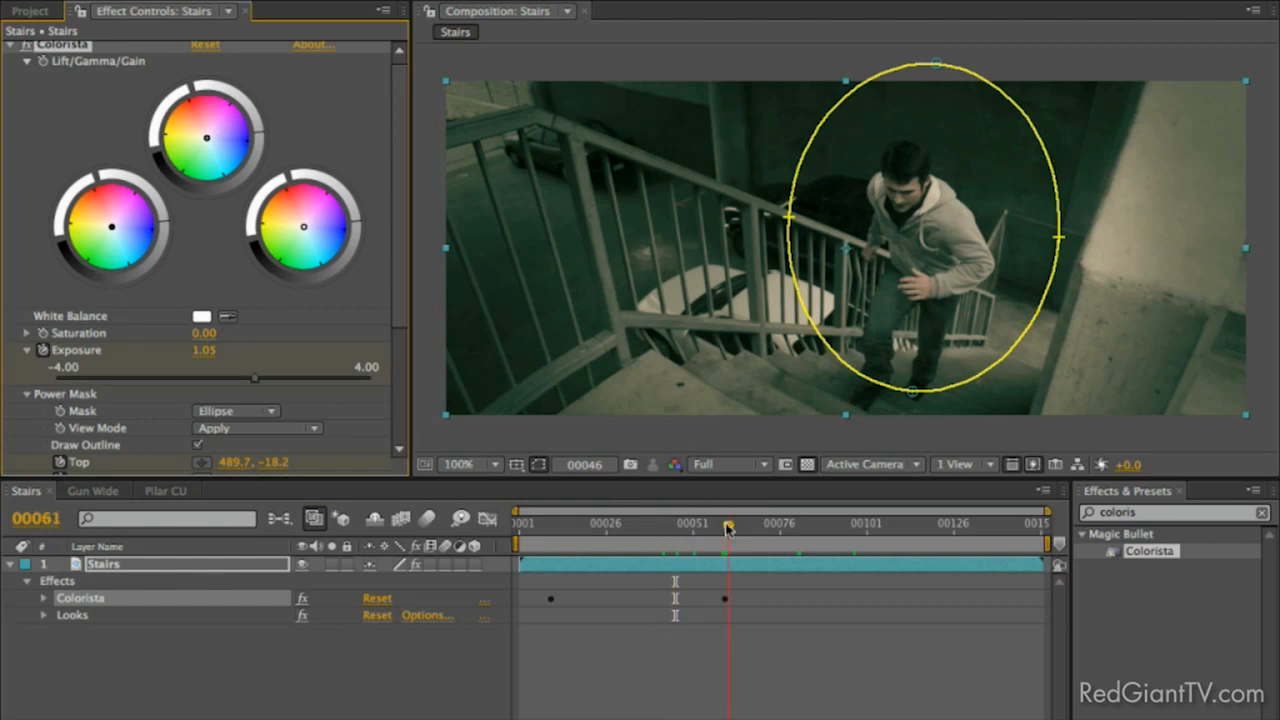
left_click(205, 350)
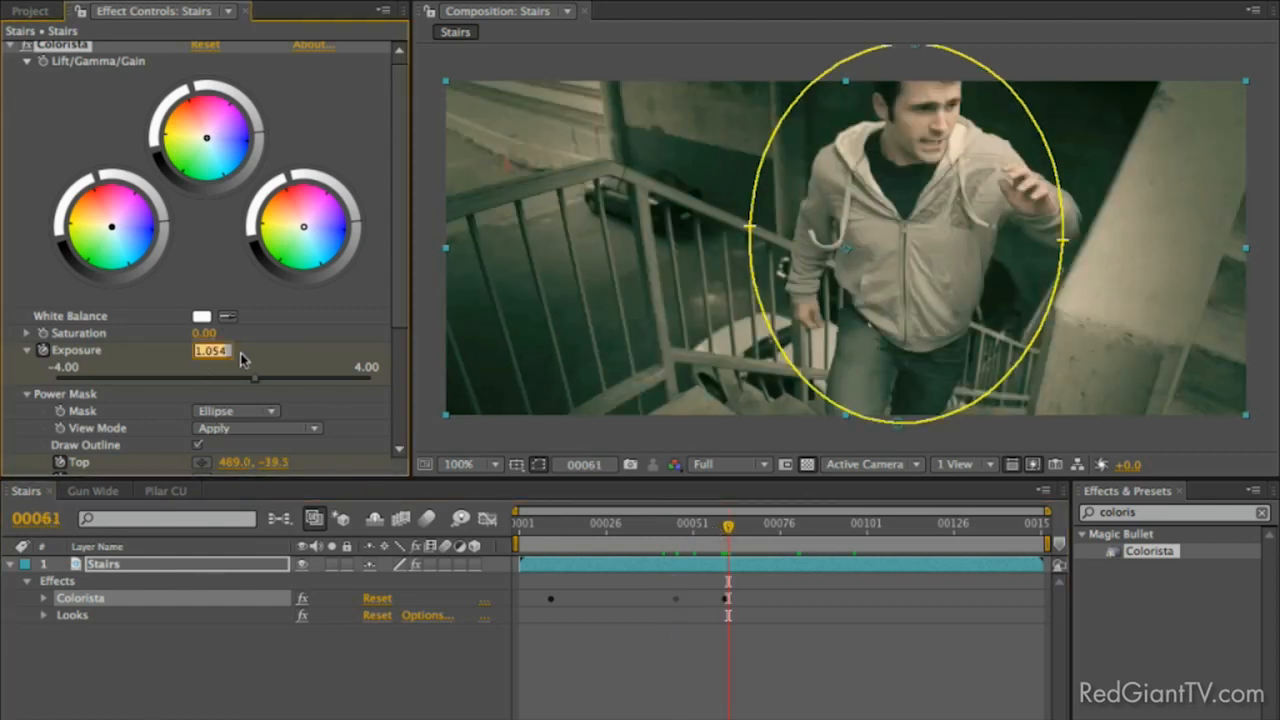
type("0")
key("Return")
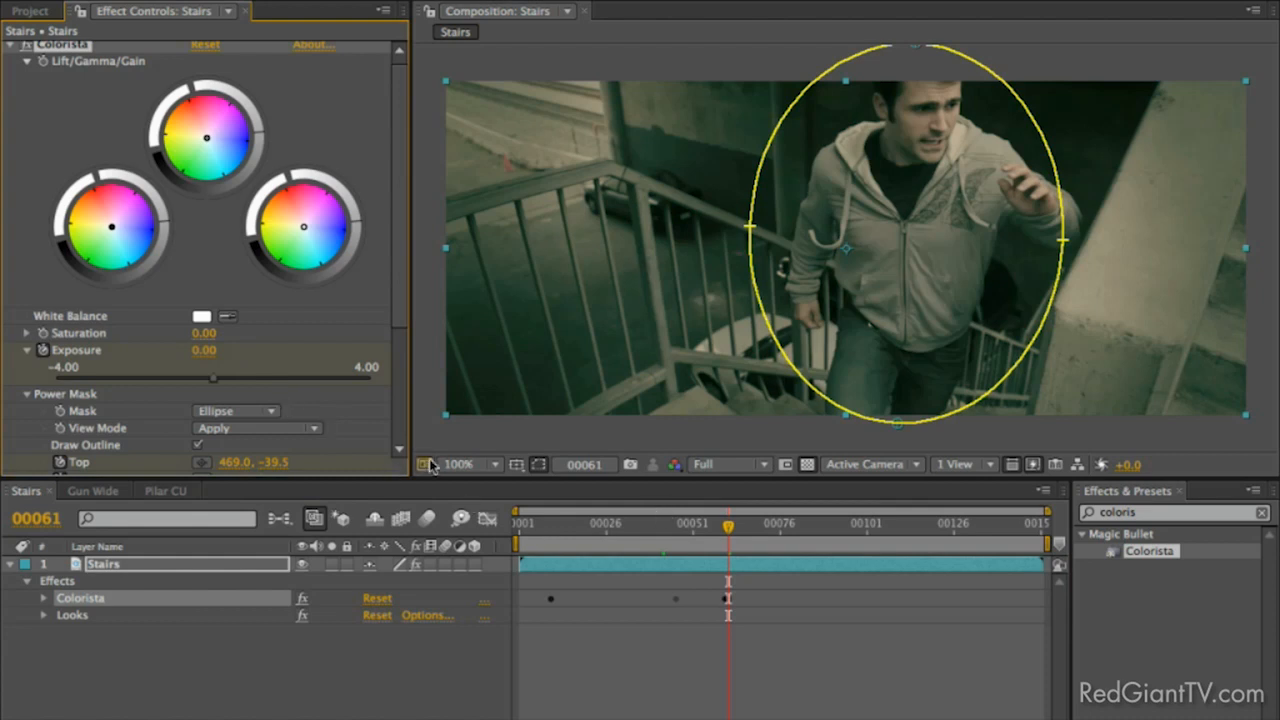
Reveal the layer's keyframes, move the zero Exposure keyframe to about frame 71, and preview the clip.
key("u")
left_click_drag(728, 598, 762, 600)
key("KP_0")
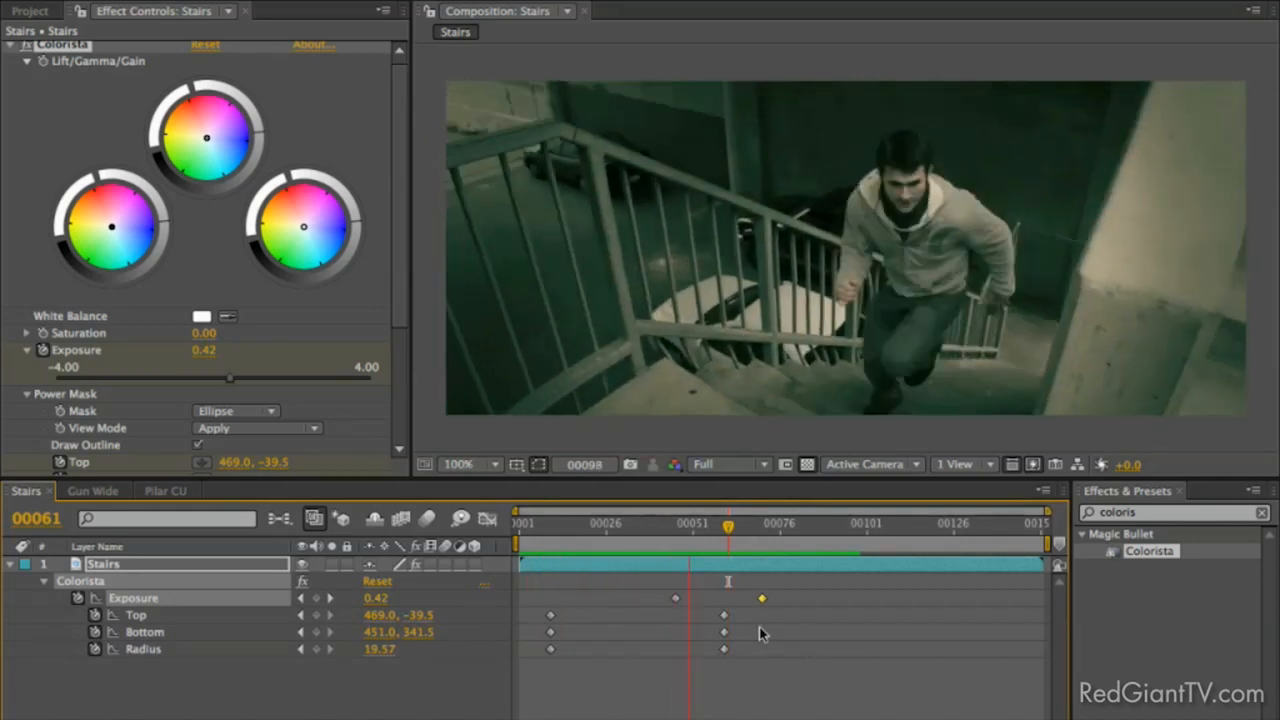
Stop the preview and switch to QuickTime Player to compare the grade with the Taking of Pelham 123 and Terminator Salvation trailers.
key("space")
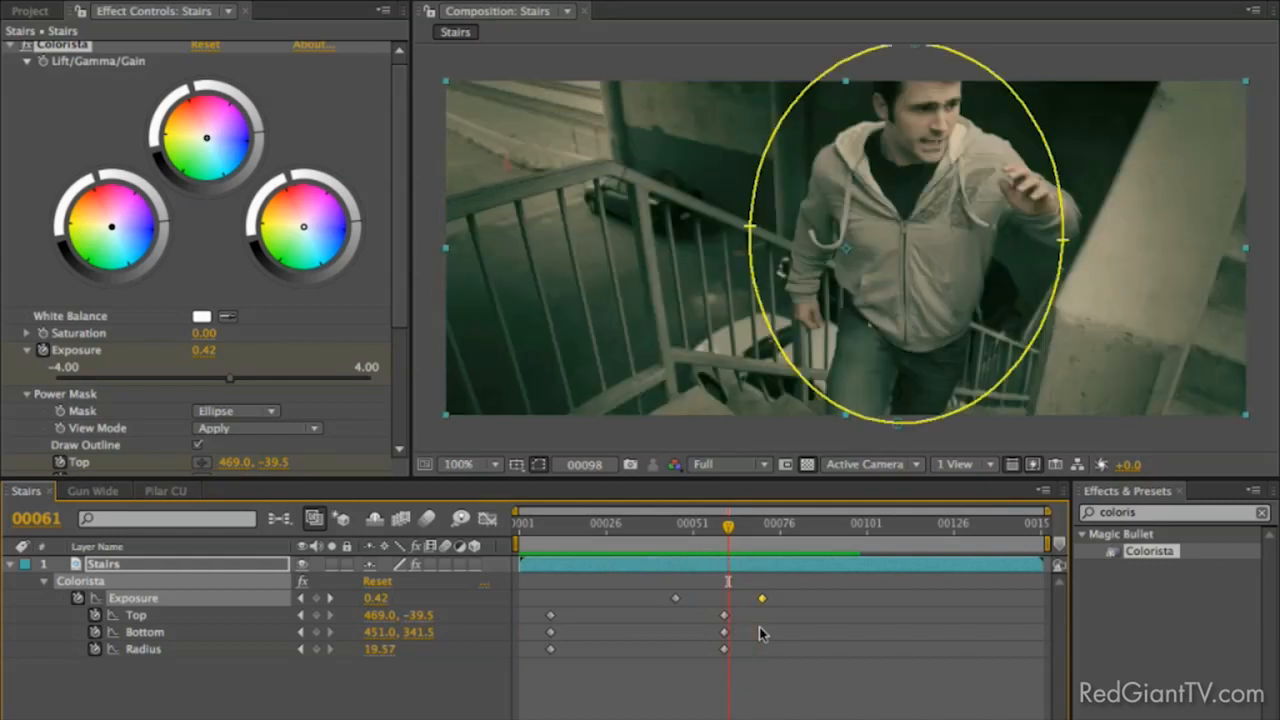
key("super+Tab")
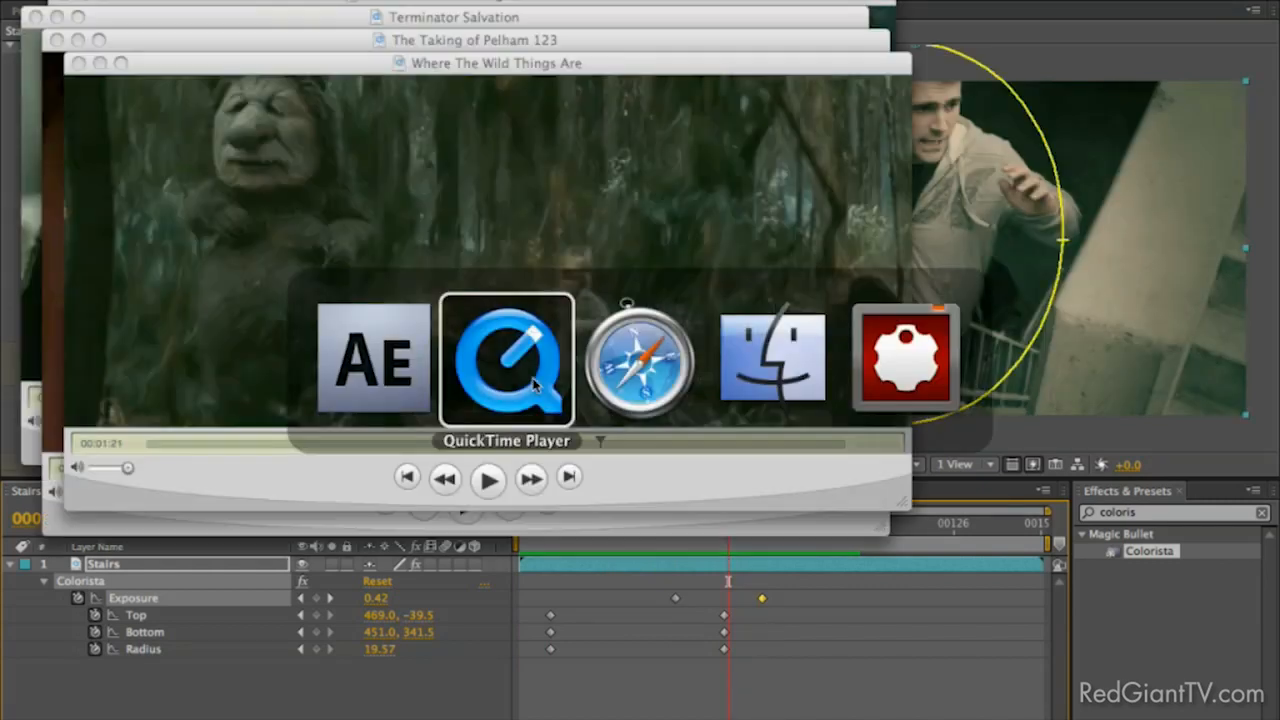
left_click(347, 37)
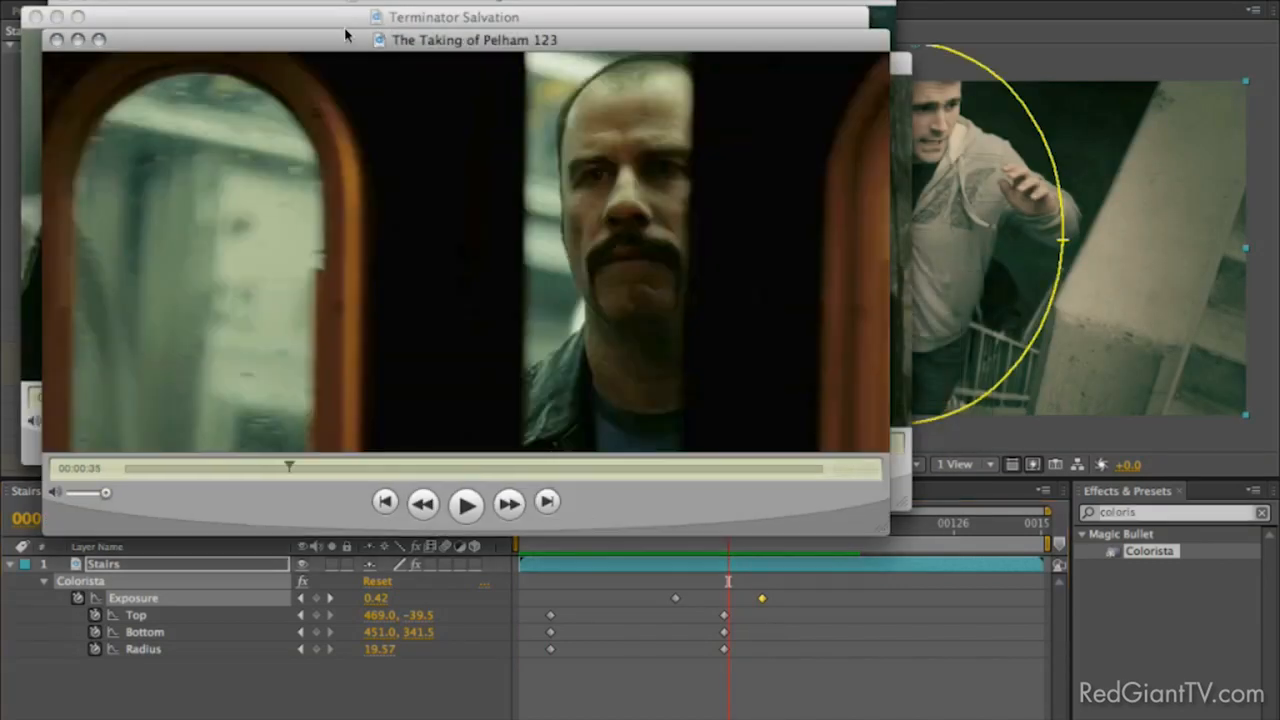
left_click(324, 22)
left_click_drag(677, 397, 678, 397)
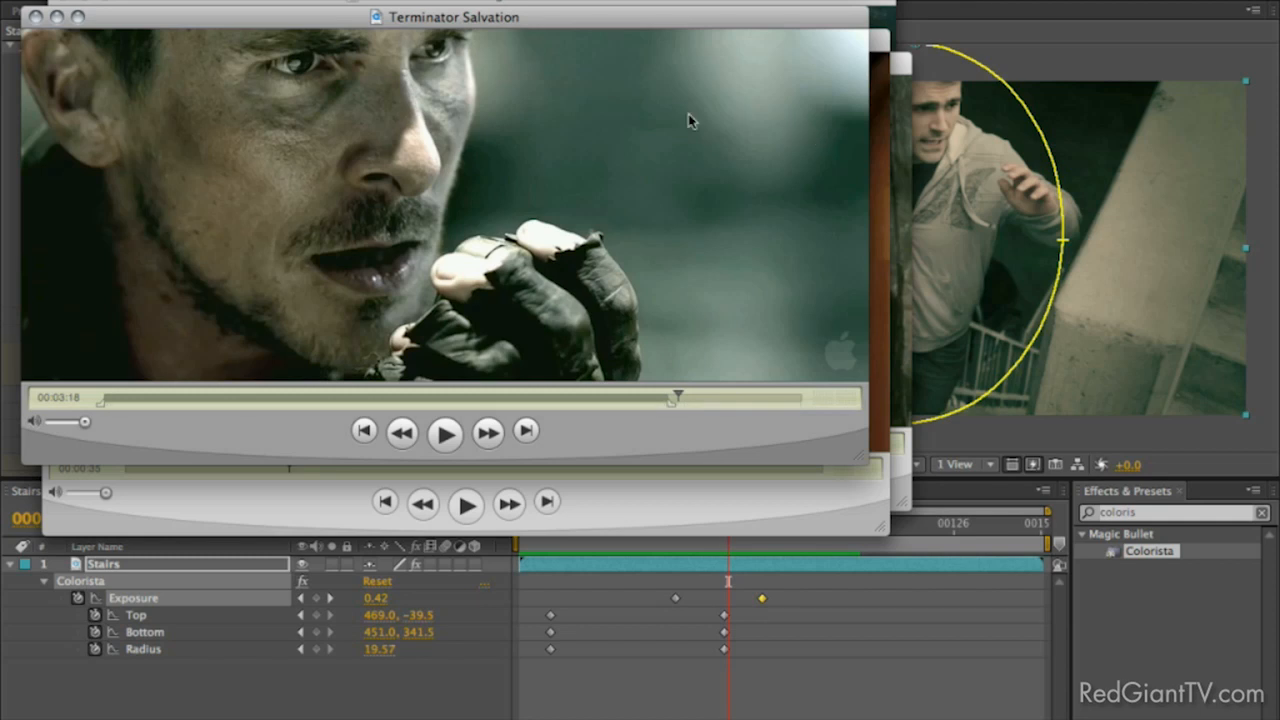
Switch to the ProLost blog in Firefox and look through its posts and the Stu Places links.
key("super+Tab")
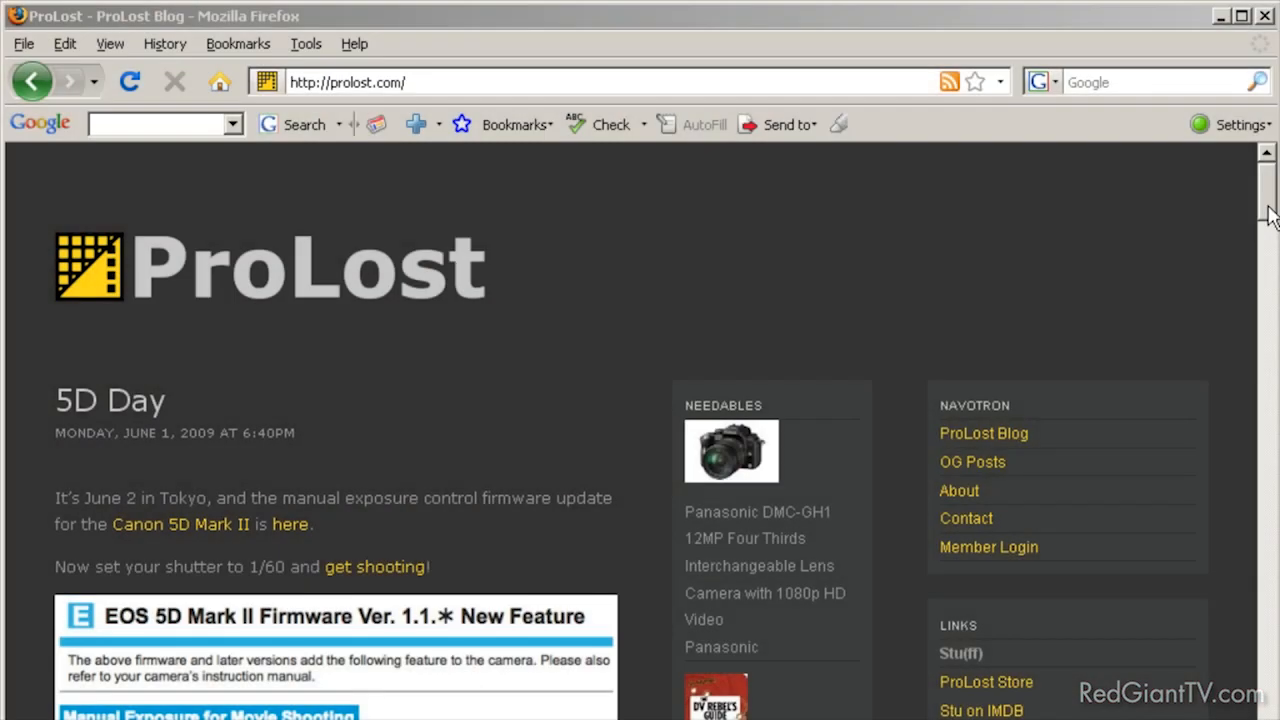
left_click_drag(1266, 214, 1262, 360)
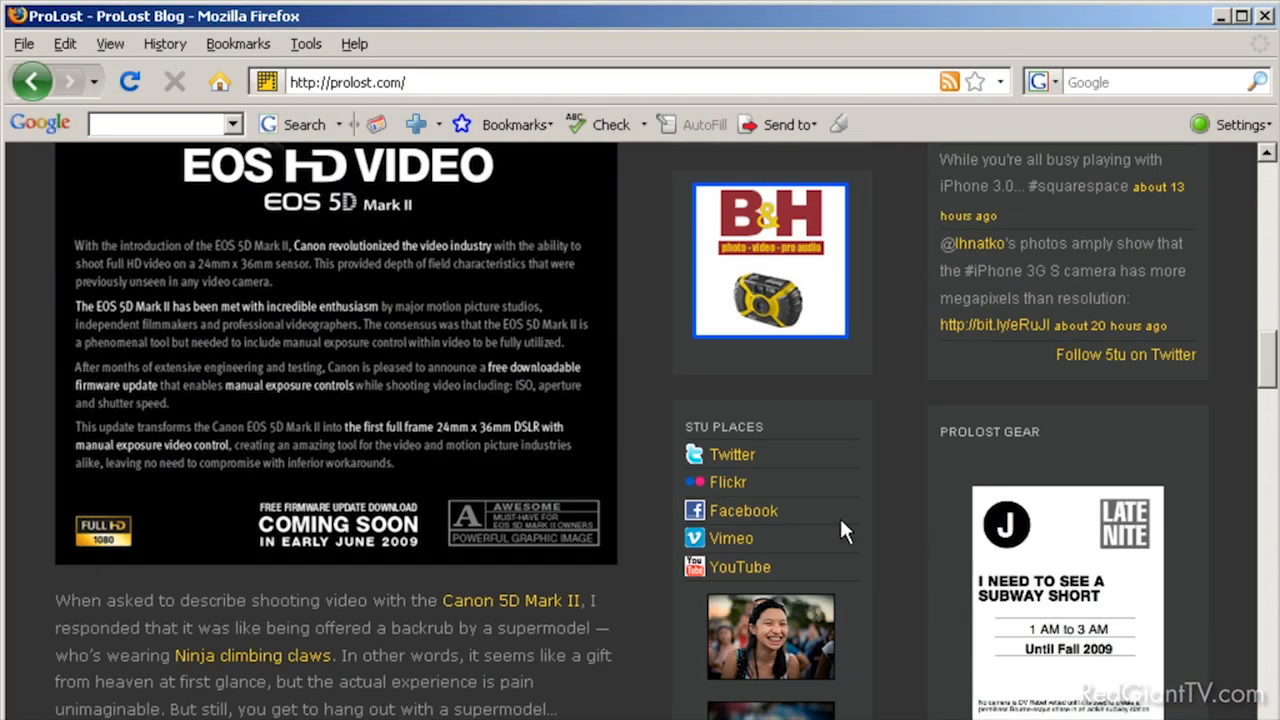